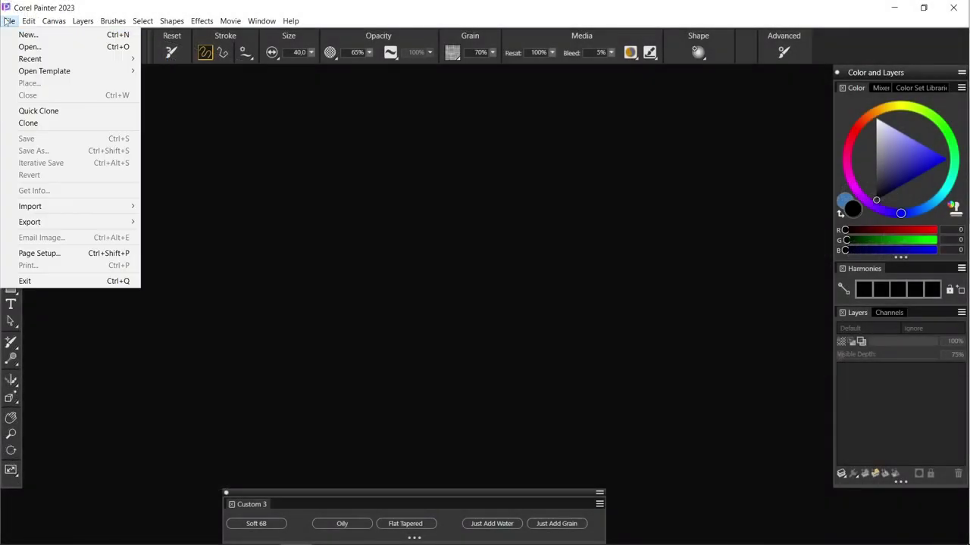
Step: Create a new canvas and load the Oils Oily brush with light beige paint
left_click(30, 32)
left_click(470, 390)
left_click_drag(406, 345, 375, 318)
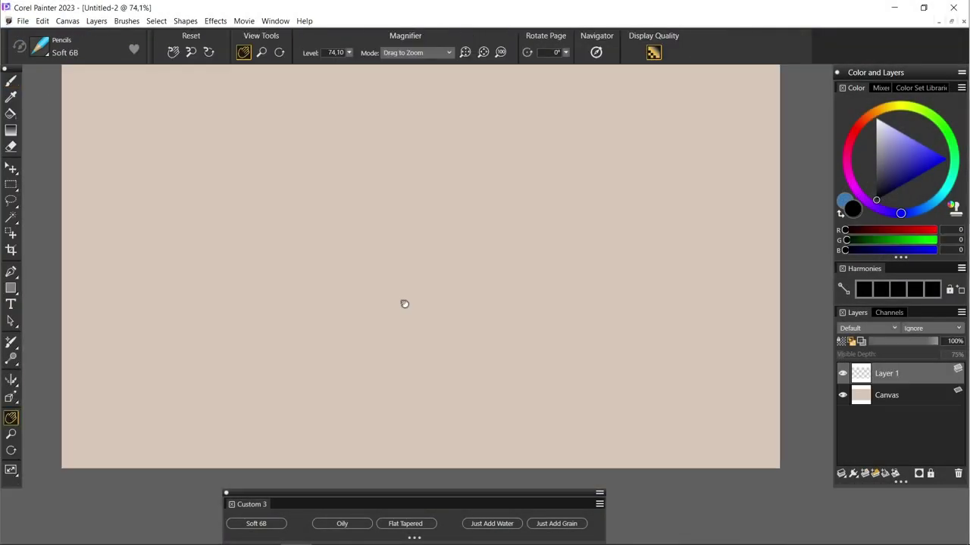
left_click(345, 523)
left_click(885, 130)
key("ctrl+0")
Step: Paint beige cloud strokes at top right, near the centre and along the bottom
mouse_move(739, 99)
left_mouse_down()
mouse_move(705, 174)
mouse_move(670, 113)
left_mouse_up()
mouse_move(470, 356)
left_mouse_down()
mouse_move(398, 333)
mouse_move(220, 356)
mouse_move(109, 401)
mouse_move(227, 432)
mouse_move(112, 295)
mouse_move(326, 129)
mouse_move(348, 228)
mouse_move(303, 151)
mouse_move(227, 102)
left_mouse_up()
mouse_move(738, 435)
left_mouse_down()
mouse_move(639, 404)
mouse_move(466, 414)
mouse_move(293, 389)
mouse_move(427, 409)
left_mouse_up()
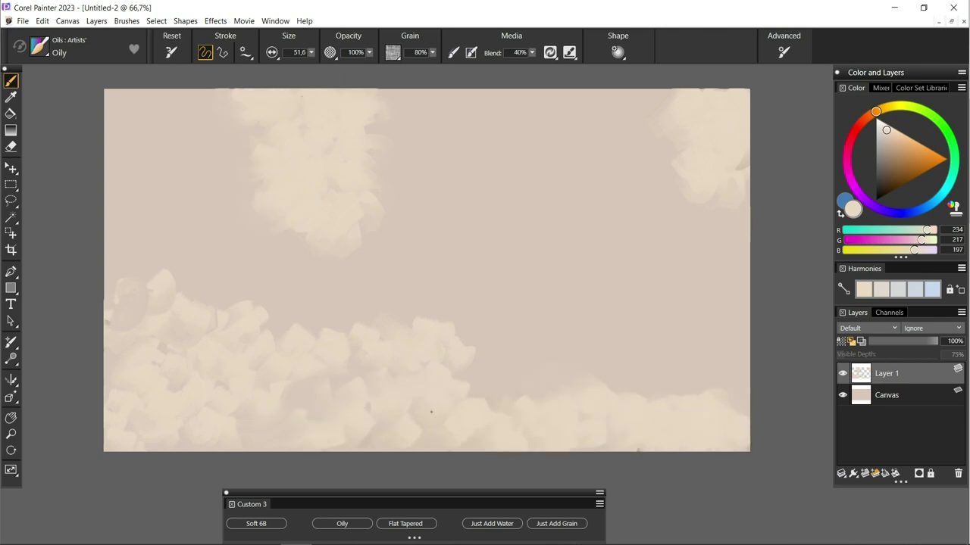
Step: Paint a grey-green cloud at upper left with a larger brush
mouse_move(227, 250)
left_mouse_down()
mouse_move(180, 250)
mouse_move(136, 273)
mouse_move(205, 234)
mouse_move(144, 205)
left_mouse_up()
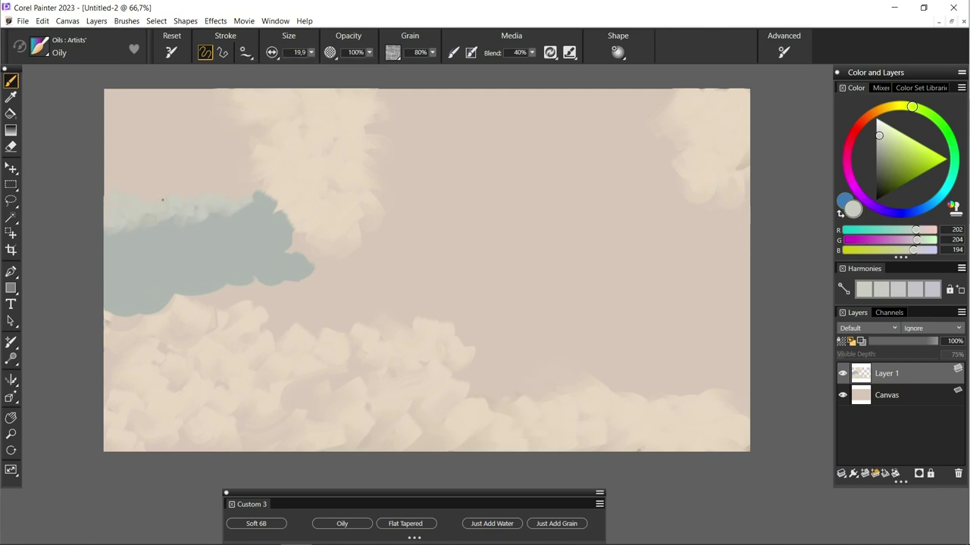
mouse_move(292, 221)
left_mouse_down()
mouse_move(237, 198)
mouse_move(211, 213)
left_mouse_up()
left_click(122, 174, "alt")
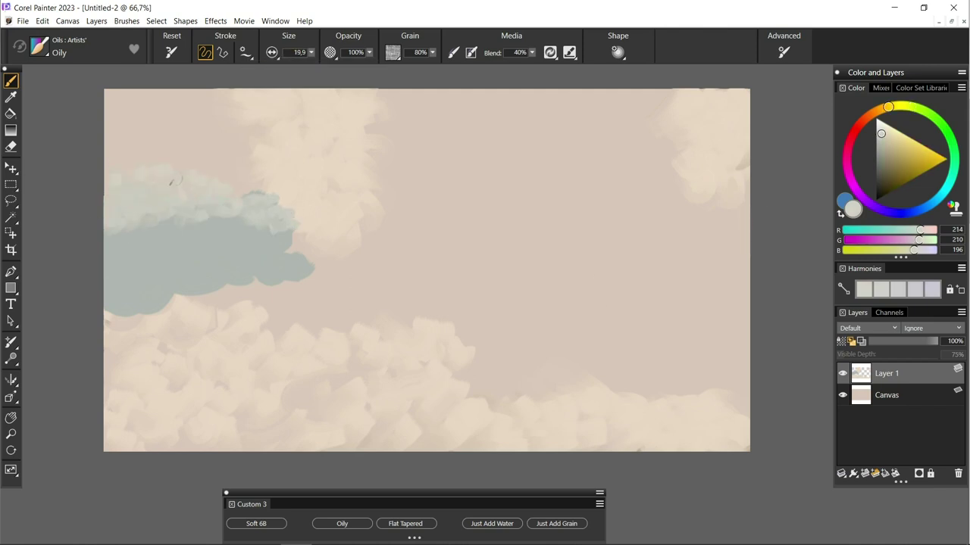
left_click_drag(310, 52, 333, 68)
left_click(190, 227, "alt")
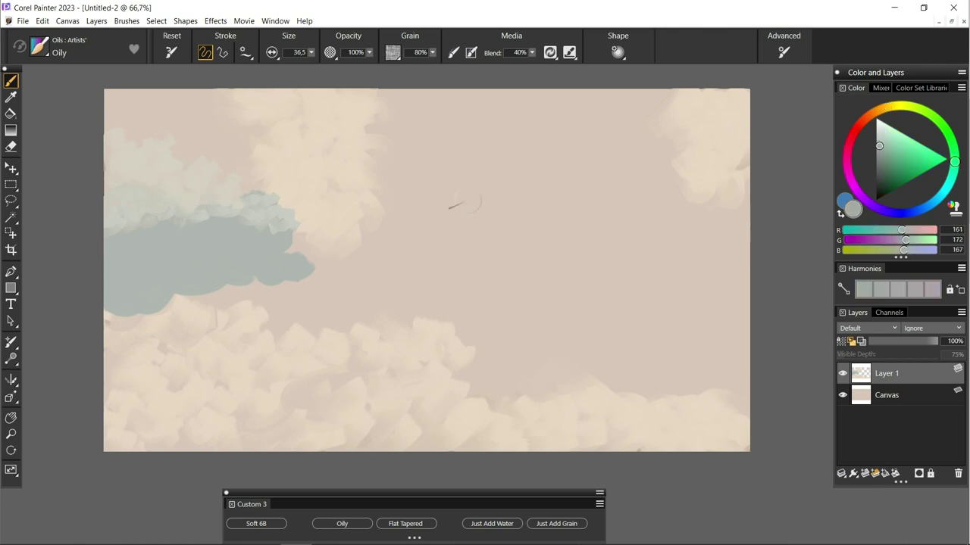
mouse_move(151, 152)
left_mouse_down()
mouse_move(227, 163)
mouse_move(324, 218)
left_mouse_up()
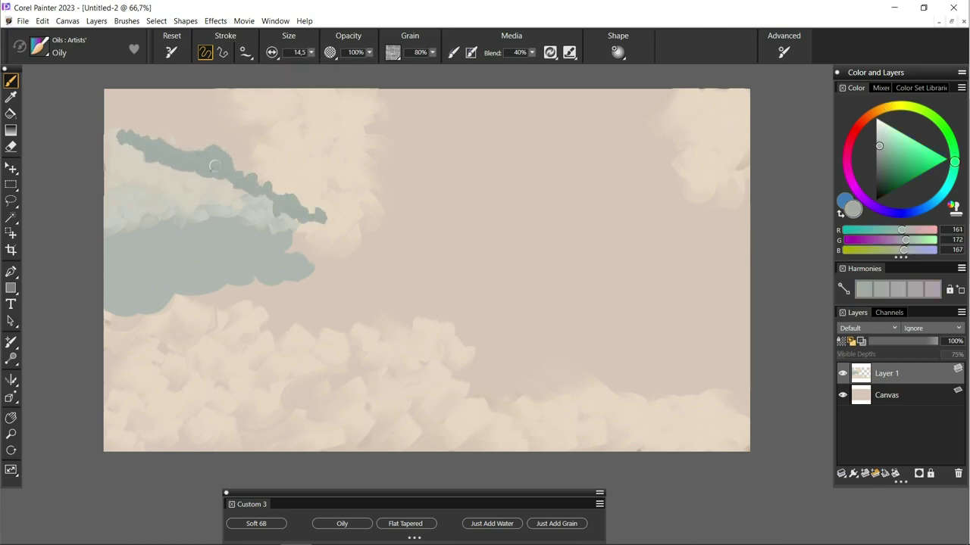
left_click_drag(250, 152, 106, 115)
Step: Add a dark grey cloud across the top left with lighter blue-grey edges
mouse_move(273, 127)
left_mouse_down()
mouse_move(250, 148)
mouse_move(205, 133)
mouse_move(148, 102)
mouse_move(265, 123)
mouse_move(173, 91)
left_mouse_up()
mouse_move(324, 114)
left_mouse_down()
mouse_move(300, 156)
mouse_move(379, 186)
left_mouse_up()
left_click_drag(310, 182, 371, 182)
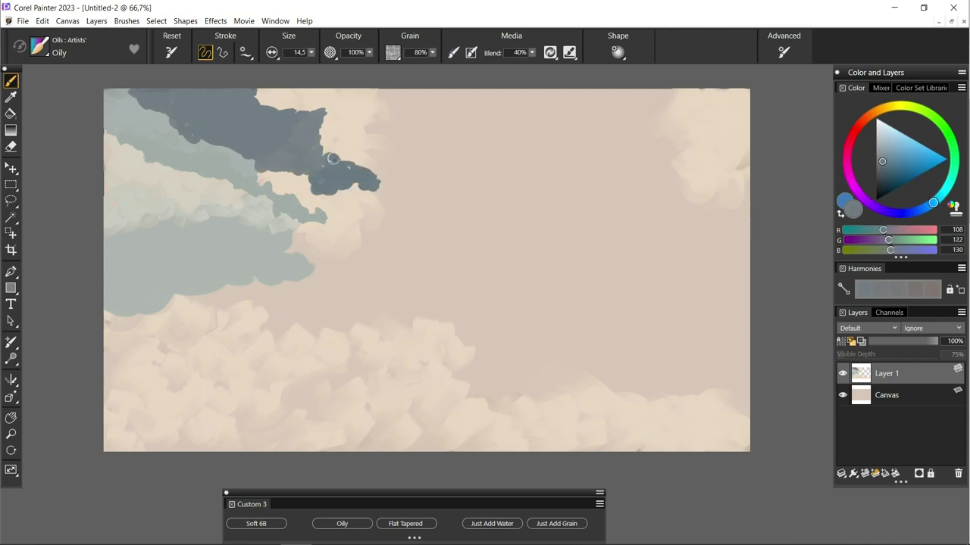
mouse_move(343, 130)
left_mouse_down()
mouse_move(363, 148)
mouse_move(383, 125)
mouse_move(372, 113)
mouse_move(374, 136)
mouse_move(409, 175)
mouse_move(394, 106)
mouse_move(462, 127)
mouse_move(333, 89)
left_mouse_up()
left_click(337, 110, "alt")
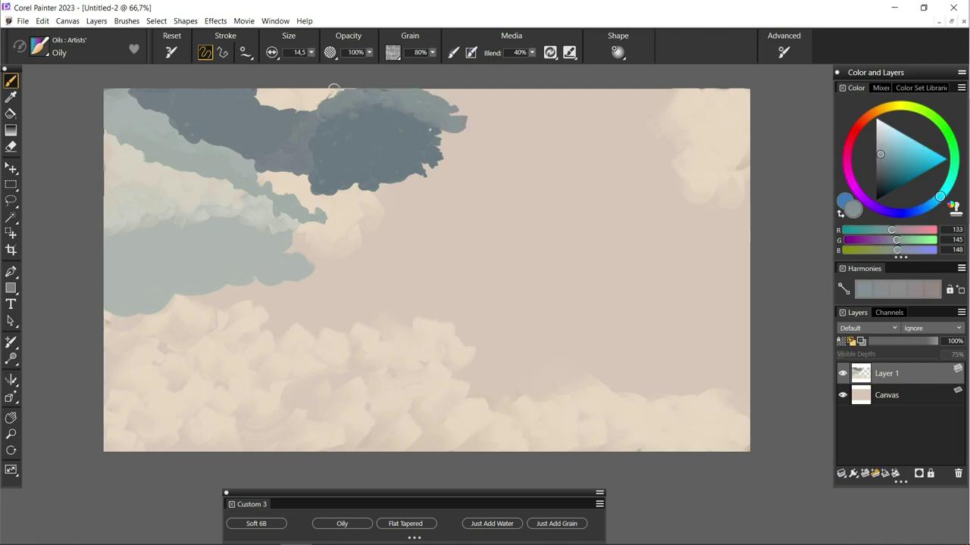
left_click_drag(257, 102, 302, 98)
left_click(267, 101, "alt")
left_click_drag(723, 97, 747, 91)
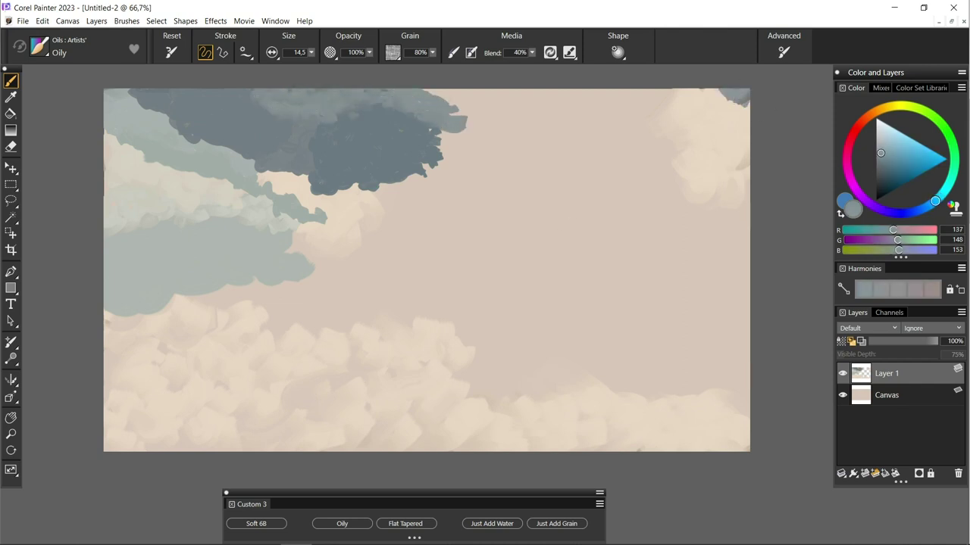
Step: Paint a dark blue-grey cloud down the top-right edge, joining it to the top-left cloud
left_click(731, 99, "alt")
mouse_move(750, 220)
left_mouse_down()
mouse_move(724, 163)
mouse_move(731, 114)
mouse_move(700, 205)
mouse_move(708, 163)
mouse_move(701, 125)
mouse_move(724, 111)
mouse_move(653, 107)
left_mouse_up()
left_click(696, 144, "alt")
left_click(662, 124, "alt")
mouse_move(674, 173)
left_mouse_down()
mouse_move(644, 158)
mouse_move(637, 132)
mouse_move(598, 95)
left_mouse_up()
mouse_move(682, 205)
left_mouse_down()
mouse_move(623, 219)
mouse_move(689, 193)
mouse_move(606, 155)
mouse_move(614, 148)
mouse_move(552, 86)
mouse_move(534, 113)
left_mouse_up()
mouse_move(480, 95)
left_mouse_down()
mouse_move(447, 99)
mouse_move(487, 124)
mouse_move(530, 92)
left_mouse_up()
Step: Fill the gap between the top clouds and extend their lower edge on the right
left_click(486, 123, "alt")
mouse_move(478, 129)
left_mouse_down()
mouse_move(541, 125)
mouse_move(568, 140)
mouse_move(440, 136)
left_mouse_up()
left_click_drag(518, 151, 459, 168)
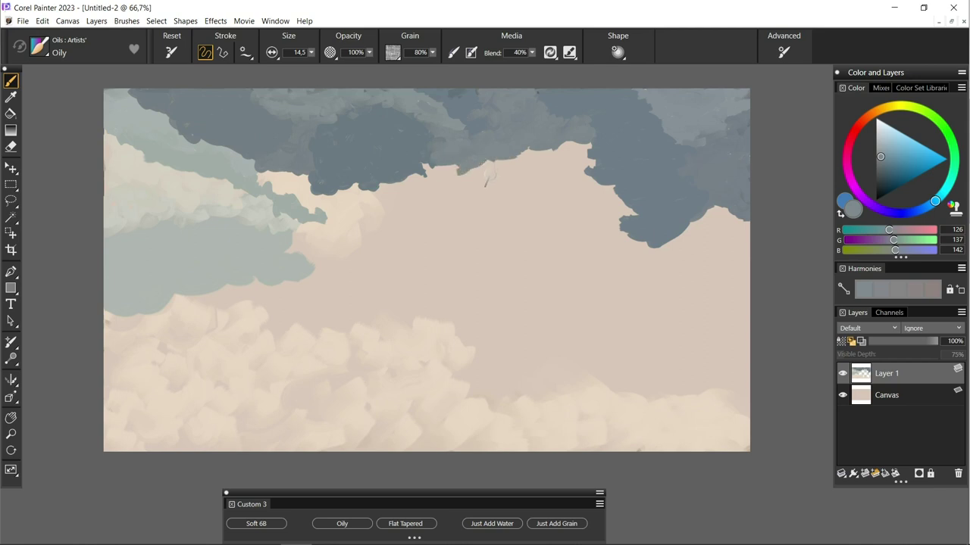
left_click(625, 220, "alt")
mouse_move(625, 223)
left_mouse_down()
mouse_move(576, 159)
mouse_move(500, 157)
mouse_move(579, 193)
mouse_move(546, 203)
mouse_move(418, 183)
mouse_move(485, 212)
left_mouse_up()
Step: Paint light grey clouds below the dark ones and a grey-green band along their edge
left_click(212, 250, "alt")
mouse_move(538, 260)
left_mouse_down()
mouse_move(477, 277)
mouse_move(629, 256)
mouse_move(653, 242)
mouse_move(504, 279)
mouse_move(541, 315)
left_mouse_up()
left_click_drag(531, 303, 458, 250)
mouse_move(665, 244)
left_mouse_down()
mouse_move(680, 227)
mouse_move(653, 242)
left_mouse_up()
left_click(716, 204, "alt")
mouse_move(746, 193)
left_mouse_down()
mouse_move(550, 263)
mouse_move(579, 227)
mouse_move(530, 227)
mouse_move(500, 254)
mouse_move(495, 219)
mouse_move(451, 222)
mouse_move(447, 261)
mouse_move(454, 227)
left_mouse_up()
Step: Add a dark blue-grey patch edged in grey-beige and a blue-grey column dropping down
left_click(554, 197, "alt")
mouse_move(507, 209)
left_mouse_down()
mouse_move(372, 250)
mouse_move(422, 215)
mouse_move(356, 193)
mouse_move(333, 201)
mouse_move(301, 249)
left_mouse_up()
left_click(374, 249, "alt")
left_click_drag(457, 275, 362, 258)
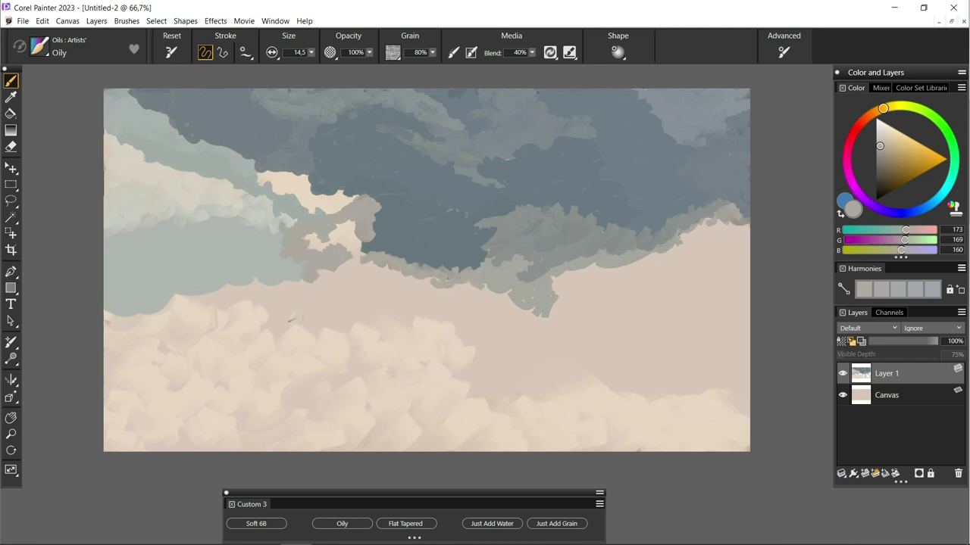
left_click(470, 242, "alt")
mouse_move(576, 425)
left_mouse_down()
mouse_move(574, 359)
mouse_move(591, 375)
mouse_move(547, 337)
mouse_move(531, 394)
mouse_move(606, 363)
mouse_move(610, 421)
left_mouse_up()
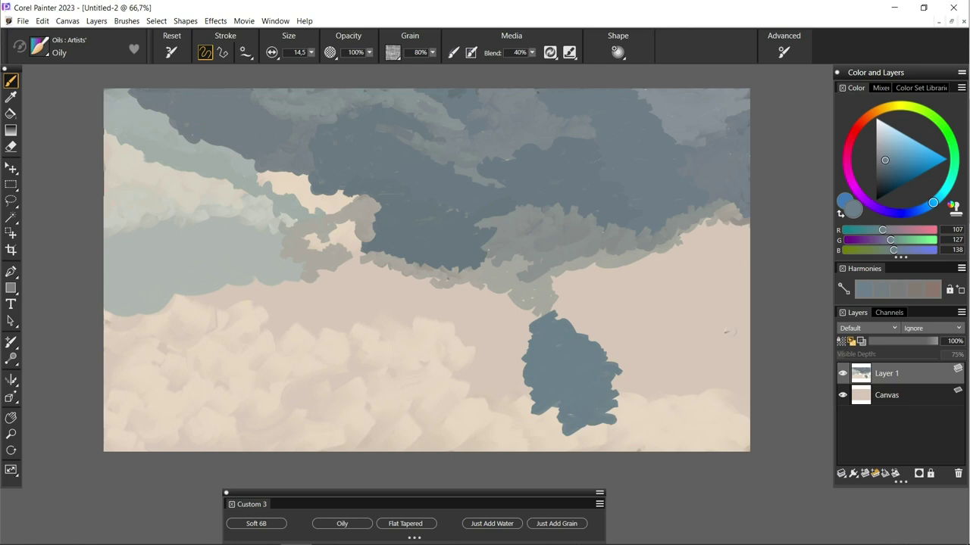
left_click_drag(522, 360, 553, 432)
Step: Paint near-white highlights on the right, middle and left cloud edges
left_click(879, 119)
mouse_move(738, 228)
left_mouse_down()
mouse_move(729, 256)
mouse_move(594, 276)
left_mouse_up()
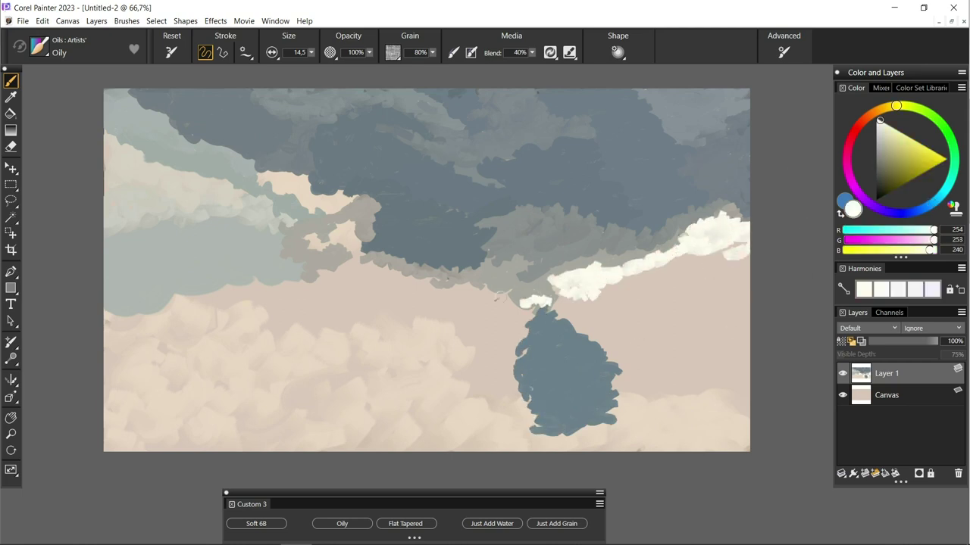
mouse_move(432, 283)
left_mouse_down()
mouse_move(477, 322)
mouse_move(441, 299)
left_mouse_up()
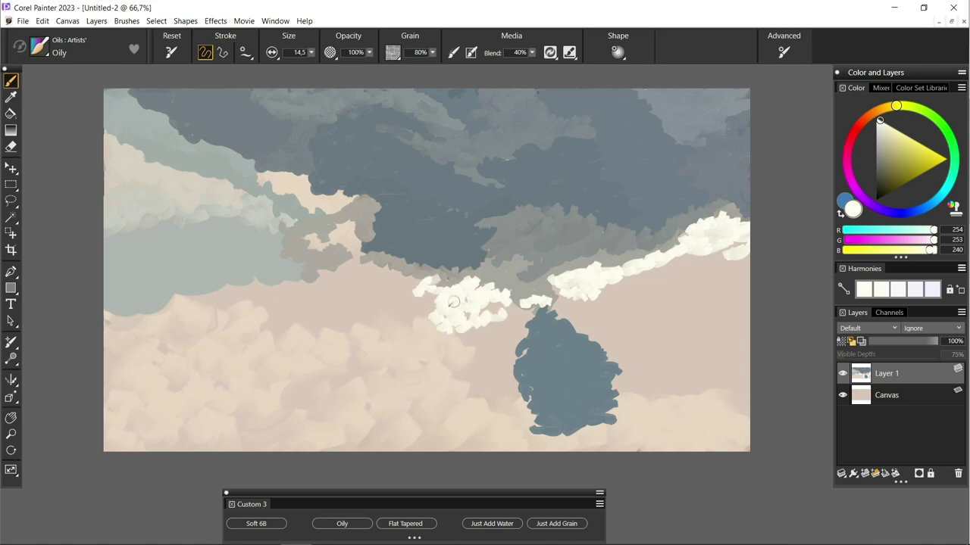
left_click_drag(246, 279, 115, 315)
left_click_drag(212, 288, 264, 311)
mouse_move(286, 187)
left_mouse_down()
mouse_move(349, 203)
mouse_move(260, 180)
left_mouse_up()
Step: Cover the lower-left beige with grey-green, then choose a light cream colour
left_click(454, 357, "alt")
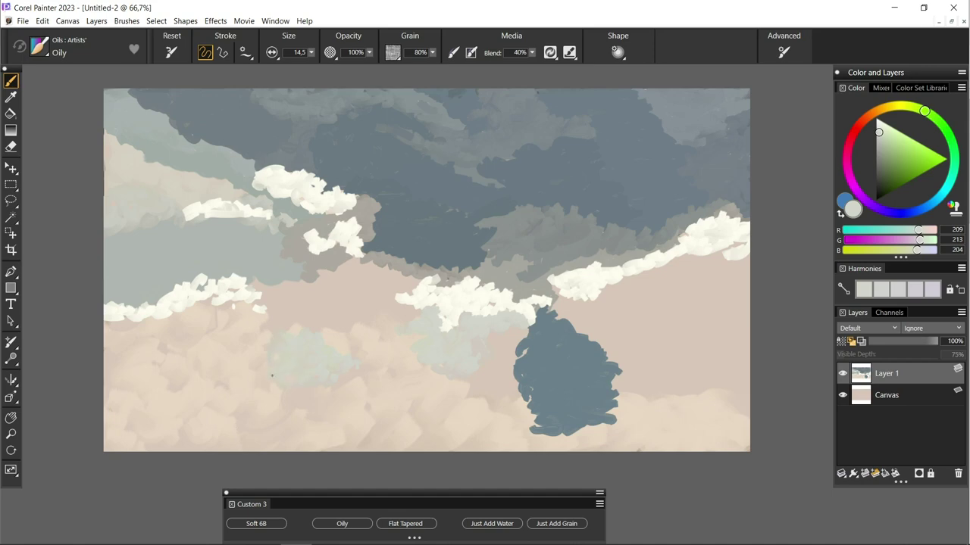
left_click(234, 349, "alt")
mouse_move(227, 326)
left_mouse_down()
mouse_move(205, 363)
mouse_move(182, 318)
mouse_move(114, 320)
left_mouse_up()
mouse_move(197, 379)
left_mouse_down()
mouse_move(160, 363)
mouse_move(117, 376)
left_mouse_up()
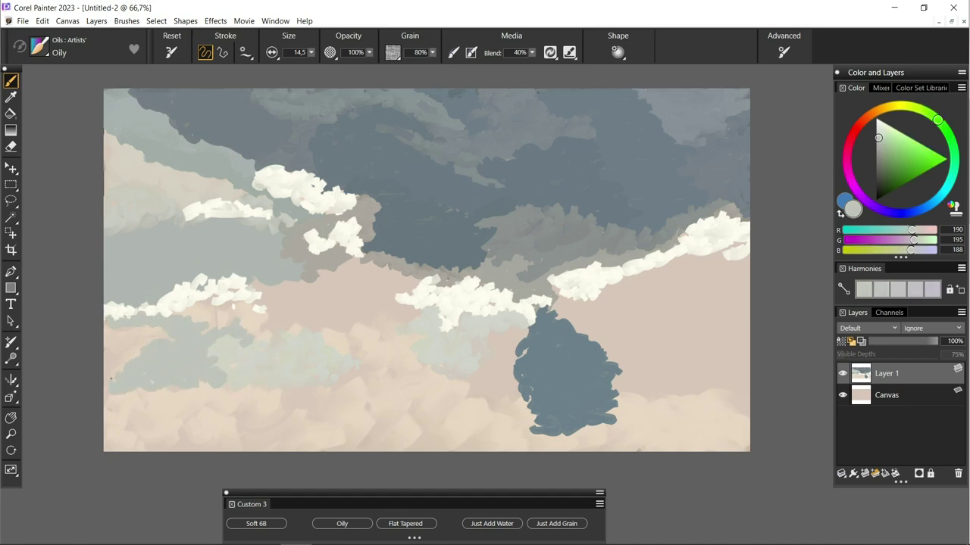
left_click(161, 330, "alt")
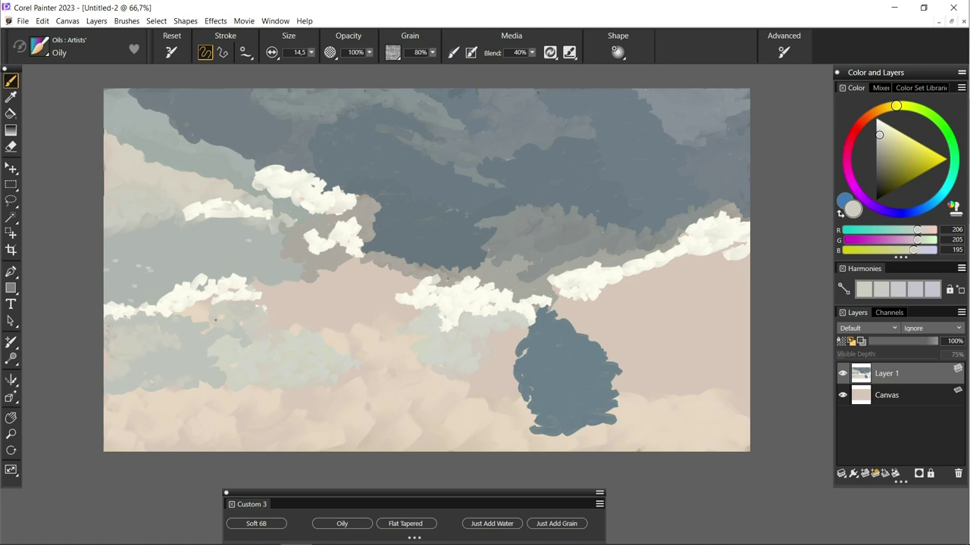
left_click(231, 414, "alt")
Step: Paint cream clouds over the lower left and middle, edging the dark column
mouse_move(155, 416)
left_mouse_down()
mouse_move(121, 424)
mouse_move(227, 413)
left_mouse_up()
left_click_drag(227, 412, 295, 382)
mouse_move(413, 318)
left_mouse_down()
mouse_move(345, 262)
mouse_move(253, 295)
mouse_move(379, 379)
mouse_move(257, 440)
mouse_move(455, 424)
left_mouse_up()
left_click_drag(333, 447, 454, 340)
mouse_move(326, 341)
left_mouse_down()
mouse_move(523, 356)
mouse_move(553, 440)
left_mouse_up()
Step: Extend the dark column leftward in grey-blue and add grey-beige patches over the cream
left_click(576, 356, "alt")
left_click_drag(564, 379, 504, 439)
left_click_drag(530, 348, 496, 390)
left_click_drag(311, 52, 288, 64)
mouse_move(534, 329)
left_mouse_down()
mouse_move(485, 356)
mouse_move(458, 402)
mouse_move(292, 411)
left_mouse_up()
left_click(418, 441, "alt")
mouse_move(402, 314)
left_mouse_down()
mouse_move(359, 334)
mouse_move(417, 292)
left_mouse_up()
left_click_drag(439, 353, 390, 379)
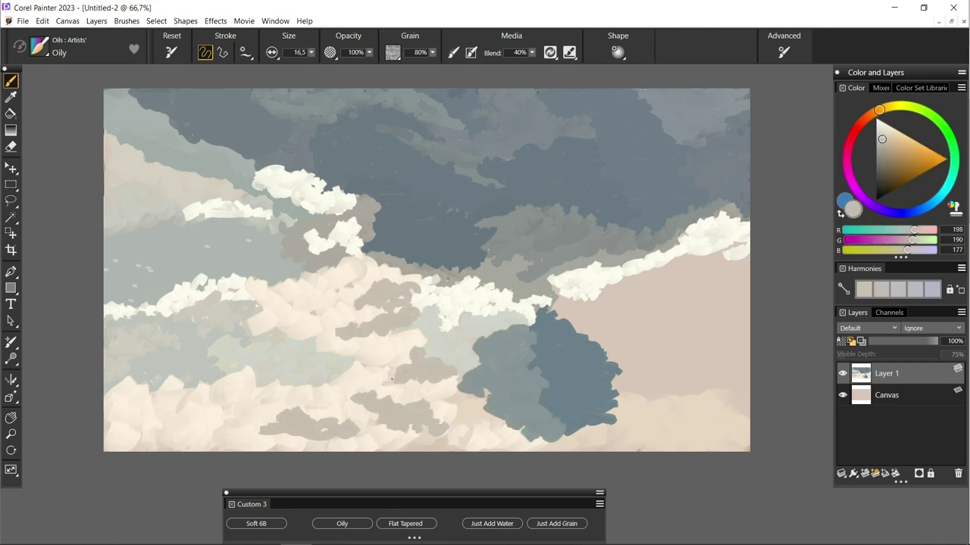
Step: Fill the right edge and lower-right beige patch with dark grey-blue
left_click(591, 379, "alt")
left_click_drag(727, 431, 708, 344)
mouse_move(742, 249)
left_mouse_down()
mouse_move(549, 311)
mouse_move(618, 360)
mouse_move(712, 405)
left_mouse_up()
left_click_drag(650, 395, 748, 327)
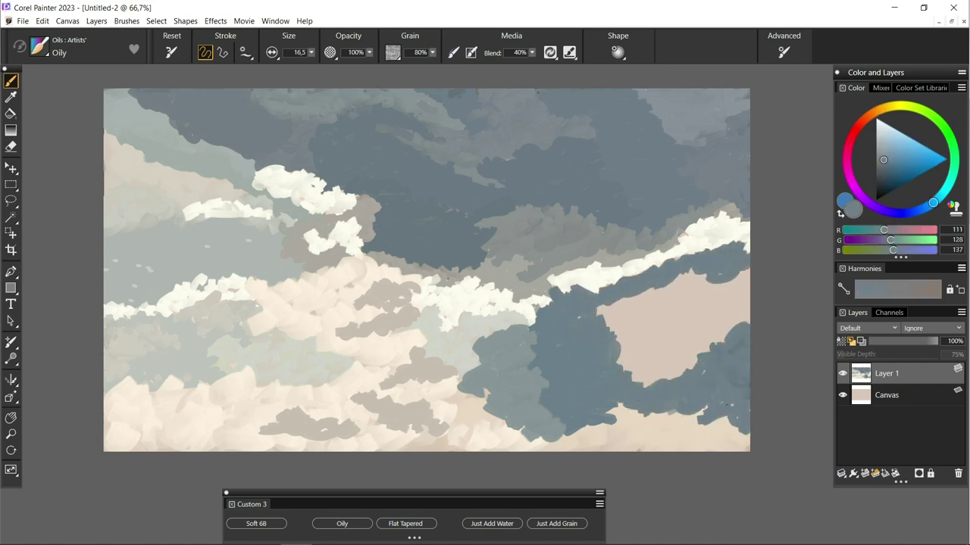
mouse_move(625, 377)
left_mouse_down()
mouse_move(652, 296)
mouse_move(712, 273)
mouse_move(742, 326)
mouse_move(689, 280)
mouse_move(618, 329)
mouse_move(690, 364)
left_mouse_up()
mouse_move(659, 334)
left_mouse_down()
mouse_move(723, 337)
mouse_move(689, 311)
left_mouse_up()
Step: Paint beige clouds at the bottom-right edge with blue-grey along the bottom
left_click(738, 439, "alt")
mouse_move(746, 402)
left_mouse_down()
mouse_move(728, 432)
mouse_move(693, 409)
mouse_move(666, 439)
mouse_move(617, 443)
left_mouse_up()
left_click(652, 418, "alt")
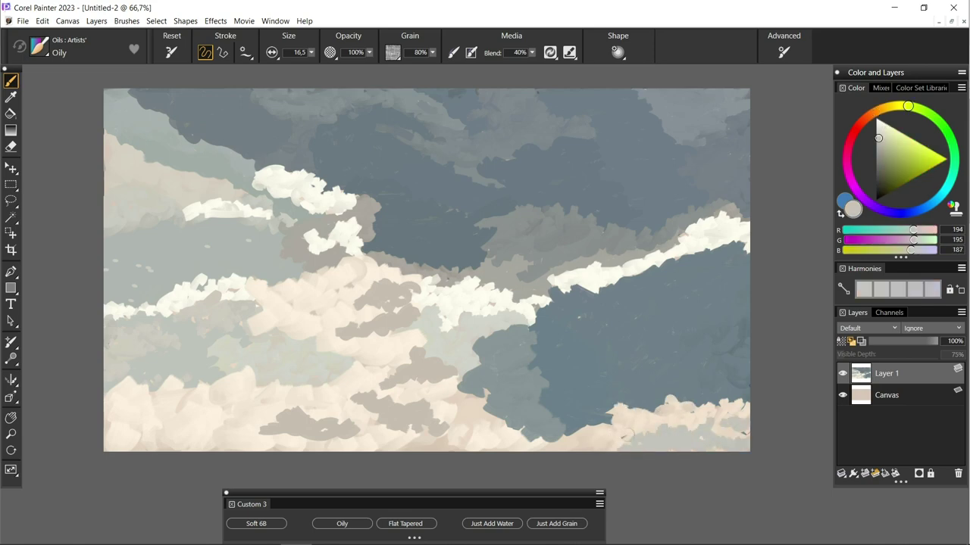
left_click(584, 432, "alt")
left_click_drag(617, 428, 536, 446)
Step: Shape the right-edge cloud in blue-grey and light grey, and grey the bottom-left edge
left_click(628, 310, "alt")
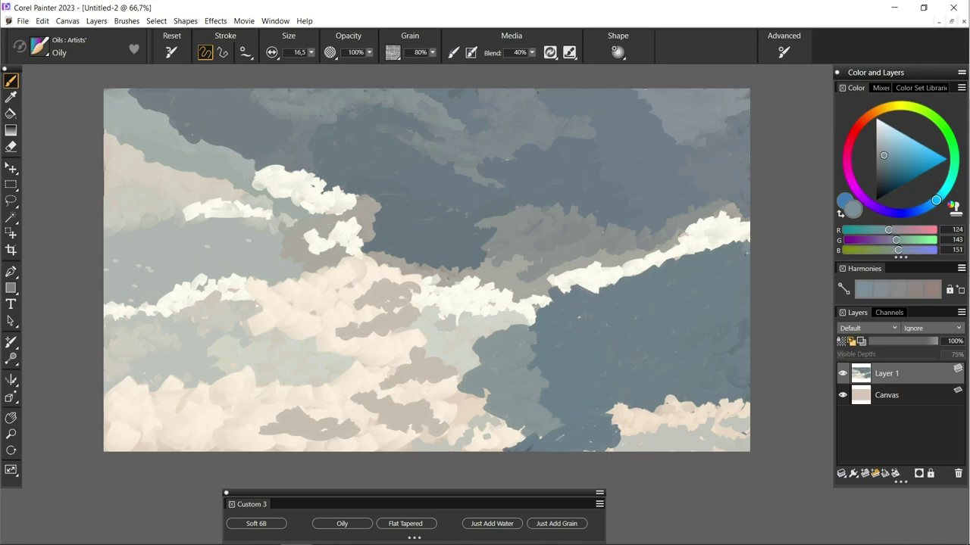
left_click_drag(729, 269, 741, 199)
left_click_drag(743, 291, 729, 345)
left_click(733, 219, "alt")
left_click_drag(738, 196, 727, 246)
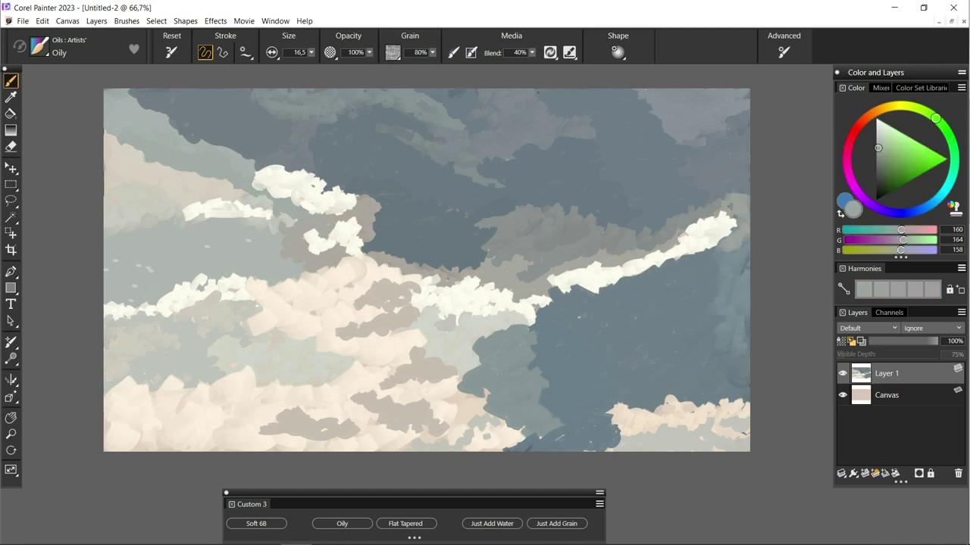
left_click_drag(744, 405, 665, 395)
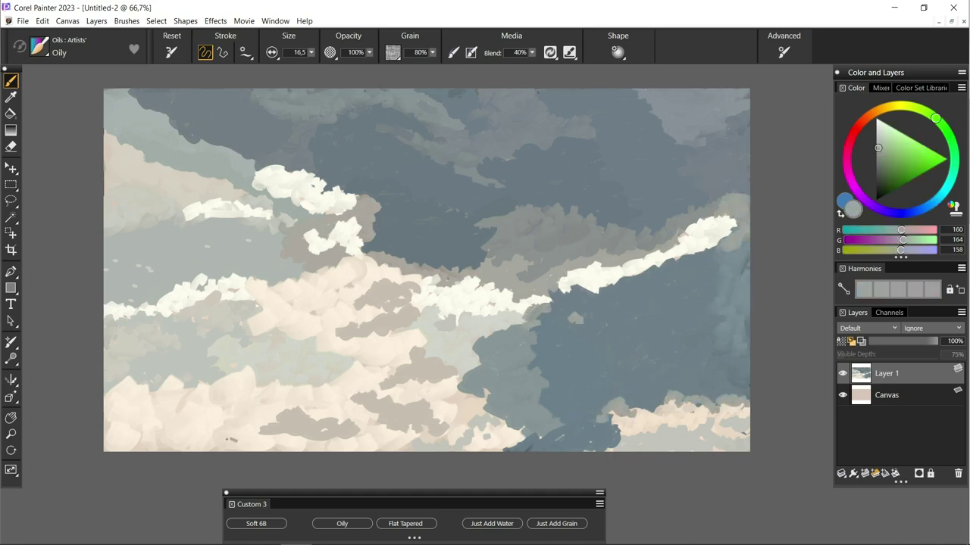
left_click_drag(231, 431, 140, 447)
left_click(293, 191, "alt")
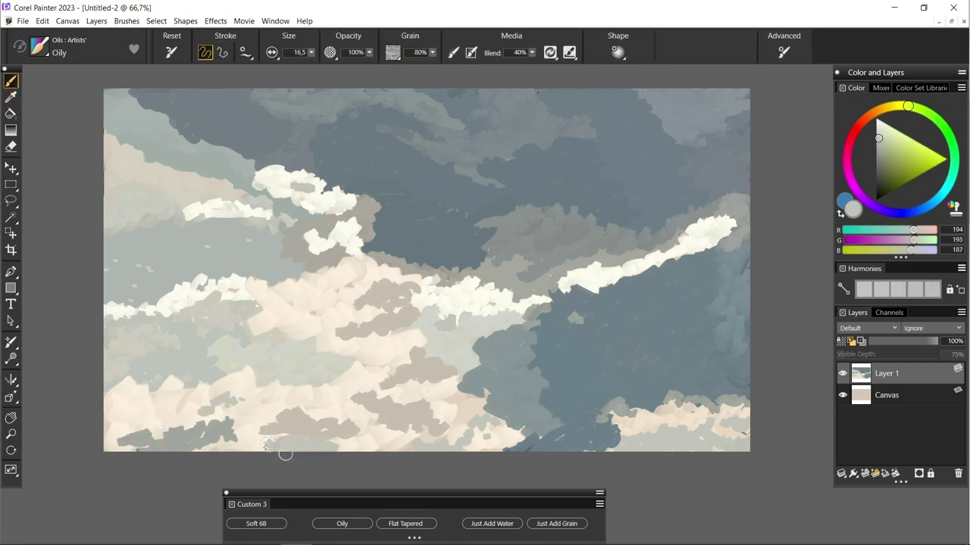
left_click(492, 523)
Step: Enlarge the blender to 27.4 and soften the right, central and lower-right white cloud edges
key("bracketright")
key("bracketright")
key("bracketright")
left_click_drag(717, 216, 675, 239)
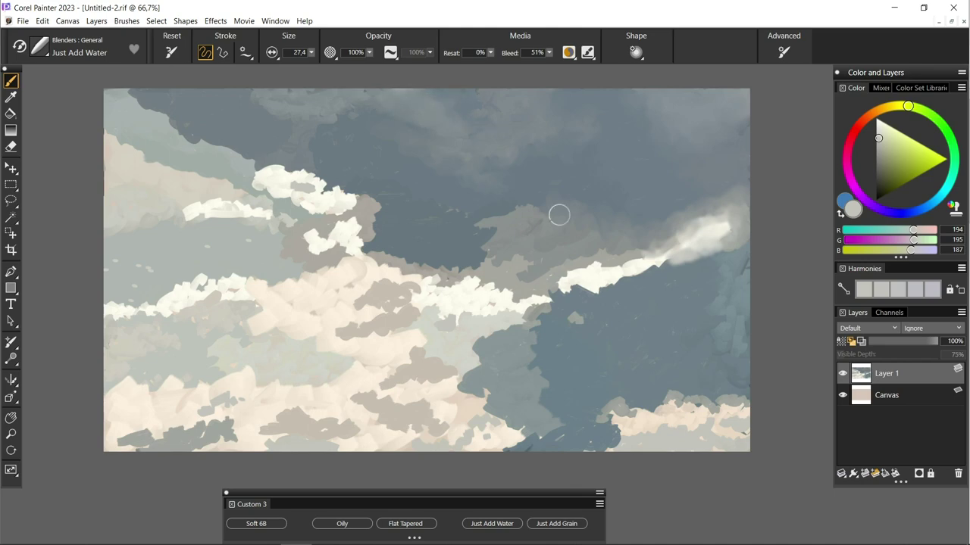
mouse_move(667, 231)
left_mouse_down()
mouse_move(680, 262)
mouse_move(598, 282)
mouse_move(572, 312)
mouse_move(621, 267)
left_mouse_up()
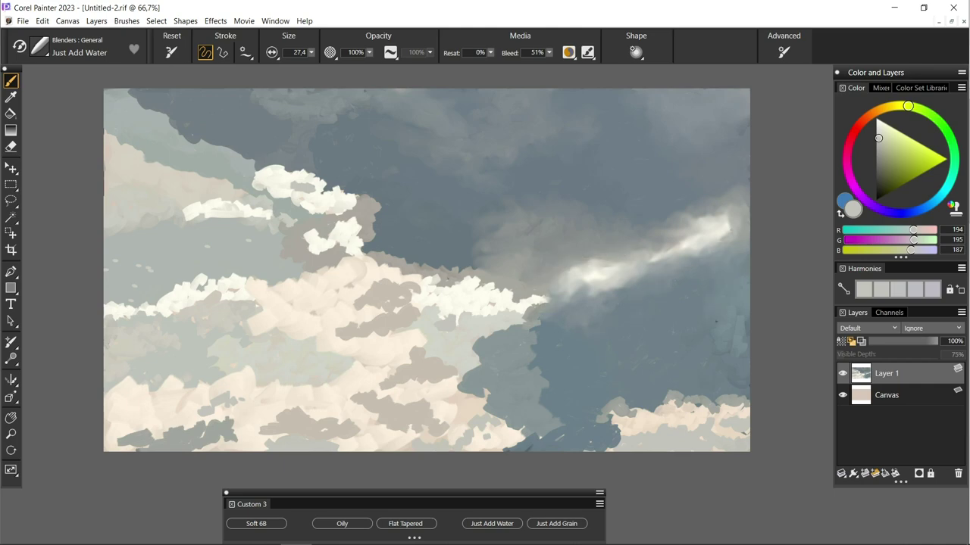
mouse_move(744, 385)
left_mouse_down()
mouse_move(718, 411)
mouse_move(666, 406)
mouse_move(746, 412)
mouse_move(616, 421)
mouse_move(585, 447)
left_mouse_up()
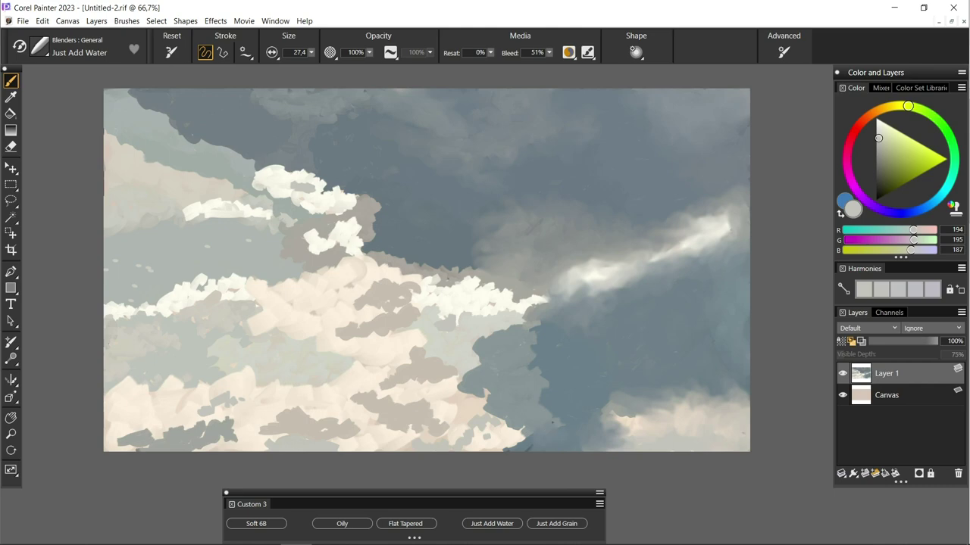
mouse_move(552, 317)
left_mouse_down()
mouse_move(460, 274)
mouse_move(450, 249)
left_mouse_up()
mouse_move(455, 286)
left_mouse_down()
mouse_move(517, 327)
mouse_move(463, 383)
mouse_move(500, 433)
mouse_move(463, 441)
left_mouse_up()
left_click_drag(394, 448, 424, 429)
Step: Blend the middle grey patches and upper-left cloud edges into the surrounding sky
mouse_move(354, 399)
left_mouse_down()
mouse_move(466, 383)
mouse_move(447, 379)
left_mouse_up()
mouse_move(386, 371)
left_mouse_down()
mouse_move(493, 322)
mouse_move(401, 353)
left_mouse_up()
mouse_move(454, 273)
left_mouse_down()
mouse_move(379, 291)
mouse_move(359, 326)
mouse_move(394, 337)
mouse_move(394, 265)
mouse_move(352, 246)
mouse_move(371, 213)
mouse_move(346, 184)
mouse_move(299, 181)
mouse_move(274, 157)
left_mouse_up()
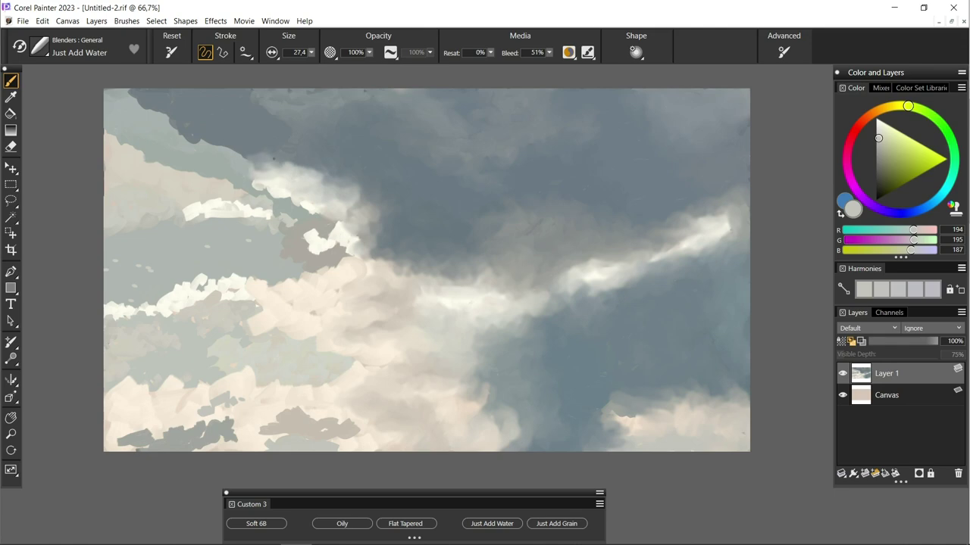
left_click_drag(295, 203, 250, 166)
left_click_drag(344, 248, 300, 217)
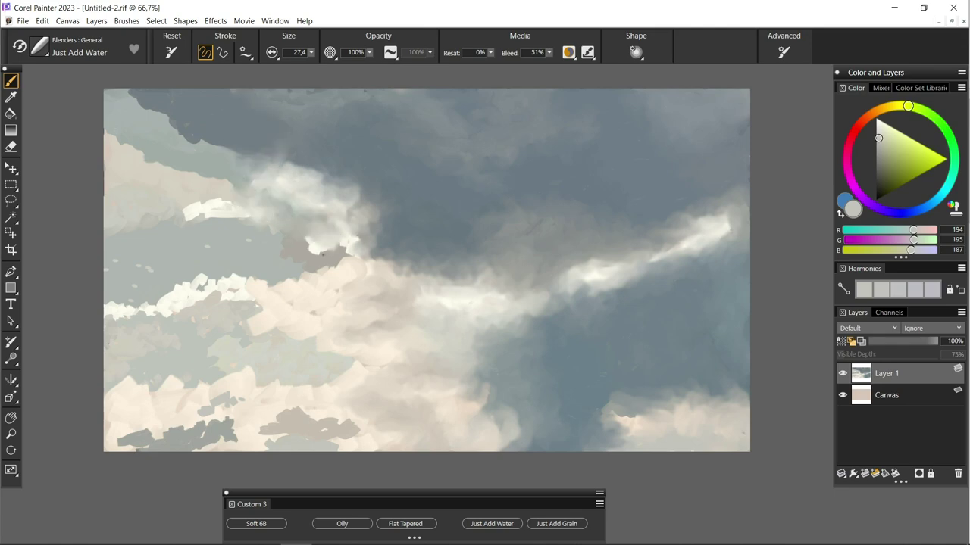
left_click_drag(347, 246, 311, 263)
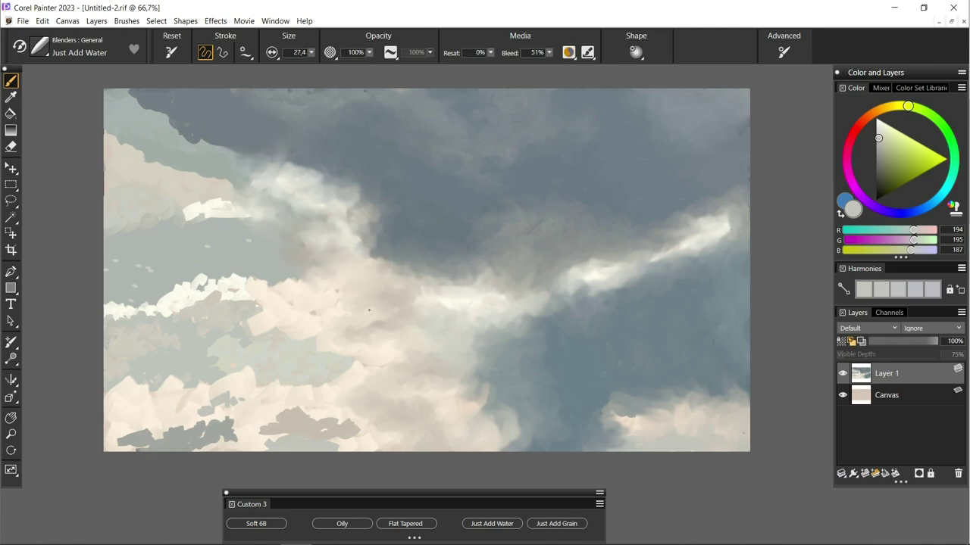
left_click_drag(295, 282, 225, 276)
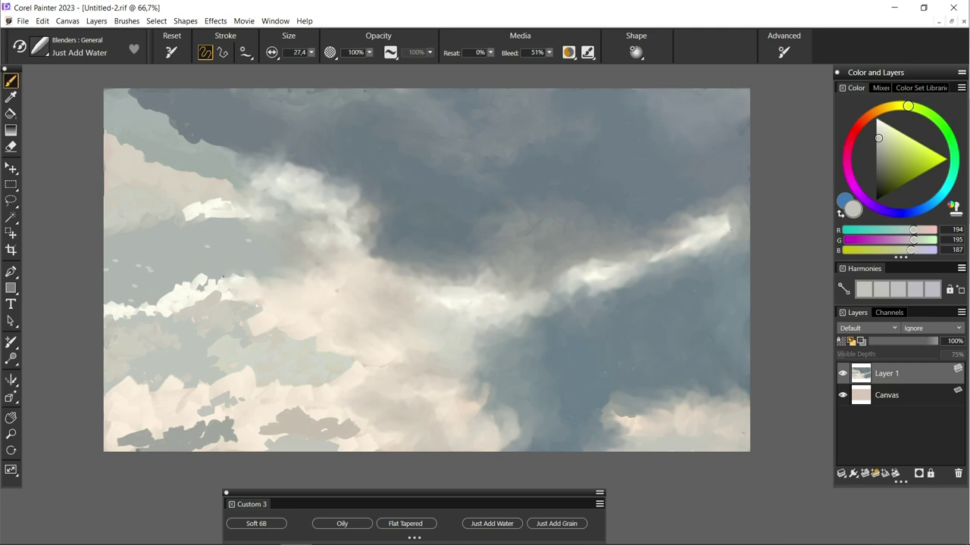
Step: Smear away the left white streaks and merge the lower-left grey-blue patches into the clouds
left_click_drag(247, 314, 106, 303)
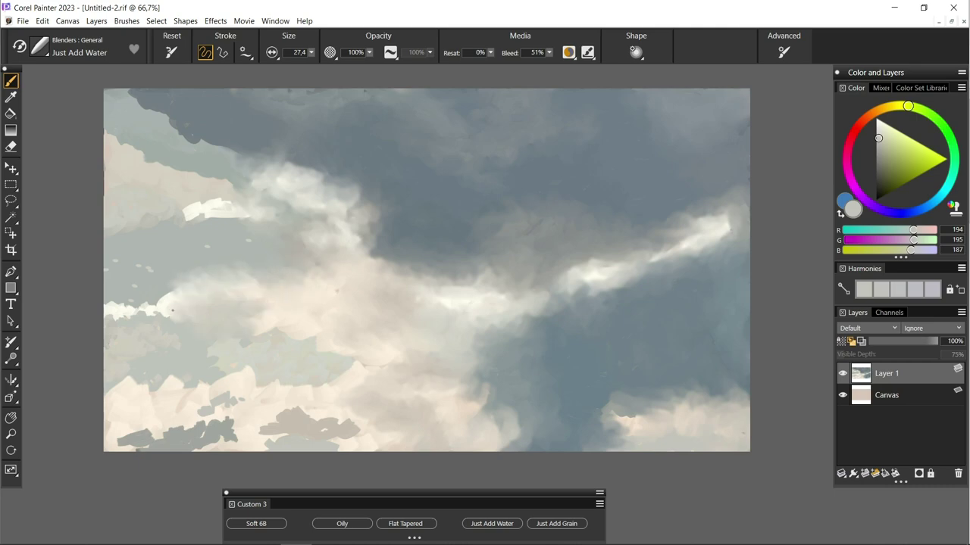
mouse_move(242, 217)
left_mouse_down()
mouse_move(163, 216)
mouse_move(190, 202)
mouse_move(106, 135)
left_mouse_up()
mouse_move(265, 151)
left_mouse_down()
mouse_move(186, 138)
mouse_move(117, 85)
left_mouse_up()
left_click_drag(188, 291, 111, 300)
left_click_drag(162, 388, 106, 390)
left_click_drag(230, 377, 162, 383)
mouse_move(250, 333)
left_mouse_down()
mouse_move(303, 334)
mouse_move(356, 365)
mouse_move(216, 397)
left_mouse_up()
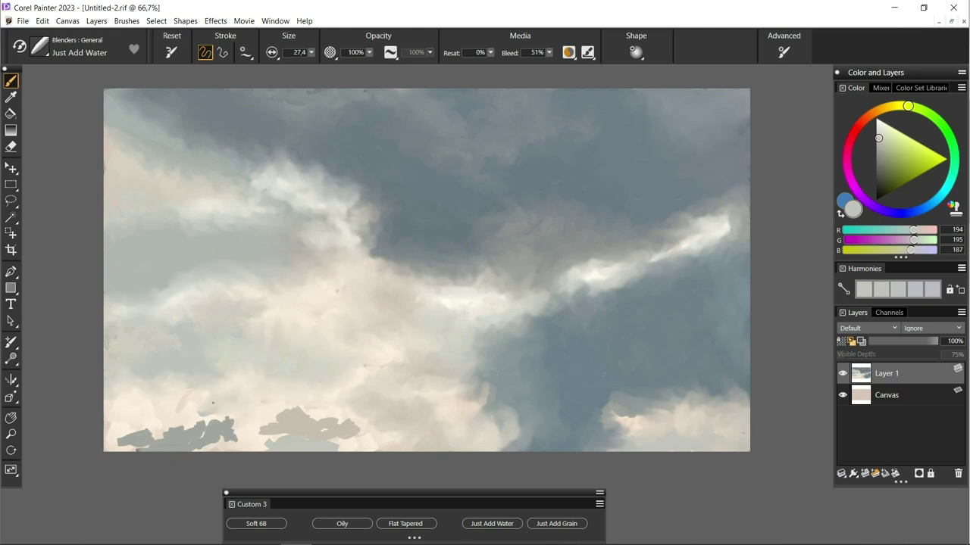
mouse_move(168, 433)
left_mouse_down()
mouse_move(112, 441)
mouse_move(228, 426)
mouse_move(202, 449)
mouse_move(289, 413)
mouse_move(365, 446)
left_mouse_up()
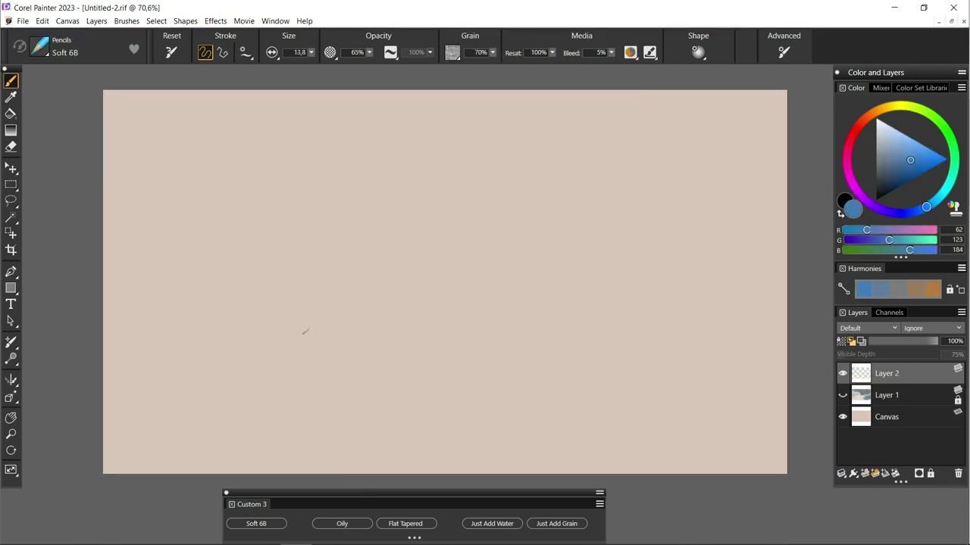
Step: Rough in the figure's body contours and the left side of the head in blue pencil
left_click_drag(319, 340, 304, 455)
left_click_drag(279, 398, 285, 430)
left_click_drag(329, 407, 312, 454)
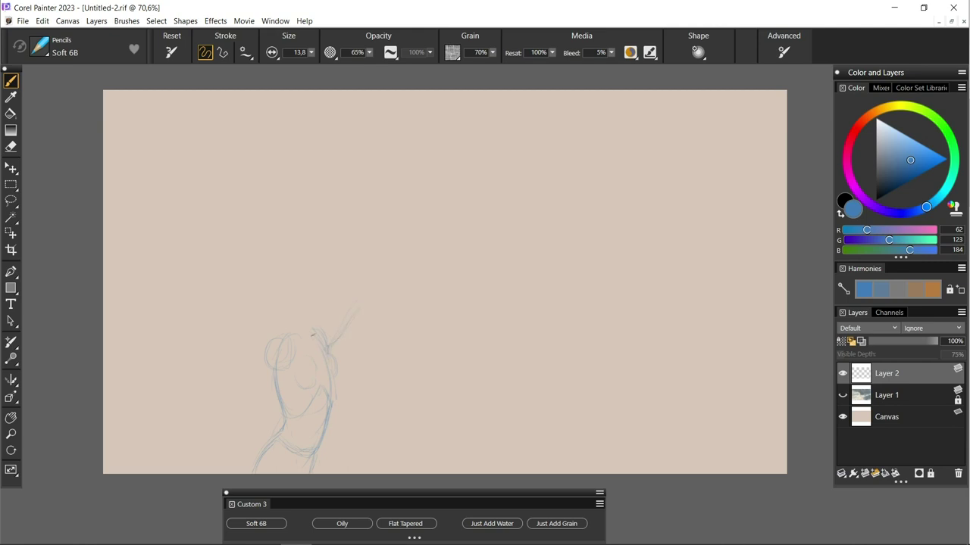
left_click_drag(280, 342, 267, 359)
Step: Zoom in and draw the face profile from forehead to chin, jaw, neck and eye
key("ctrl+plus")
mouse_move(270, 245)
left_mouse_down()
mouse_move(290, 278)
mouse_move(278, 309)
left_mouse_up()
left_click_drag(267, 318, 254, 350)
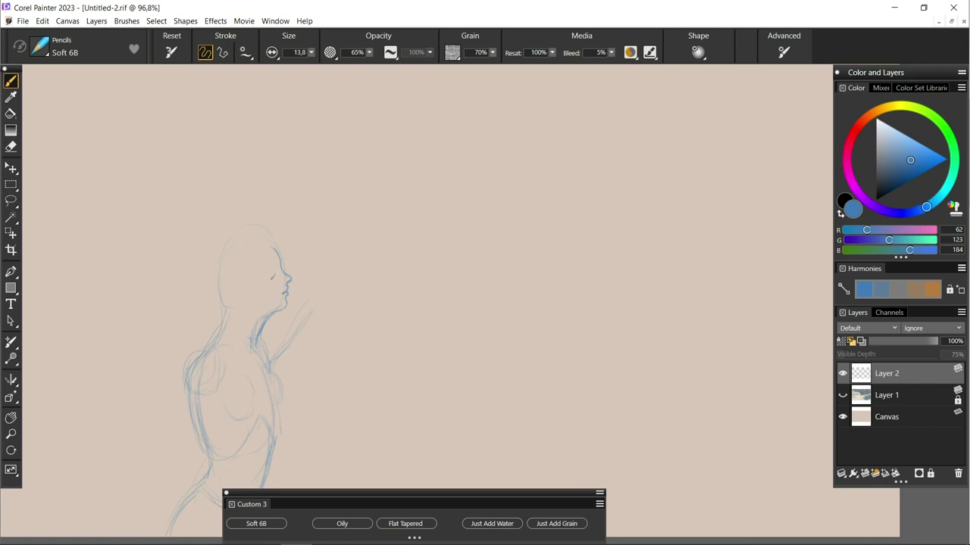
mouse_move(277, 266)
left_mouse_down()
mouse_move(269, 244)
mouse_move(249, 294)
left_mouse_up()
Step: Sketch hair over the head and darken the left shoulder and neck line
left_click_drag(255, 240, 271, 232)
left_click_drag(244, 231, 218, 256)
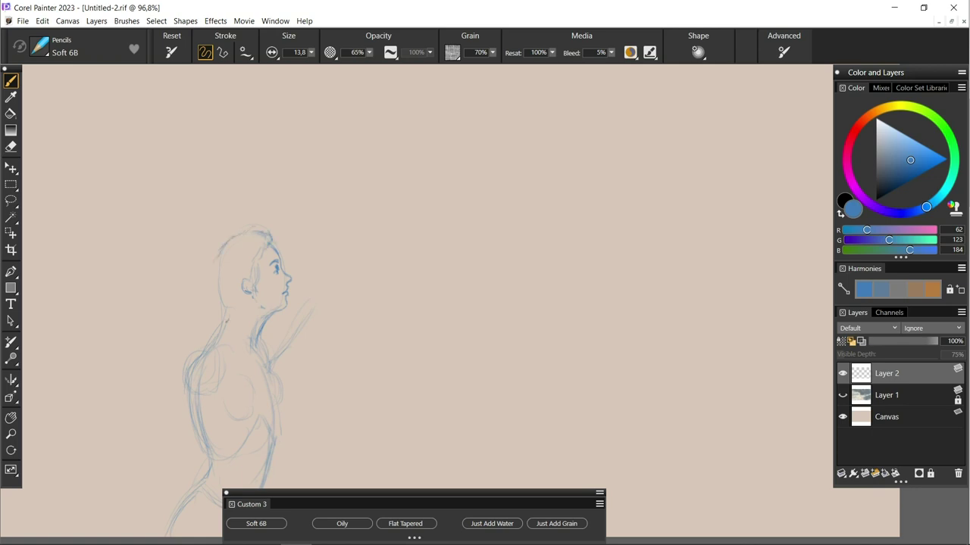
left_click_drag(229, 331, 206, 357)
mouse_move(230, 315)
left_mouse_down()
mouse_move(228, 240)
mouse_move(211, 288)
left_mouse_up()
mouse_move(261, 245)
left_mouse_down()
mouse_move(252, 277)
mouse_move(226, 265)
mouse_move(221, 287)
left_mouse_up()
Step: Draw the pointed helmet arc over the head, with the ear, face-side details and nose-lip profile
left_click_drag(256, 213, 282, 250)
left_click_drag(257, 212, 282, 255)
mouse_move(243, 224)
left_mouse_down()
mouse_move(252, 212)
mouse_move(247, 233)
mouse_move(277, 251)
mouse_move(256, 245)
left_mouse_up()
mouse_move(265, 280)
left_mouse_down()
mouse_move(262, 290)
mouse_move(276, 298)
left_mouse_up()
left_click_drag(249, 273, 267, 298)
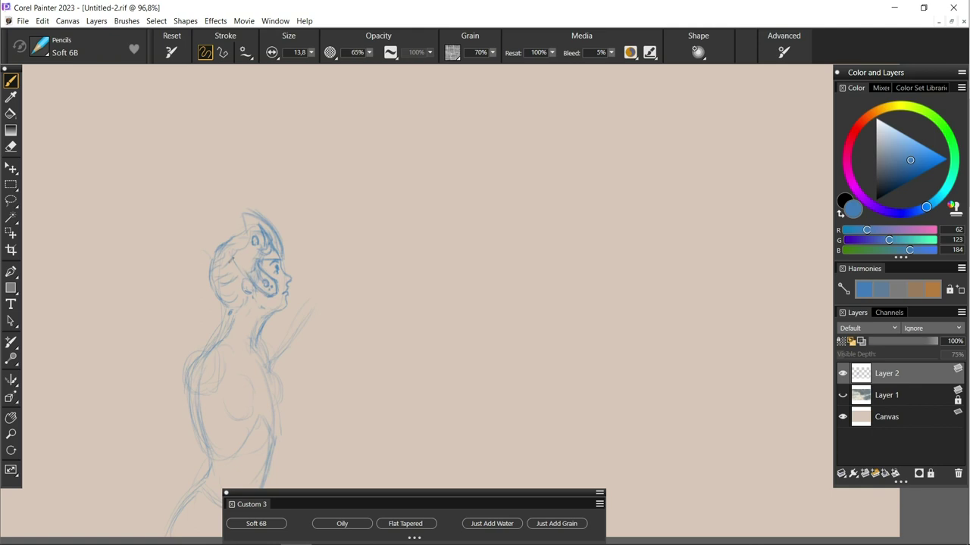
mouse_move(230, 250)
left_mouse_down()
mouse_move(252, 280)
mouse_move(240, 232)
left_mouse_up()
mouse_move(282, 270)
left_mouse_down()
mouse_move(291, 284)
mouse_move(264, 344)
mouse_move(251, 341)
left_mouse_up()
Step: Outline the back of the head and add long hair flowing down to the left
left_click_drag(207, 258, 205, 304)
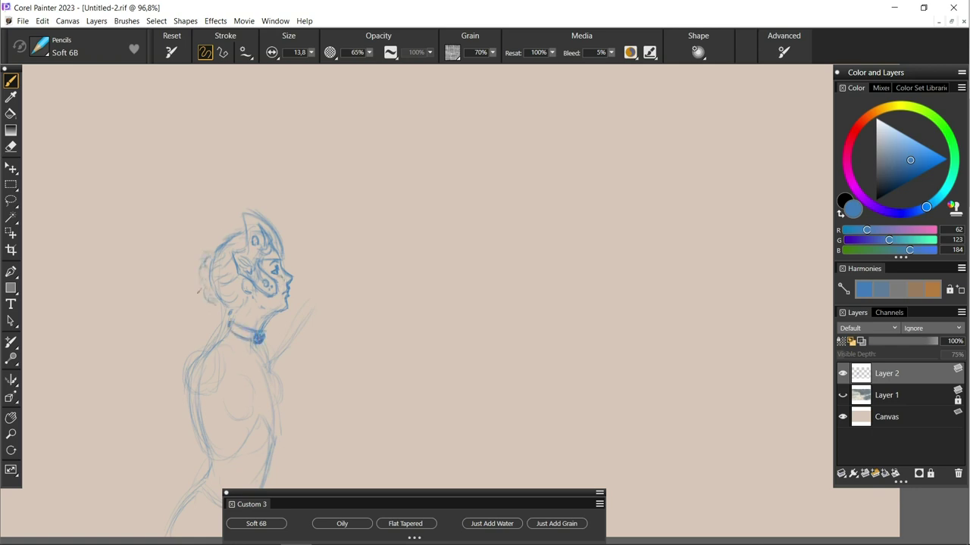
left_click_drag(198, 267, 140, 345)
left_click_drag(190, 285, 129, 352)
Step: Sketch the chest, shoulder and back, plus the arm raised upward ending in a fist
left_click_drag(270, 340, 292, 403)
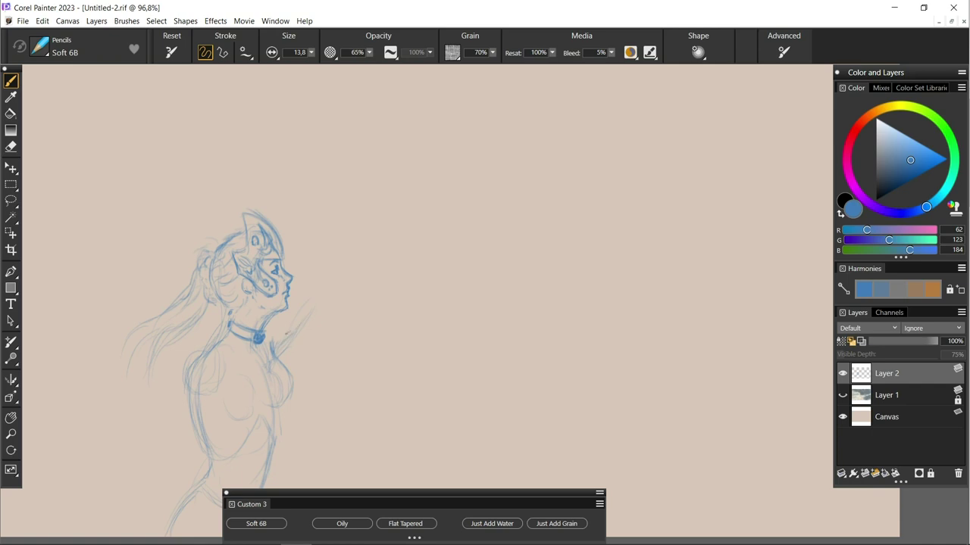
left_click_drag(306, 314, 347, 277)
left_click_drag(224, 339, 187, 401)
mouse_move(264, 311)
left_mouse_down()
mouse_move(277, 350)
mouse_move(268, 338)
left_mouse_up()
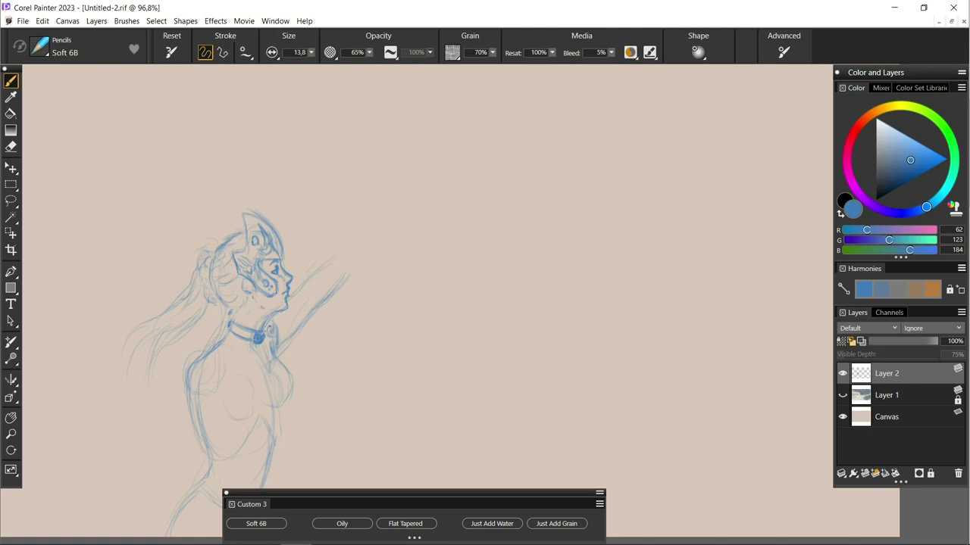
left_click_drag(317, 263, 345, 230)
mouse_move(347, 268)
left_mouse_down()
mouse_move(365, 240)
mouse_move(339, 241)
mouse_move(379, 209)
mouse_move(362, 258)
left_mouse_up()
mouse_move(374, 201)
left_mouse_down()
mouse_move(351, 236)
mouse_move(337, 247)
mouse_move(337, 229)
mouse_move(327, 248)
left_mouse_up()
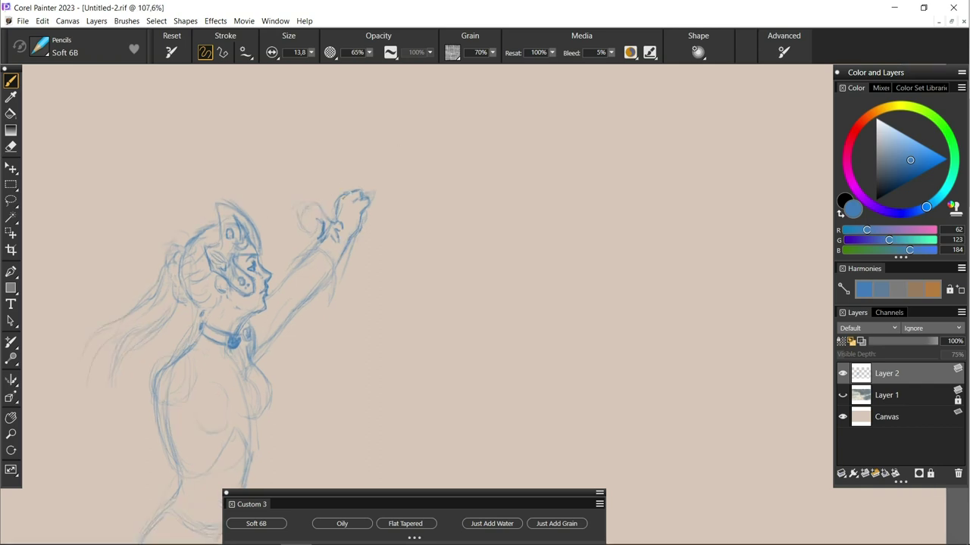
scroll(418, 225, "down", 5)
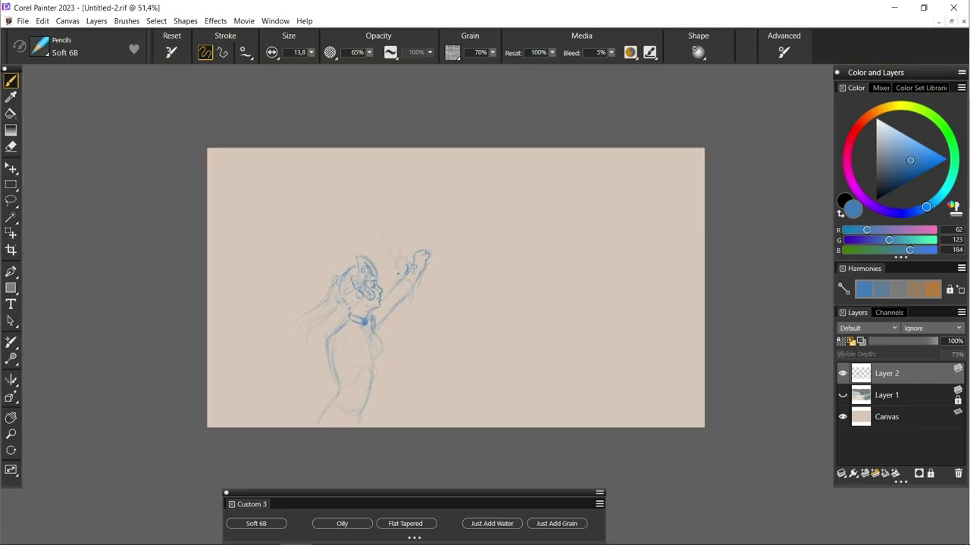
Step: Sketch an oval around the raised hand and shade the fist
mouse_move(416, 253)
left_mouse_down()
mouse_move(393, 242)
mouse_move(420, 253)
mouse_move(411, 264)
left_mouse_up()
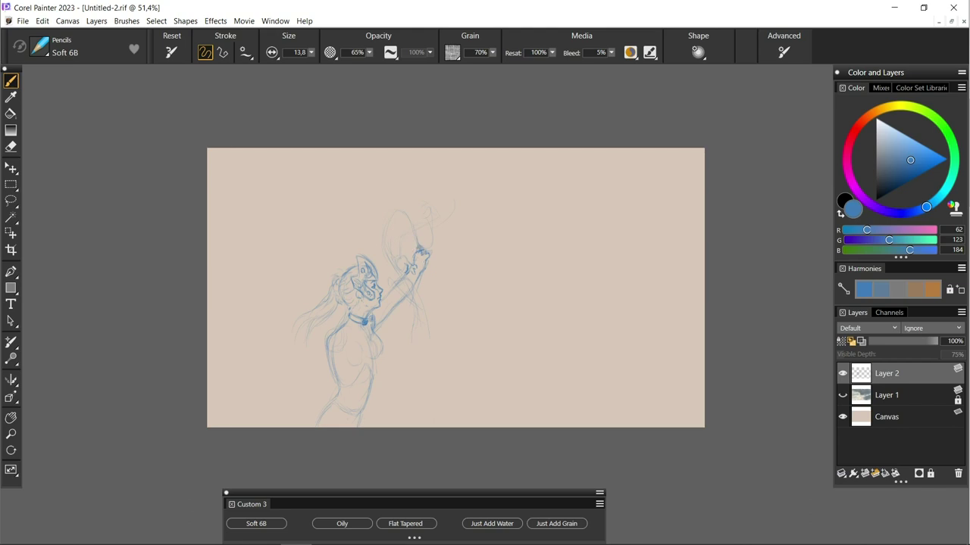
scroll(480, 303, "up", 5)
mouse_move(350, 192)
left_mouse_down()
mouse_move(339, 200)
mouse_move(347, 187)
left_mouse_up()
mouse_move(349, 179)
left_mouse_down()
mouse_move(367, 195)
mouse_move(346, 177)
left_mouse_up()
mouse_move(338, 182)
left_mouse_down()
mouse_move(312, 139)
mouse_move(289, 169)
mouse_move(323, 178)
left_mouse_up()
Step: Outline and fill the oval above the fist, and add strokes along the forearm
left_click_drag(295, 133, 320, 203)
left_click_drag(287, 171, 326, 215)
mouse_move(281, 108)
left_mouse_down()
mouse_move(294, 232)
mouse_move(285, 248)
mouse_move(295, 244)
left_mouse_up()
left_click_drag(329, 289, 321, 337)
left_click_drag(321, 269, 298, 285)
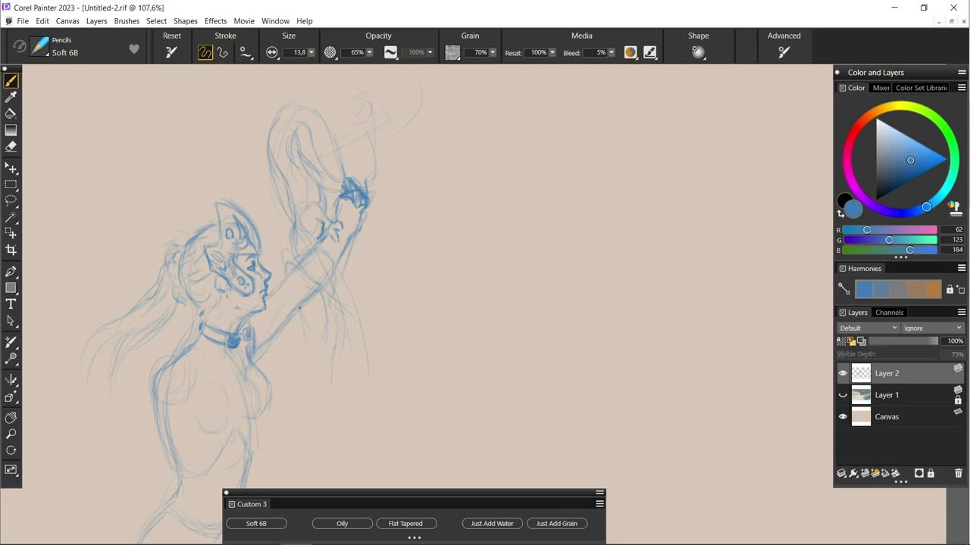
Step: Zoom in on the raised hand and pencil in the fingers
left_click(388, 360, "ctrl")
key("n")
key("b")
left_click_drag(378, 265, 358, 280)
mouse_move(382, 241)
left_mouse_down()
mouse_move(371, 265)
mouse_move(363, 251)
left_mouse_up()
left_click_drag(367, 208, 353, 236)
mouse_move(370, 279)
left_mouse_down()
mouse_move(363, 299)
mouse_move(345, 300)
left_mouse_up()
Step: Darken the loop's inner curve and sketch a rounded shape right of the hand
left_click_drag(338, 206, 333, 285)
left_click_drag(318, 186, 326, 222)
left_click_drag(325, 154, 344, 136)
left_click_drag(345, 171, 356, 220)
mouse_move(421, 227)
left_mouse_down()
mouse_move(435, 176)
mouse_move(458, 206)
left_mouse_up()
left_click_drag(458, 169, 451, 207)
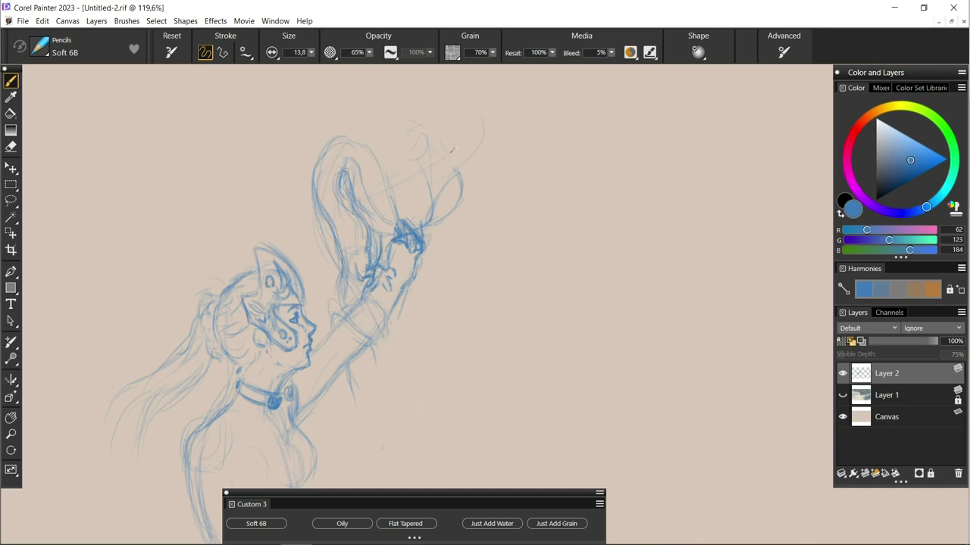
Step: Erase stray lines above the hair, then redraw the curves around the raised hand
key("n")
left_click_drag(424, 133, 473, 151)
left_click_drag(409, 227, 348, 269)
key("b")
mouse_move(400, 226)
left_mouse_down()
mouse_move(419, 246)
mouse_move(455, 210)
left_mouse_up()
left_click_drag(459, 168, 440, 217)
mouse_move(437, 174)
left_mouse_down()
mouse_move(444, 207)
mouse_move(356, 144)
mouse_move(314, 160)
left_mouse_up()
Step: Erase the unwanted curves above the hand and re-hatch the fingers and hand side
key("n")
left_click_drag(383, 165, 383, 203)
left_click_drag(409, 243, 341, 148)
left_click_drag(458, 163, 424, 220)
mouse_move(325, 151)
left_mouse_down()
mouse_move(337, 242)
mouse_move(410, 229)
mouse_move(432, 237)
left_mouse_up()
key("b")
mouse_move(415, 239)
left_mouse_down()
mouse_move(424, 262)
mouse_move(406, 221)
mouse_move(383, 253)
left_mouse_up()
left_click_drag(382, 244, 386, 261)
Step: Draw the dragon's body loop above the hand with curves down the forearm and below the arm
mouse_move(399, 145)
left_mouse_down()
mouse_move(447, 229)
mouse_move(512, 149)
left_mouse_up()
left_click_drag(401, 130, 350, 265)
left_click_drag(356, 213, 347, 300)
left_click_drag(379, 347, 375, 401)
left_click_drag(377, 366, 372, 436)
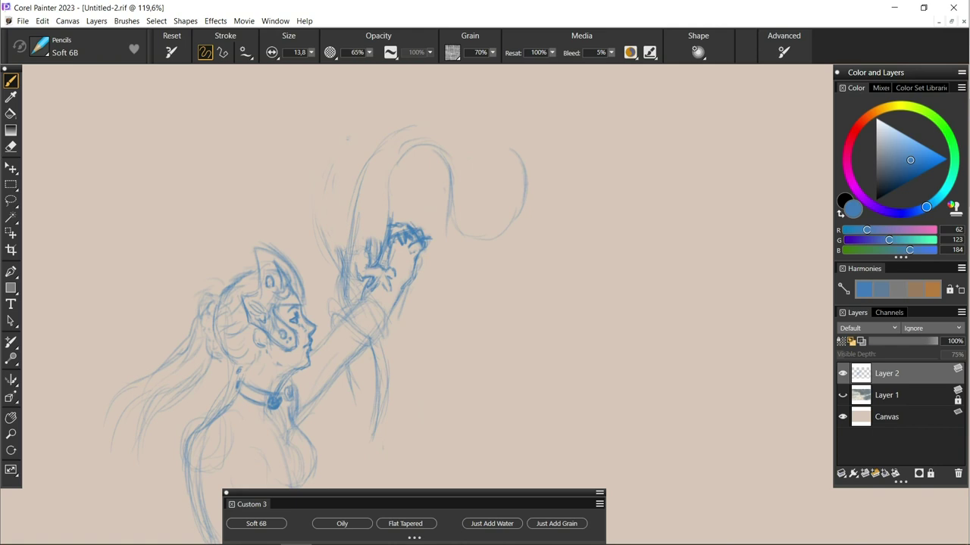
mouse_move(388, 205)
left_mouse_down()
mouse_move(459, 232)
mouse_move(506, 150)
left_mouse_up()
Step: Sketch the dragon's small head with eye, jaw, whisker and neck curves
mouse_move(468, 123)
left_mouse_down()
mouse_move(487, 133)
mouse_move(474, 121)
mouse_move(491, 154)
mouse_move(475, 150)
mouse_move(508, 164)
mouse_move(504, 156)
mouse_move(488, 170)
mouse_move(550, 164)
mouse_move(543, 171)
left_mouse_up()
mouse_move(484, 157)
left_mouse_down()
mouse_move(493, 147)
mouse_move(575, 171)
left_mouse_up()
left_click_drag(389, 115, 421, 111)
mouse_move(520, 159)
left_mouse_down()
mouse_move(496, 179)
mouse_move(504, 203)
mouse_move(482, 217)
left_mouse_up()
left_click_drag(469, 172, 470, 193)
mouse_move(468, 124)
left_mouse_down()
mouse_move(458, 149)
mouse_move(420, 124)
left_mouse_up()
mouse_move(400, 127)
left_mouse_down()
mouse_move(368, 170)
mouse_move(359, 207)
left_mouse_up()
Step: Add the dragon's claw and neck strokes, then fit the whole canvas in view
left_click_drag(462, 212, 436, 226)
mouse_move(446, 214)
left_mouse_down()
mouse_move(439, 232)
mouse_move(458, 252)
left_mouse_up()
left_click_drag(402, 172, 390, 205)
key("ctrl+0")
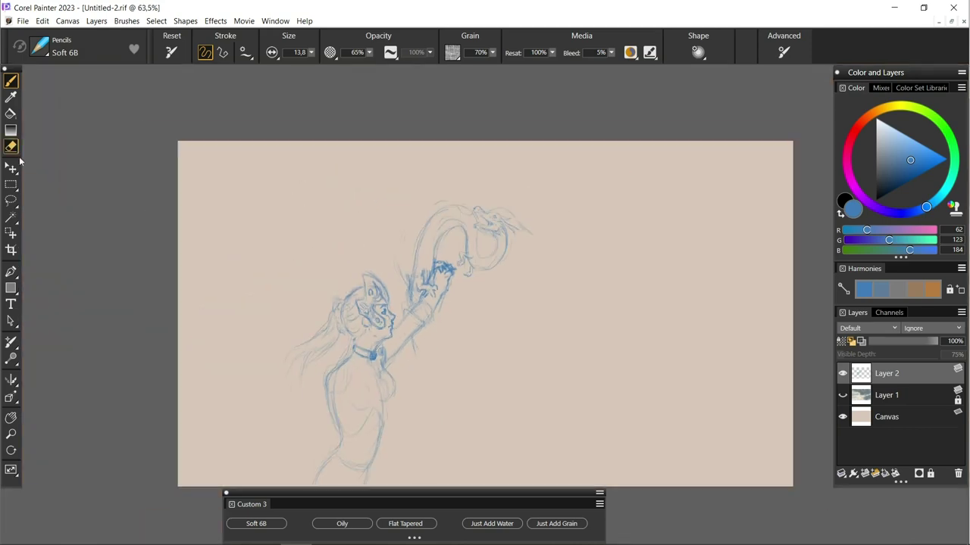
Step: Lasso the girl's head and rotate it slightly clockwise with the Transform tool
left_click(10, 201)
left_click_drag(356, 260, 318, 282)
left_click(10, 167)
left_click(301, 54)
left_click_drag(397, 259, 437, 334)
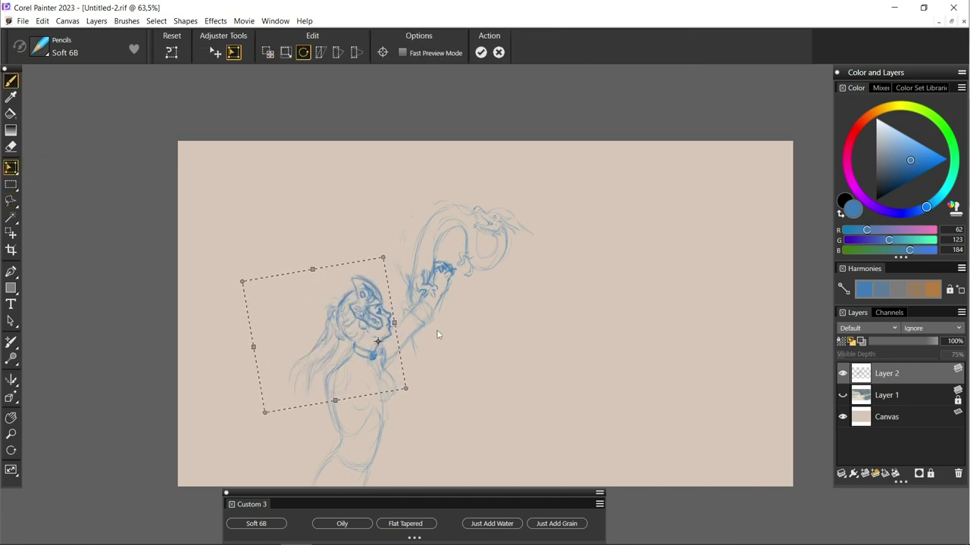
key("b")
Step: Pencil the chest and breast curves below the collar and shade the torso's left side
left_click_drag(447, 280, 421, 338)
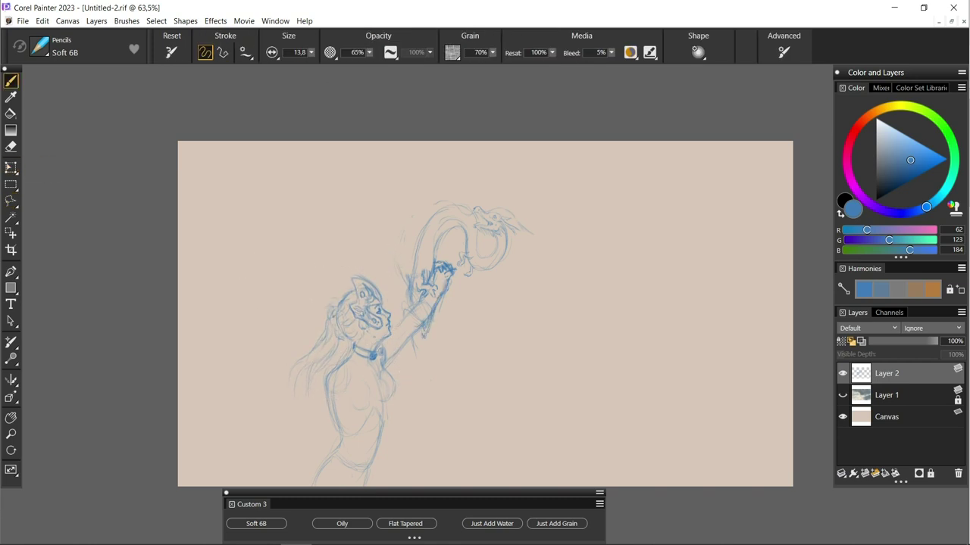
left_click_drag(373, 370, 394, 382)
left_click_drag(343, 355, 350, 364)
mouse_move(396, 390)
left_mouse_down()
mouse_move(388, 406)
mouse_move(351, 413)
mouse_move(368, 401)
left_mouse_up()
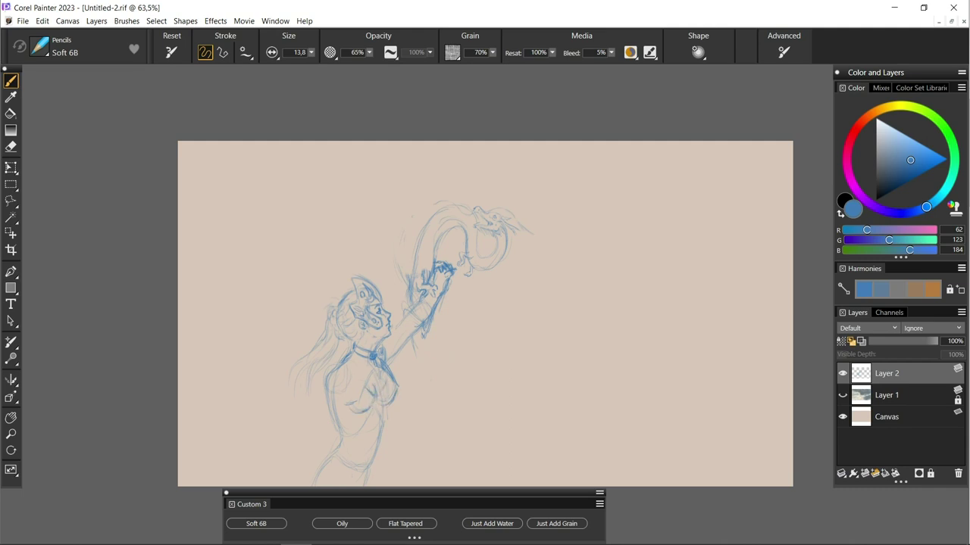
mouse_move(331, 365)
left_mouse_down()
mouse_move(321, 391)
mouse_move(342, 399)
mouse_move(318, 407)
left_mouse_up()
left_click_drag(333, 361, 332, 372)
Step: Add vertical strokes on the lower-left torso and outline the legs
left_click_drag(341, 407, 336, 435)
left_click_drag(323, 408, 318, 429)
mouse_move(338, 418)
left_mouse_down()
mouse_move(332, 447)
mouse_move(306, 466)
left_mouse_up()
mouse_move(330, 459)
left_mouse_down()
mouse_move(315, 486)
mouse_move(300, 479)
left_mouse_up()
left_click_drag(341, 434, 337, 446)
left_click_drag(388, 407, 370, 469)
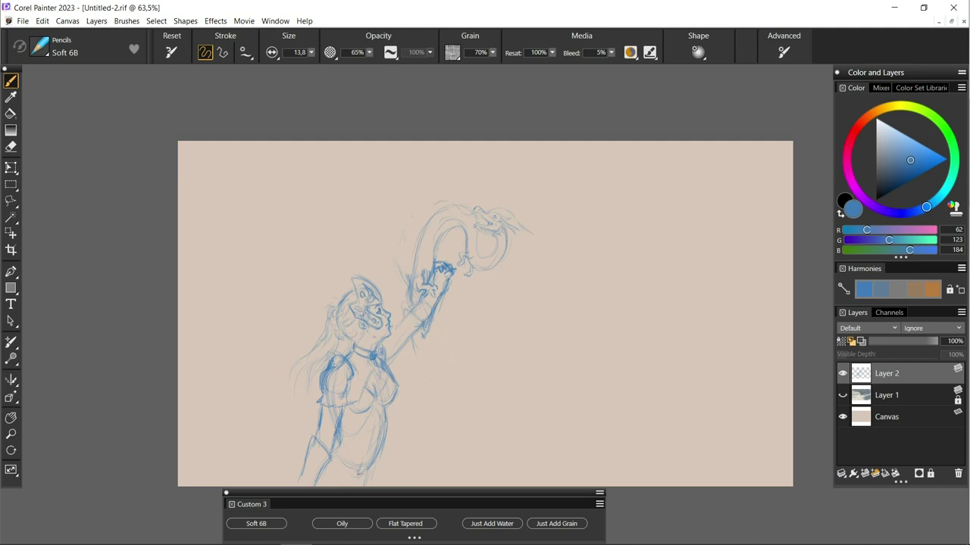
Step: Sketch the hip area and darken the lower torso and legs
left_click_drag(352, 432, 355, 450)
left_click_drag(383, 416, 371, 432)
mouse_move(373, 418)
left_mouse_down()
mouse_move(359, 437)
mouse_move(375, 433)
mouse_move(361, 441)
mouse_move(376, 452)
mouse_move(358, 445)
mouse_move(369, 450)
left_mouse_up()
mouse_move(355, 450)
left_mouse_down()
mouse_move(354, 466)
mouse_move(357, 457)
left_mouse_up()
left_click_drag(380, 452, 362, 483)
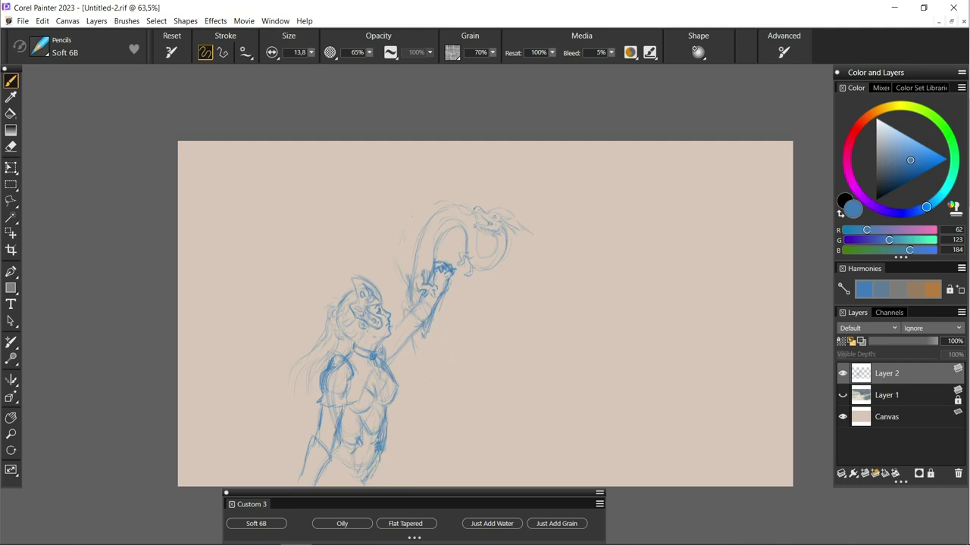
left_click_drag(395, 451, 379, 483)
Step: Finish shading the lower legs and darkening the hip
left_click_drag(359, 445, 357, 459)
left_click_drag(374, 452, 353, 460)
left_click_drag(376, 451, 358, 474)
mouse_move(371, 450)
left_mouse_down()
mouse_move(346, 466)
mouse_move(350, 486)
mouse_move(382, 485)
left_mouse_up()
left_click_drag(397, 465, 389, 485)
left_click_drag(352, 448, 334, 463)
Step: Touch up the raised hand, arm and dragon body, then add a new empty layer
left_click_drag(423, 286, 432, 297)
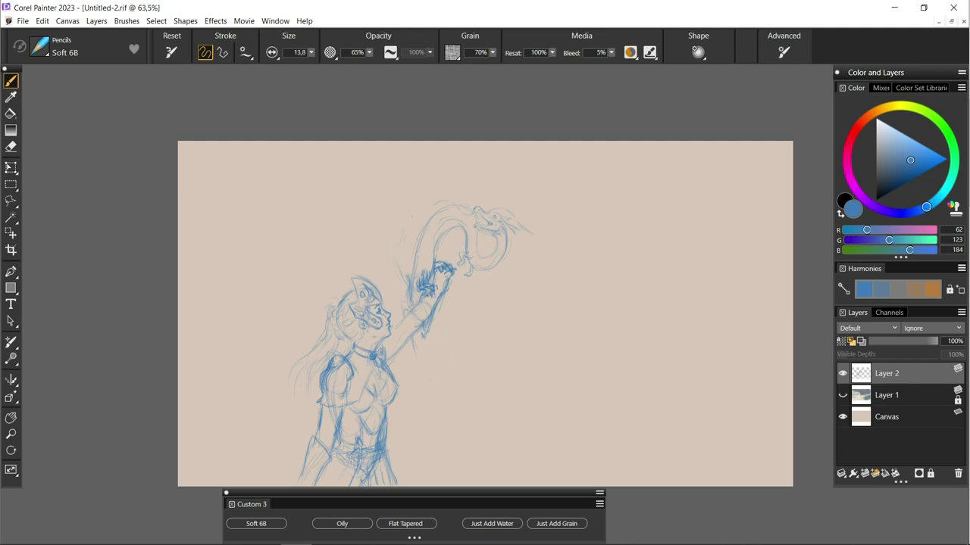
left_click_drag(501, 232, 500, 254)
left_click_drag(433, 245, 429, 273)
mouse_move(418, 335)
left_mouse_down()
mouse_move(400, 309)
mouse_move(413, 394)
left_mouse_up()
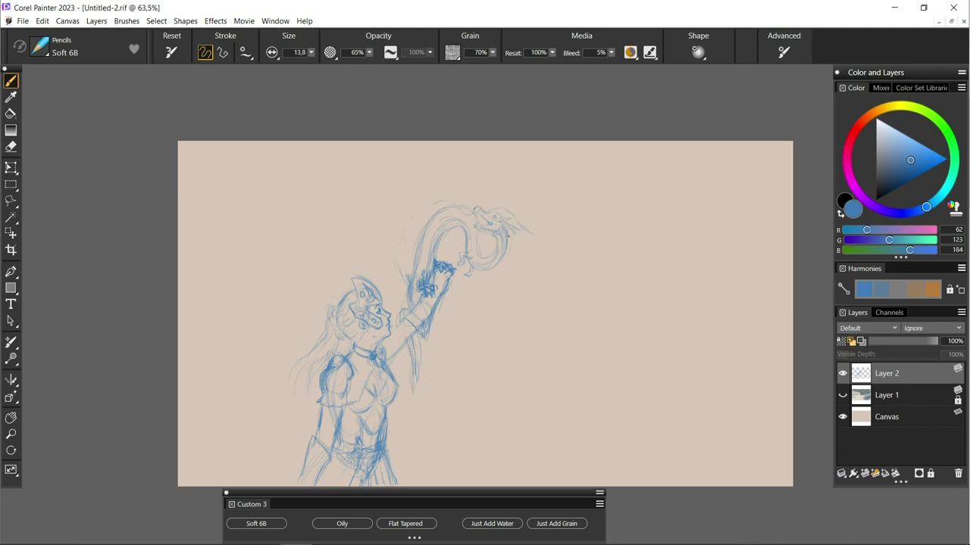
left_click_drag(425, 230, 417, 266)
key("ctrl+shift+n")
left_click(844, 201)
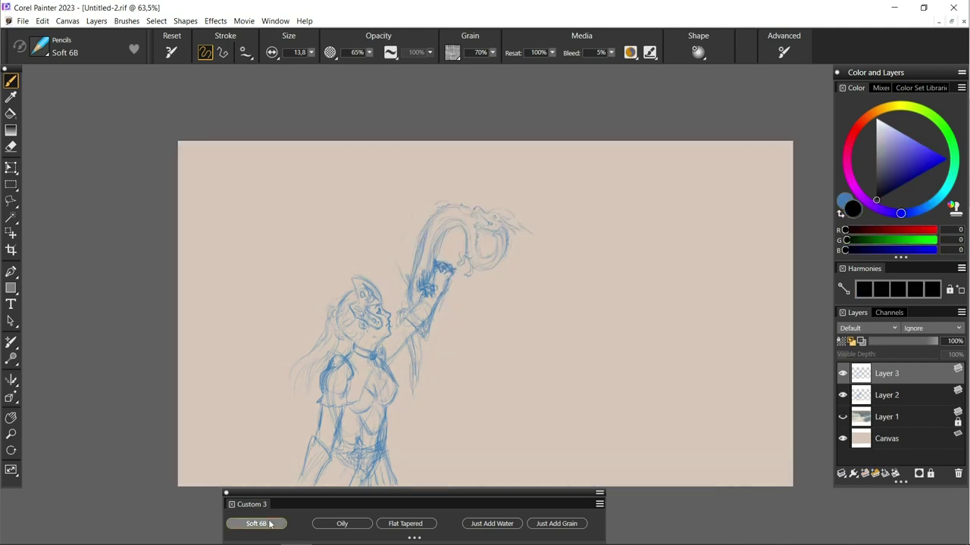
Step: Show the sky layer and shift the sketch layer slightly left over it
key("m")
left_click_drag(268, 262, 277, 257)
key("ctrl+0")
left_click(843, 417)
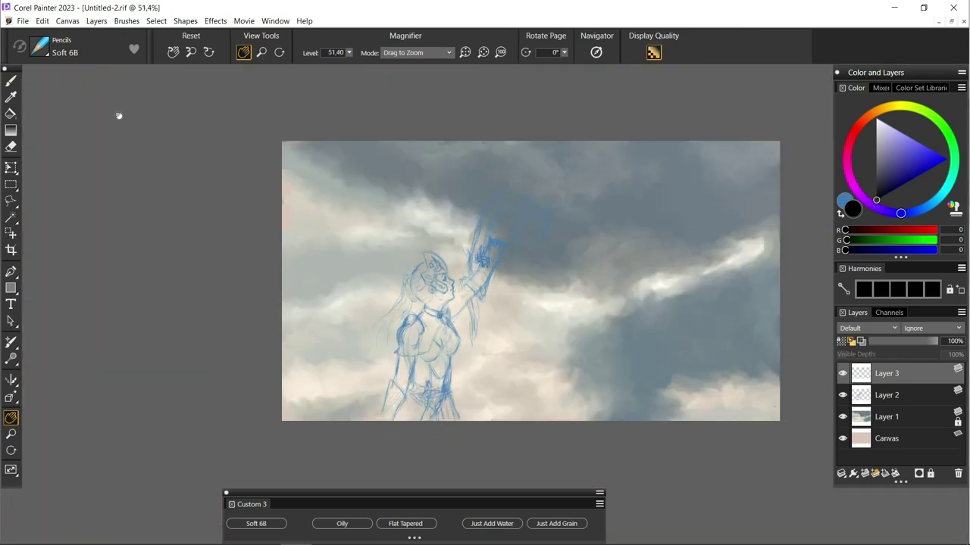
left_click(886, 395)
key("f")
left_click_drag(339, 295, 318, 295)
Step: Hide the sky layer, fade the sketch layer, and select the empty layer for inking
key("b")
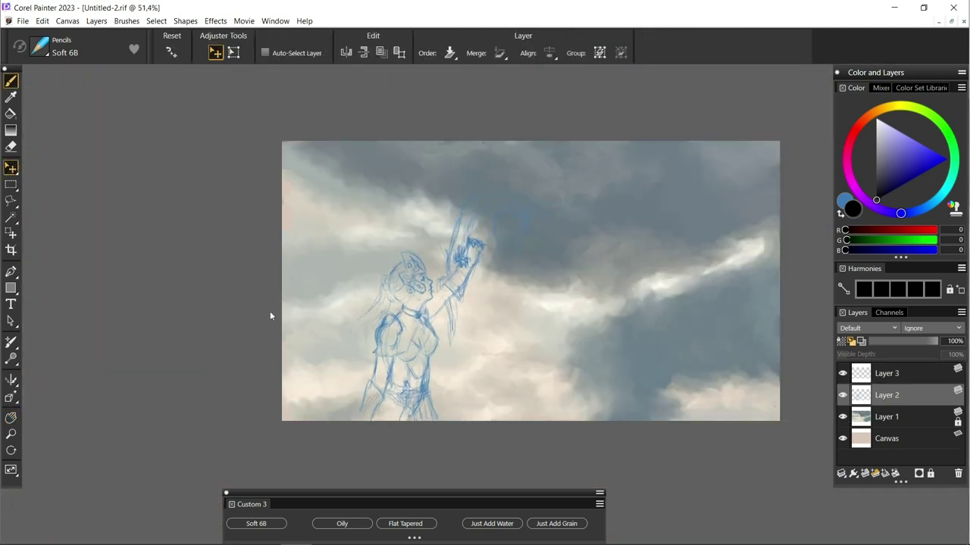
scroll(390, 287, "up", 3)
scroll(391, 288, "up", 3)
left_click(843, 416)
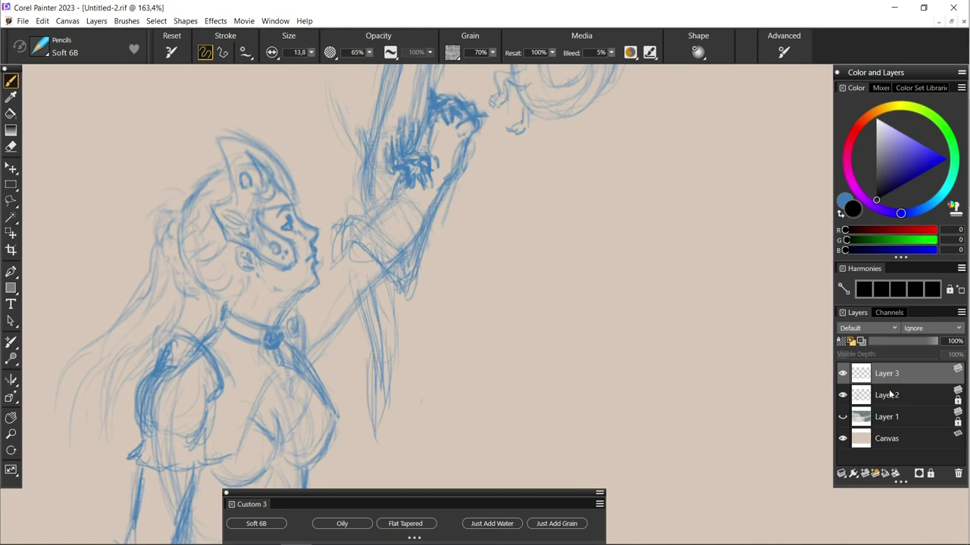
left_click_drag(937, 341, 902, 341)
left_click(887, 373)
Step: Ink the face profile, jaw and lips, plus the helmet top, eye mask and crest edges
mouse_move(293, 207)
left_mouse_down()
mouse_move(314, 231)
mouse_move(310, 292)
mouse_move(277, 322)
left_mouse_up()
left_click_drag(308, 259, 300, 265)
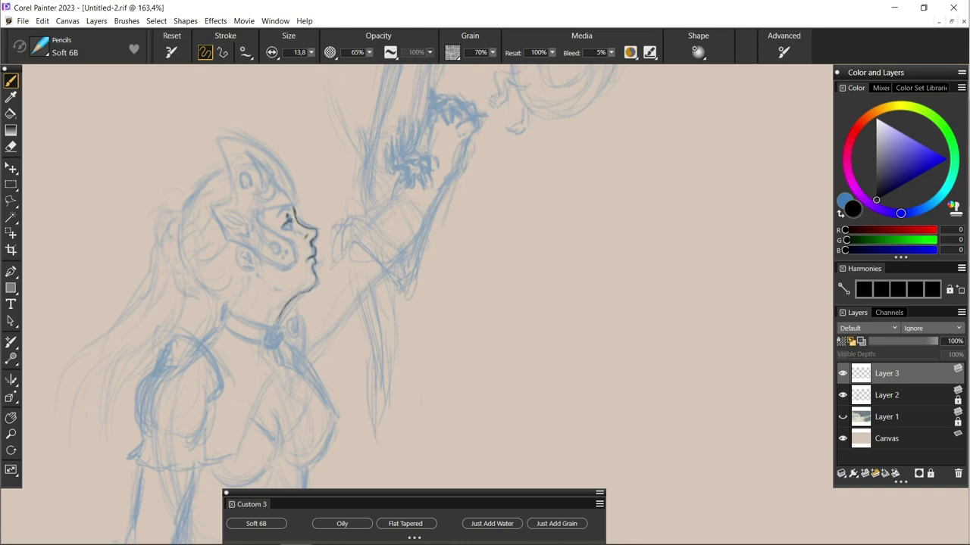
mouse_move(219, 138)
left_mouse_down()
mouse_move(281, 168)
mouse_move(295, 194)
mouse_move(263, 226)
mouse_move(295, 244)
mouse_move(289, 270)
mouse_move(231, 186)
mouse_move(224, 237)
mouse_move(283, 268)
mouse_move(246, 270)
mouse_move(241, 252)
left_mouse_up()
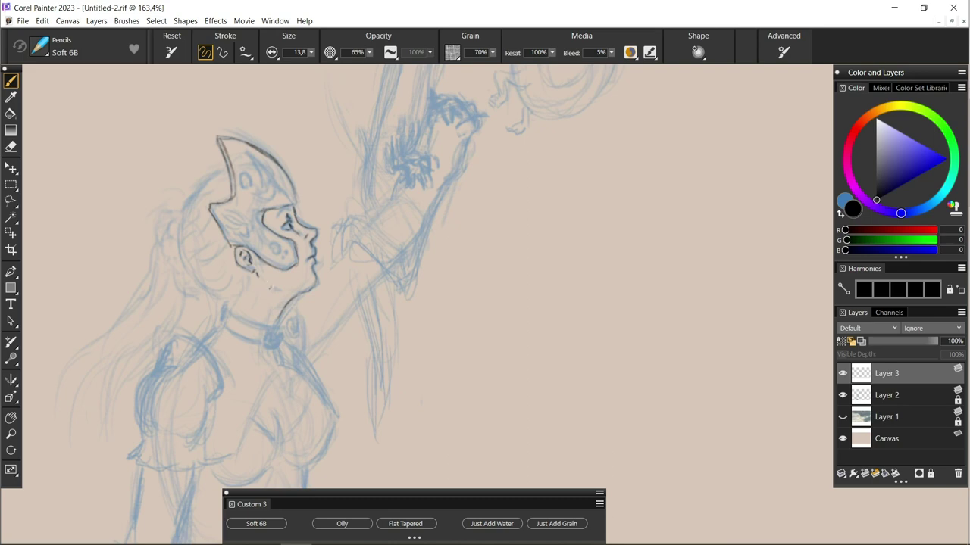
mouse_move(293, 200)
left_mouse_down()
mouse_move(258, 213)
mouse_move(291, 247)
mouse_move(288, 266)
mouse_move(245, 244)
left_mouse_up()
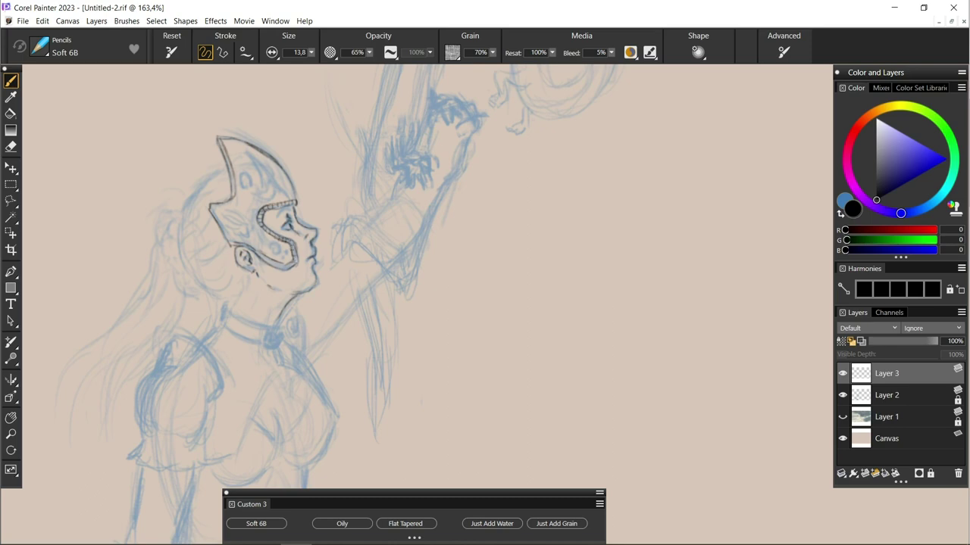
left_click_drag(215, 210, 229, 239)
mouse_move(220, 136)
left_mouse_down()
mouse_move(240, 179)
mouse_move(231, 206)
left_mouse_up()
left_click_drag(222, 140, 225, 148)
left_click_drag(288, 162, 306, 158)
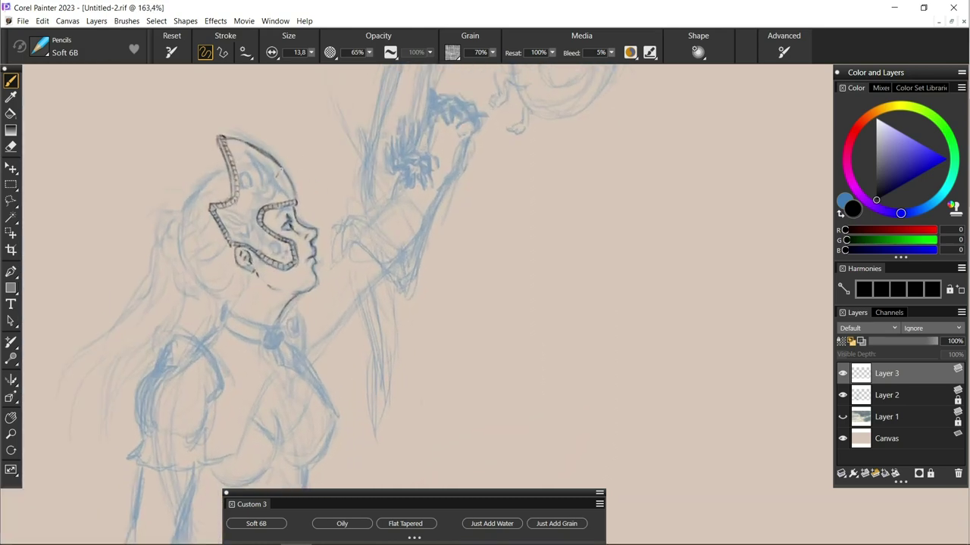
Step: Add a dark helmet-top line, small circle studs and detail lines in the helmet band
key("shift+s")
key("e")
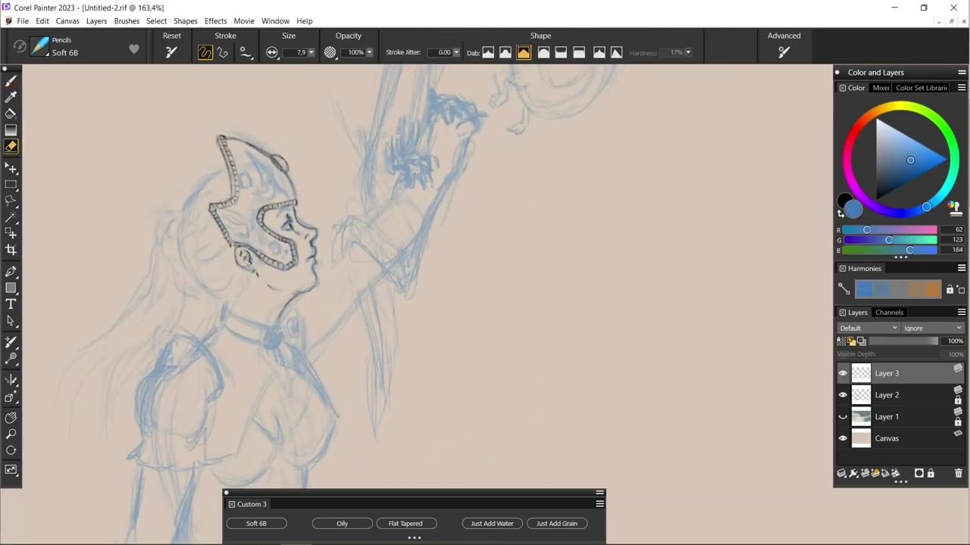
key("b")
key("shift+s")
left_click_drag(257, 150, 273, 188)
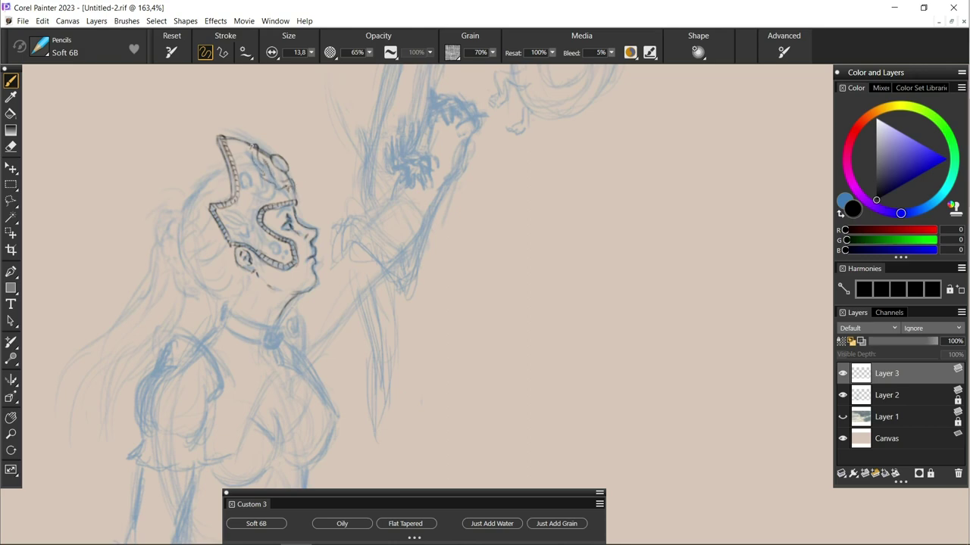
key("shift+s")
key("n")
key("b")
key("shift+s")
left_click_drag(238, 145, 240, 159)
left_click_drag(234, 135, 233, 136)
mouse_move(245, 173)
left_mouse_down()
mouse_move(241, 209)
mouse_move(274, 198)
mouse_move(250, 212)
mouse_move(270, 242)
mouse_move(248, 228)
mouse_move(289, 252)
left_mouse_up()
left_click_drag(224, 214, 239, 236)
Step: Trace the back of the head and jaw, hair behind the helmet, and the ponytail
left_click(842, 395)
left_click(843, 395)
left_click_drag(220, 164, 183, 206)
mouse_move(248, 274)
left_mouse_down()
mouse_move(229, 302)
mouse_move(191, 291)
left_mouse_up()
left_click_drag(180, 217, 176, 256)
left_click_drag(218, 183, 194, 227)
left_click_drag(194, 224, 209, 247)
mouse_move(170, 209)
left_mouse_down()
mouse_move(156, 245)
mouse_move(189, 292)
left_mouse_up()
left_click_drag(169, 256, 190, 281)
left_click_drag(179, 221, 182, 265)
Step: Erase a stray stroke near the ponytail, then resume the black pencil
key("n")
key("shift+s")
left_click_drag(179, 222, 184, 265)
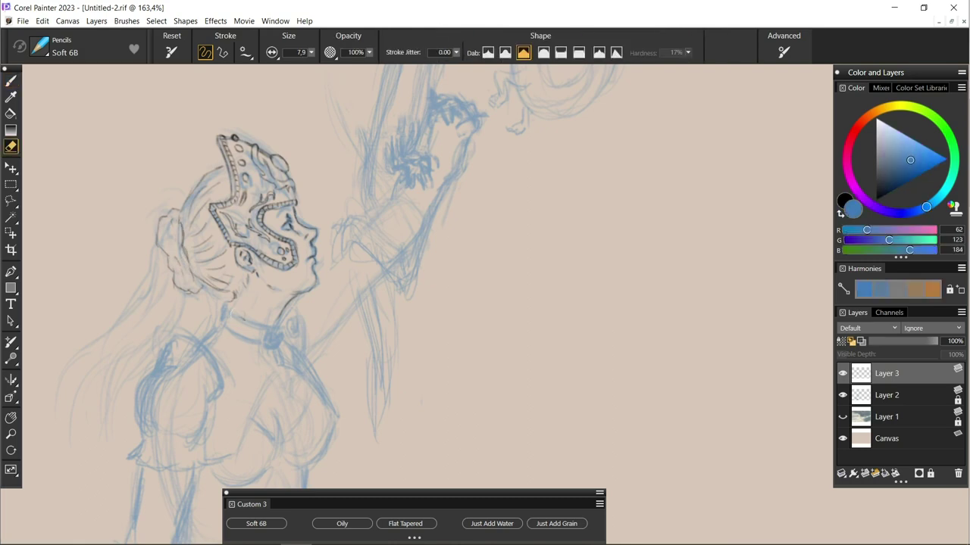
key("ctrl+minus")
key("b")
key("shift+s")
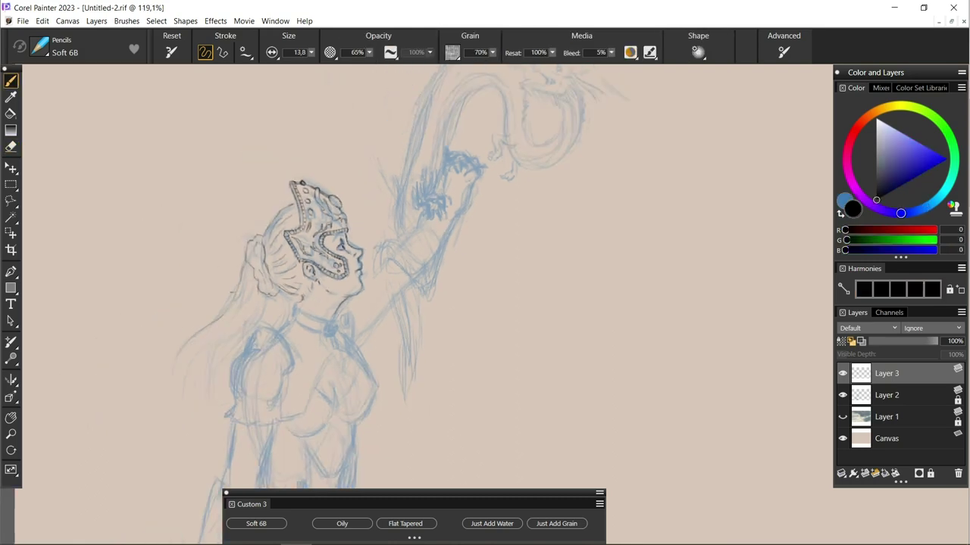
Step: Trace the flowing back hair, neck, choker with oval pendant, and collar line
mouse_move(250, 318)
left_mouse_down()
mouse_move(215, 352)
mouse_move(205, 383)
left_mouse_up()
left_click_drag(185, 388, 200, 348)
key("ctrl+plus")
key("ctrl+plus")
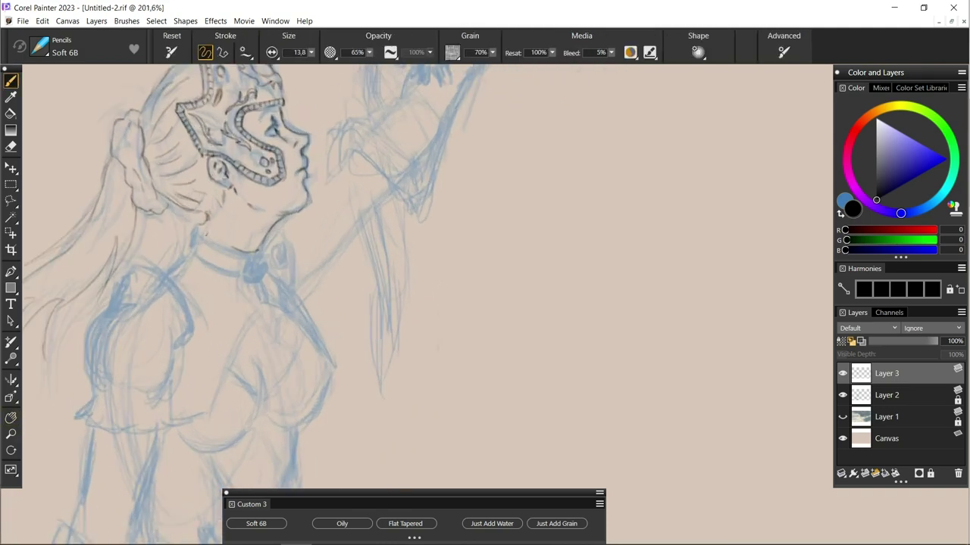
left_click_drag(196, 230, 201, 240)
mouse_move(201, 238)
left_mouse_down()
mouse_move(247, 256)
mouse_move(262, 278)
left_mouse_up()
mouse_move(244, 260)
left_mouse_down()
mouse_move(259, 281)
mouse_move(194, 248)
left_mouse_up()
mouse_move(256, 277)
left_mouse_down()
mouse_move(267, 303)
mouse_move(307, 312)
mouse_move(323, 351)
left_mouse_up()
mouse_move(239, 303)
left_mouse_down()
mouse_move(229, 363)
mouse_move(180, 416)
left_mouse_up()
Step: Outline the torso and left shoulder, erasing and redrawing the shoulder line
mouse_move(161, 267)
left_mouse_down()
mouse_move(188, 250)
mouse_move(179, 346)
left_mouse_up()
left_click_drag(135, 257, 82, 364)
left_click_drag(123, 279, 85, 336)
key("n")
mouse_move(125, 274)
left_mouse_down()
mouse_move(99, 315)
mouse_move(158, 294)
mouse_move(173, 329)
left_mouse_up()
key("b")
mouse_move(120, 281)
left_mouse_down()
mouse_move(152, 288)
mouse_move(126, 275)
left_mouse_up()
Step: Add and refine the puffed sleeve lines
left_click_drag(179, 339, 163, 388)
key("n")
key("b")
scroll(484, 306, "down", 2)
left_click_drag(199, 340, 190, 376)
mouse_move(195, 365)
left_mouse_down()
mouse_move(185, 378)
mouse_move(247, 393)
left_mouse_up()
mouse_move(250, 365)
left_mouse_down()
mouse_move(241, 395)
mouse_move(224, 396)
left_mouse_up()
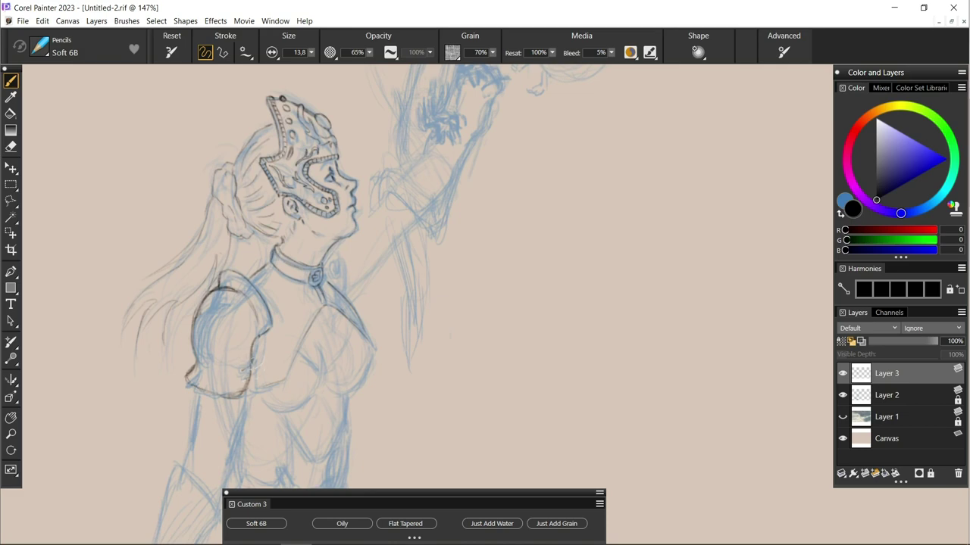
scroll(471, 312, "up", 1)
Step: Draw the neckline, small pendant and bust contours
mouse_move(275, 360)
left_mouse_down()
mouse_move(302, 379)
mouse_move(301, 397)
mouse_move(316, 397)
mouse_move(304, 388)
left_mouse_up()
left_click_drag(337, 332, 318, 370)
left_click_drag(286, 415, 254, 423)
left_click_drag(305, 353, 295, 369)
mouse_move(359, 352)
left_mouse_down()
mouse_move(326, 404)
mouse_move(241, 421)
left_mouse_up()
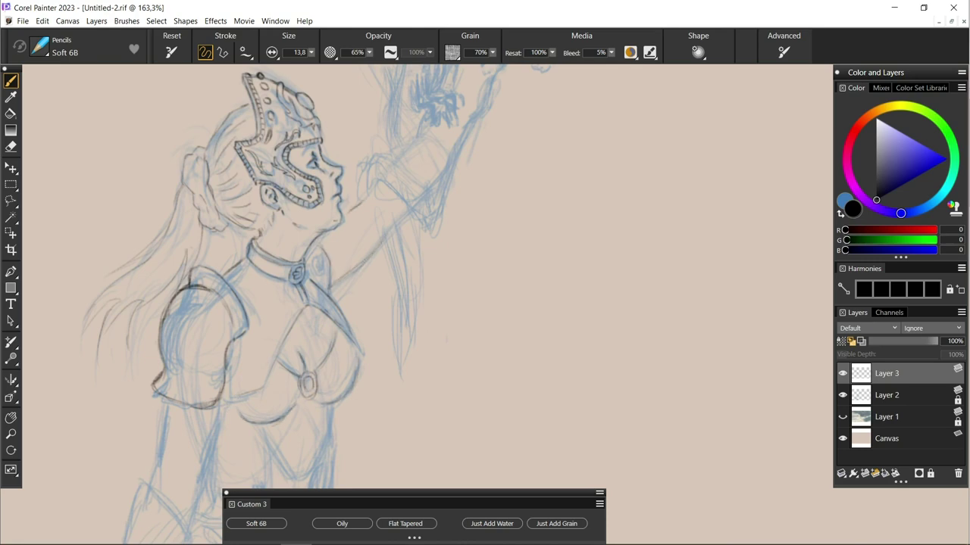
Step: Trace the torso side, lower body and right-side lines of the figure
scroll(482, 269, "down", 3)
left_click_drag(278, 370, 265, 423)
left_click_drag(315, 350, 289, 455)
mouse_move(303, 412)
left_mouse_down()
mouse_move(309, 453)
mouse_move(326, 469)
left_mouse_up()
left_click_drag(387, 368, 384, 391)
mouse_move(293, 433)
left_mouse_down()
mouse_move(245, 483)
mouse_move(276, 487)
left_mouse_up()
scroll(493, 280, "down", 1)
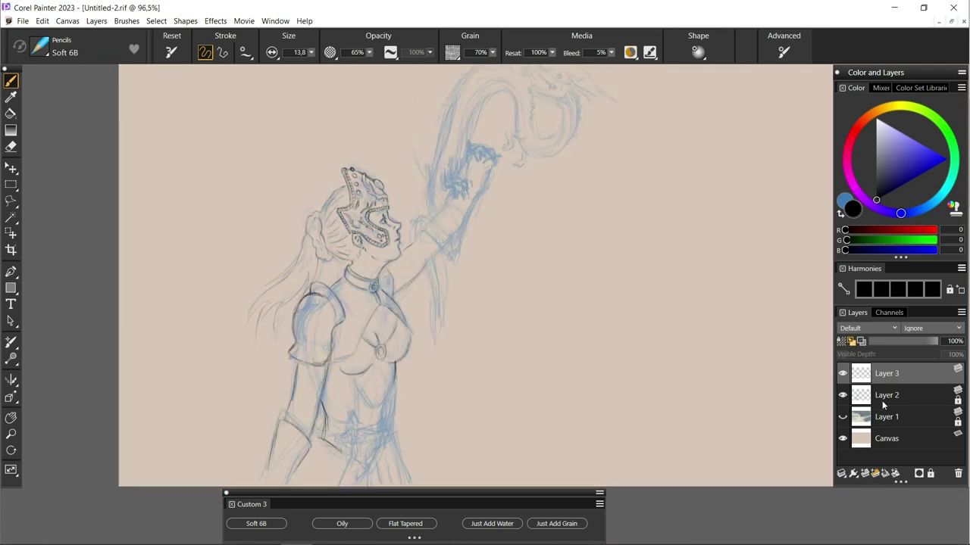
scroll(478, 306, "up", 5)
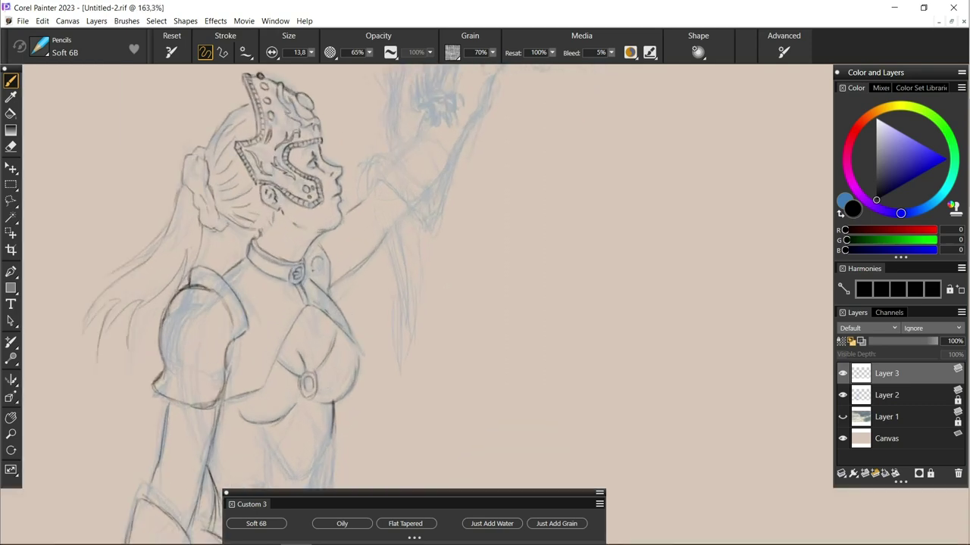
Step: Ink the dragon's head top, eye, jaw and lower jaw
key("m")
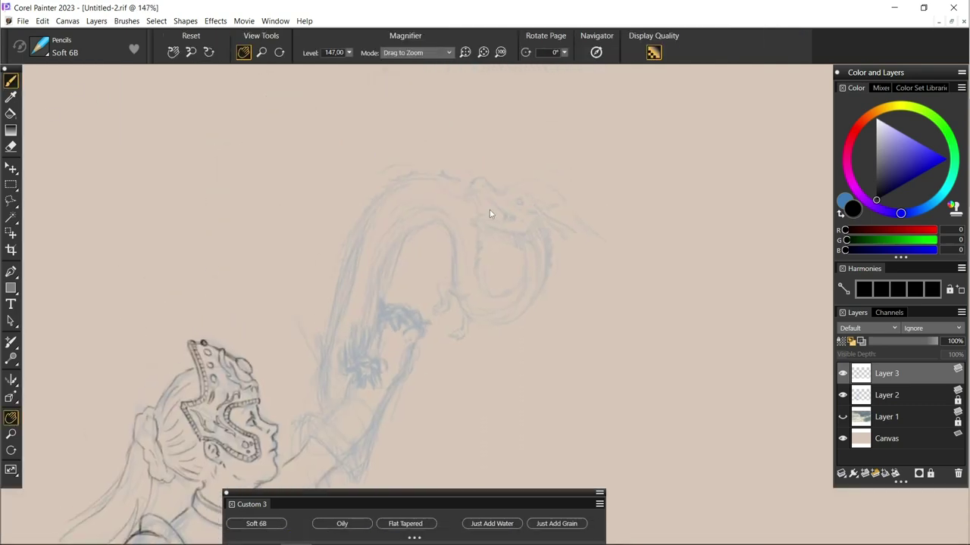
scroll(478, 184, "up", 1)
scroll(478, 184, "up", 1)
left_click_drag(442, 225, 458, 237)
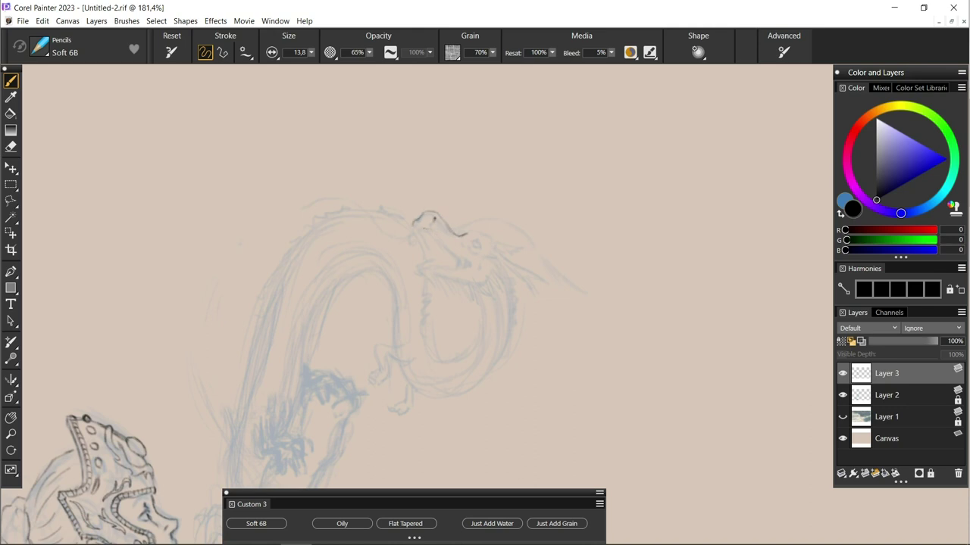
mouse_move(470, 235)
left_mouse_down()
mouse_move(487, 239)
mouse_move(478, 254)
mouse_move(544, 253)
left_mouse_up()
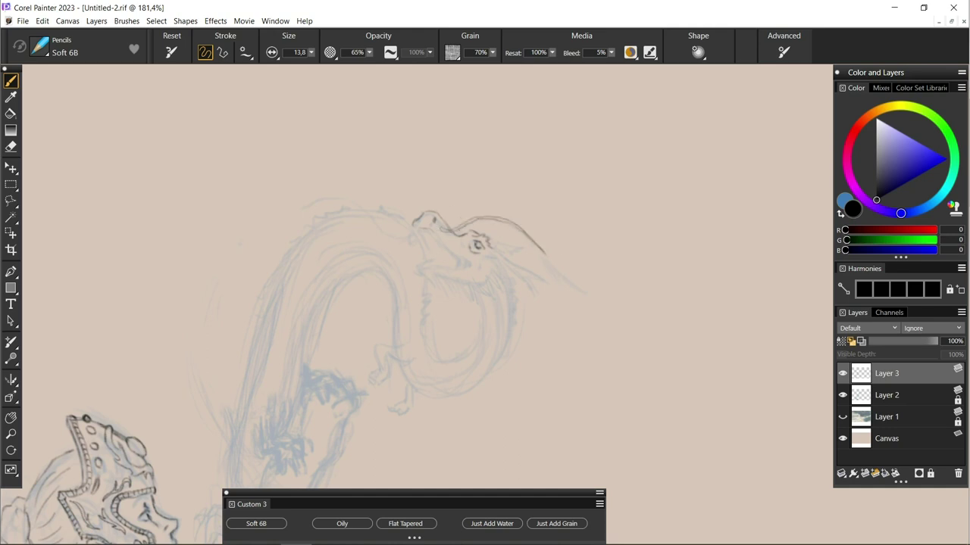
mouse_move(491, 244)
left_mouse_down()
mouse_move(524, 250)
mouse_move(493, 256)
mouse_move(551, 291)
left_mouse_up()
left_click_drag(503, 264, 532, 288)
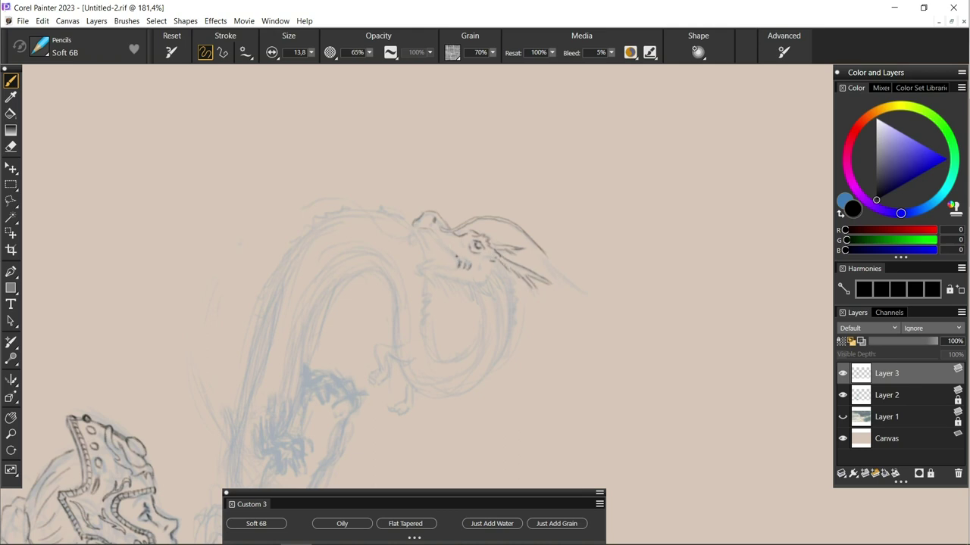
mouse_move(417, 229)
left_mouse_down()
mouse_move(434, 255)
mouse_move(420, 270)
mouse_move(433, 286)
mouse_move(490, 302)
mouse_move(507, 290)
mouse_move(479, 310)
mouse_move(482, 344)
mouse_move(458, 376)
mouse_move(406, 365)
left_mouse_up()
Step: Trace the dragon's outer neck curve, inner neck, throat and top outline
mouse_move(512, 282)
left_mouse_down()
mouse_move(509, 347)
mouse_move(457, 396)
mouse_move(425, 397)
left_mouse_up()
mouse_move(500, 303)
left_mouse_down()
mouse_move(502, 348)
mouse_move(488, 371)
mouse_move(419, 385)
left_mouse_up()
key("n")
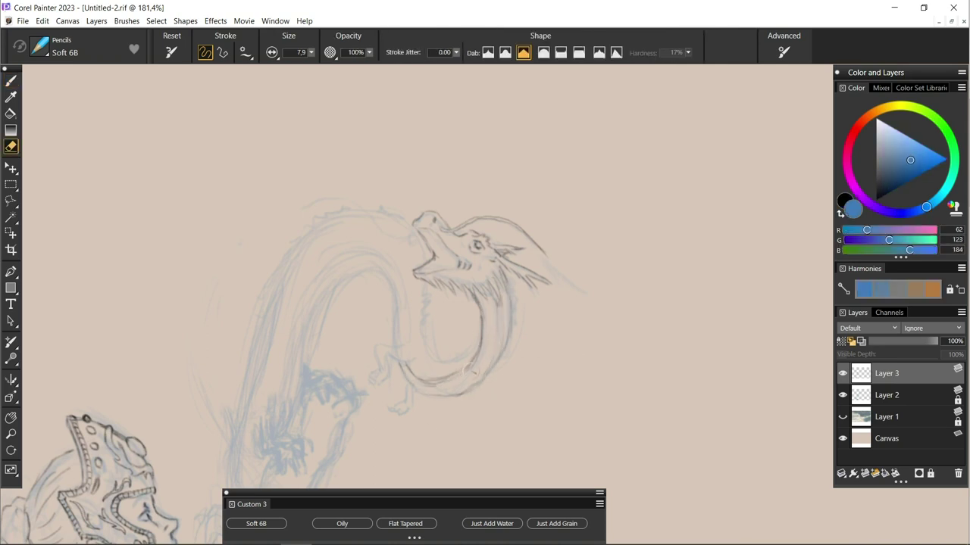
key("b")
mouse_move(479, 367)
left_mouse_down()
mouse_move(439, 356)
mouse_move(424, 339)
left_mouse_up()
left_click_drag(424, 290, 426, 342)
left_click_drag(394, 341, 375, 259)
left_click_drag(318, 279, 300, 402)
left_click_drag(402, 291, 400, 342)
mouse_move(421, 253)
left_mouse_down()
mouse_move(370, 221)
mouse_move(290, 277)
mouse_move(270, 366)
mouse_move(311, 394)
left_mouse_up()
Step: Outline the dragon's body edge and draw its small clawed front leg
mouse_move(322, 372)
left_mouse_down()
mouse_move(345, 401)
mouse_move(285, 422)
mouse_move(258, 451)
mouse_move(301, 447)
mouse_move(307, 455)
mouse_move(276, 471)
left_mouse_up()
left_click_drag(290, 456, 284, 470)
mouse_move(412, 360)
left_mouse_down()
mouse_move(379, 348)
mouse_move(371, 377)
left_mouse_up()
mouse_move(389, 357)
left_mouse_down()
mouse_move(388, 377)
mouse_move(362, 383)
mouse_move(406, 402)
left_mouse_up()
left_click_drag(412, 387, 388, 407)
key("ctrl+0")
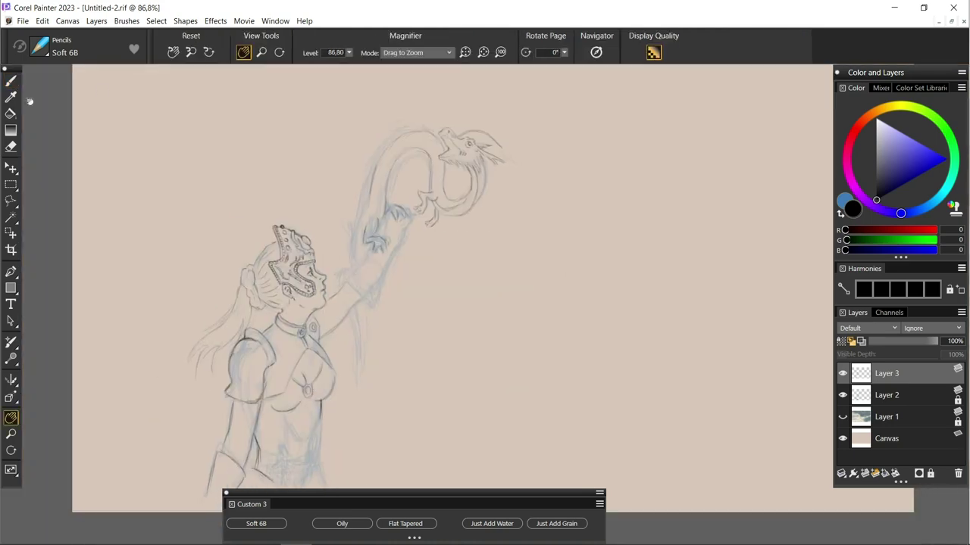
Step: Outline both edges of the raised arm and nearby hair strands
mouse_move(368, 297)
left_mouse_down()
mouse_move(336, 292)
mouse_move(345, 376)
left_mouse_up()
left_click_drag(370, 253, 352, 274)
left_click_drag(389, 253, 376, 290)
left_click_drag(401, 231, 389, 256)
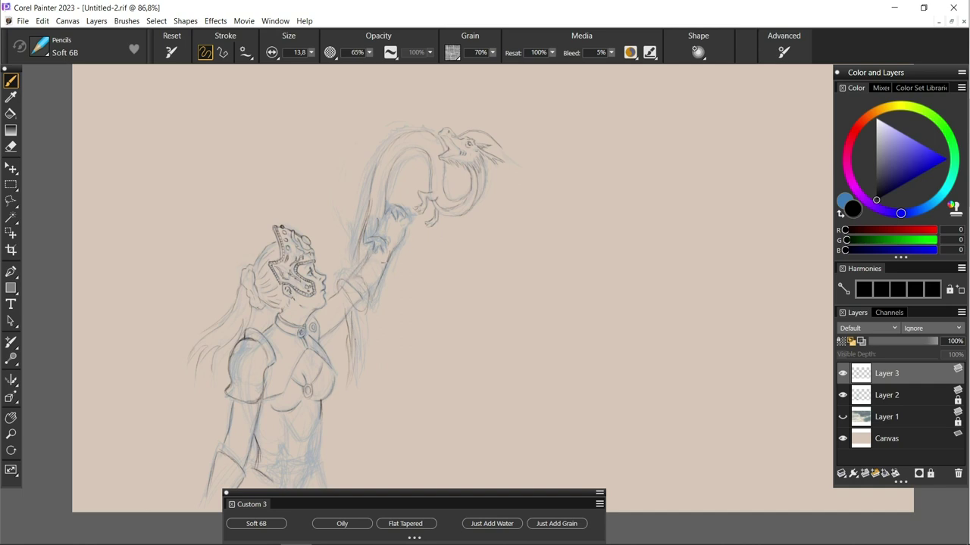
key("ctrl+minus")
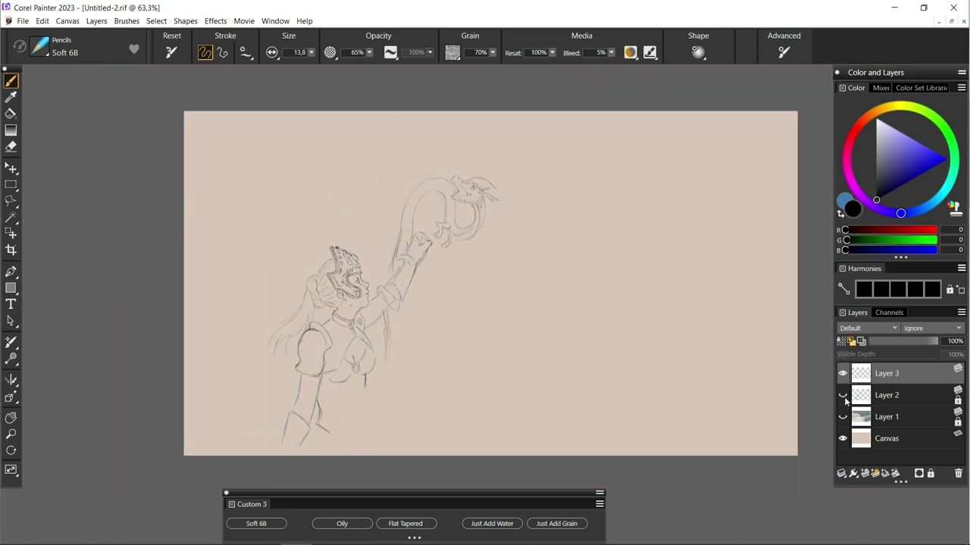
Step: Darken the dragon's body curve and teeth, and draw flowing hair strands on the left
left_click_drag(455, 203, 452, 220)
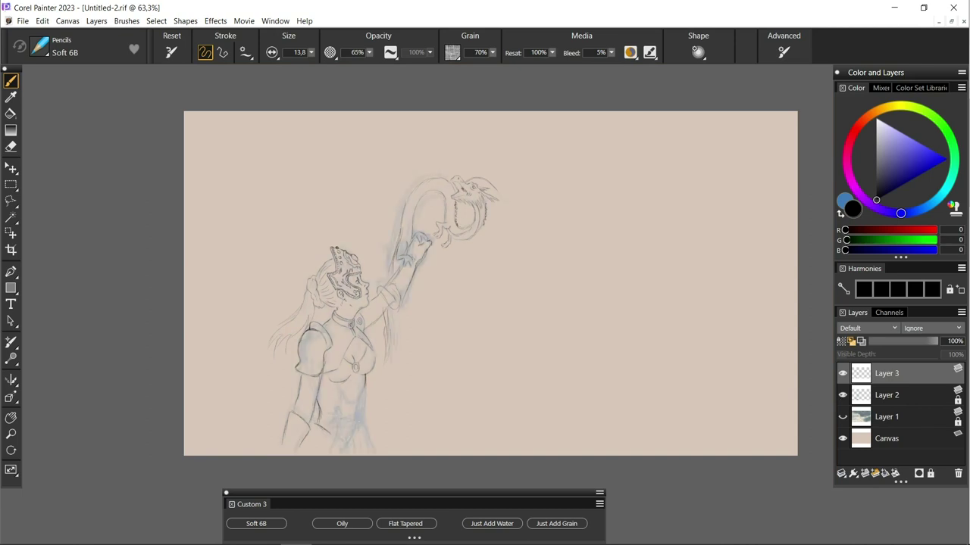
left_click_drag(468, 208, 478, 225)
mouse_move(425, 193)
left_mouse_down()
mouse_move(409, 232)
mouse_move(438, 213)
mouse_move(391, 260)
left_mouse_up()
left_click_drag(279, 349, 256, 409)
left_click_drag(295, 305, 285, 410)
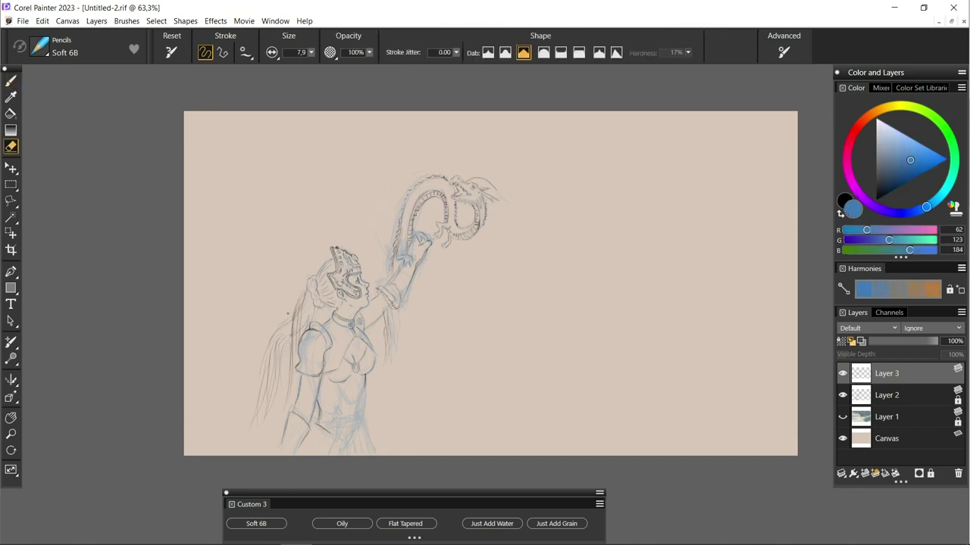
scroll(481, 307, "up", 2)
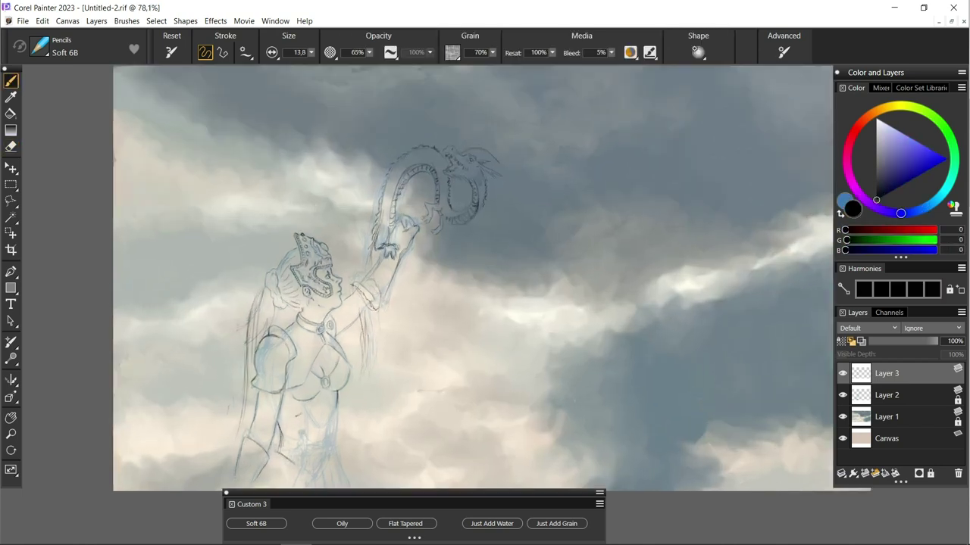
Step: Sketch waist and skirt lines, the waist pouch and both skirt edges in black pencil
key("n")
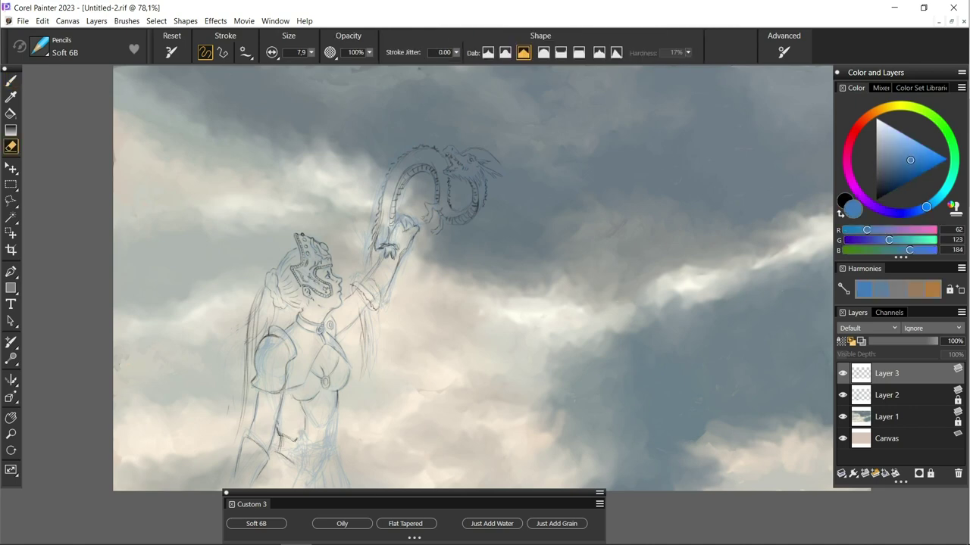
key("b")
mouse_move(338, 412)
left_mouse_down()
mouse_move(335, 440)
mouse_move(306, 445)
mouse_move(326, 462)
mouse_move(303, 465)
mouse_move(320, 462)
left_mouse_up()
mouse_move(314, 448)
left_mouse_down()
mouse_move(325, 468)
mouse_move(312, 484)
mouse_move(284, 467)
mouse_move(327, 466)
mouse_move(327, 489)
left_mouse_up()
left_click_drag(274, 452, 259, 483)
left_click_drag(342, 452, 357, 484)
Step: Trace the girl's jawline and chin
scroll(255, 280, "down", 2)
scroll(255, 280, "up", 3)
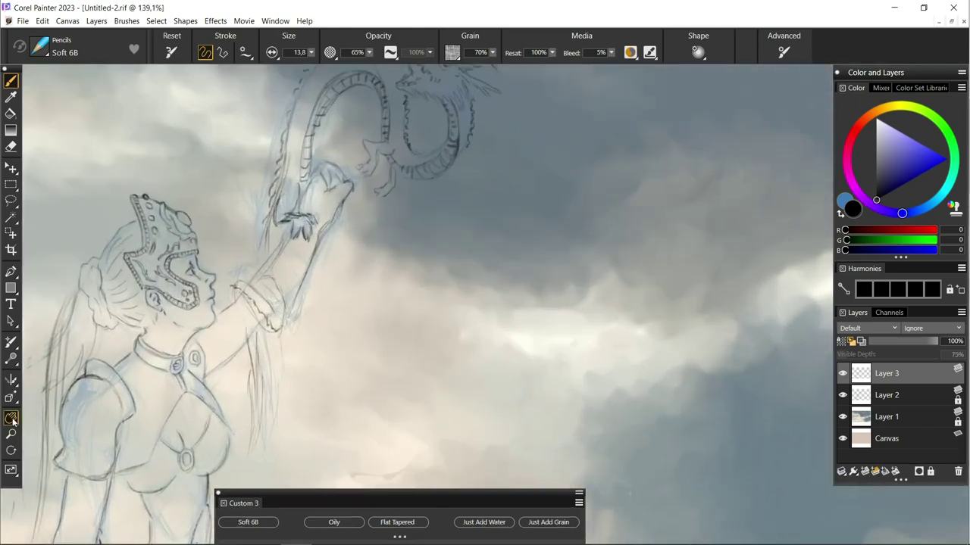
scroll(254, 281, "up", 3)
left_click_drag(481, 300, 479, 334)
left_click_drag(415, 288, 450, 326)
mouse_move(434, 315)
left_mouse_down()
mouse_move(475, 335)
mouse_move(421, 328)
left_mouse_up()
mouse_move(473, 321)
left_mouse_down()
mouse_move(477, 330)
mouse_move(422, 285)
mouse_move(453, 290)
left_mouse_up()
Step: Erase stray cheek marks, redraw the jaw and chin lines, and add a faint cheek mark
key("n")
left_click_drag(439, 270, 409, 239)
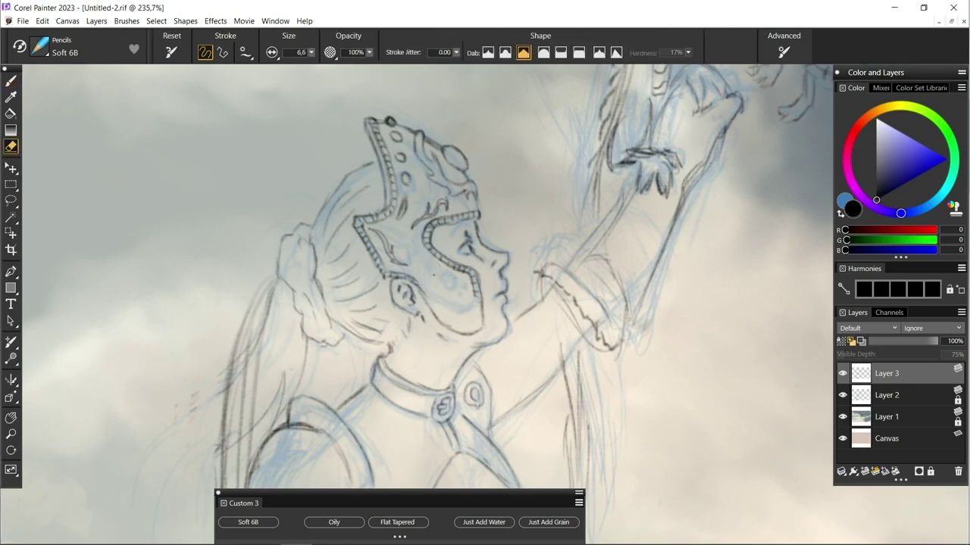
key("b")
left_click_drag(476, 307, 456, 326)
mouse_move(423, 290)
left_mouse_down()
mouse_move(453, 325)
mouse_move(424, 289)
left_mouse_up()
mouse_move(468, 297)
left_mouse_down()
mouse_move(481, 330)
mouse_move(444, 324)
left_mouse_up()
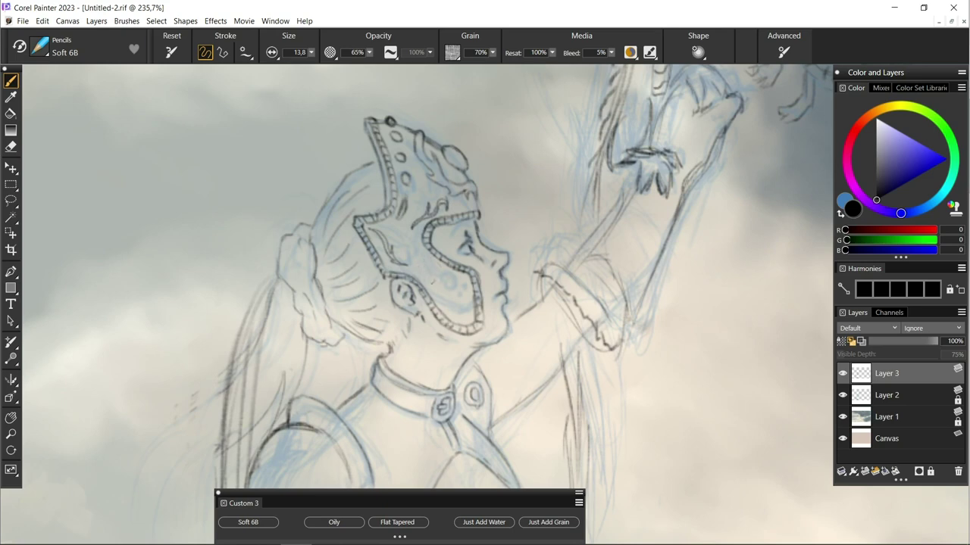
left_click_drag(429, 258, 418, 275)
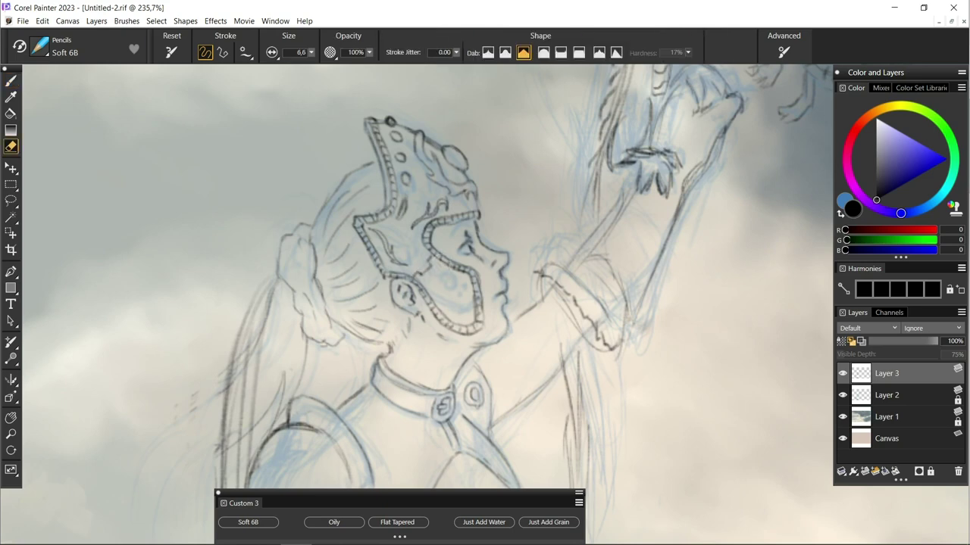
Step: Draw the iris of the eye
key("b")
left_click_drag(453, 283, 454, 277)
scroll(500, 288, "down", 3)
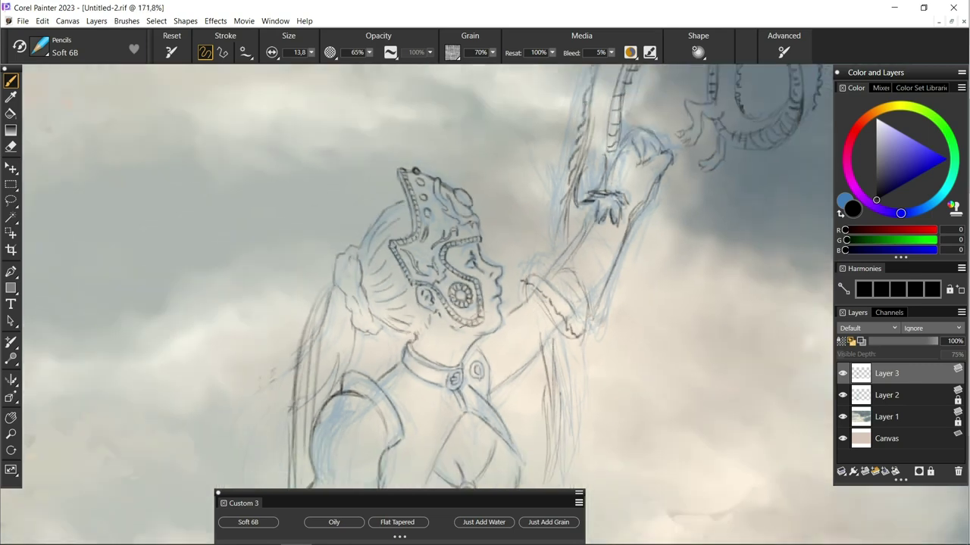
scroll(454, 285, "up", 4)
Step: Lasso-select the cheek ornament, transform it and commit the change
key("l")
left_click(10, 167)
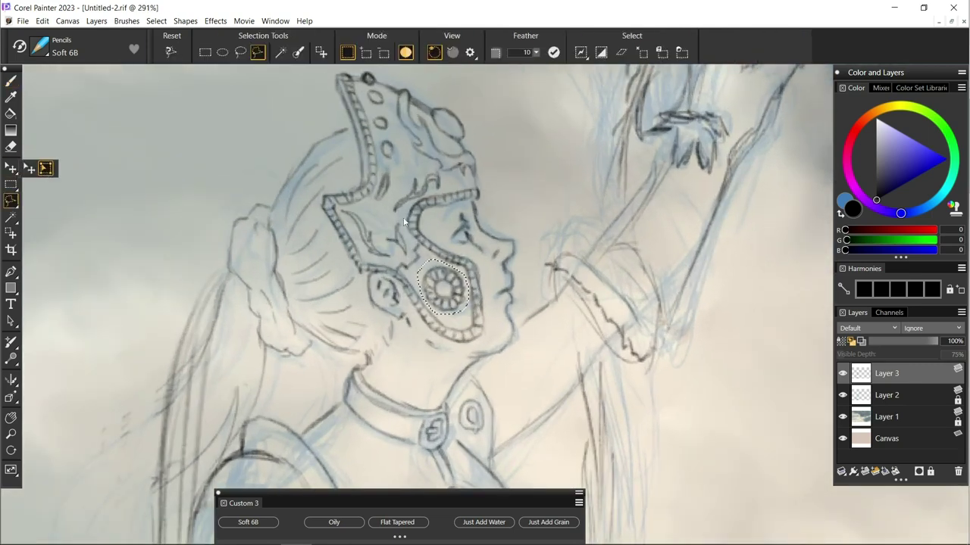
left_click(40, 167)
key("b")
left_click(433, 325)
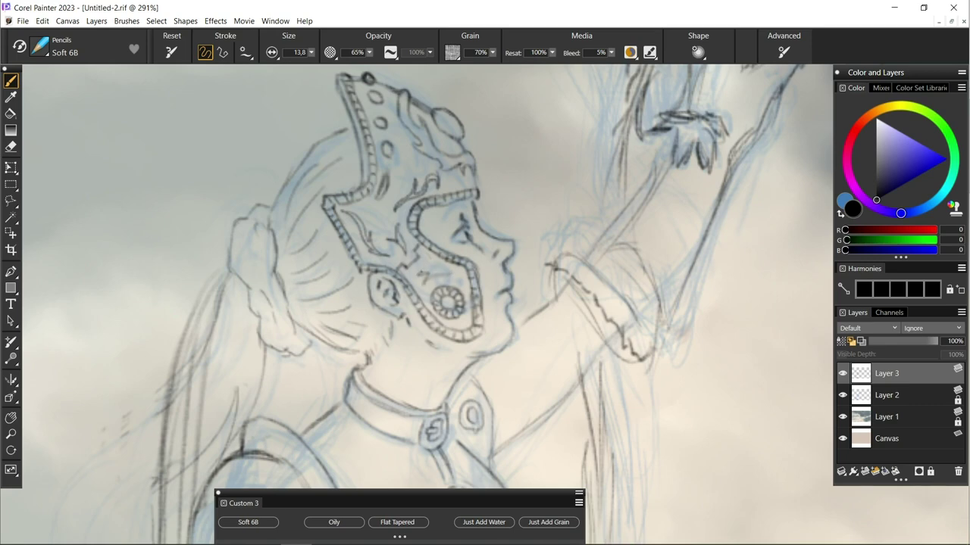
Step: Hatch shading on the left sleeve and add a small oval to it
scroll(485, 299, "down", 3)
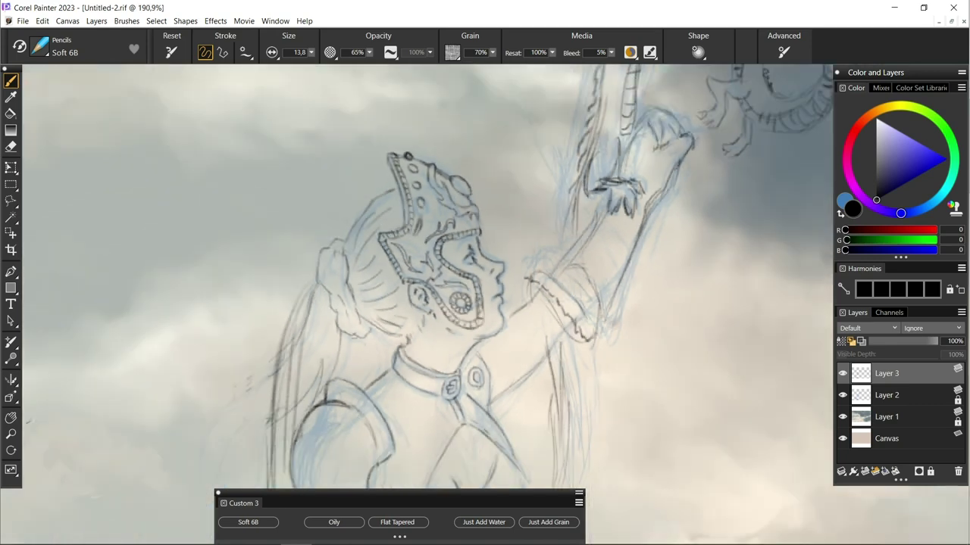
left_click_drag(301, 444, 307, 273)
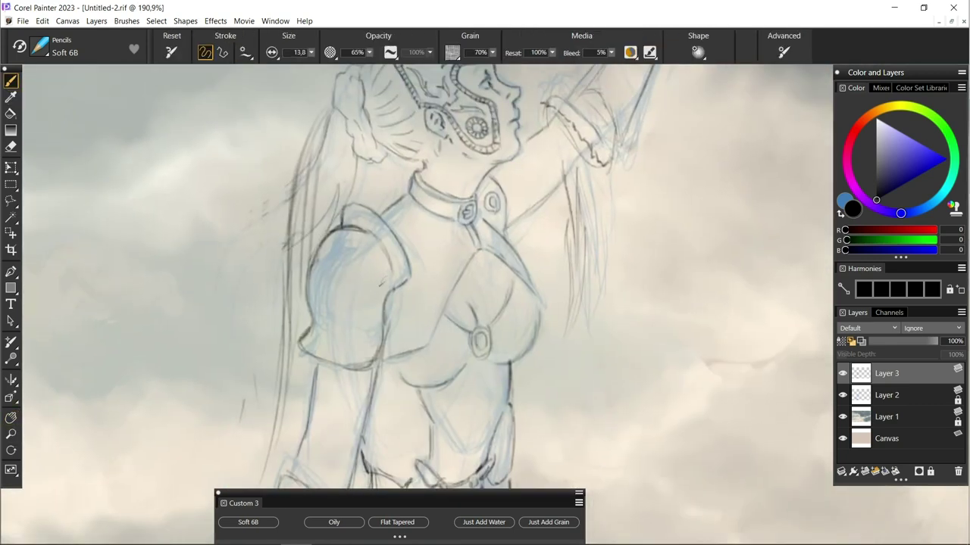
left_click_drag(342, 301, 317, 279)
left_click_drag(322, 283, 316, 241)
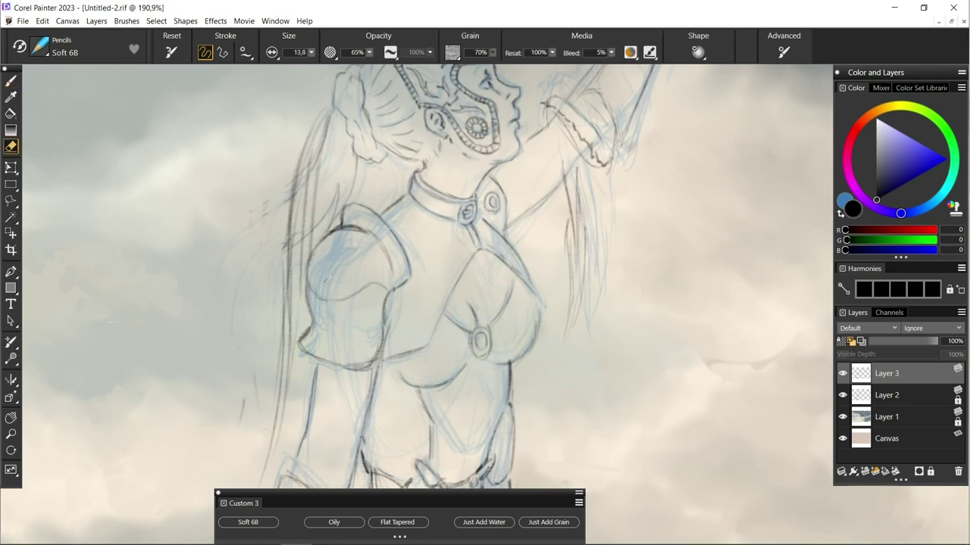
left_click_drag(328, 281, 334, 279)
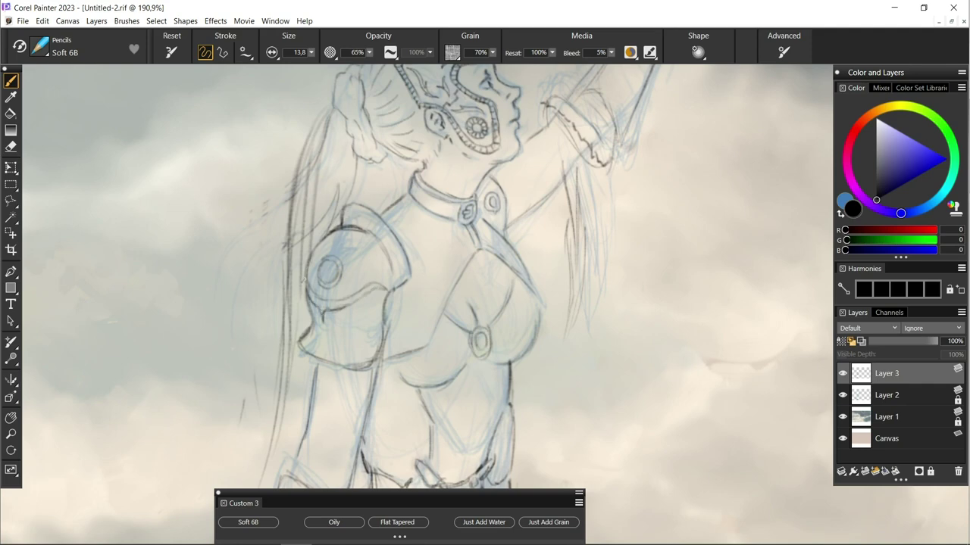
Step: Erase the old pencil lines of the lower torso and its edges
left_click_drag(321, 283, 312, 273)
left_click_drag(485, 340, 459, 192)
mouse_move(409, 318)
left_mouse_down()
mouse_move(401, 379)
mouse_move(345, 318)
left_mouse_up()
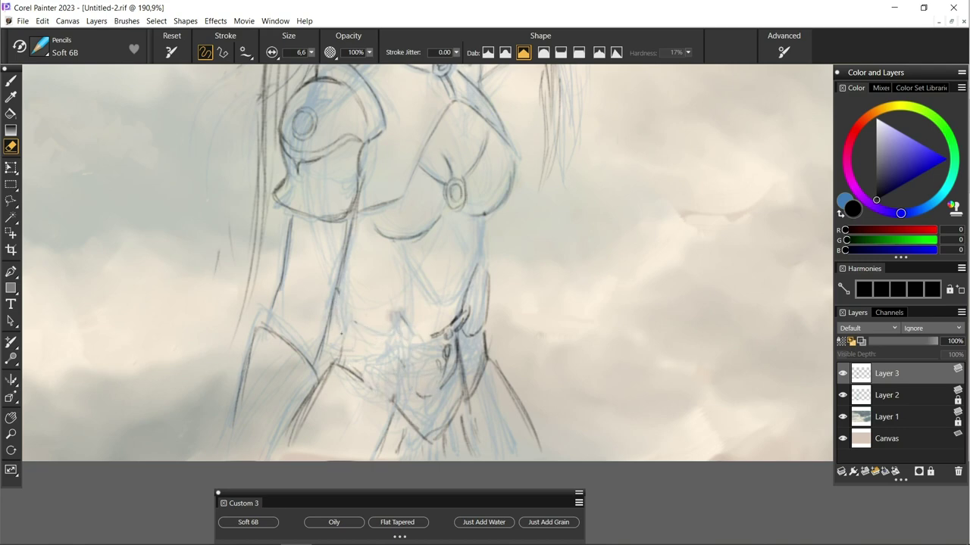
left_click_drag(348, 371, 455, 424)
left_click_drag(454, 348, 478, 273)
left_click_drag(508, 385, 540, 452)
left_click_drag(333, 364, 289, 445)
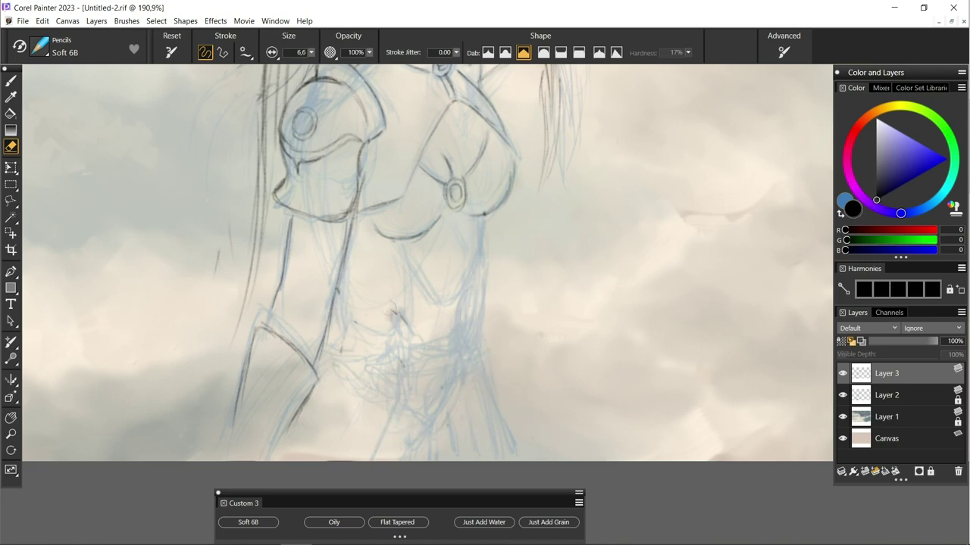
Step: Redraw the under-bust curve, the right torso side and the left waist curve in Soft 6B pencil
key("b")
left_click_drag(370, 216, 418, 236)
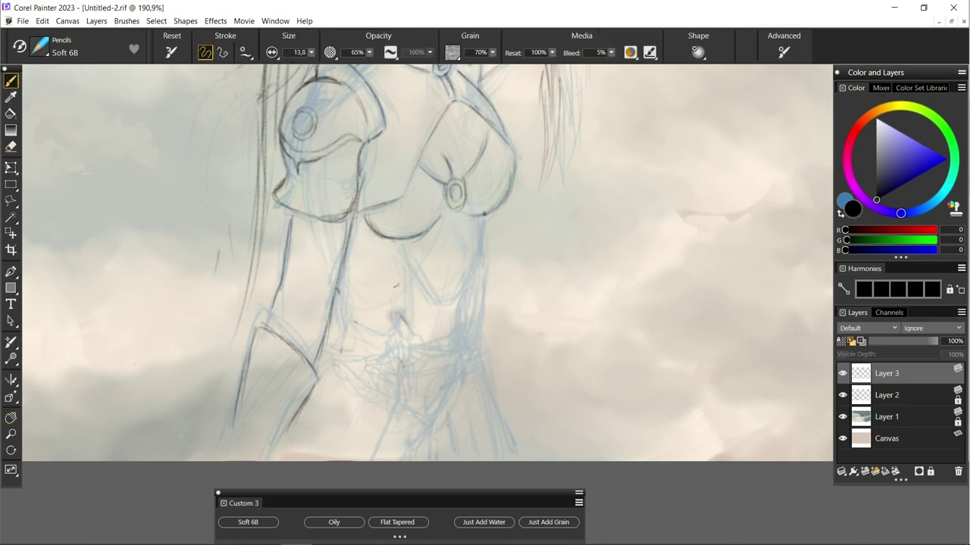
left_click_drag(486, 223, 482, 300)
left_click_drag(377, 325, 441, 330)
left_click_drag(338, 292, 348, 318)
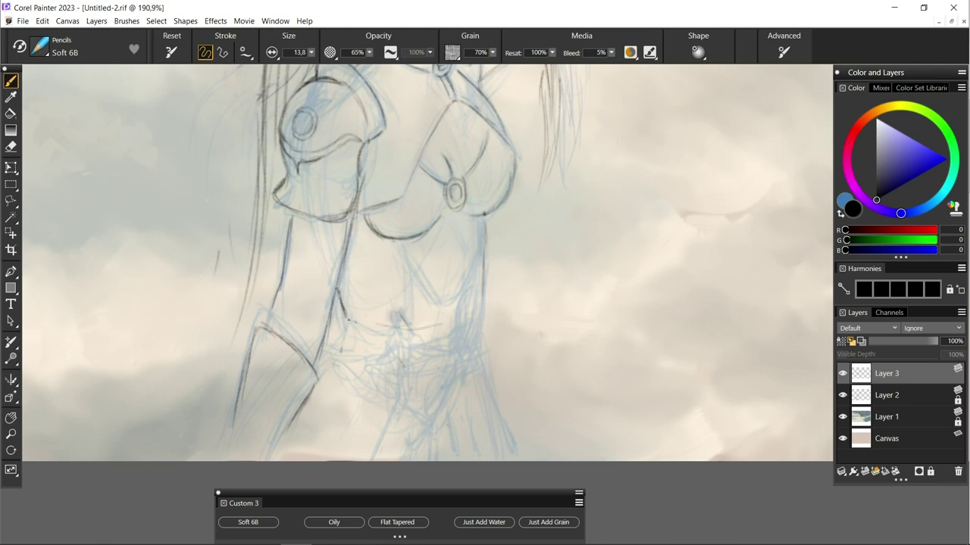
Step: Draw the corset lacing's two vertical edges and the horizontal lacing bars
left_click_drag(436, 242, 435, 322)
left_click_drag(462, 231, 464, 319)
left_click_drag(432, 253, 471, 237)
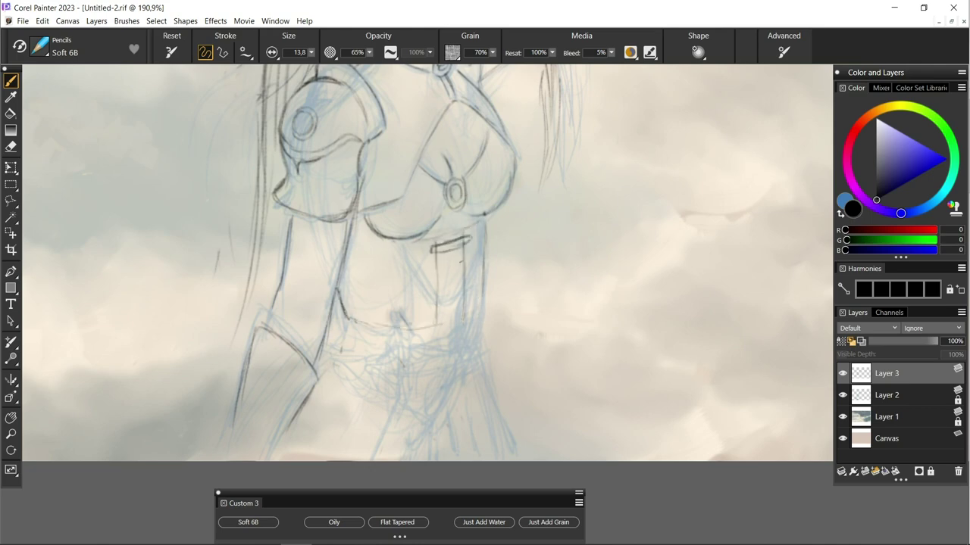
mouse_move(432, 273)
left_mouse_down()
mouse_move(469, 267)
mouse_move(469, 284)
left_mouse_up()
left_click_drag(432, 315, 466, 310)
left_click_drag(483, 221, 465, 324)
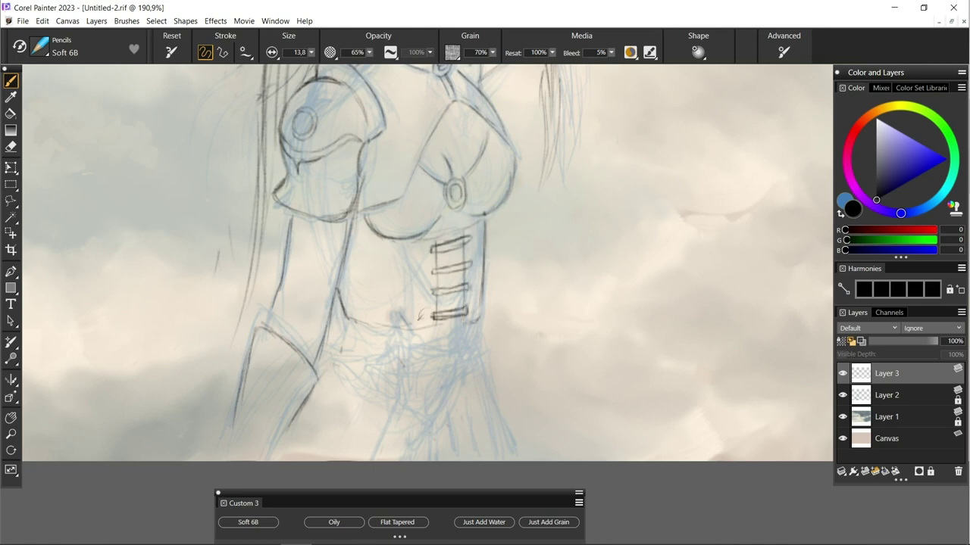
Step: Toggle between eraser and pencil and add a small mark on the torso
key("n")
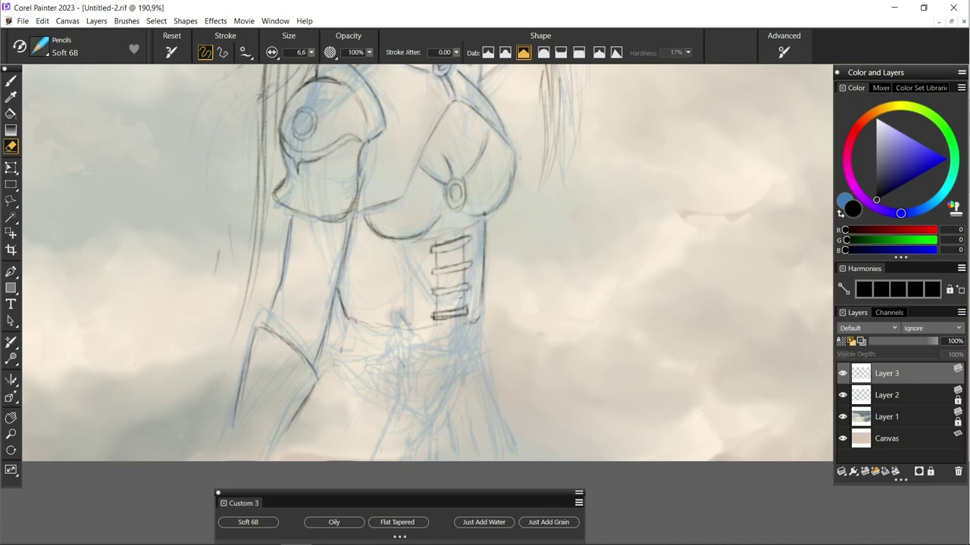
key("b")
key("n")
key("b")
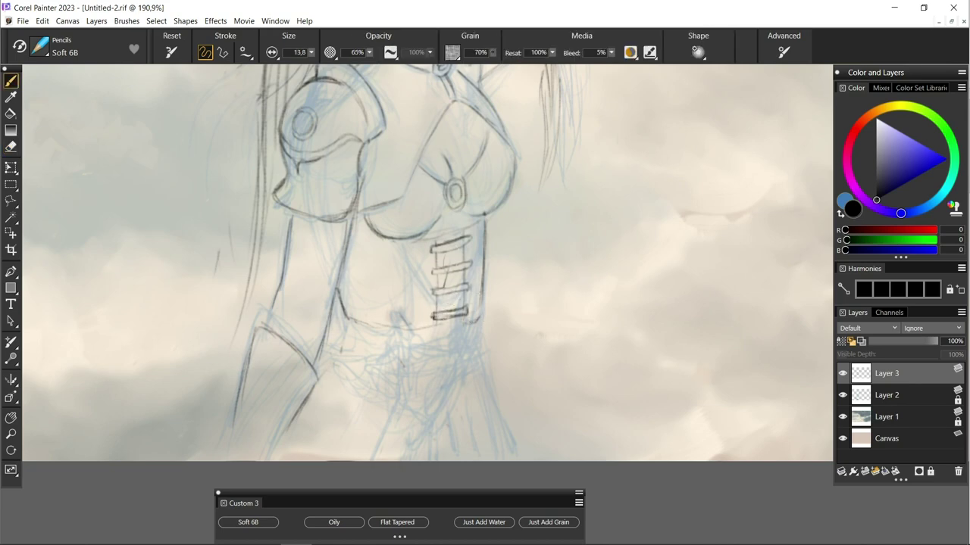
key("n")
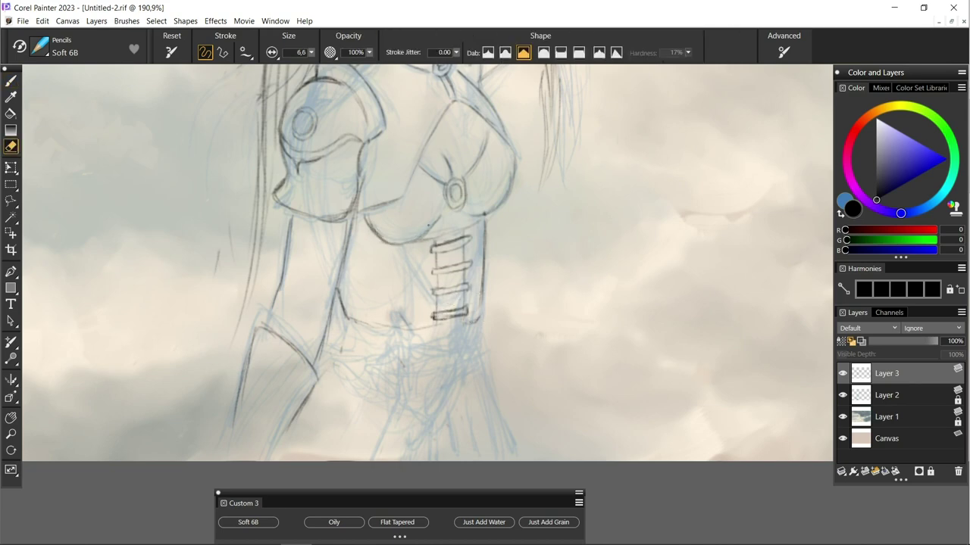
key("b")
left_click_drag(417, 244, 428, 241)
Step: Darken the waistline and sketch the belt's upper and lower edges beneath it
key("n")
key("b")
left_click_drag(434, 326, 351, 321)
mouse_move(476, 322)
left_mouse_down()
mouse_move(478, 329)
mouse_move(438, 337)
mouse_move(349, 327)
left_mouse_up()
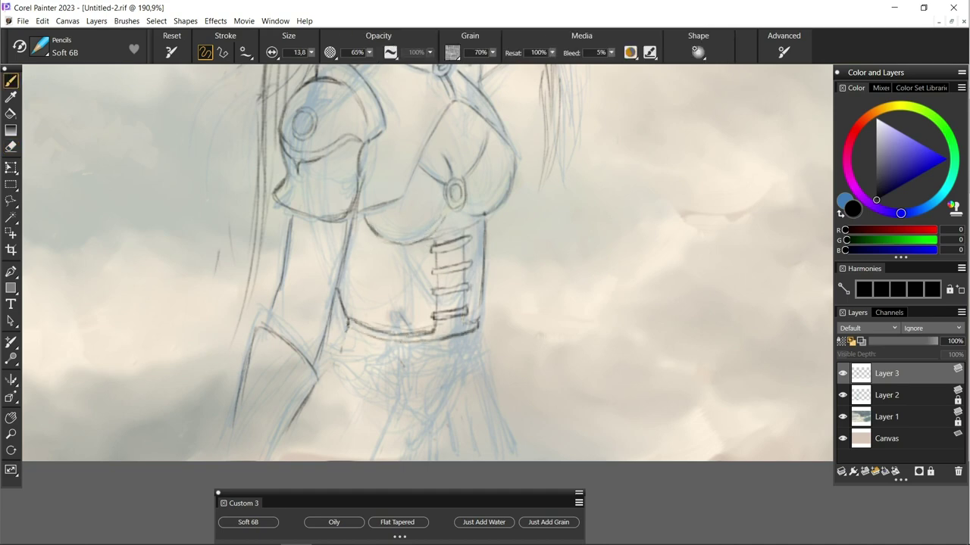
mouse_move(478, 339)
left_mouse_down()
mouse_move(426, 354)
mouse_move(342, 356)
left_mouse_up()
left_click_drag(450, 349, 342, 366)
Step: Add belt lines with buckles across the waist and around the skirt
mouse_move(478, 351)
left_mouse_down()
mouse_move(341, 348)
mouse_move(383, 370)
mouse_move(435, 368)
left_mouse_up()
scroll(482, 319, "down", 3)
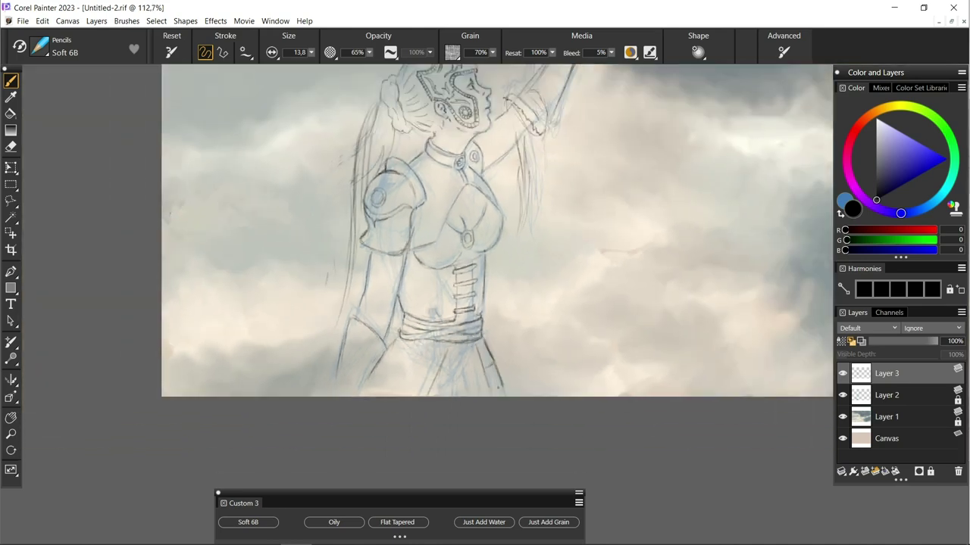
key("n")
key("b")
mouse_move(383, 394)
left_mouse_down()
mouse_move(436, 378)
mouse_move(432, 350)
left_mouse_up()
key("n")
key("b")
scroll(482, 309, "up", 3)
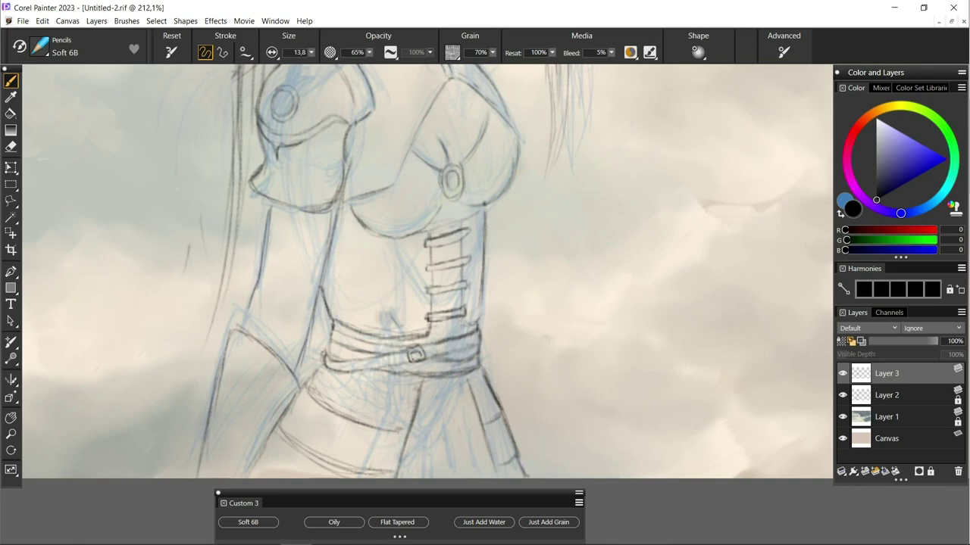
Step: Hide the blue construction sketch layer and zoom out to view the whole figure
key("n")
key("b")
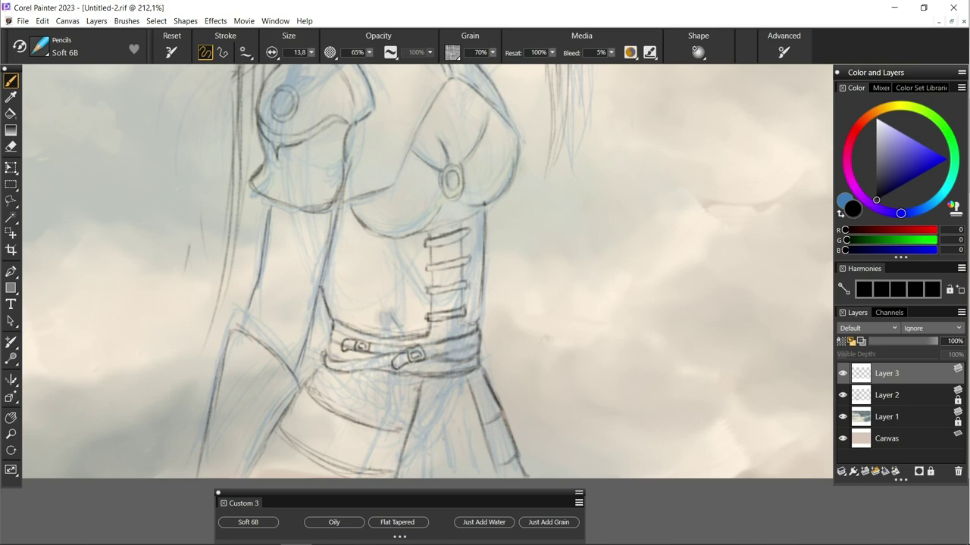
key("n")
key("b")
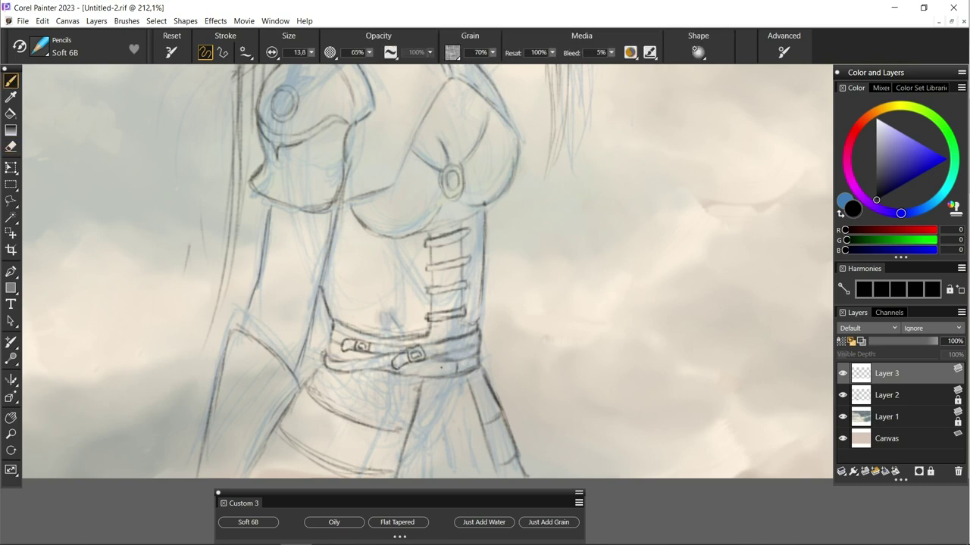
key("n")
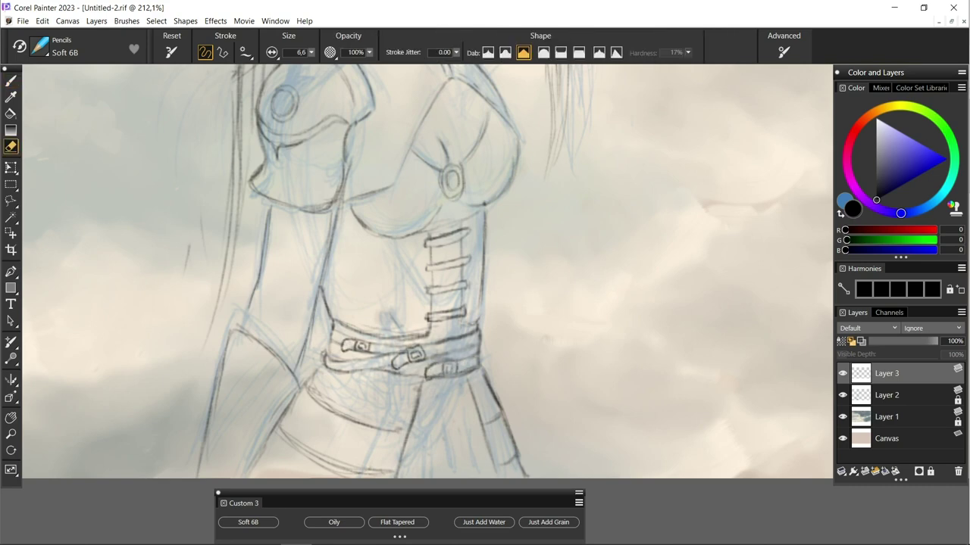
key("m")
left_click(271, 368, "alt")
key("b")
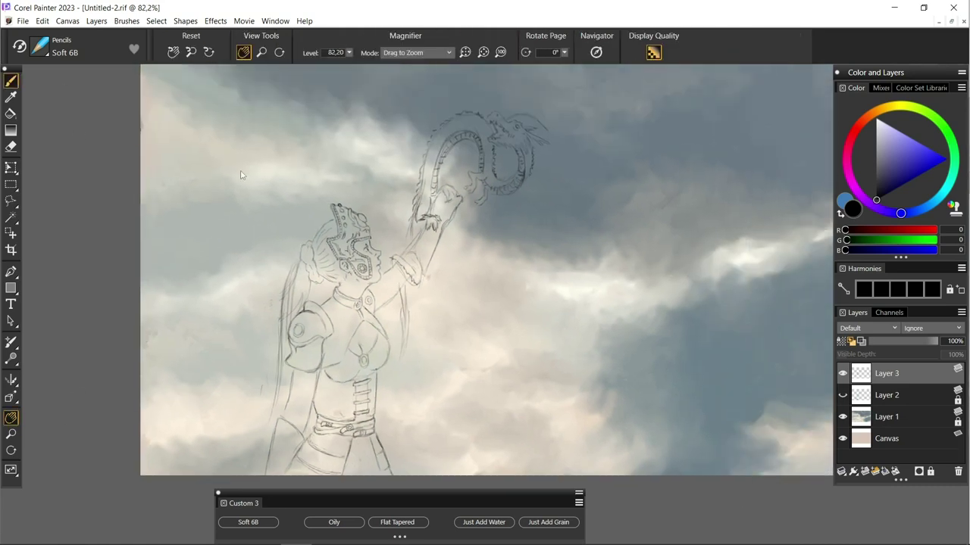
Step: Add a new layer and choose the Oils: Bravura Tapered Detail brush, adding it to Custom 3
key("ctrl+shift+n")
left_click(38, 47)
scroll(76, 265, "down", 2)
scroll(75, 265, "down", 3)
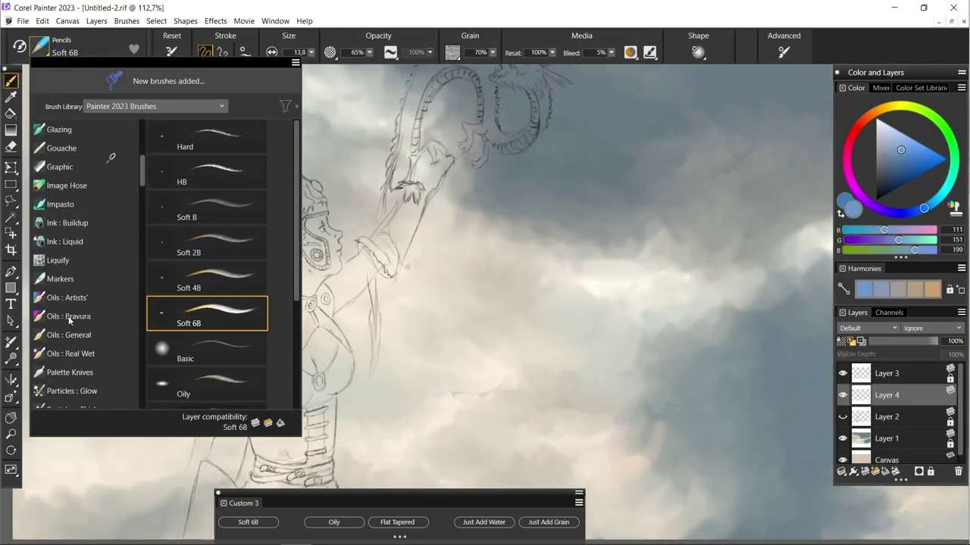
left_click(68, 316)
left_click(205, 170)
left_click_drag(584, 518, 666, 518)
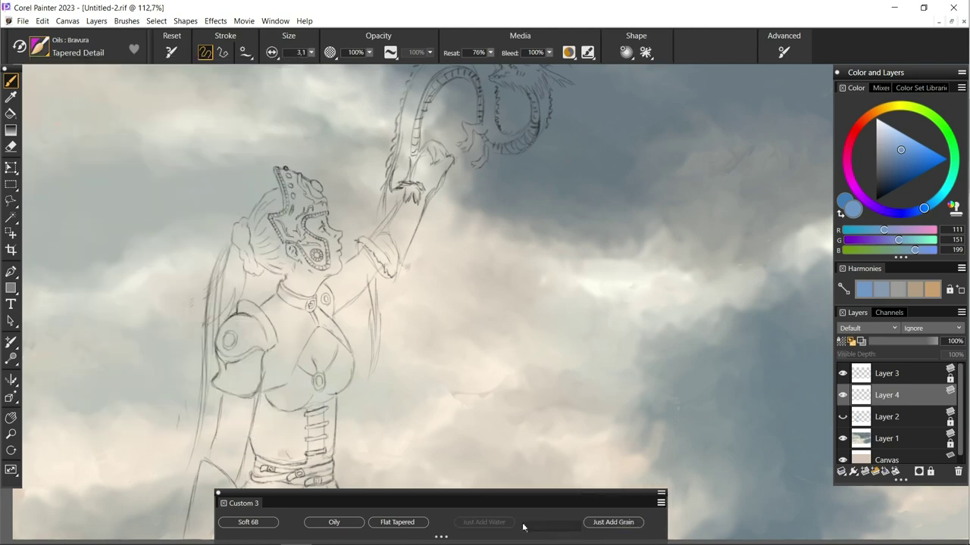
left_click_drag(38, 47, 454, 521)
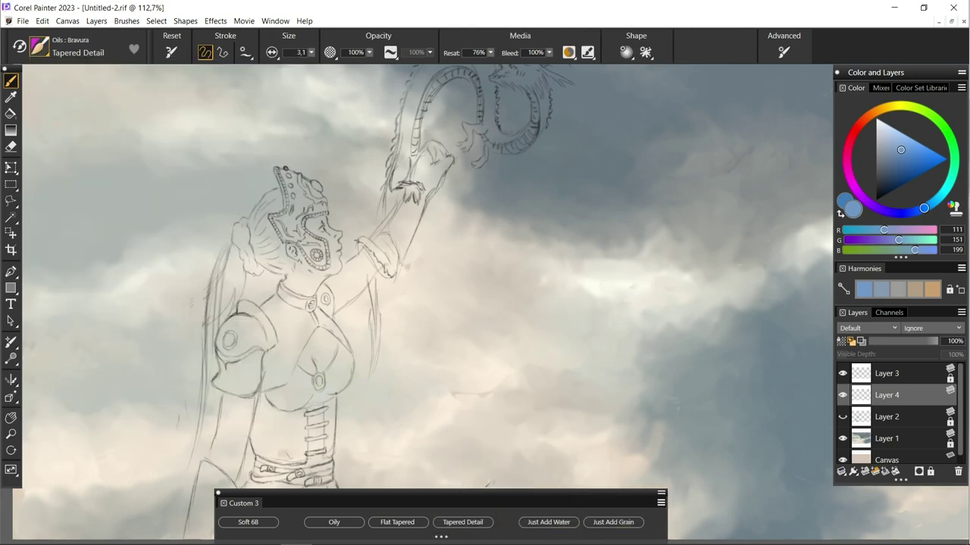
Step: Paint the helmet, its face guard, the chest ornament and left shoulder pad flat blue
mouse_move(287, 183)
left_mouse_down()
mouse_move(314, 201)
mouse_move(317, 214)
mouse_move(290, 184)
mouse_move(292, 223)
mouse_move(326, 257)
left_mouse_up()
left_click_drag(276, 212, 291, 242)
key("m")
left_click_drag(91, 106, 200, 100)
key("b")
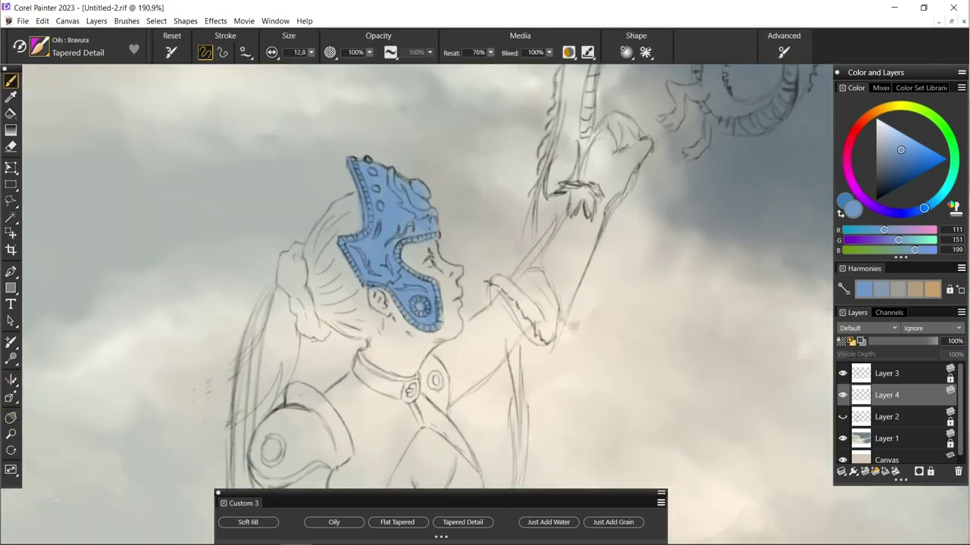
mouse_move(424, 356)
left_mouse_down()
mouse_move(455, 413)
mouse_move(439, 397)
mouse_move(553, 269)
left_mouse_up()
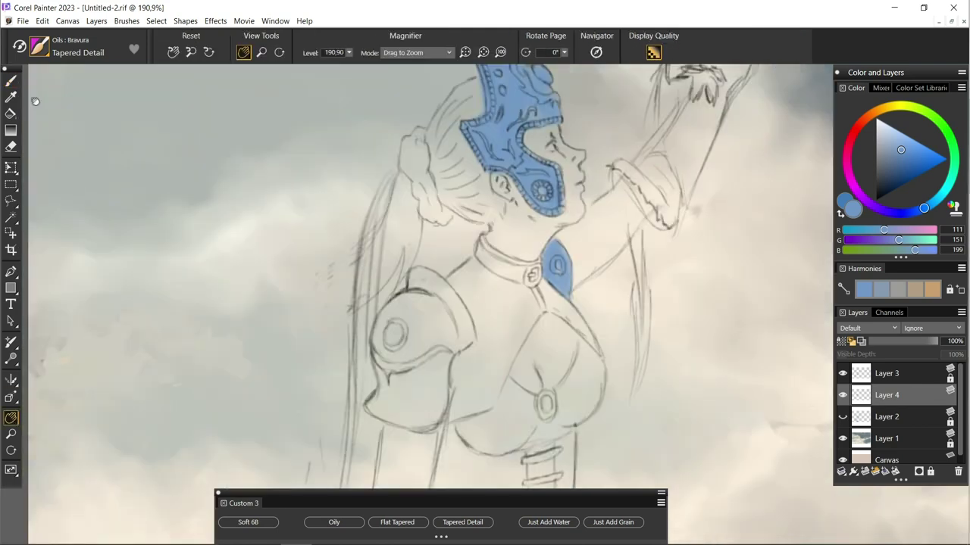
mouse_move(416, 273)
left_mouse_down()
mouse_move(465, 337)
mouse_move(409, 334)
left_mouse_up()
mouse_move(425, 295)
left_mouse_down()
mouse_move(375, 356)
mouse_move(435, 383)
mouse_move(394, 424)
mouse_move(432, 394)
left_mouse_up()
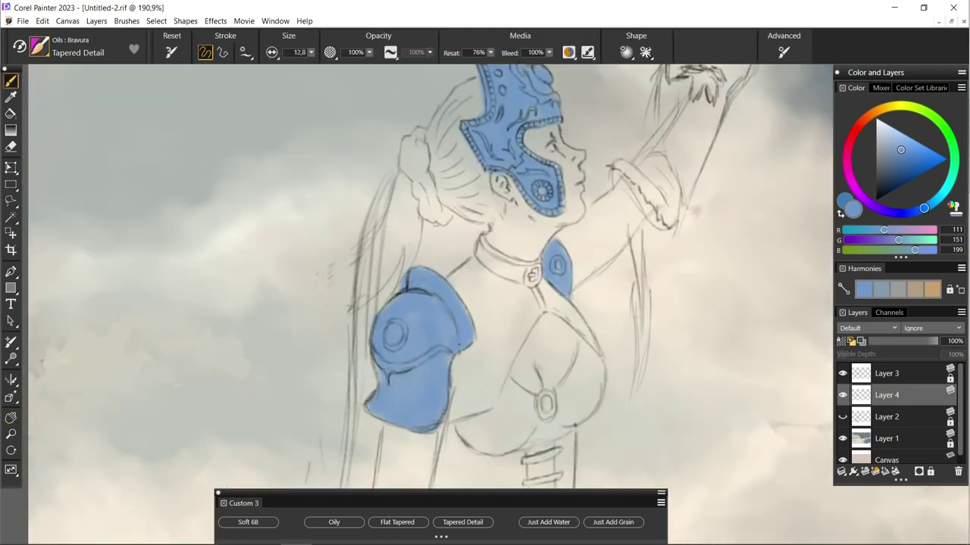
Step: Fill the corset below the bust with flat blue
scroll(175, 394, "down", 1)
mouse_move(175, 394)
left_mouse_down()
mouse_move(132, 254)
mouse_move(83, 200)
left_mouse_up()
mouse_move(447, 248)
left_mouse_down()
mouse_move(451, 273)
mouse_move(379, 330)
mouse_move(390, 227)
left_mouse_up()
mouse_move(386, 318)
left_mouse_down()
mouse_move(439, 258)
mouse_move(409, 255)
mouse_move(424, 303)
left_mouse_up()
left_click_drag(488, 231, 492, 318)
left_click_drag(485, 273, 484, 322)
Step: With a smaller brush, paint the lacing bars, right leg and skirt blue
key("bracketleft")
key("bracketleft")
key("bracketleft")
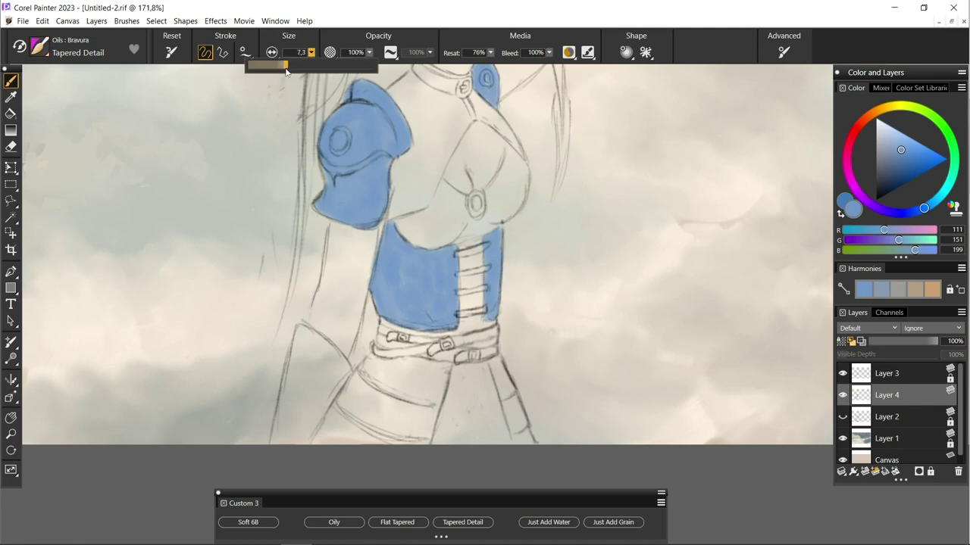
mouse_move(459, 256)
left_mouse_down()
mouse_move(485, 276)
mouse_move(485, 316)
left_mouse_up()
mouse_move(496, 360)
left_mouse_down()
mouse_move(530, 443)
mouse_move(503, 395)
left_mouse_up()
left_click_drag(436, 368, 443, 443)
left_click_drag(439, 398, 375, 439)
mouse_move(446, 360)
left_mouse_down()
mouse_move(382, 364)
mouse_move(424, 390)
mouse_move(379, 390)
mouse_move(318, 435)
left_mouse_up()
scroll(391, 426, "down", 5)
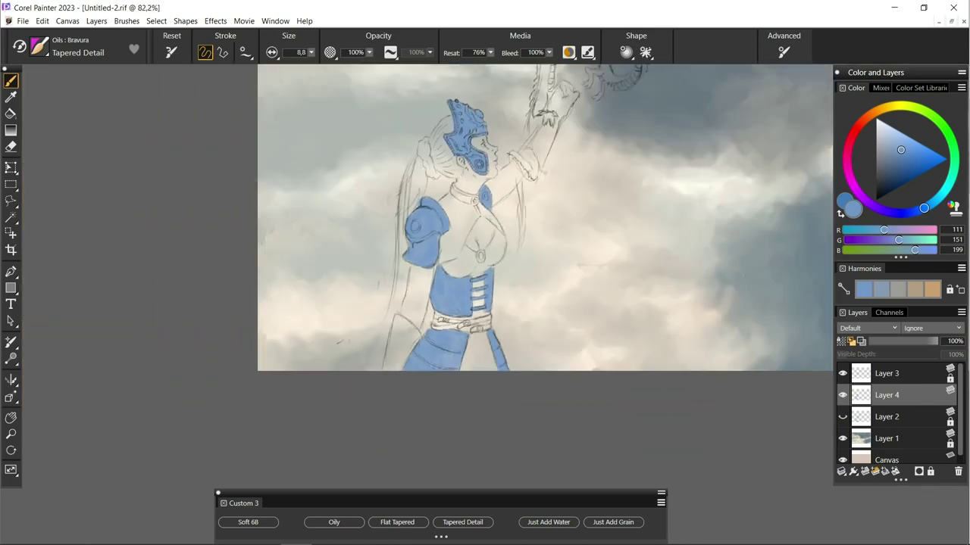
Step: Shade the shoulder pad and left side of the corset with darker blue
scroll(231, 311, "up", 3)
scroll(231, 311, "up", 2)
left_click_drag(218, 325, 200, 391)
mouse_move(245, 414)
left_mouse_down()
mouse_move(254, 476)
mouse_move(249, 458)
mouse_move(247, 471)
left_mouse_up()
left_click_drag(257, 430, 267, 473)
Step: Add darker blue shading strokes across the skirt
mouse_move(312, 419)
left_mouse_down()
mouse_move(310, 469)
mouse_move(417, 337)
left_mouse_up()
mouse_move(374, 373)
left_mouse_down()
mouse_move(333, 398)
mouse_move(323, 420)
left_mouse_up()
left_click_drag(350, 384, 303, 436)
left_click_drag(435, 389, 453, 430)
left_click_drag(390, 401, 349, 432)
scroll(401, 335, "down", 1)
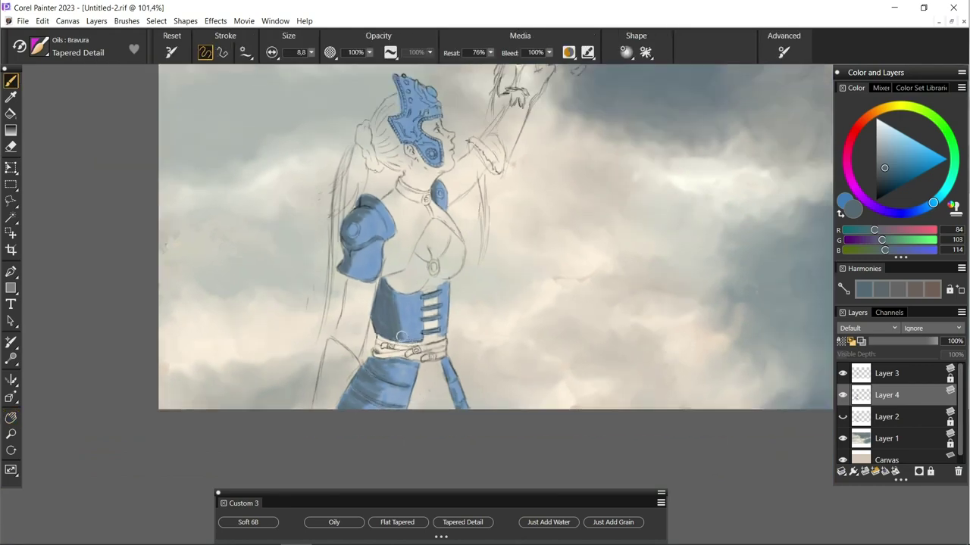
scroll(402, 336, "up", 1)
scroll(266, 268, "up", 1)
Step: Shade the helmet's face opening, then at brush size 5.3 add helmet, chest and shoulder accents
mouse_move(390, 268)
left_mouse_down()
mouse_move(342, 230)
mouse_move(353, 235)
mouse_move(325, 162)
mouse_move(306, 146)
left_mouse_up()
scroll(487, 299, "up", 1)
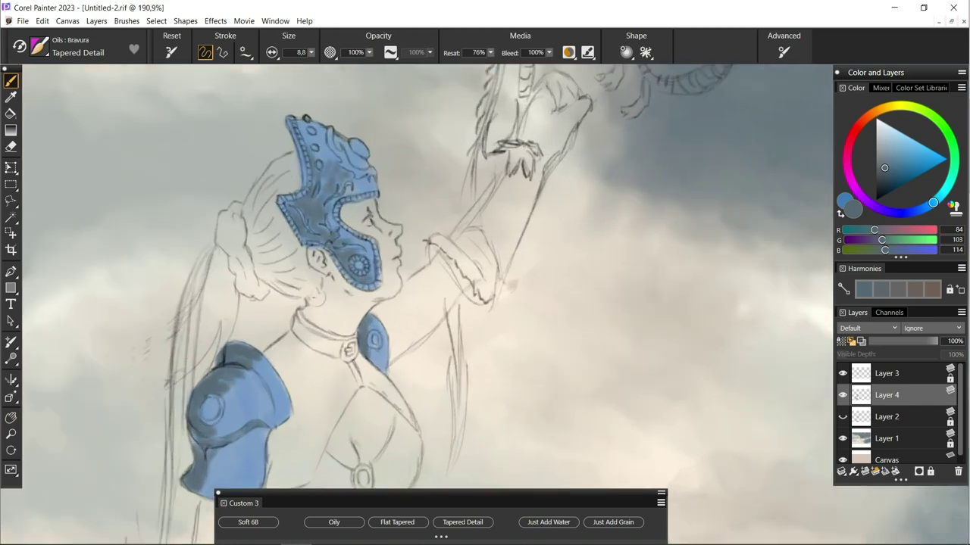
left_click_drag(311, 52, 337, 64)
left_click_drag(306, 137, 315, 131)
left_click_drag(350, 159, 368, 144)
left_click_drag(371, 341, 386, 368)
left_click_drag(276, 373, 278, 407)
left_click_drag(254, 351, 261, 372)
Step: Paint pale cyan highlights on the helmet
left_click(356, 145, "alt")
mouse_move(353, 141)
left_mouse_down()
mouse_move(373, 175)
mouse_move(330, 128)
left_mouse_up()
left_click_drag(311, 52, 340, 65)
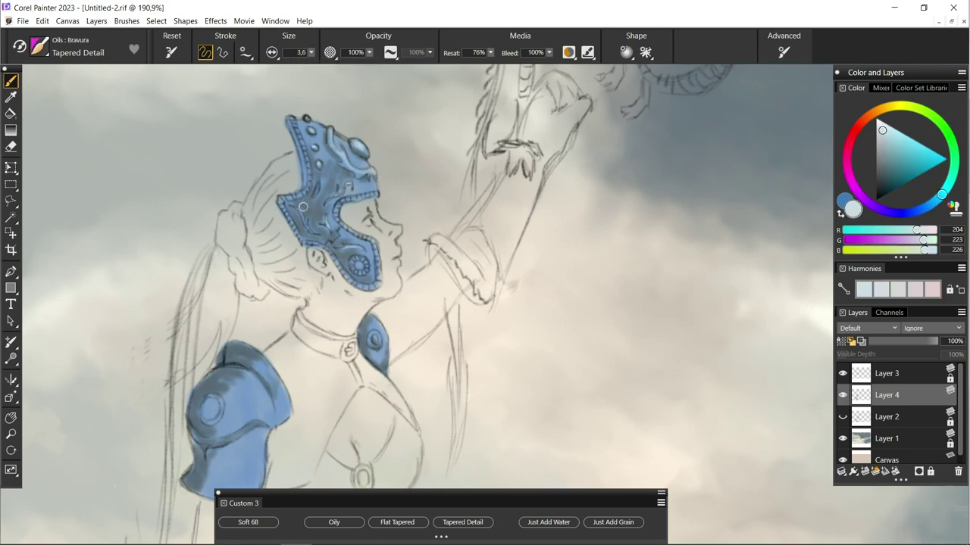
Step: With a smaller brush, sample a pale blue from the helmet and highlight its lower edge
scroll(319, 268, "up", 2)
scroll(319, 267, "up", 2)
key("bracketleft")
key("bracketleft")
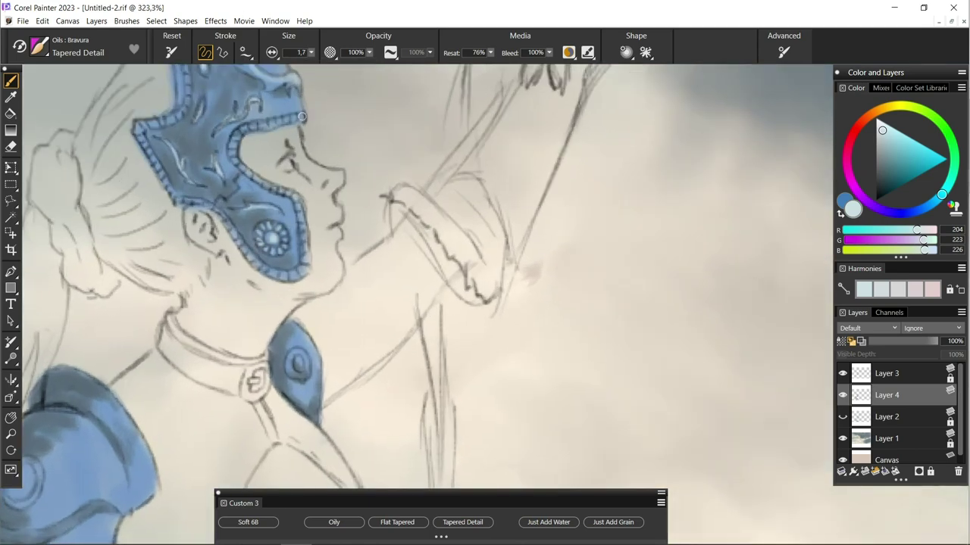
left_click(232, 159, "alt")
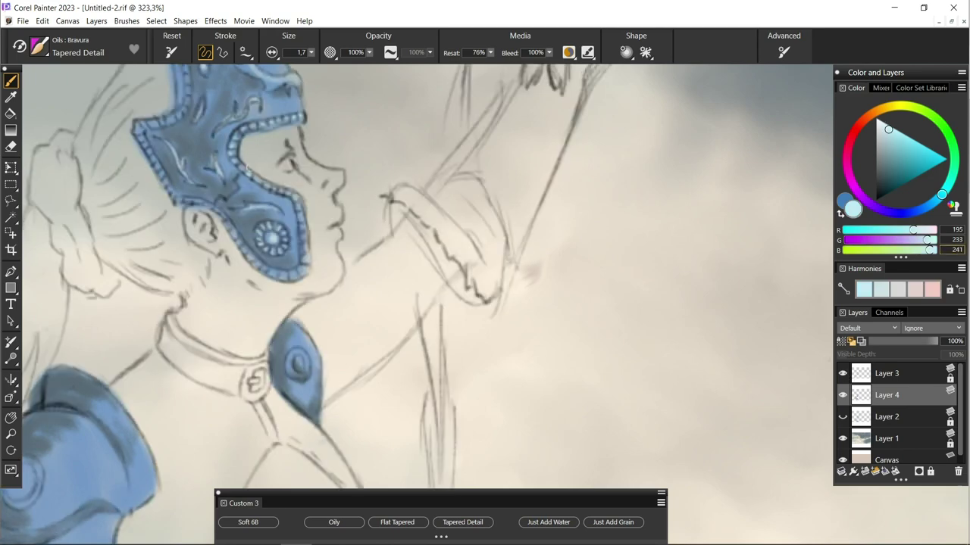
left_click_drag(301, 248, 264, 264)
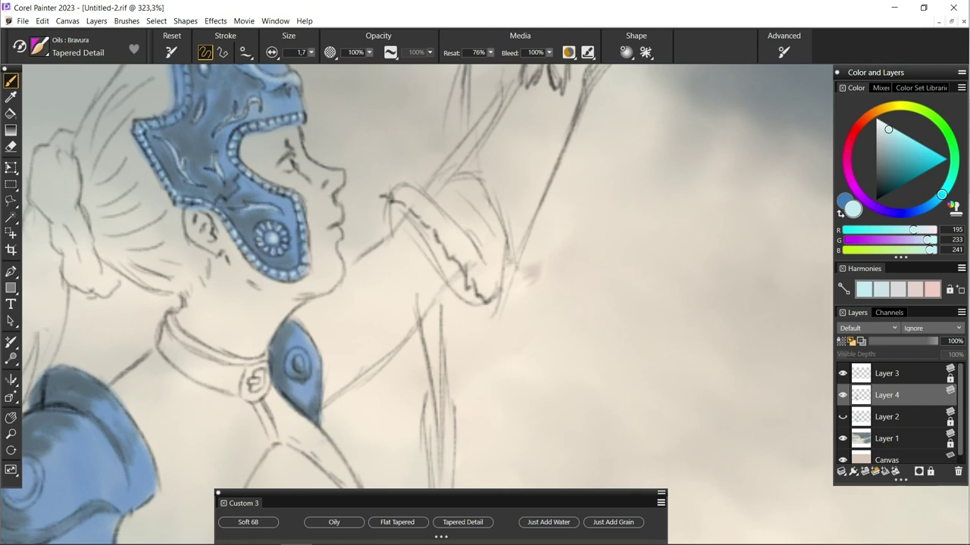
Step: Paint two pale blue highlight strokes along the shoulder armour's top edge
left_click_drag(189, 80, 253, 167)
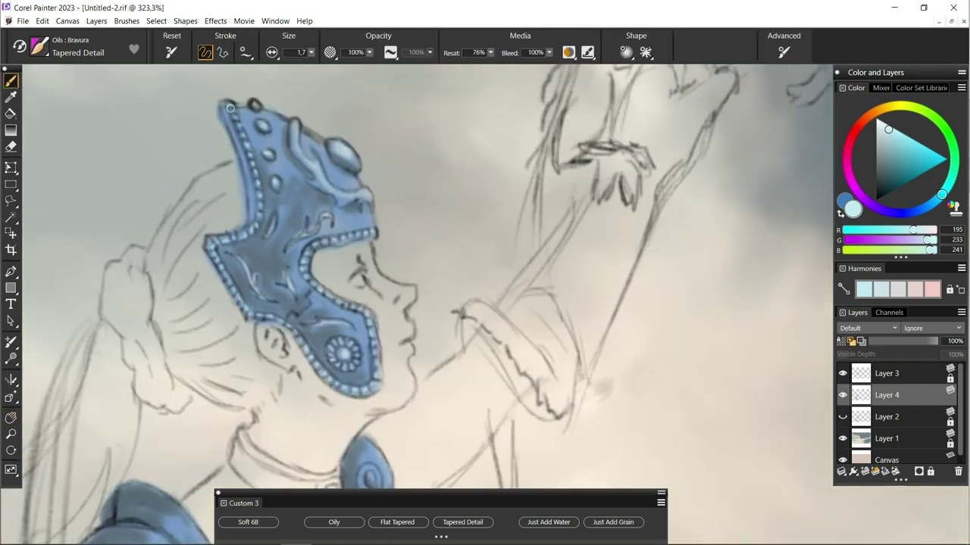
scroll(464, 151, "down", 3)
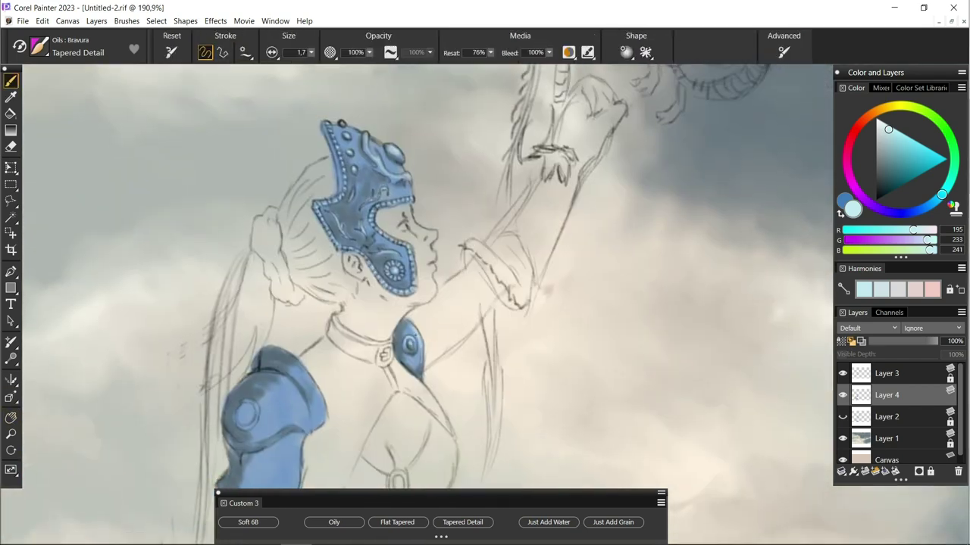
left_click_drag(312, 382, 273, 352)
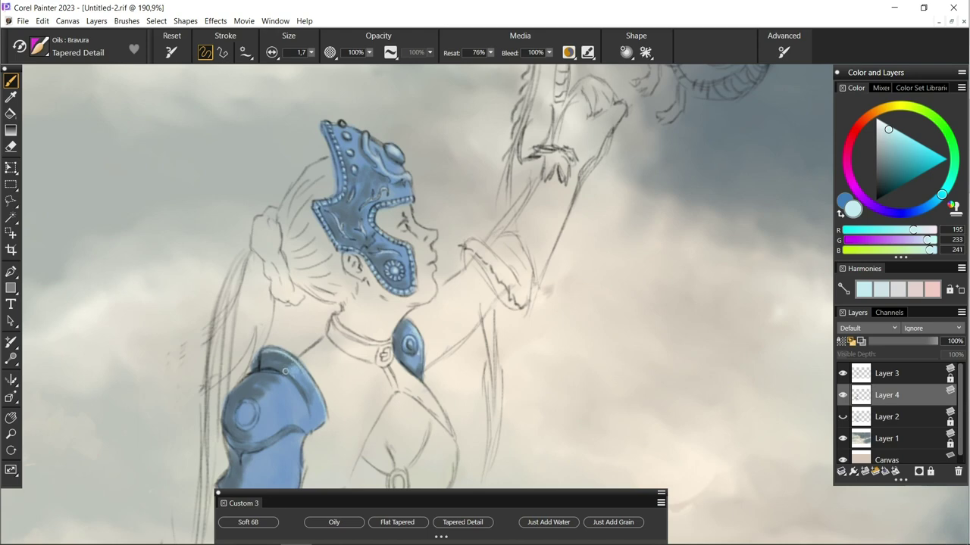
left_click_drag(303, 389, 274, 368)
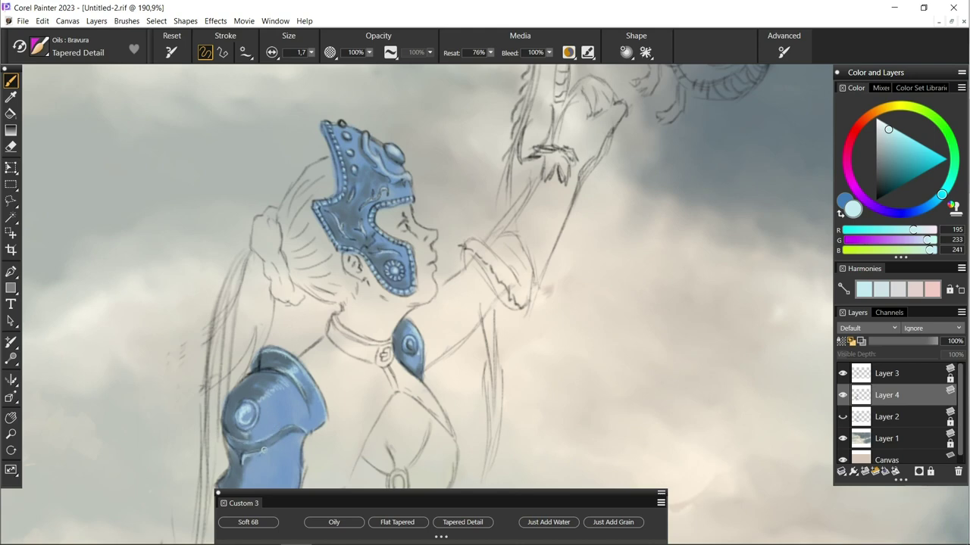
left_click_drag(180, 309, 232, 225)
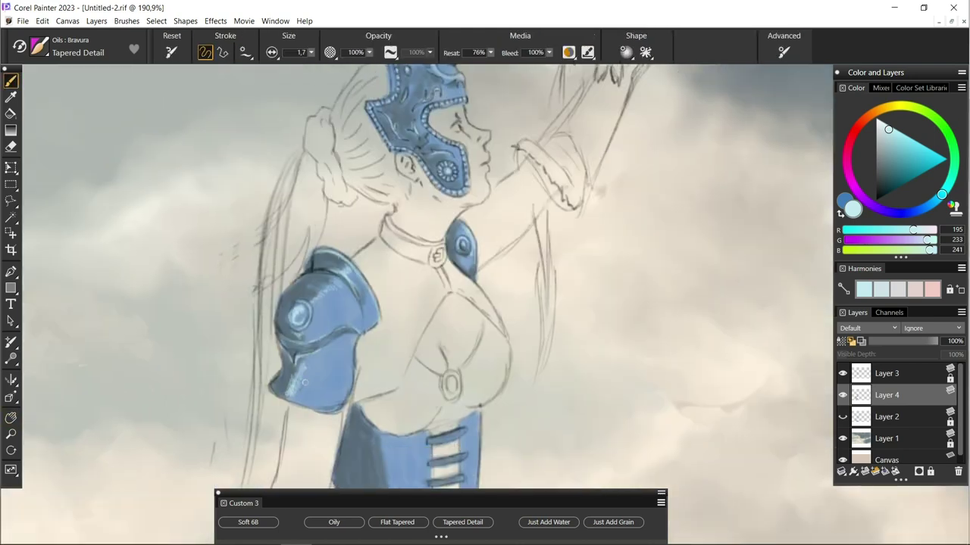
Step: With a much smaller brush, sample a pale light blue and paint highlights across the armour skirt
scroll(368, 322, "down", 3)
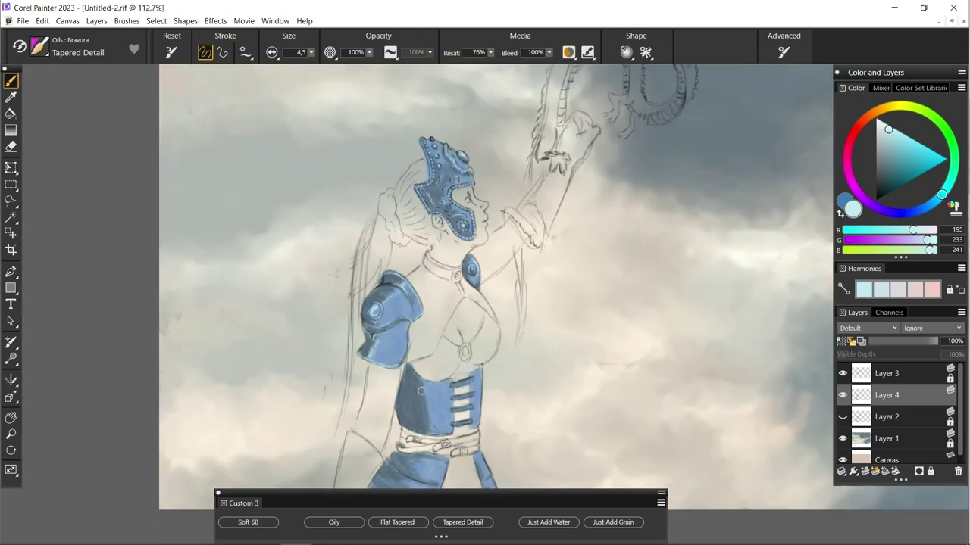
key("bracketleft")
key("bracketleft")
key("bracketleft")
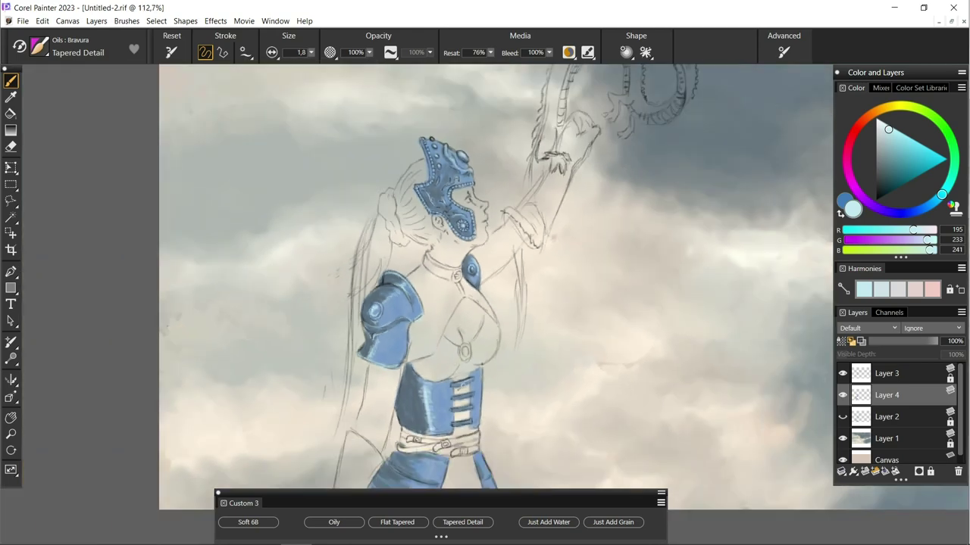
left_click(742, 152, "alt")
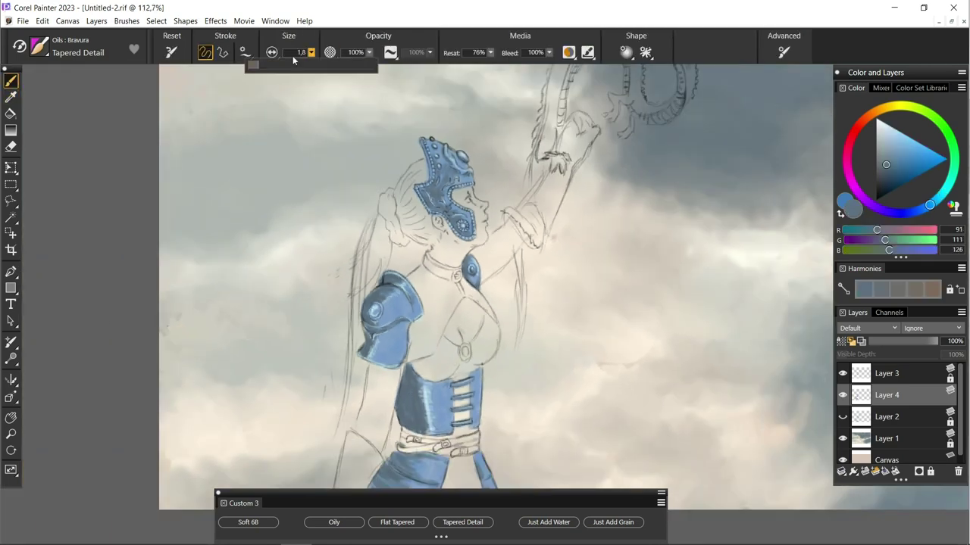
scroll(465, 364, "down", 1)
left_click(451, 432, "alt")
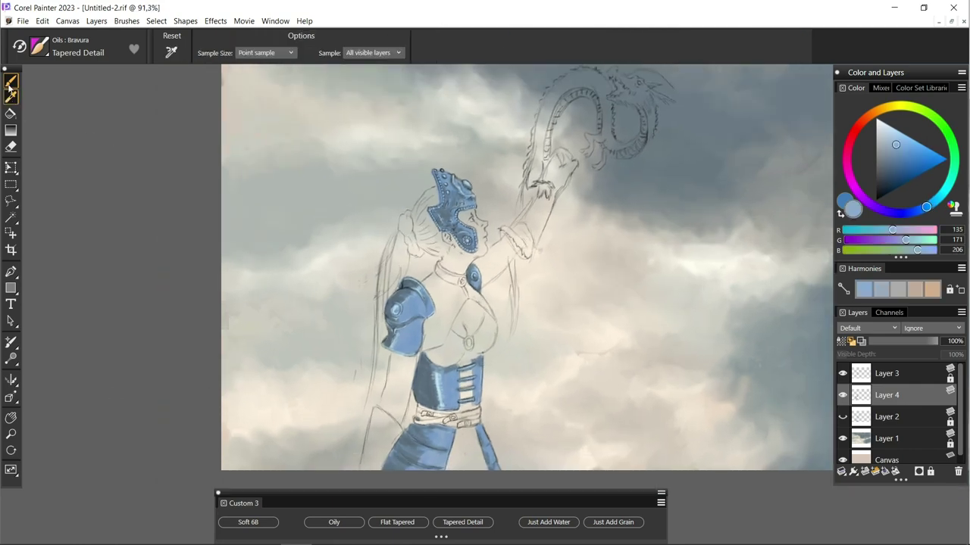
scroll(432, 431, "up", 1)
left_click(412, 417, "alt")
scroll(409, 413, "up", 1)
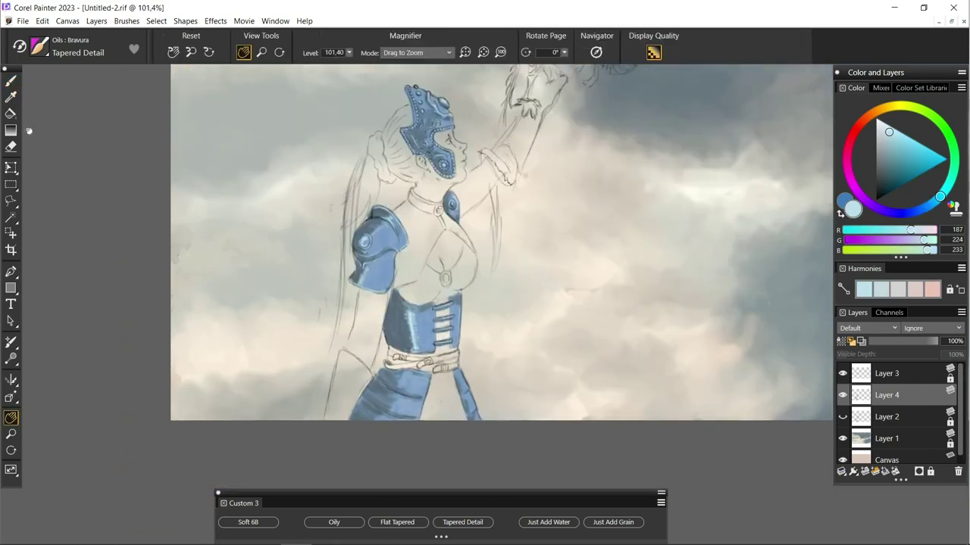
mouse_move(401, 405)
left_mouse_down()
mouse_move(394, 443)
mouse_move(360, 431)
mouse_move(383, 458)
left_mouse_up()
Step: Shade the skirt's strips darker in grey-teal
left_click(371, 219, "alt")
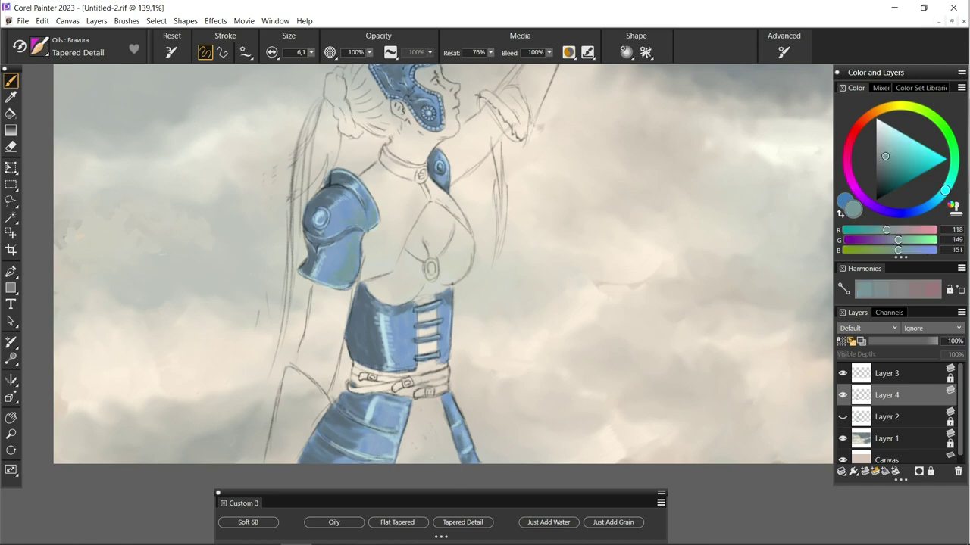
left_click_drag(363, 413, 385, 455)
left_click_drag(455, 409, 471, 463)
scroll(423, 149, "up", 2)
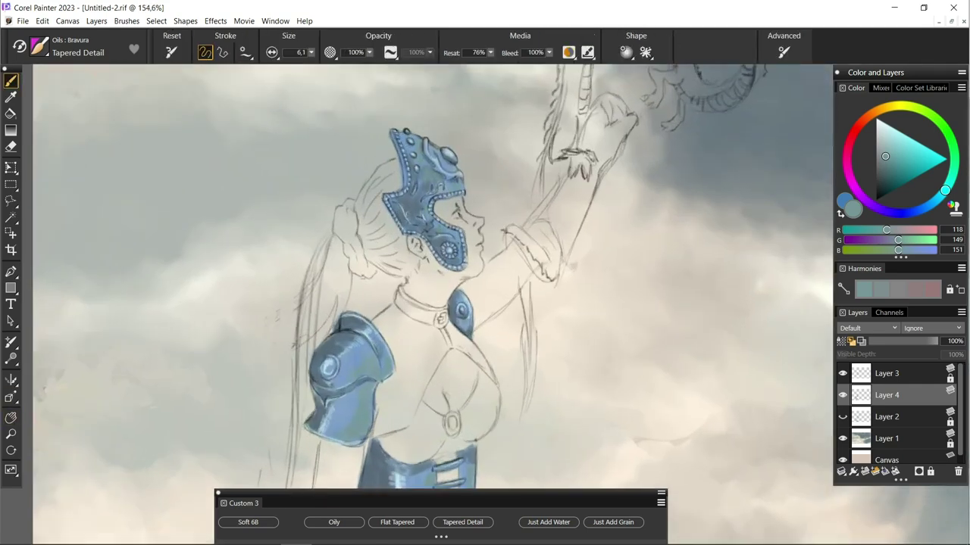
scroll(274, 300, "down", 2)
Step: Pick a neutral grey, shrink the brush, and hide then re-show the Layer 3 sketch
left_click(359, 346, "alt")
scroll(485, 305, "up", 2)
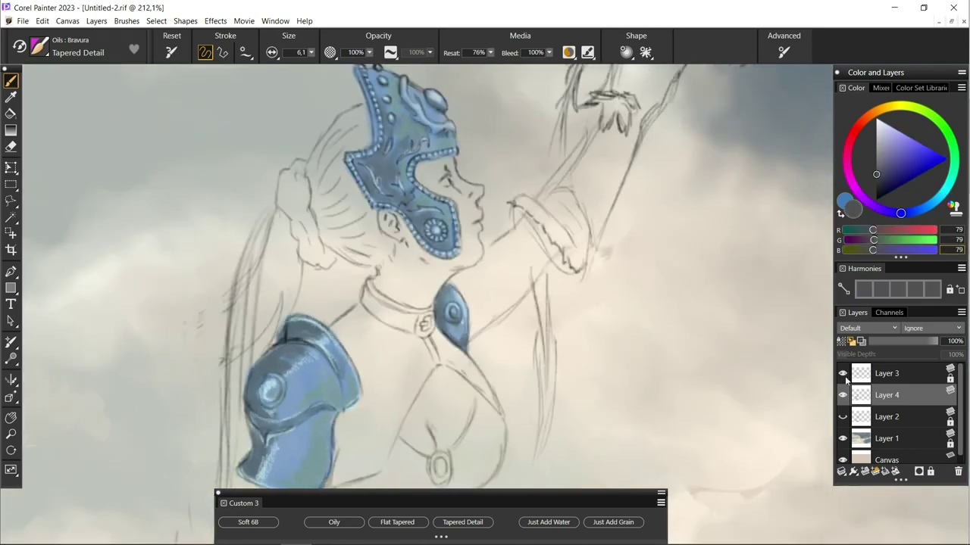
scroll(484, 305, "up", 2)
key("bracketleft")
key("bracketleft")
key("bracketleft")
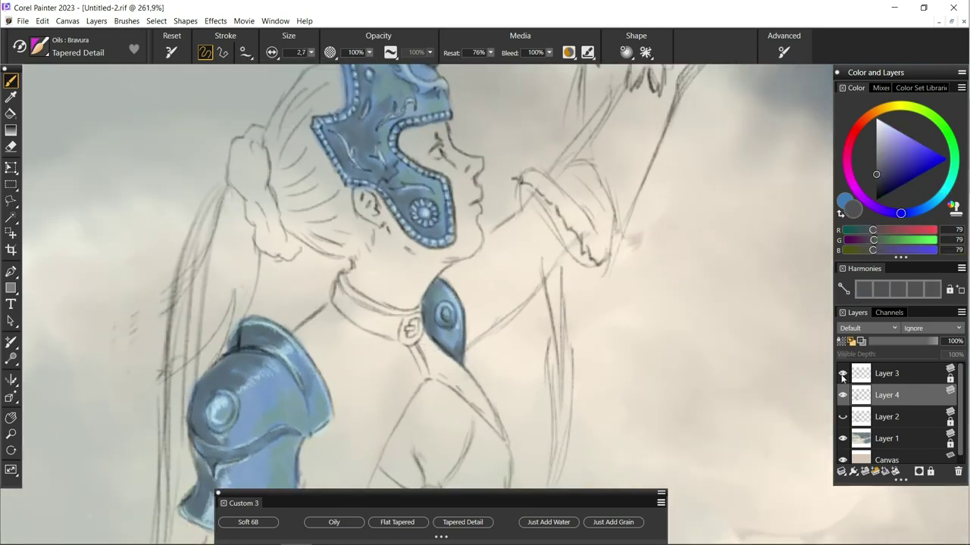
left_click(842, 373)
key("g")
left_click(842, 374)
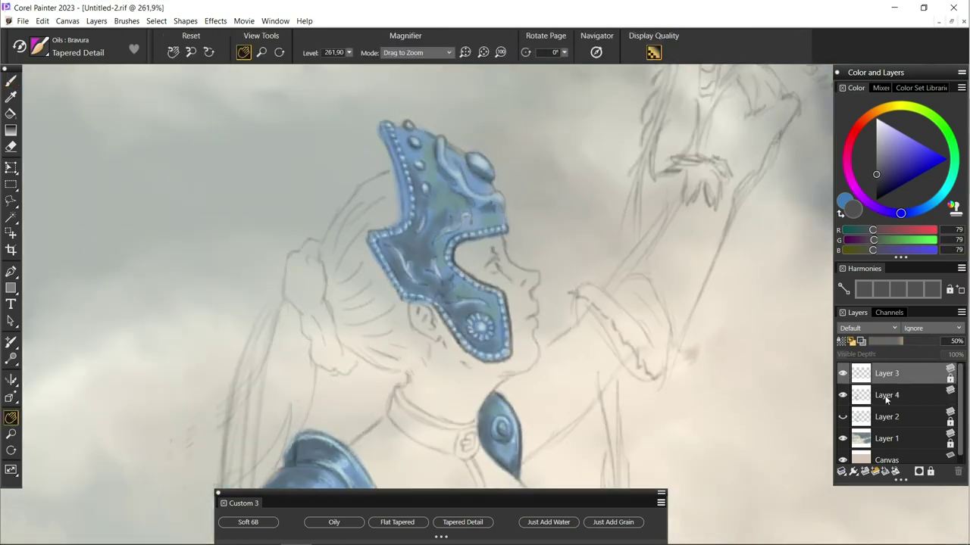
Step: Paint dark blue strokes on the helmet mask and outline its lower-left edge in navy
key("b")
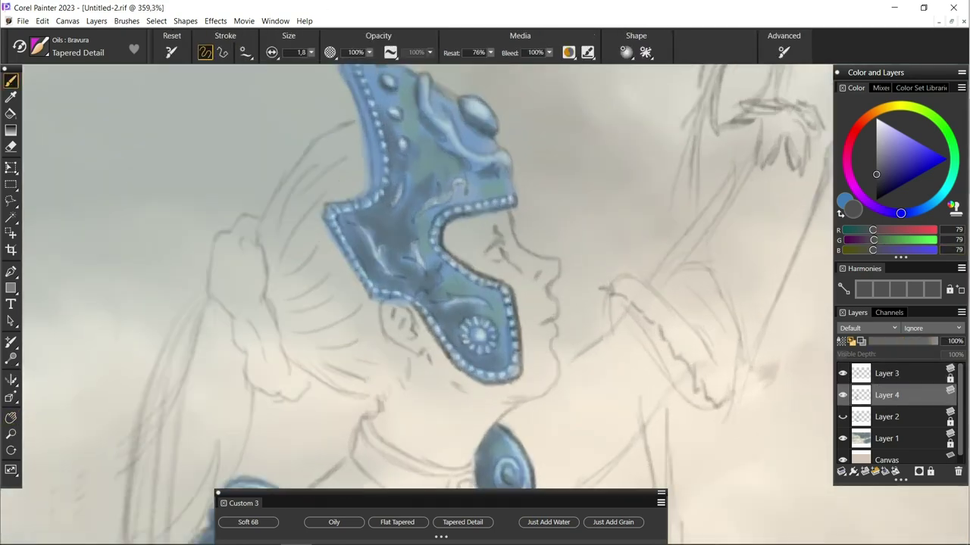
left_click(894, 159)
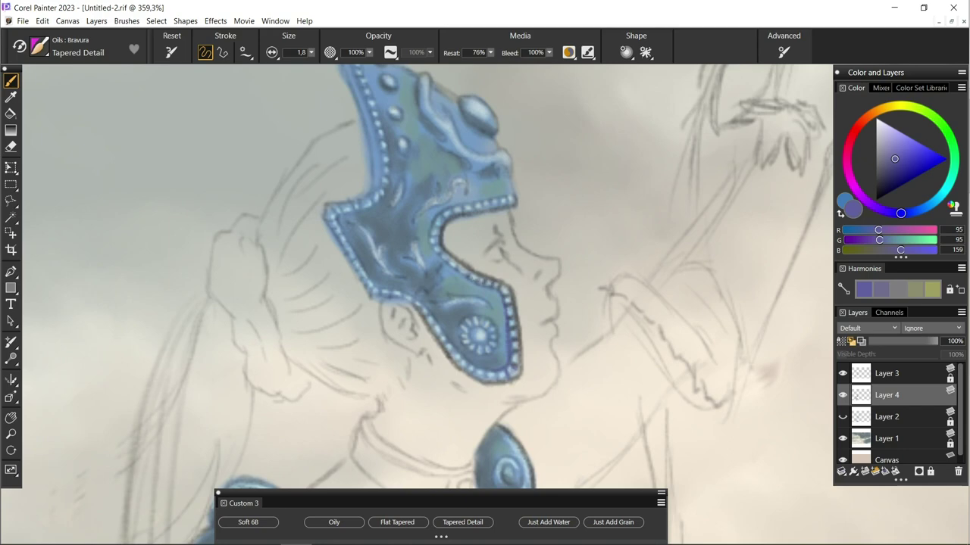
left_click(924, 156)
left_click(921, 209)
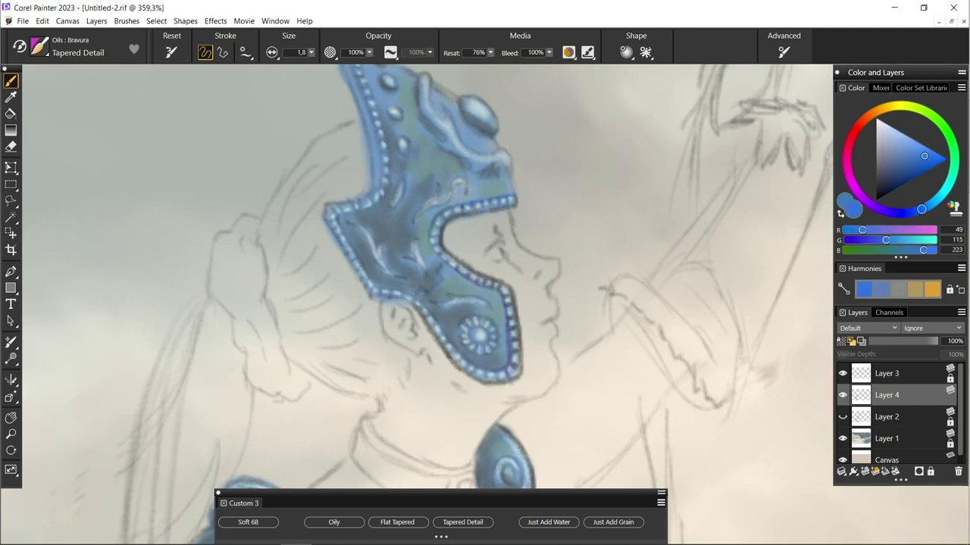
left_click(913, 173)
mouse_move(411, 236)
left_mouse_down()
mouse_move(421, 275)
mouse_move(415, 262)
mouse_move(412, 300)
left_mouse_up()
left_click(883, 196)
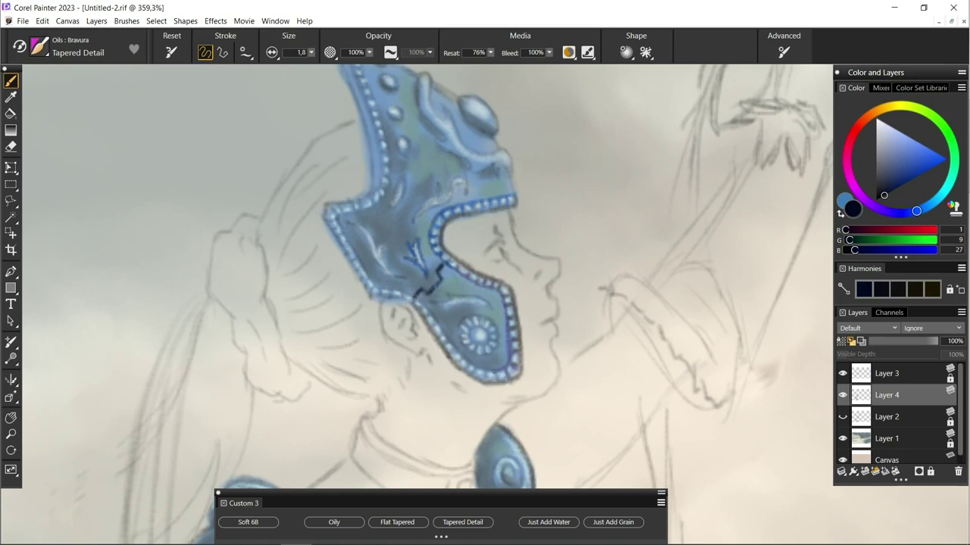
left_click_drag(460, 354, 413, 297)
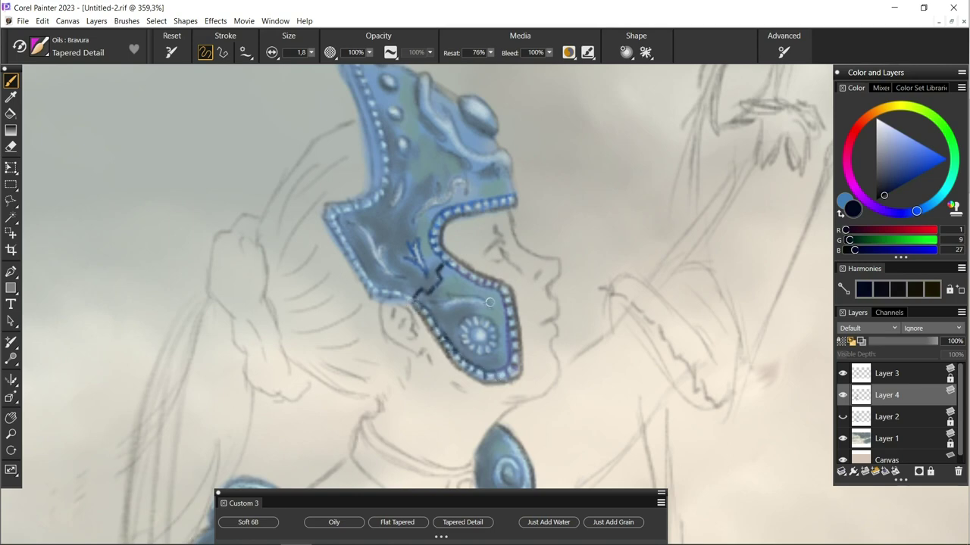
Step: With a finer dark purple brush, darken the mask's left inner edge and upper ridge
left_click(868, 203)
left_click(885, 183)
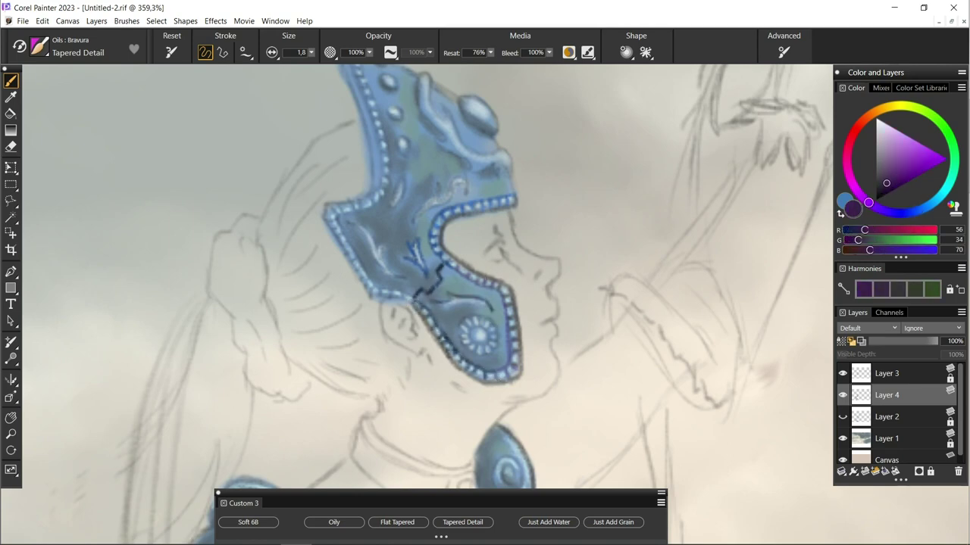
key("bracketleft")
left_click_drag(357, 231, 403, 280)
left_click_drag(418, 85, 446, 138)
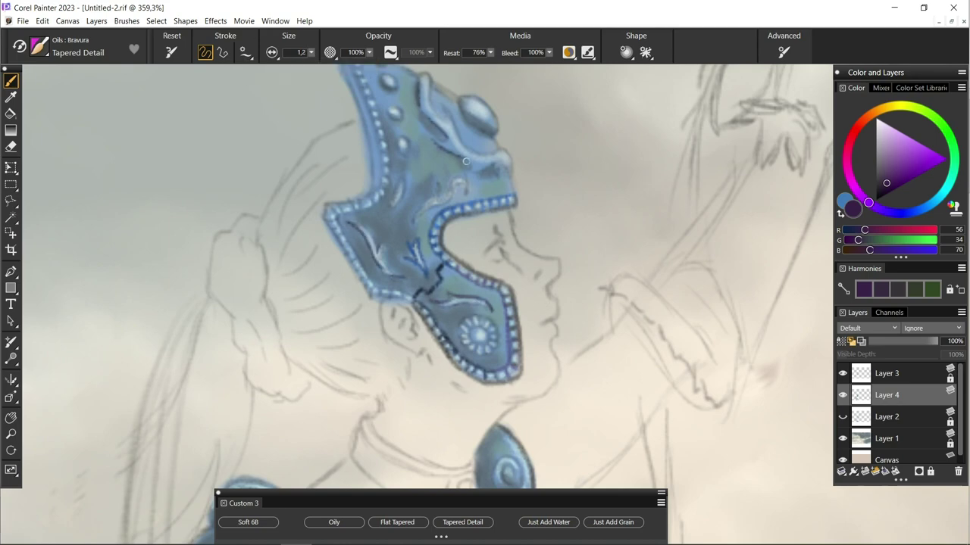
left_click_drag(440, 184, 425, 203)
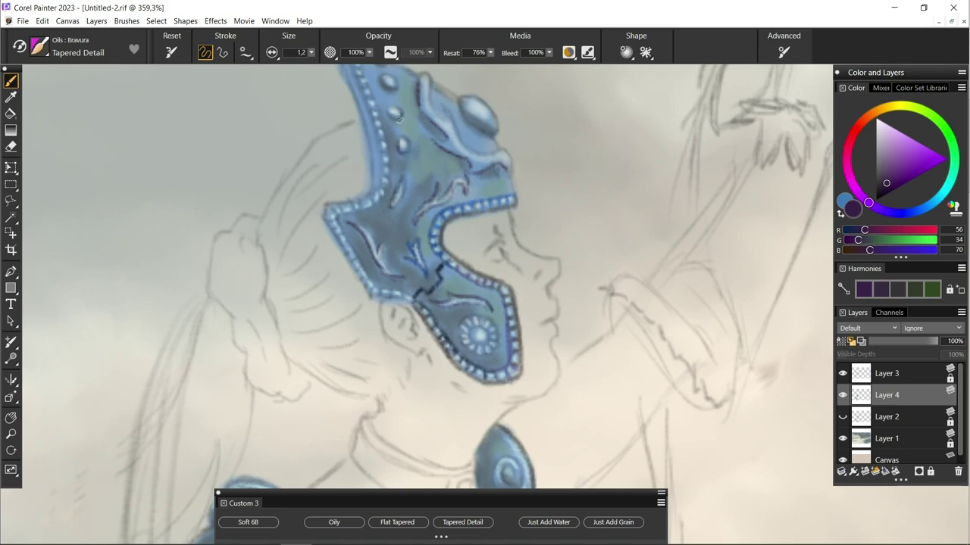
Step: Rotate the canvas upright, then outline and shade the mask's lower-left edge and inner left side
mouse_move(471, 120)
left_mouse_down()
mouse_move(288, 281)
mouse_move(405, 139)
mouse_move(405, 208)
mouse_move(356, 297)
mouse_move(362, 322)
mouse_move(407, 379)
left_mouse_up()
mouse_move(367, 297)
left_mouse_down()
mouse_move(400, 353)
mouse_move(446, 384)
mouse_move(403, 372)
left_mouse_up()
left_click_drag(405, 183, 409, 281)
mouse_move(421, 238)
left_mouse_down()
mouse_move(377, 292)
mouse_move(415, 259)
left_mouse_up()
left_click_drag(377, 131, 403, 270)
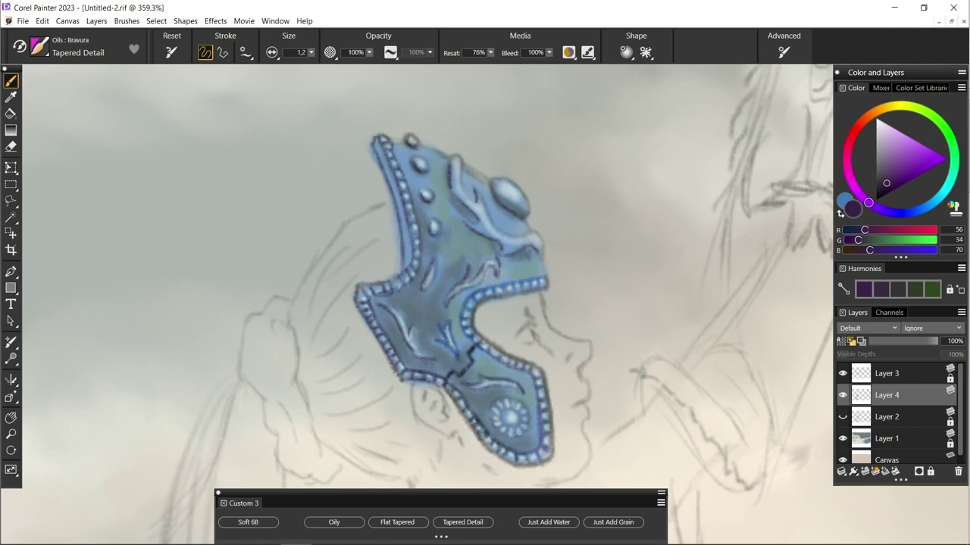
Step: Paint white highlights on the mask's gem, top edge, middle and lower band
left_click_drag(884, 130, 876, 119)
left_click_drag(458, 158, 491, 226)
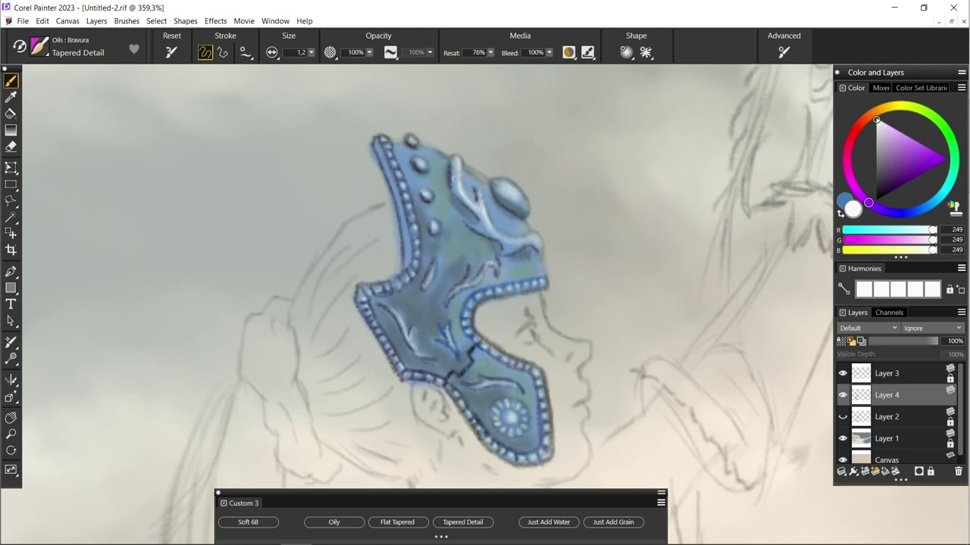
left_click_drag(521, 199, 503, 182)
left_click_drag(446, 155, 407, 136)
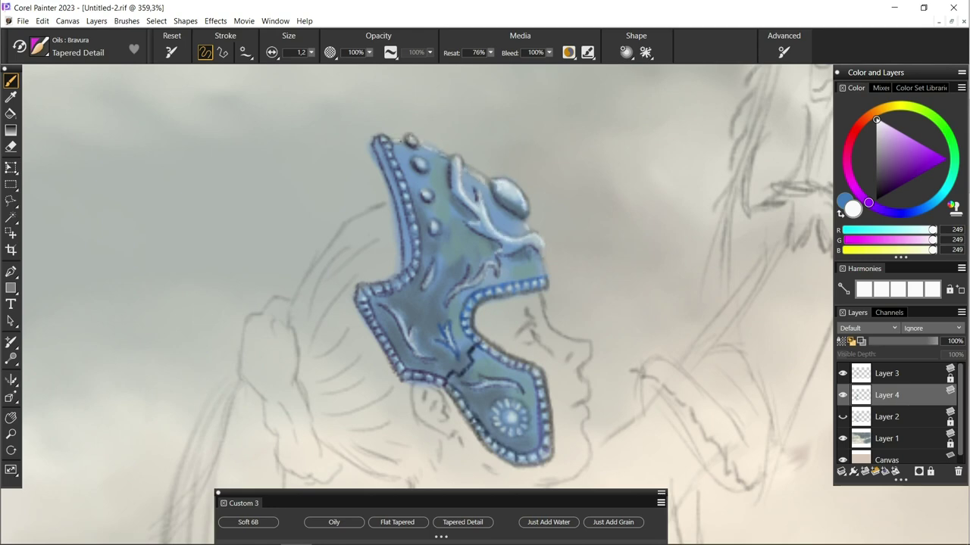
left_click_drag(435, 221, 429, 281)
left_click_drag(492, 261, 448, 297)
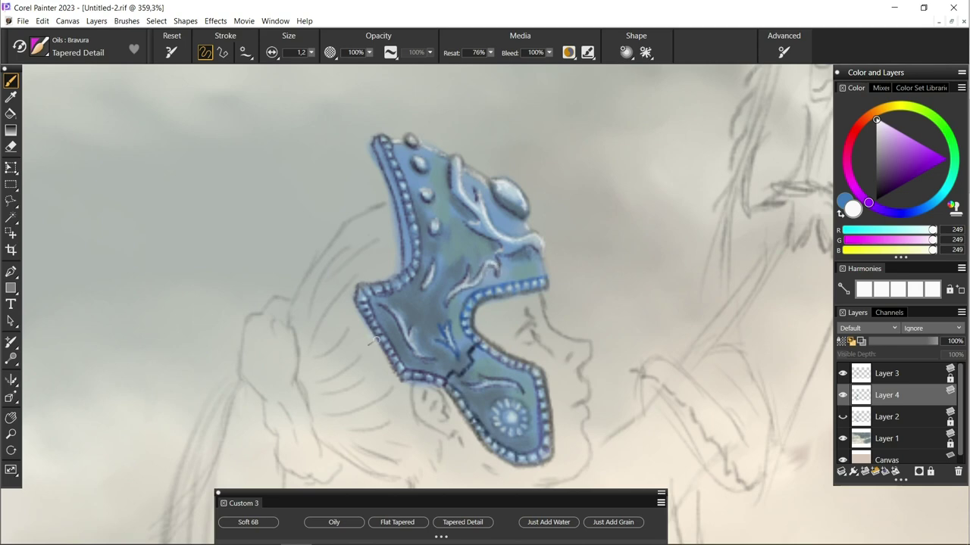
left_click_drag(429, 332, 413, 358)
left_click_drag(513, 385, 479, 387)
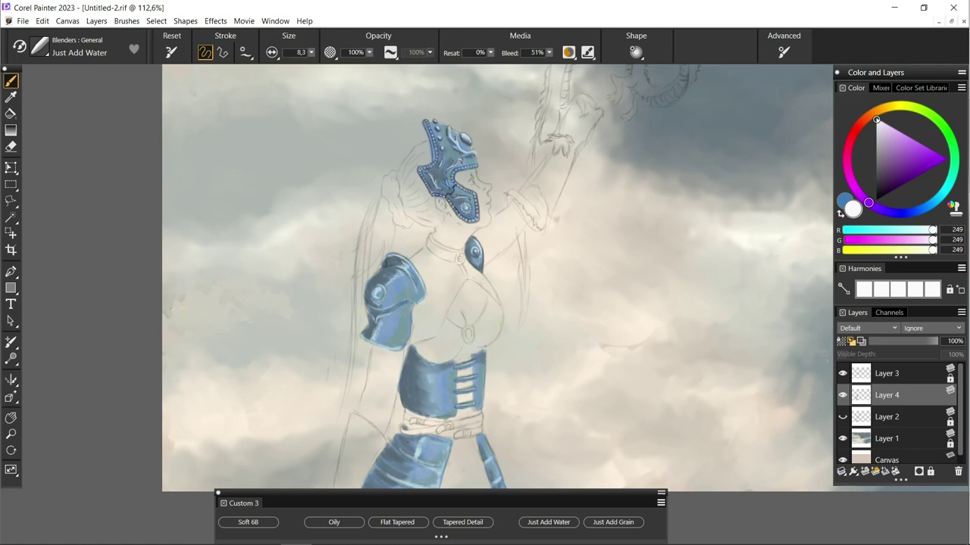
Step: Blend part of the blue pants with Just Add Water, shrink the blender, and hide Layer 3's sketch
left_click_drag(434, 471, 390, 456)
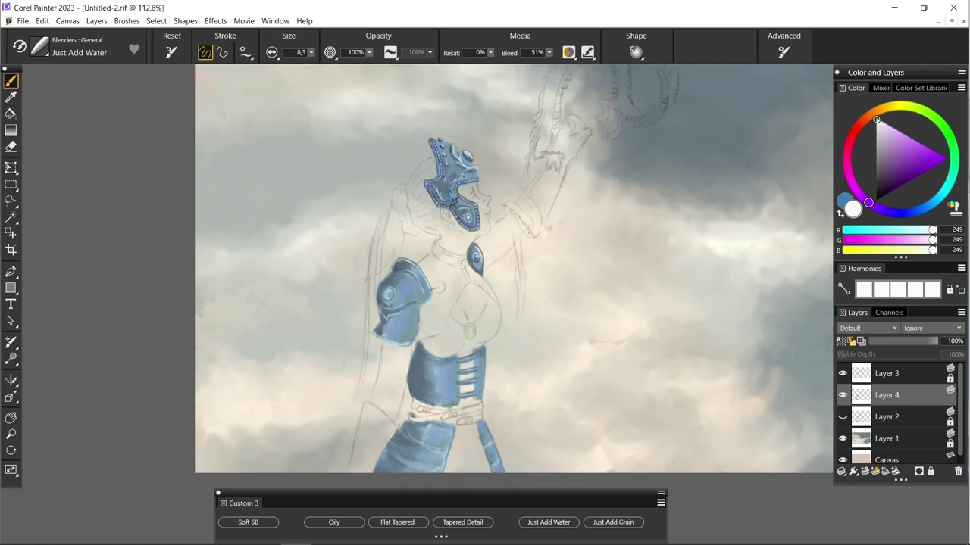
scroll(492, 297, "up", 2)
key("bracketleft")
left_click(842, 373)
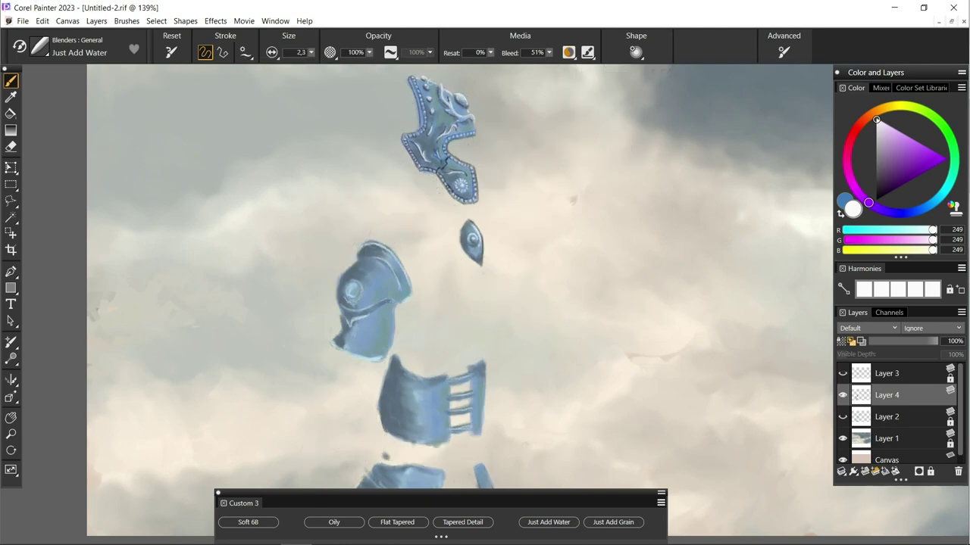
Step: With a slightly larger Tapered Detail brush in dark blue, deepen the shoulder ornament's rim
scroll(401, 161, "up", 2)
left_click(463, 522)
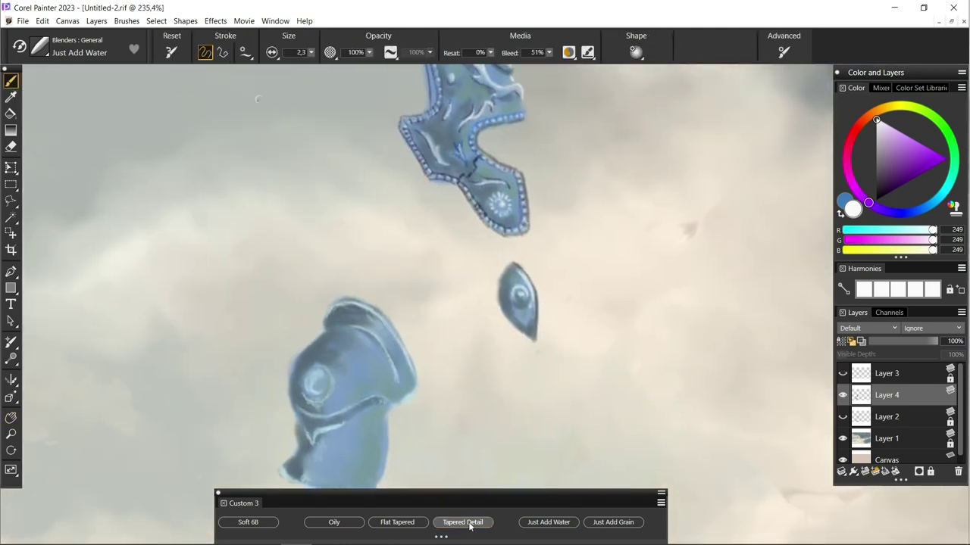
left_click(888, 180)
left_click(916, 211)
key("bracketright")
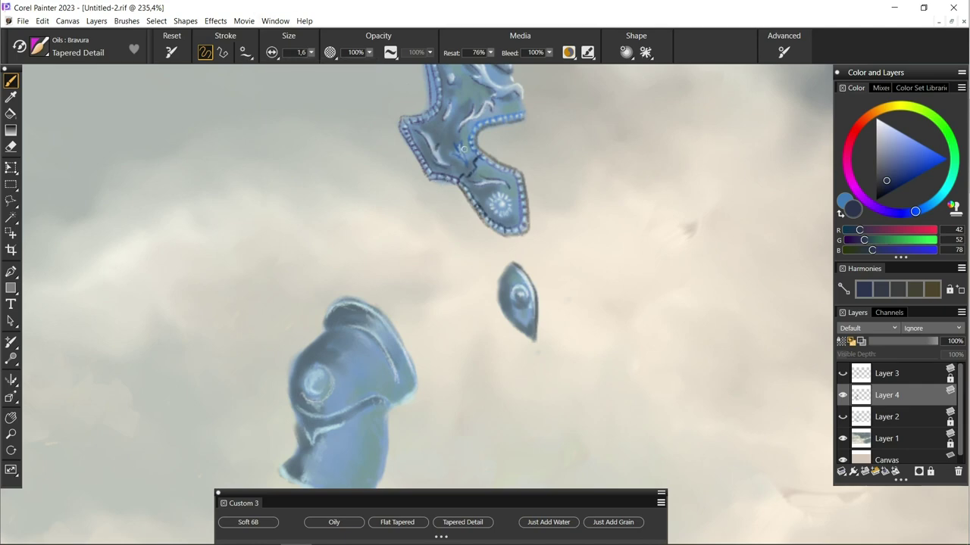
scroll(482, 315, "up", 2)
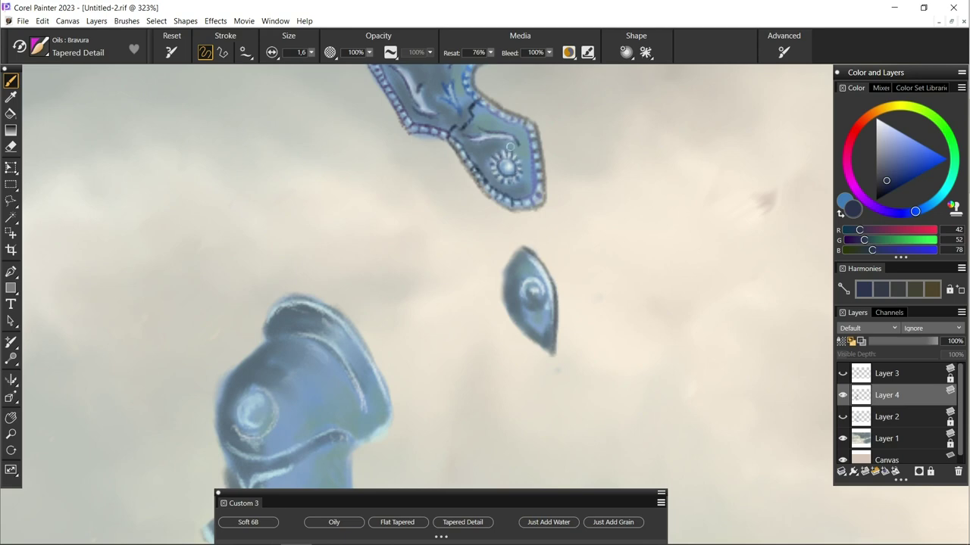
left_click_drag(238, 414, 267, 429)
mouse_move(245, 396)
left_mouse_down()
mouse_move(262, 428)
mouse_move(274, 421)
mouse_move(237, 420)
mouse_move(262, 429)
left_mouse_up()
Step: Blend the ornament's edge and paint bright blue into its round jewel
left_click(549, 522)
left_click(463, 522)
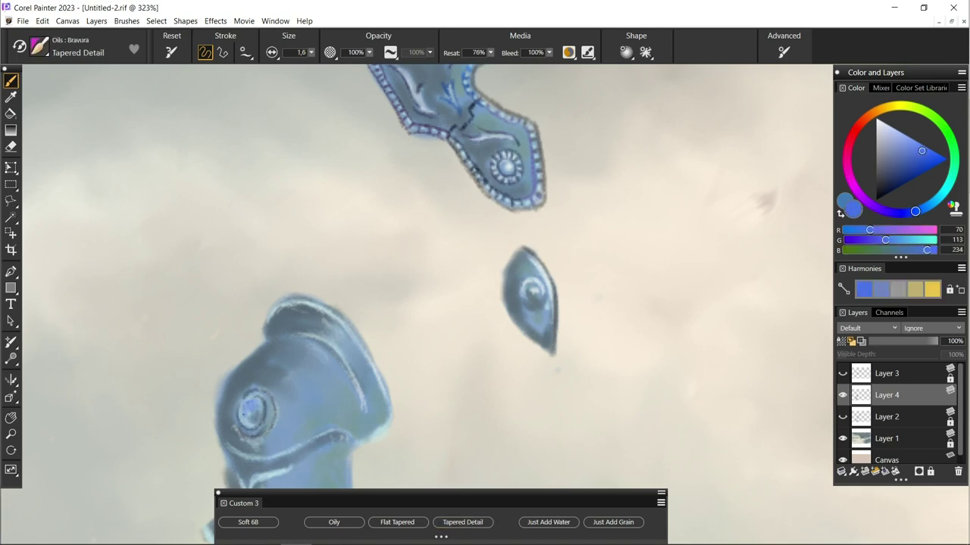
left_click_drag(899, 137, 947, 158)
mouse_move(247, 415)
left_mouse_down()
mouse_move(262, 401)
mouse_move(264, 410)
left_mouse_up()
left_click_drag(243, 403, 251, 420)
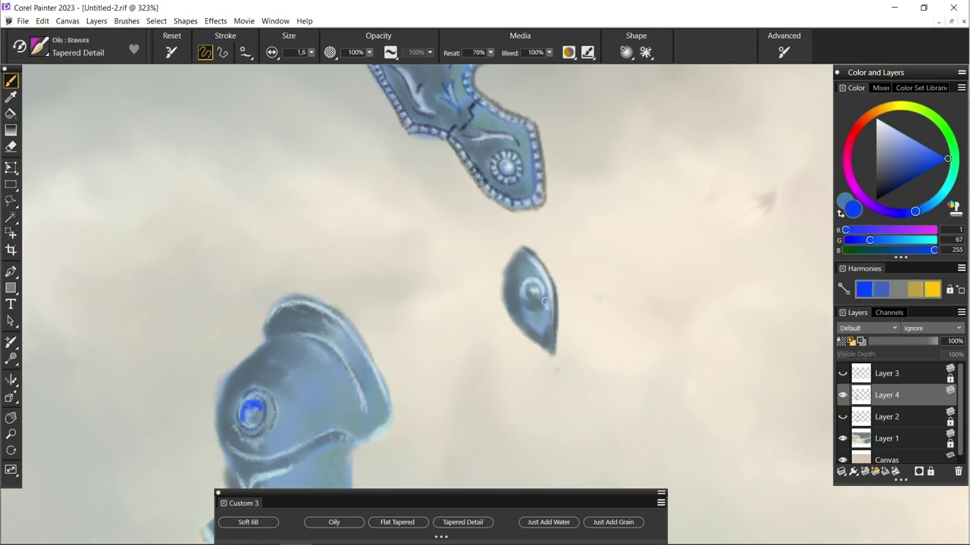
Step: Paint a dark blue line along the armour's lower edge and soften it with the water blender
scroll(483, 306, "down", 3)
left_click(397, 383, "alt")
left_click_drag(402, 380, 333, 413)
left_click(548, 522)
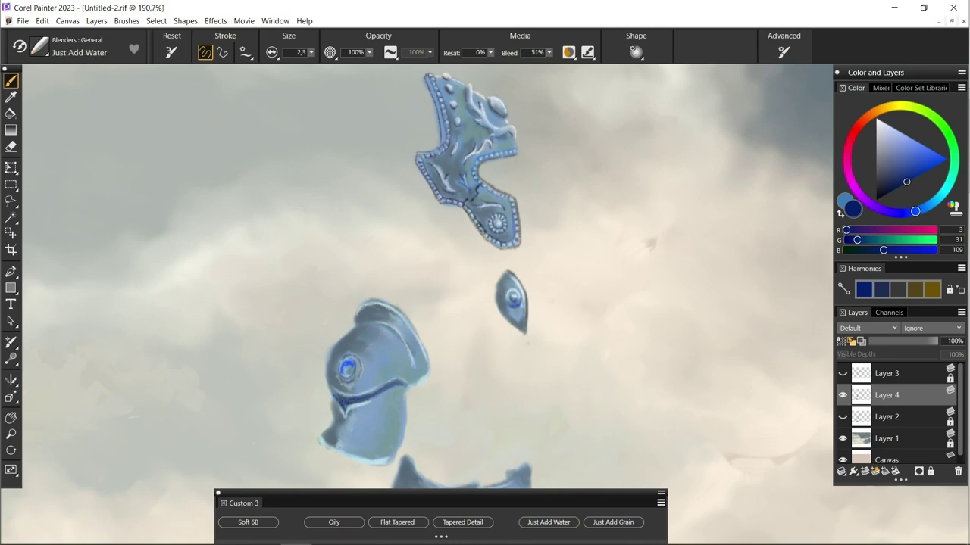
left_click(354, 379, "alt")
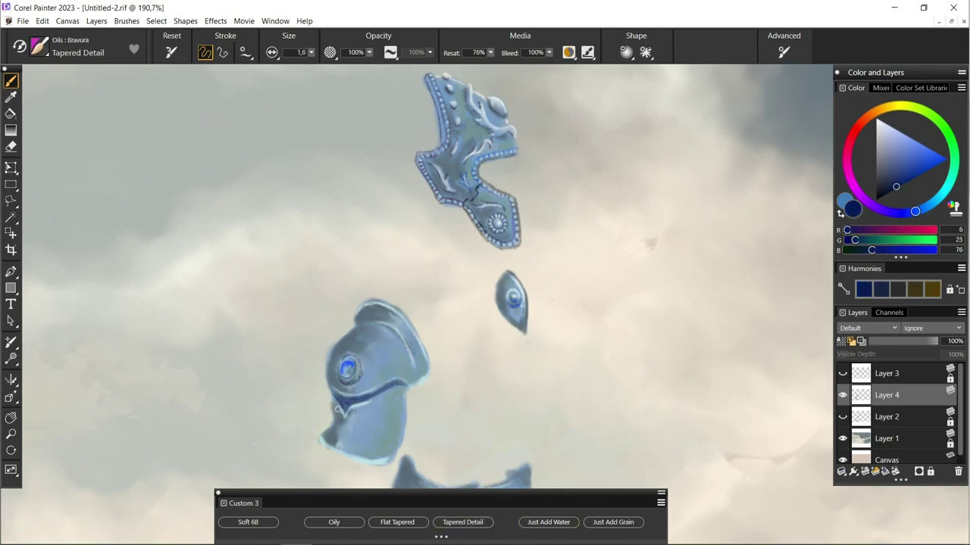
left_click(406, 391, "alt")
left_click_drag(911, 152, 918, 148)
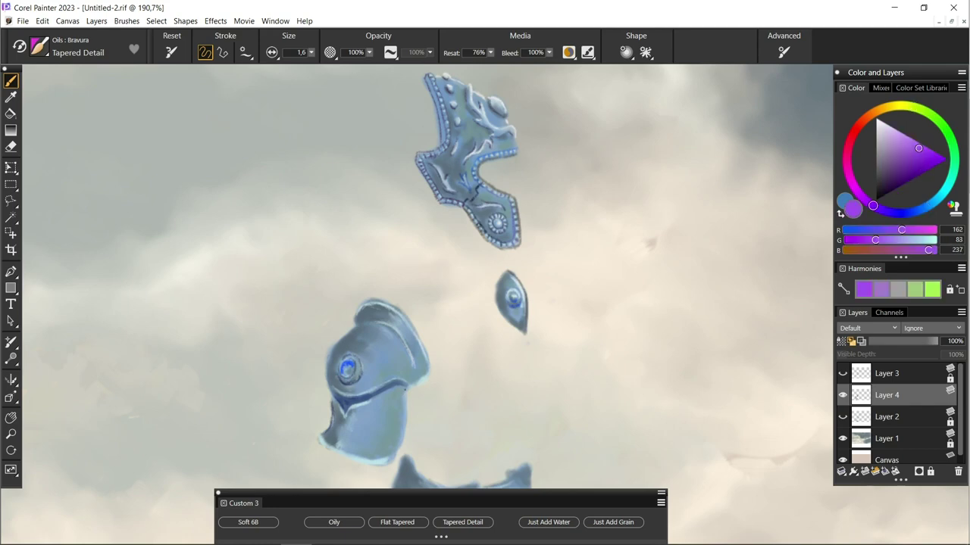
left_click(549, 522)
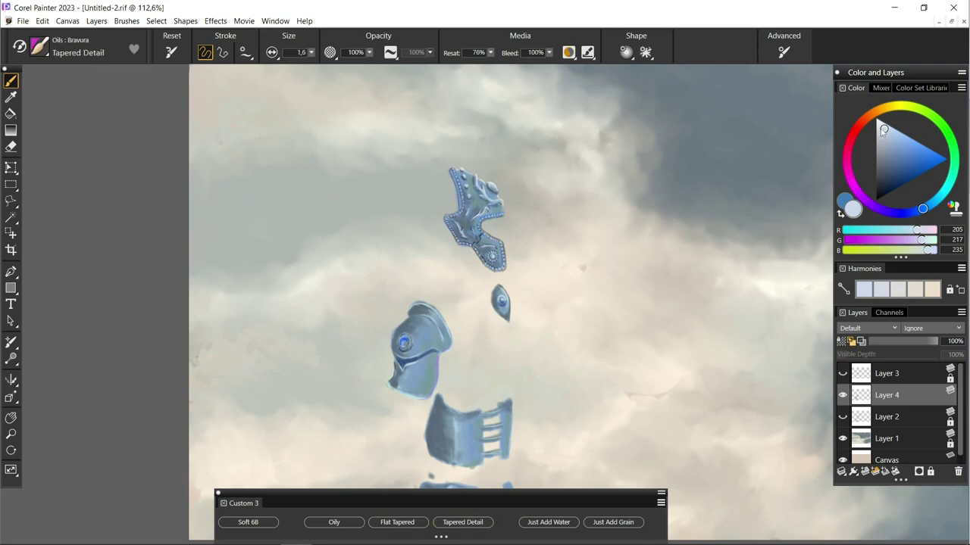
Step: With a slightly larger brush, paint a dark navy edge on the arm armour
left_click_drag(883, 130, 877, 121)
key("]")
scroll(366, 383, "down", 3)
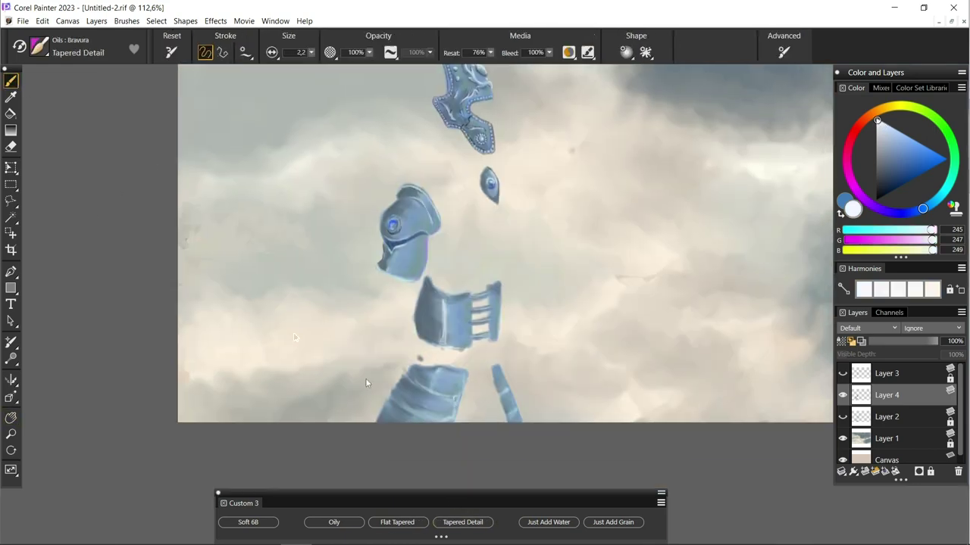
left_click_drag(492, 369, 496, 390)
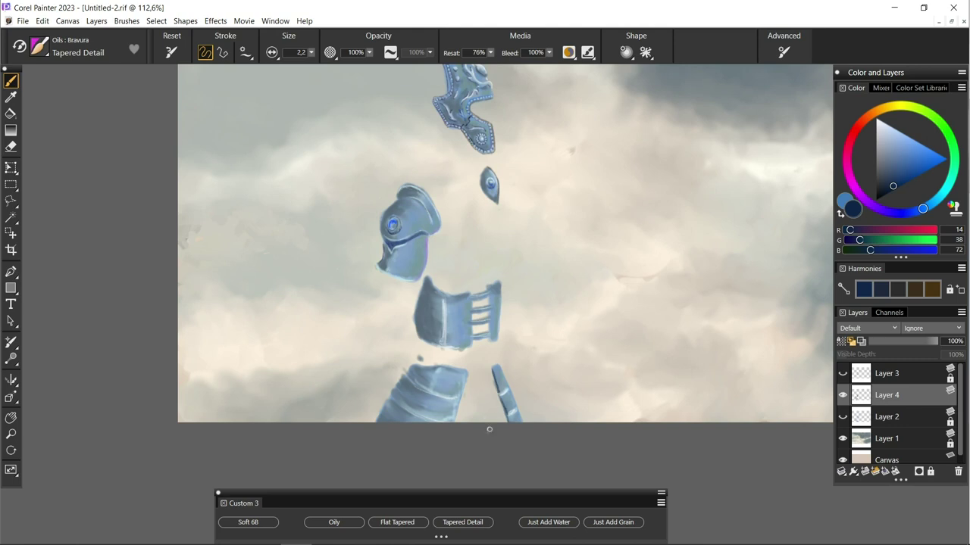
Step: Show the Layer 3 sketch again and group the armour layer into Group 1 via the Layers menu
left_click(842, 373)
left_click(96, 21)
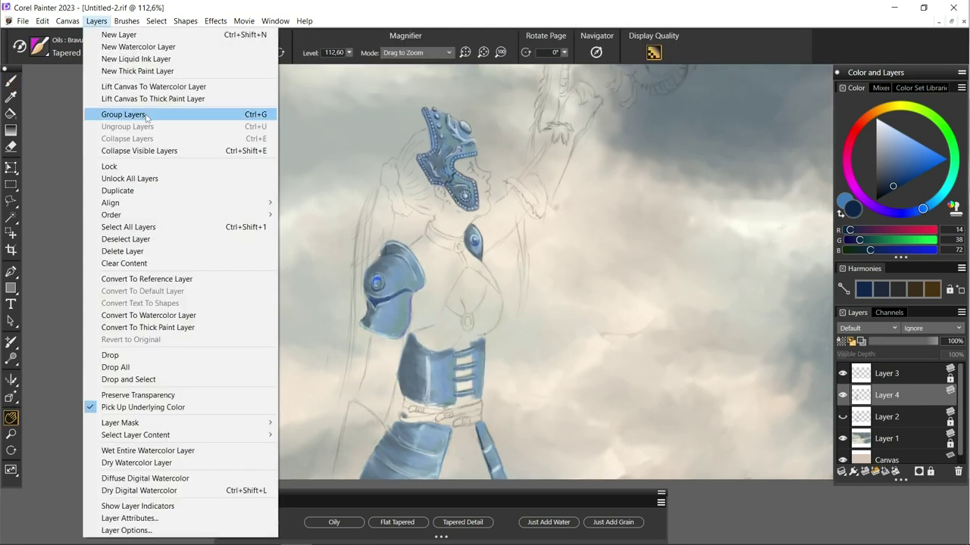
left_click(121, 113)
left_click(549, 522)
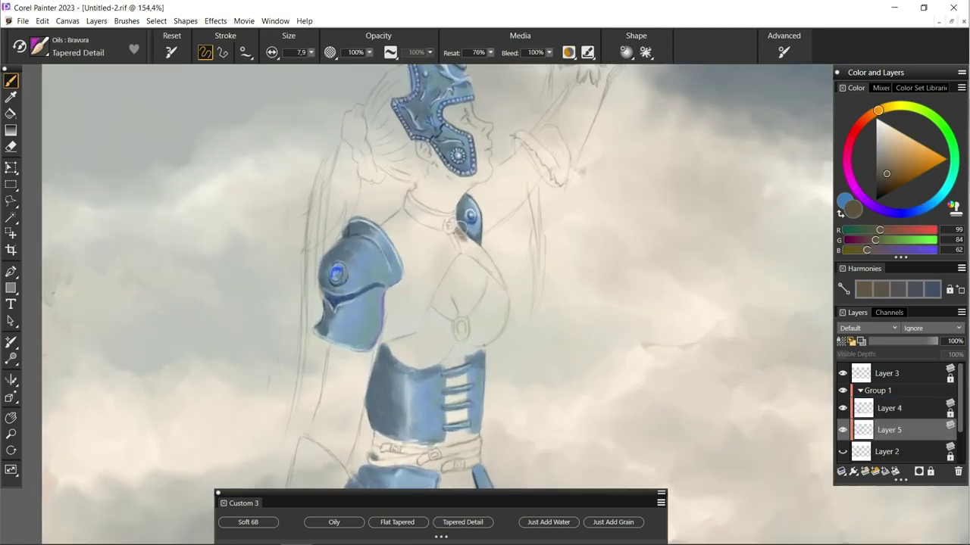
Step: Paint a brown bodice over the chest, torso and collar around the jewel
left_click_drag(458, 227, 502, 285)
mouse_move(458, 231)
left_mouse_down()
mouse_move(432, 303)
mouse_move(383, 341)
left_mouse_up()
mouse_move(477, 250)
left_mouse_down()
mouse_move(507, 303)
mouse_move(424, 296)
mouse_move(401, 227)
mouse_move(454, 220)
mouse_move(393, 265)
left_mouse_up()
mouse_move(387, 220)
left_mouse_down()
mouse_move(409, 288)
mouse_move(390, 333)
left_mouse_up()
left_click_drag(401, 281, 390, 337)
left_click_drag(459, 212, 428, 231)
left_click_drag(436, 195, 409, 229)
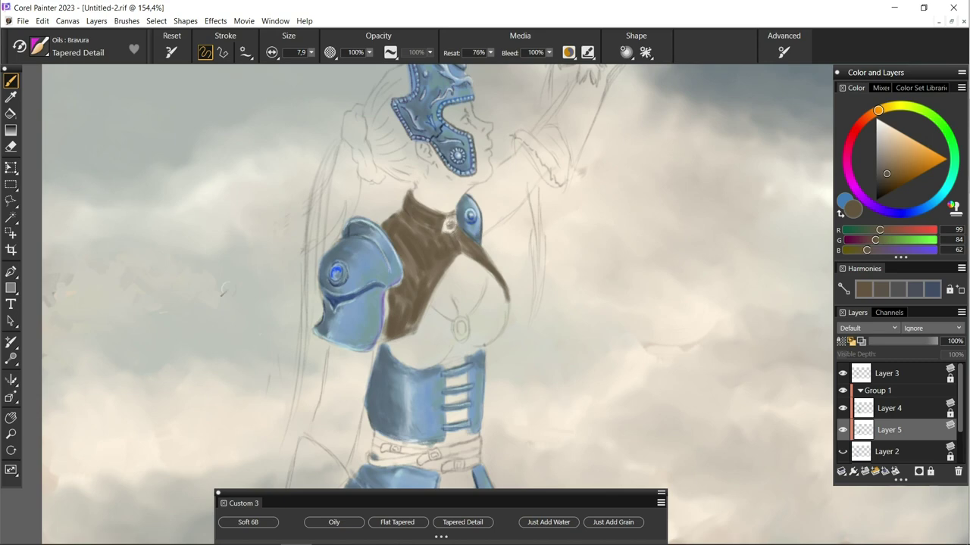
Step: Fill the hip and leg beside the armour and the raised arm's sleeve with brown
scroll(425, 200, "down", 3)
mouse_move(363, 373)
left_mouse_down()
mouse_move(337, 423)
mouse_move(356, 422)
mouse_move(338, 411)
left_mouse_up()
left_click_drag(336, 234, 260, 360)
mouse_move(489, 209)
left_mouse_down()
mouse_move(444, 318)
mouse_move(466, 227)
mouse_move(428, 280)
mouse_move(436, 299)
left_mouse_up()
left_click_drag(464, 244, 439, 282)
Step: Darken the torso with a sampled brown-grey and add olive-brown strokes on the lower torso
scroll(210, 338, "down", 5)
scroll(210, 337, "up", 6)
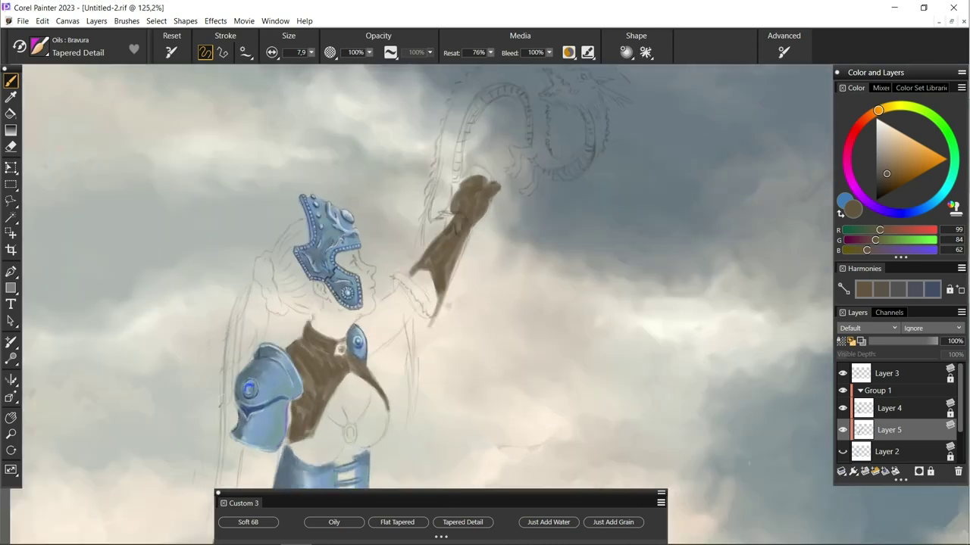
left_click(299, 337, "alt")
mouse_move(299, 337)
left_mouse_down()
mouse_move(311, 383)
mouse_move(292, 440)
left_mouse_up()
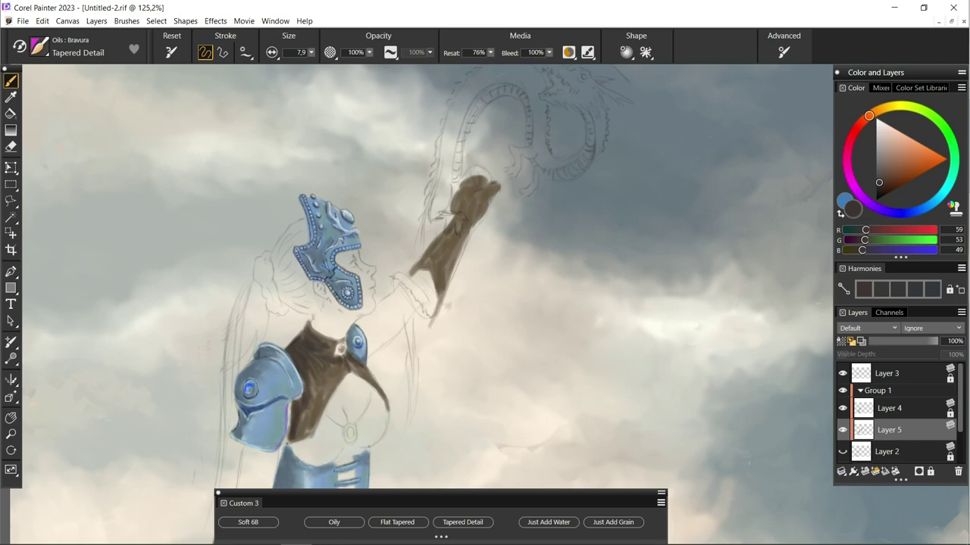
scroll(296, 425, "down", 5)
left_click(352, 443, "alt")
mouse_move(409, 435)
left_mouse_down()
mouse_move(420, 464)
mouse_move(407, 464)
mouse_move(421, 464)
left_mouse_up()
Step: With a sampled darker brown, darken the lower-left skirt and paint the raised hand and forearm
left_click(409, 451, "alt")
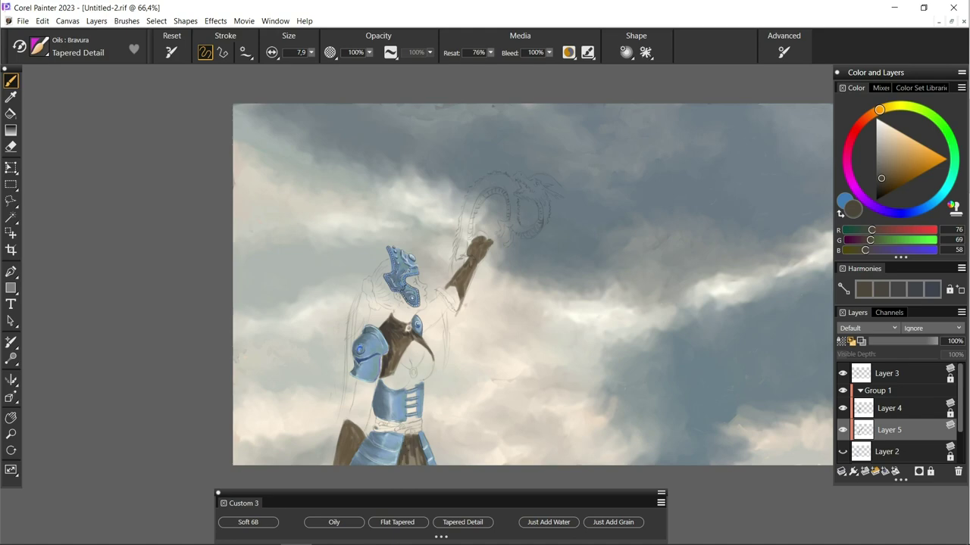
scroll(375, 454, "up", 3)
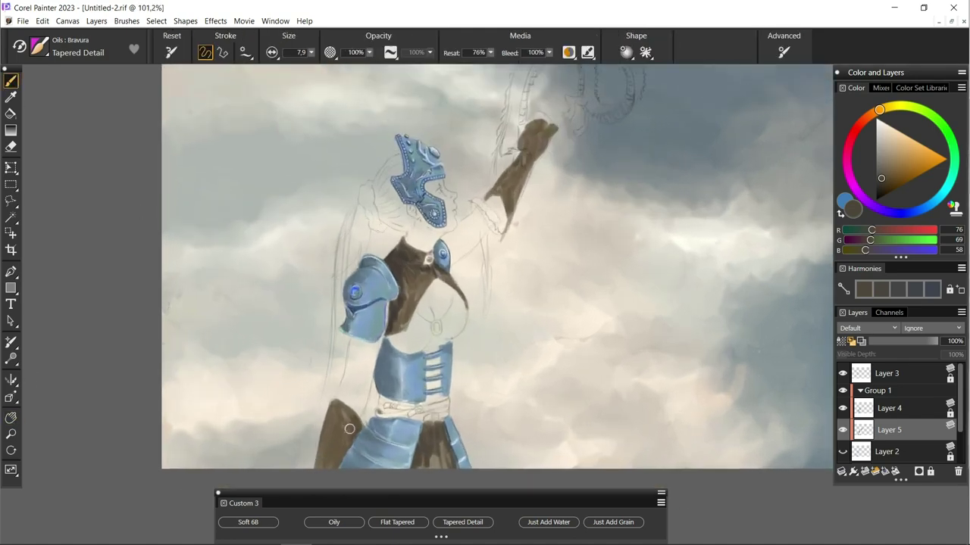
left_click_drag(348, 427, 337, 466)
left_click_drag(333, 405, 318, 466)
left_click_drag(551, 125, 526, 155)
mouse_move(531, 129)
left_mouse_down()
mouse_move(492, 208)
mouse_move(529, 221)
mouse_move(509, 231)
left_mouse_up()
mouse_move(520, 171)
left_mouse_down()
mouse_move(524, 217)
mouse_move(518, 182)
mouse_move(507, 209)
left_mouse_up()
Step: Add lighter brown-grey strokes on the forearm, chest and skirt, and raise the brush size to 12
left_click(521, 171, "alt")
left_click_drag(413, 294, 400, 326)
left_click_drag(356, 417, 330, 465)
left_click_drag(310, 52, 327, 70)
left_click(548, 522)
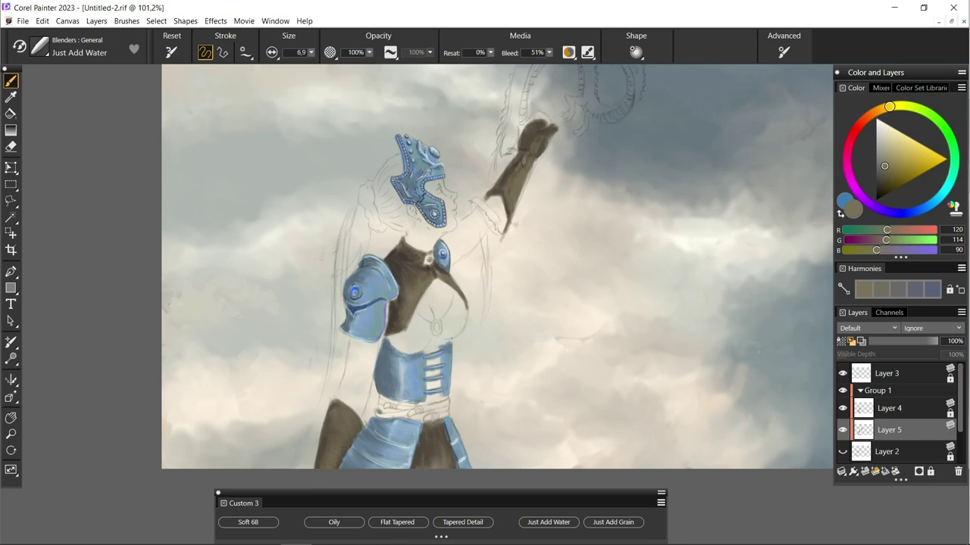
Step: Paint a near-white collar line at the neck with the Tapered Detail oil brush, then pick warm beige
scroll(531, 133, "up", 3)
left_click(463, 522)
left_click(388, 227, "alt")
left_click_drag(347, 216, 376, 231)
key("bracketleft")
left_click(520, 144, "alt")
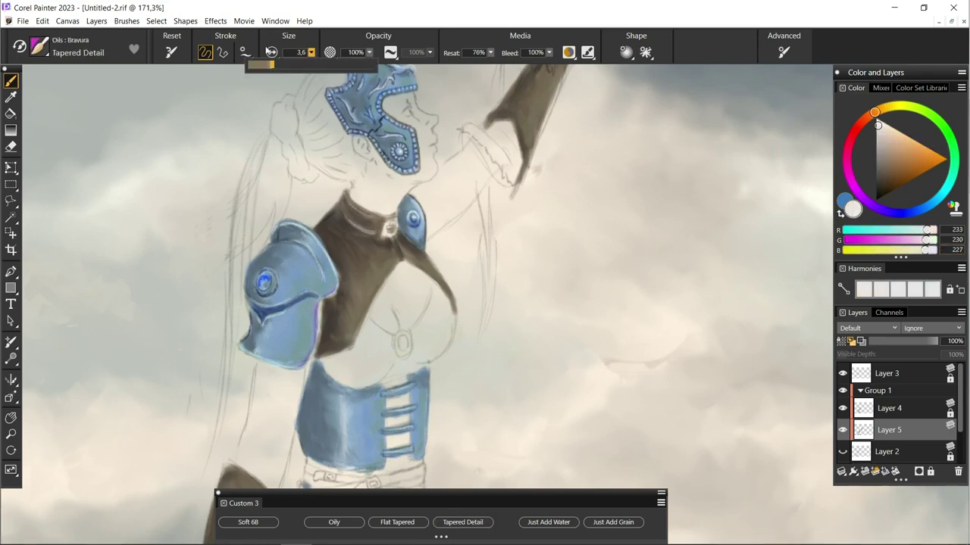
key("bracketright")
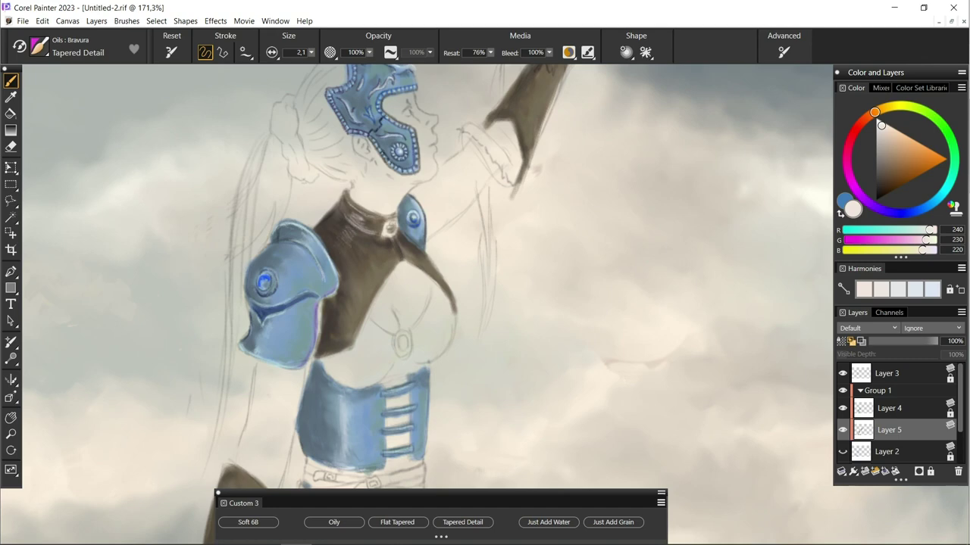
Step: Sample dark brown from the bodice for the Tapered Detail brush and zoom out
key("slash")
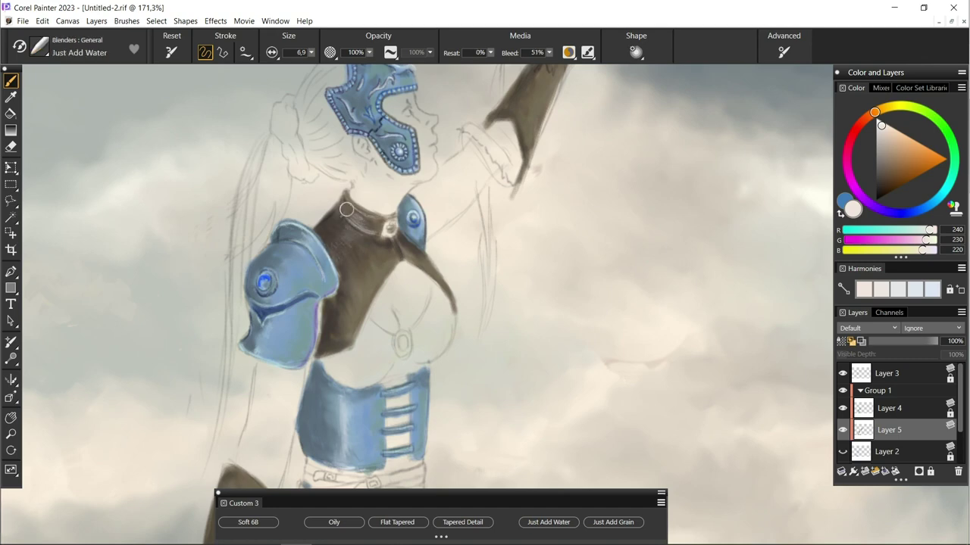
left_click(377, 263, "alt")
left_click(462, 522)
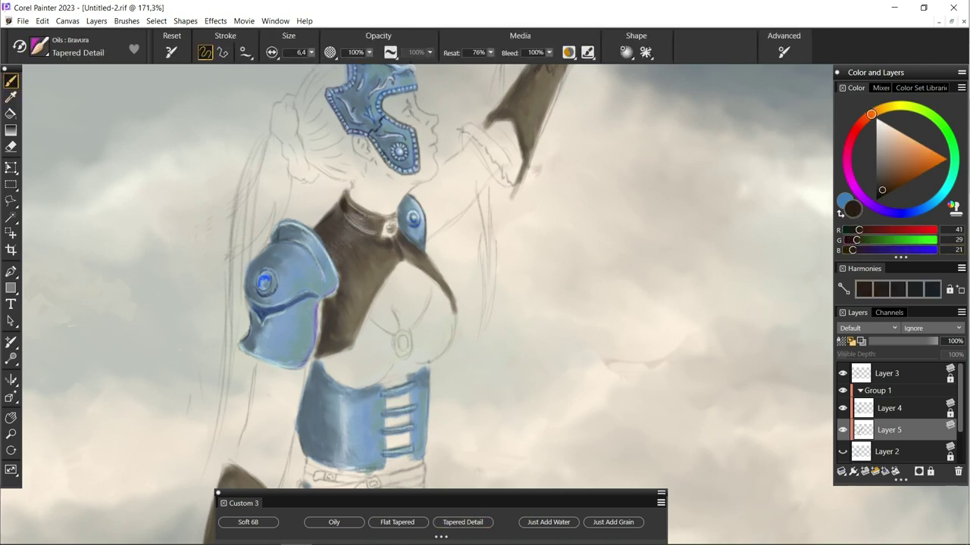
key("n")
key("b")
key("ctrl+minus")
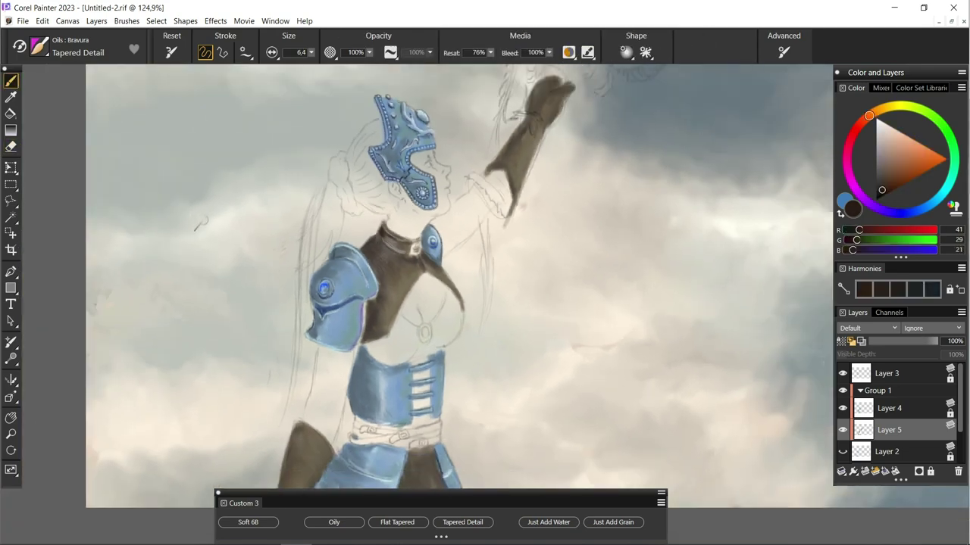
Step: Paint bright red bands, then choose a very dark colour at a larger brush size
left_click(857, 128)
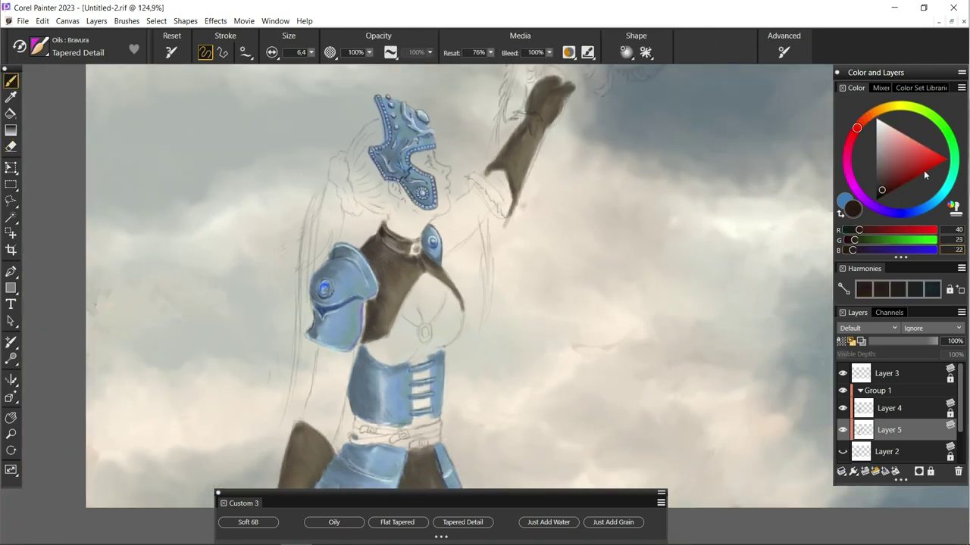
left_click(937, 160)
key("bracketleft")
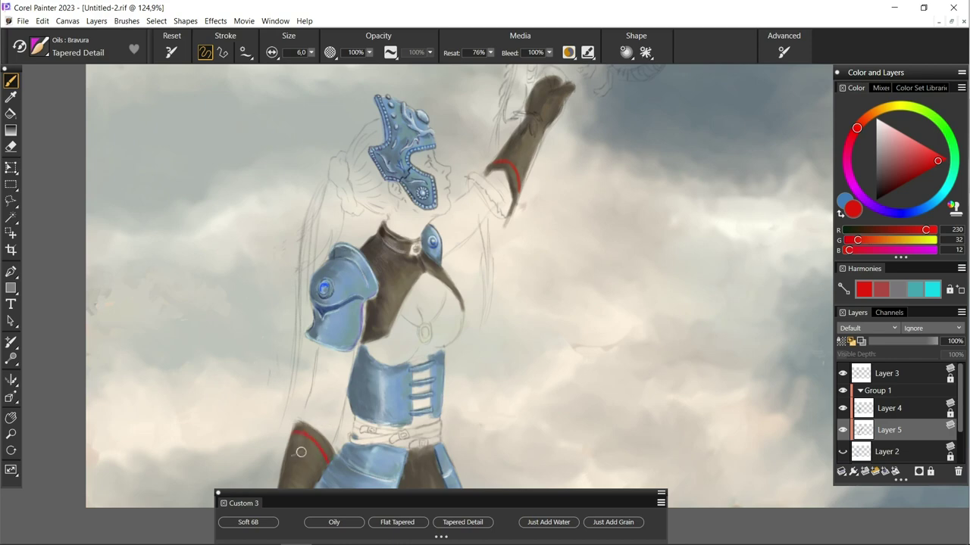
key("ctrl+minus")
left_click(924, 111)
key("bracketright")
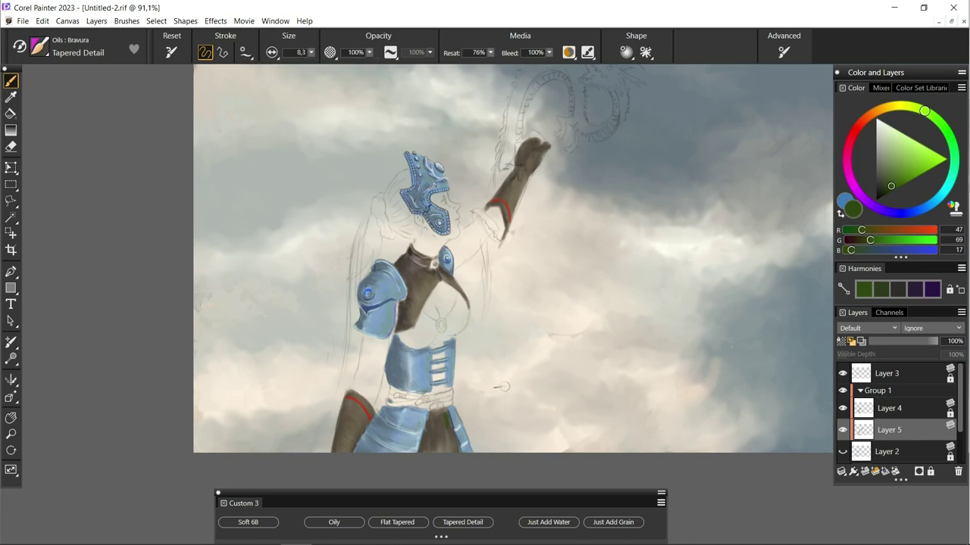
Step: Soften the dark skirt paint and repaint the red-banded leg, blending it down with Just Add Water
left_click(877, 110)
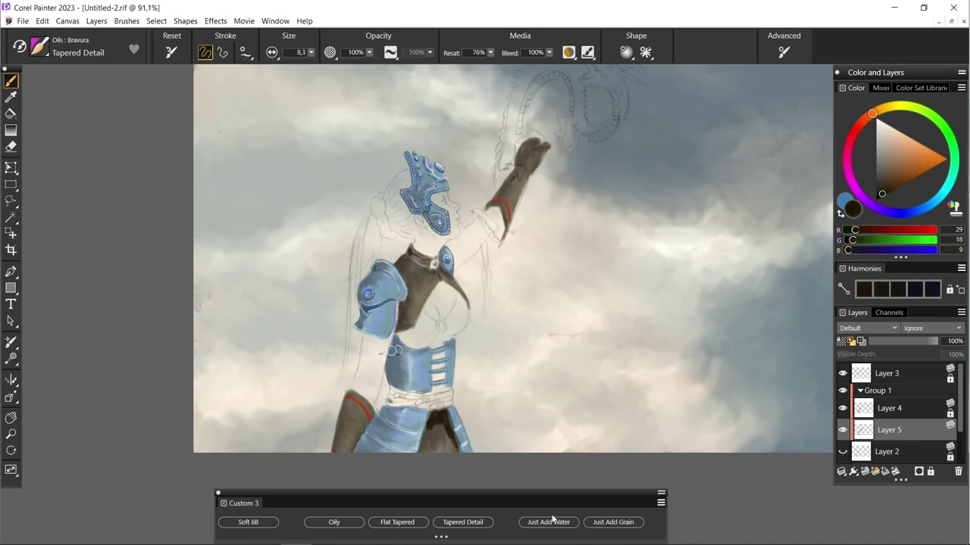
mouse_move(441, 422)
left_mouse_down()
mouse_move(439, 449)
mouse_move(429, 451)
left_mouse_up()
left_click(462, 523)
left_click_drag(369, 406, 353, 447)
left_click(549, 522)
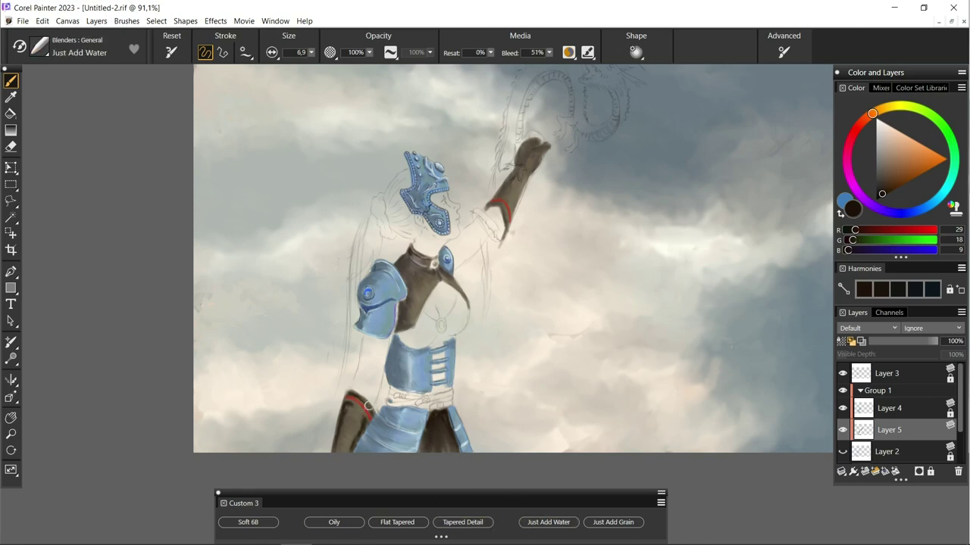
left_click_drag(344, 403, 343, 443)
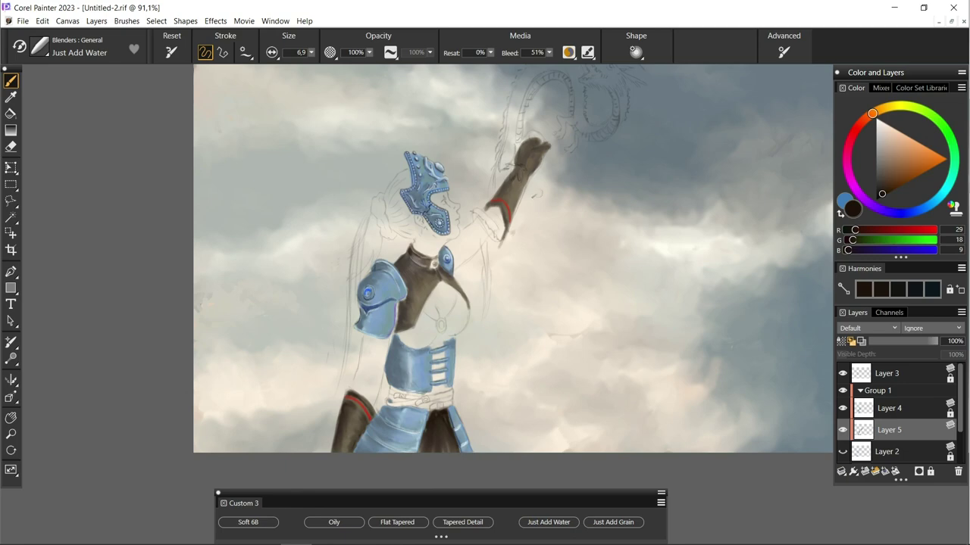
Step: Pick a light grey and a lighter warm grey for the Tapered Detail brush
left_click(496, 200, "alt")
left_click(462, 522)
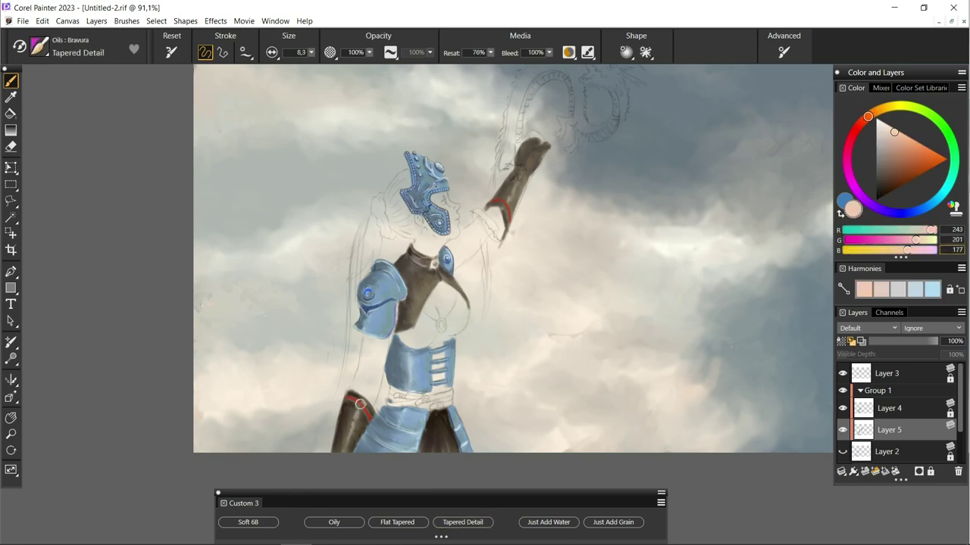
left_click(529, 250, "alt")
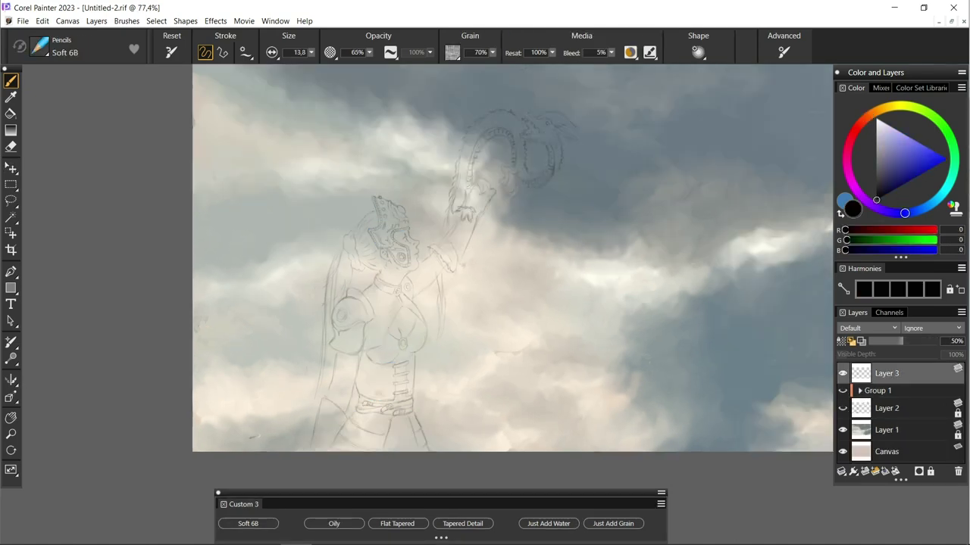
Step: Zoom in and erase the stray sketch lines around the lower chest
left_click_drag(380, 350, 468, 273)
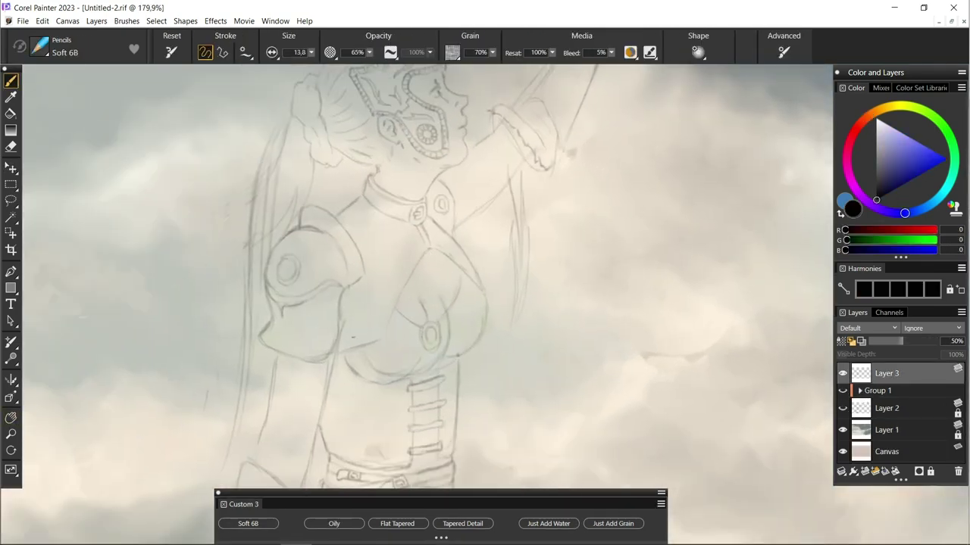
key("n")
mouse_move(430, 334)
left_mouse_down()
mouse_move(445, 318)
mouse_move(409, 367)
mouse_move(350, 363)
left_mouse_up()
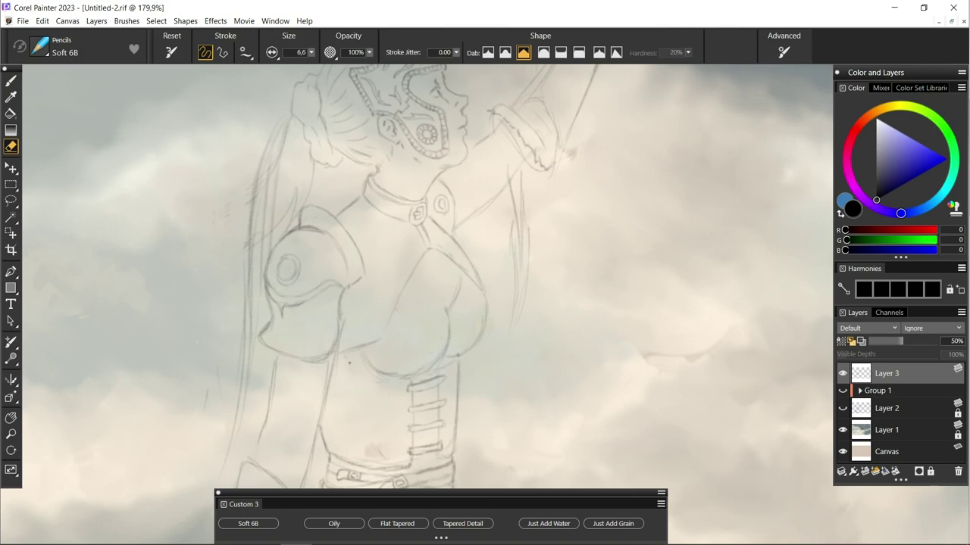
key("b")
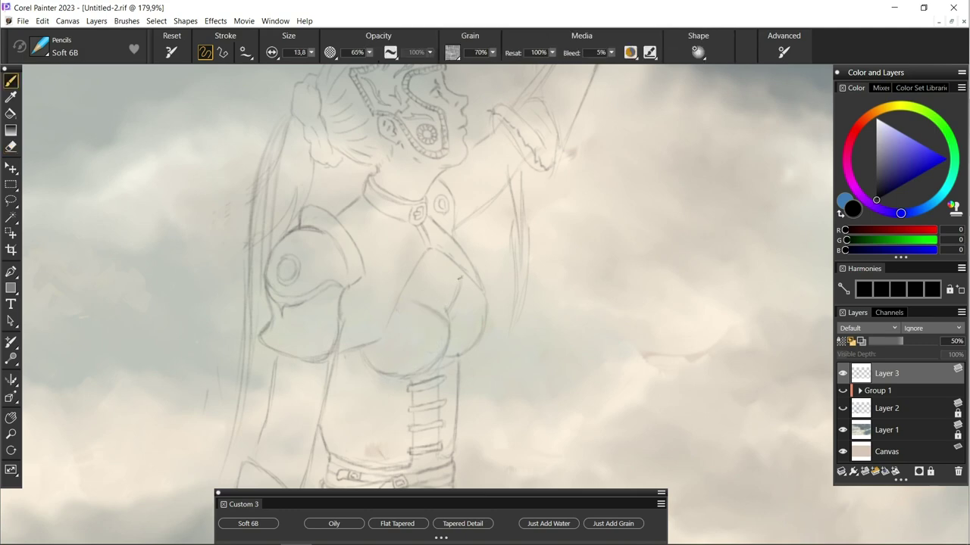
Step: Show Group 1 again, expand it and select Layer 4 to paint on
left_click(842, 390)
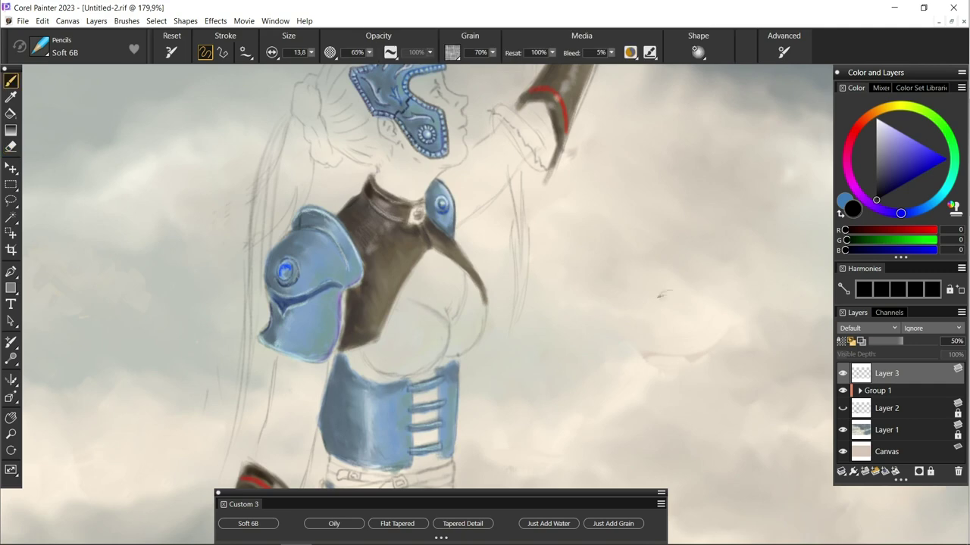
key("d")
left_click(859, 390)
left_click(888, 393)
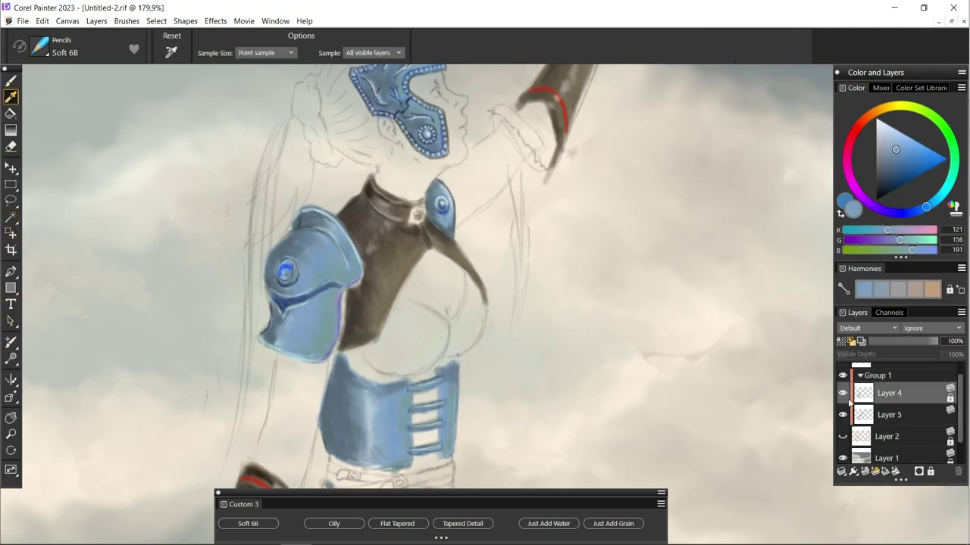
Step: Paint a darker blue-grey shadow on the upper belt armour with Tapered Detail
left_click(10, 81)
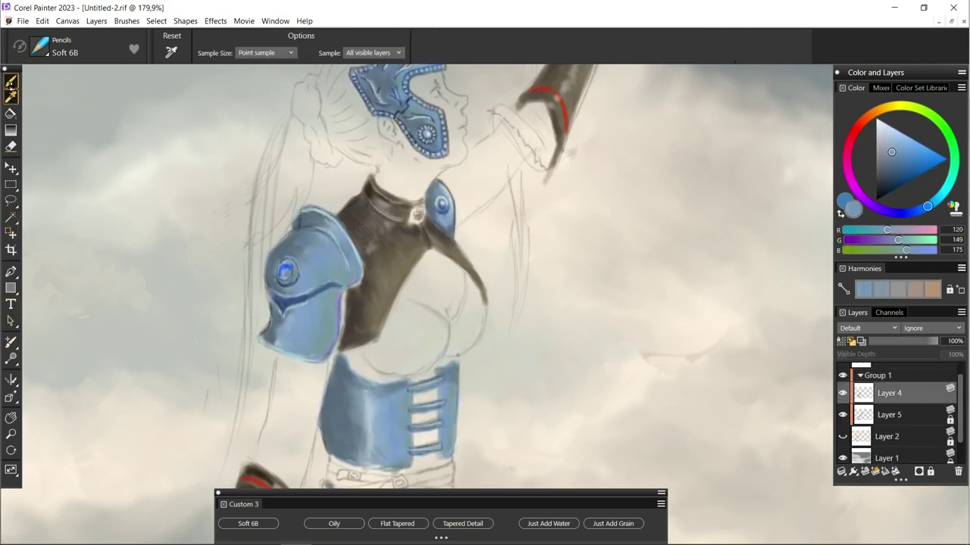
left_click(463, 523)
left_click(350, 414, "alt")
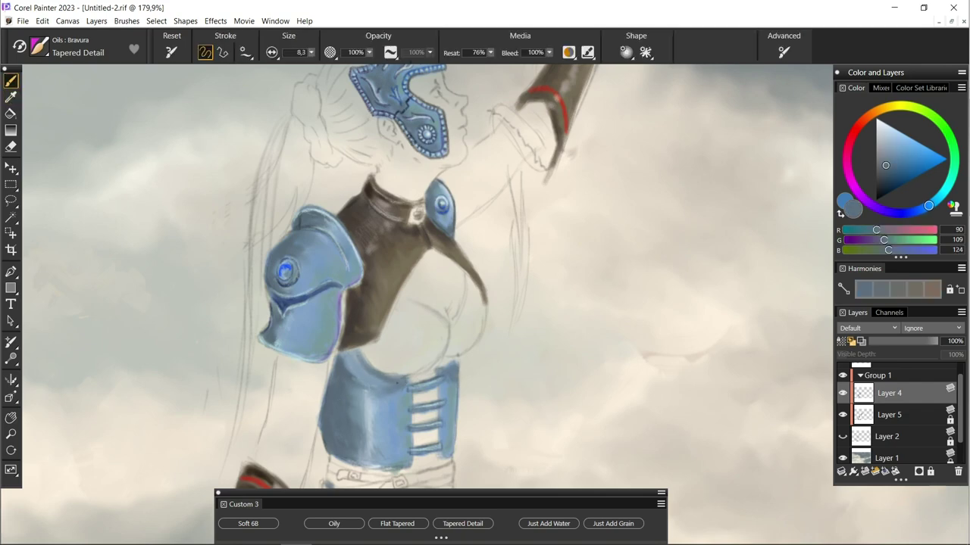
left_click_drag(378, 386, 335, 347)
Step: Paint lighter armour blue over the belt's white slats
left_click(352, 344, "alt")
left_click(342, 332, "alt")
left_click(351, 437, "alt")
left_click_drag(351, 438, 379, 372)
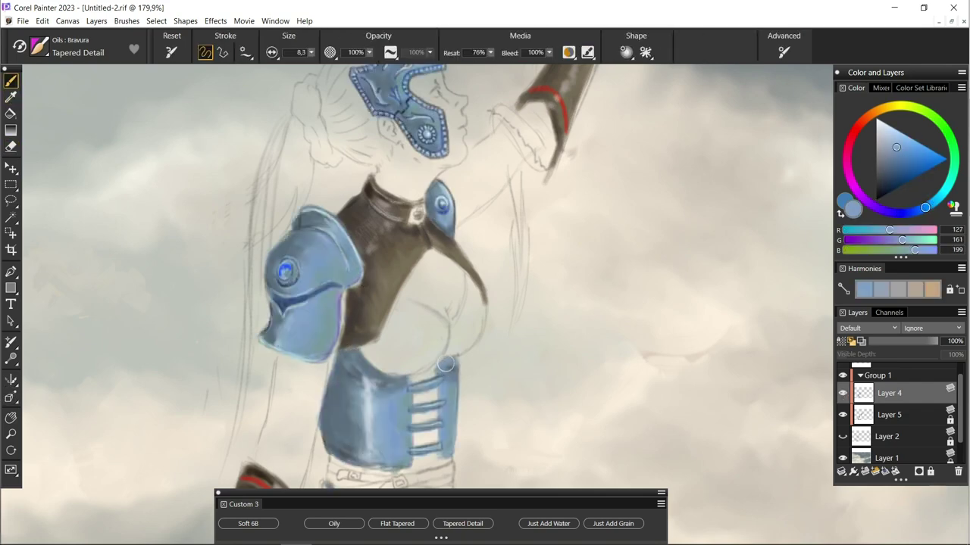
left_click(407, 454, "alt")
mouse_move(425, 459)
left_mouse_down()
mouse_move(421, 379)
mouse_move(428, 450)
mouse_move(413, 459)
left_mouse_up()
Step: Return to Layer 4 and sample the shoulder armour's blue for painting
scroll(894, 417, "up", 2)
left_click(886, 373)
key("n")
left_click(409, 425, "alt")
left_click(889, 408)
key("d")
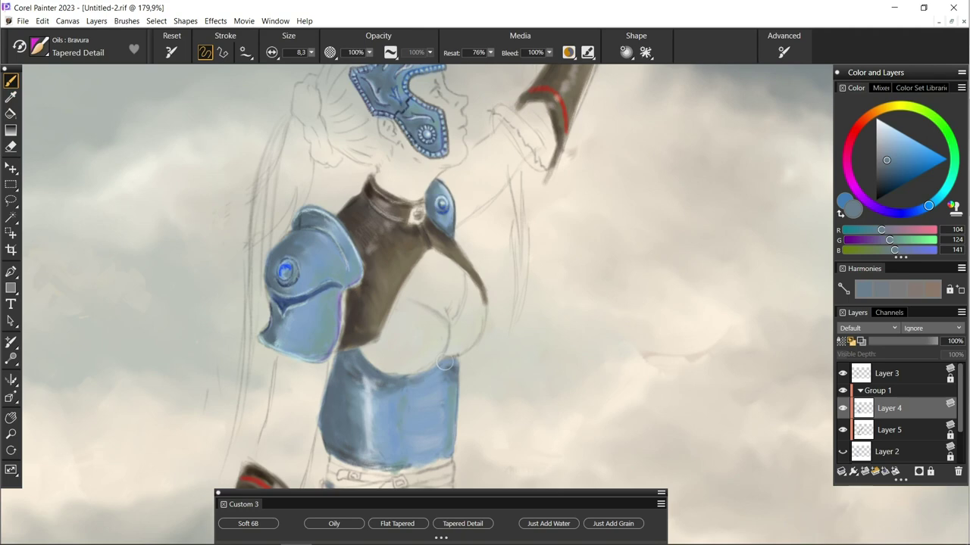
left_click(318, 315, "alt")
left_click(317, 316)
key("b")
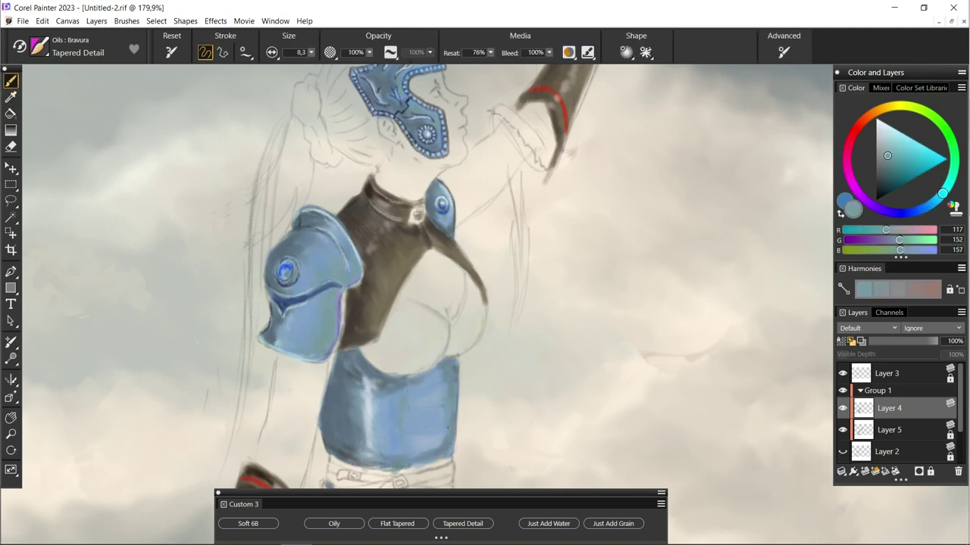
Step: Fit the painting to screen, choose the Just Add Water blender, and select Layer 5
key("ctrl+0")
left_click(549, 523)
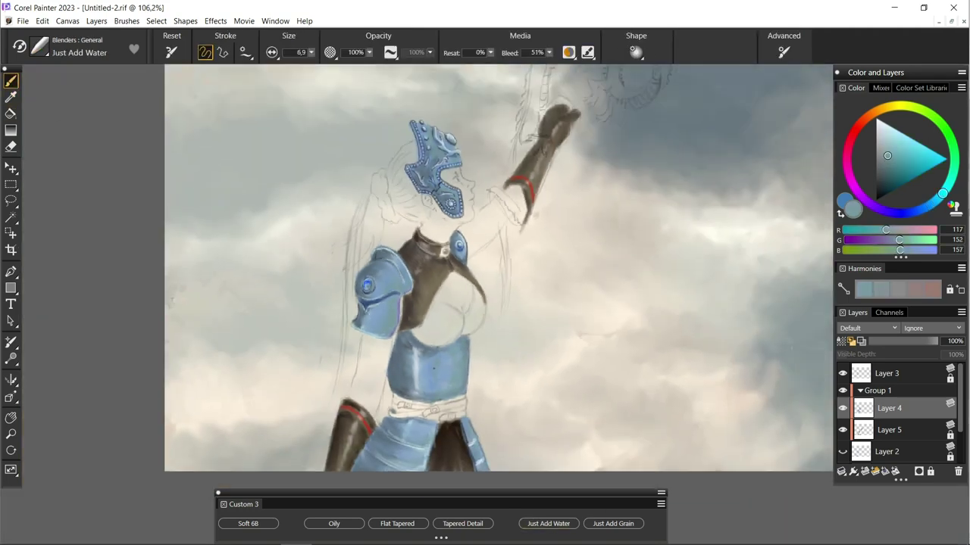
scroll(371, 364, "up", 3)
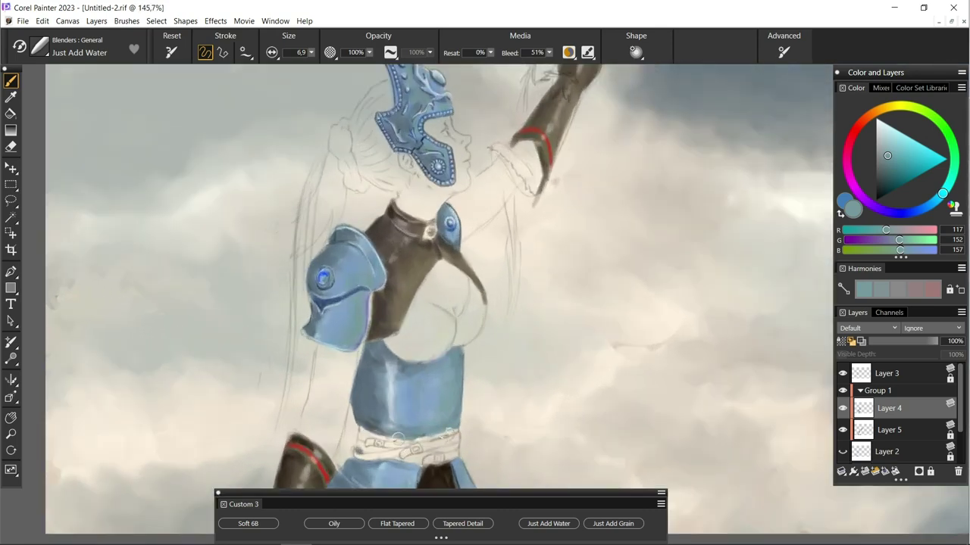
key("e")
scroll(488, 306, "down", 3)
key("b")
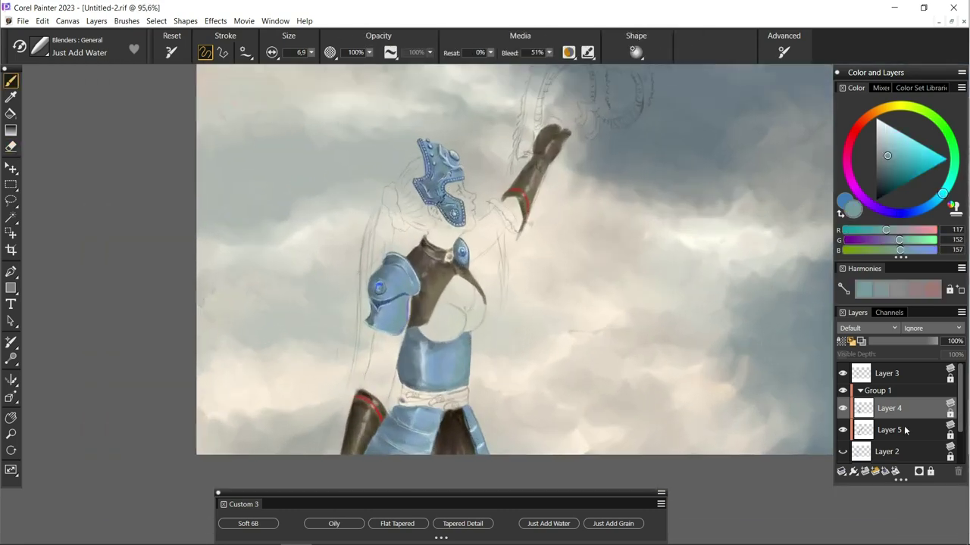
left_click(891, 429)
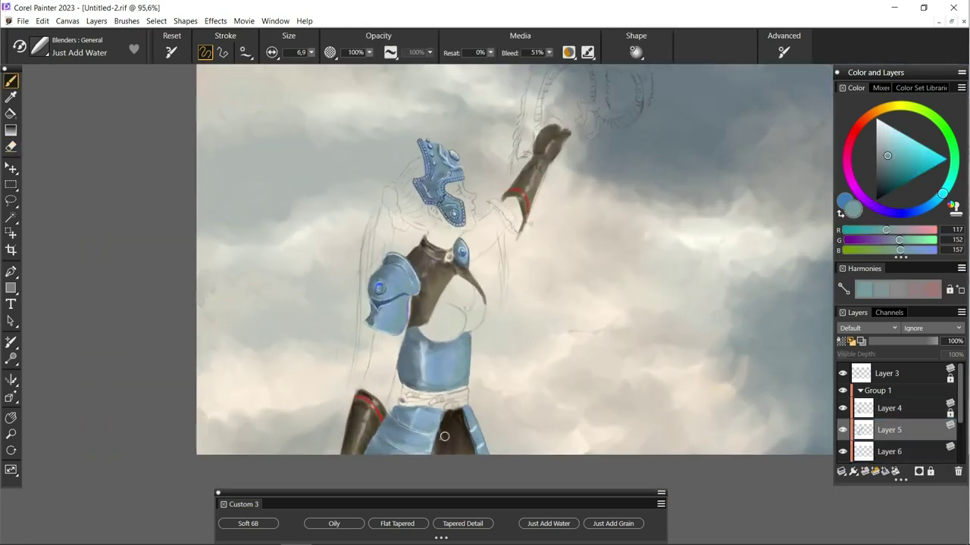
Step: On Layer 6, block in skin tone on the left arm, raised arm, neck and chest
left_click(890, 451)
mouse_move(378, 403)
left_mouse_down()
mouse_move(409, 309)
mouse_move(363, 367)
mouse_move(390, 337)
mouse_move(375, 370)
left_mouse_up()
mouse_move(518, 200)
left_mouse_down()
mouse_move(477, 227)
mouse_move(465, 258)
mouse_move(515, 214)
mouse_move(476, 248)
left_mouse_up()
mouse_move(494, 214)
left_mouse_down()
mouse_move(469, 251)
mouse_move(432, 249)
mouse_move(439, 208)
mouse_move(444, 242)
mouse_move(464, 230)
left_mouse_up()
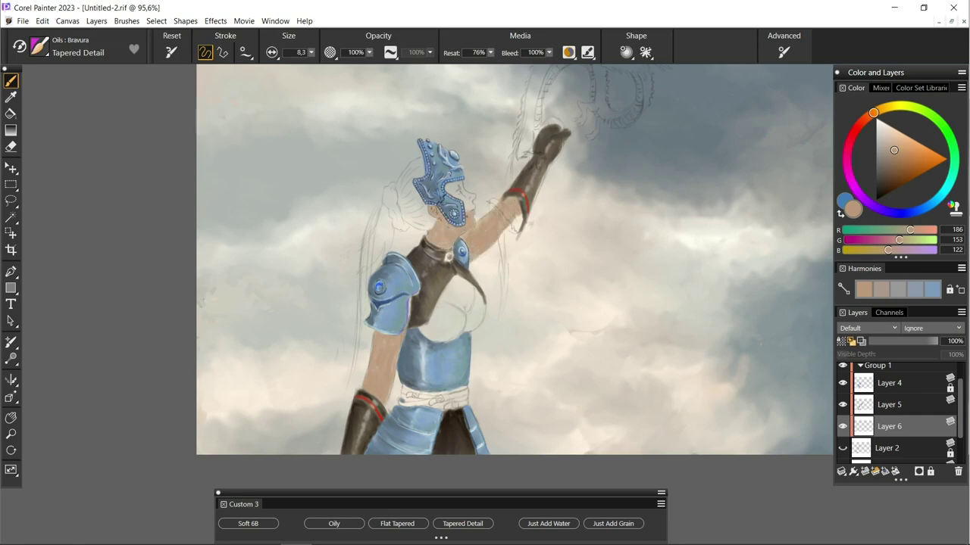
mouse_move(470, 285)
left_mouse_down()
mouse_move(456, 312)
mouse_move(452, 303)
left_mouse_up()
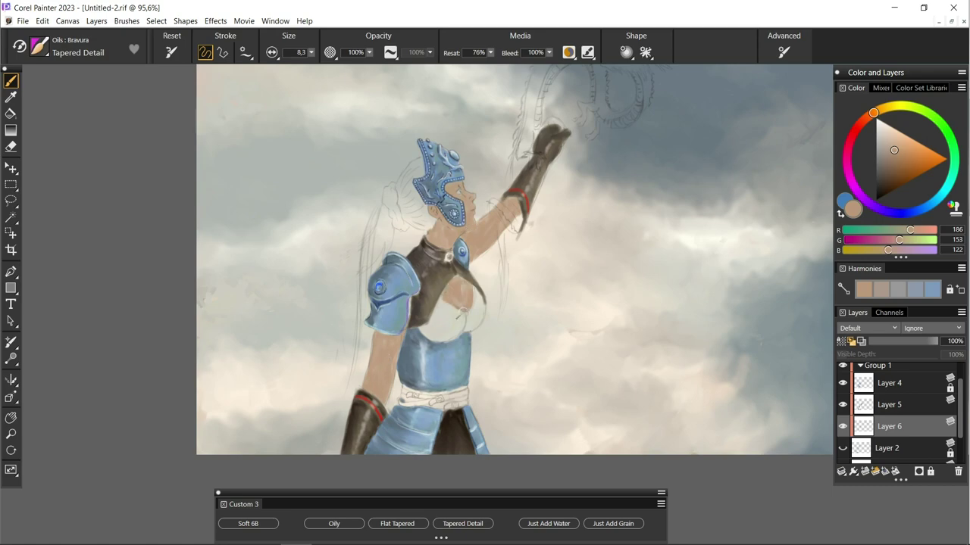
Step: Brighten the left upper arm and the raised arm with light pink
left_click(455, 304, "alt")
mouse_move(397, 337)
left_mouse_down()
mouse_move(381, 400)
mouse_move(378, 388)
left_mouse_up()
mouse_move(508, 212)
left_mouse_down()
mouse_move(474, 254)
mouse_move(469, 244)
mouse_move(510, 215)
left_mouse_up()
Step: Try several skin colours: darker tones, mid pink, cream, near-white and orange
left_click(520, 221, "alt")
left_click(517, 227, "alt")
left_click(512, 209, "alt")
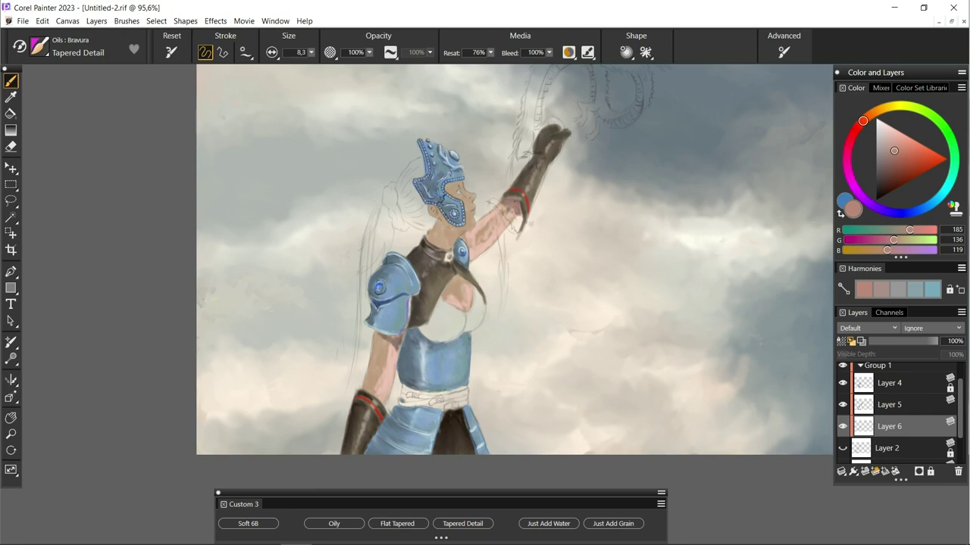
left_click(924, 208)
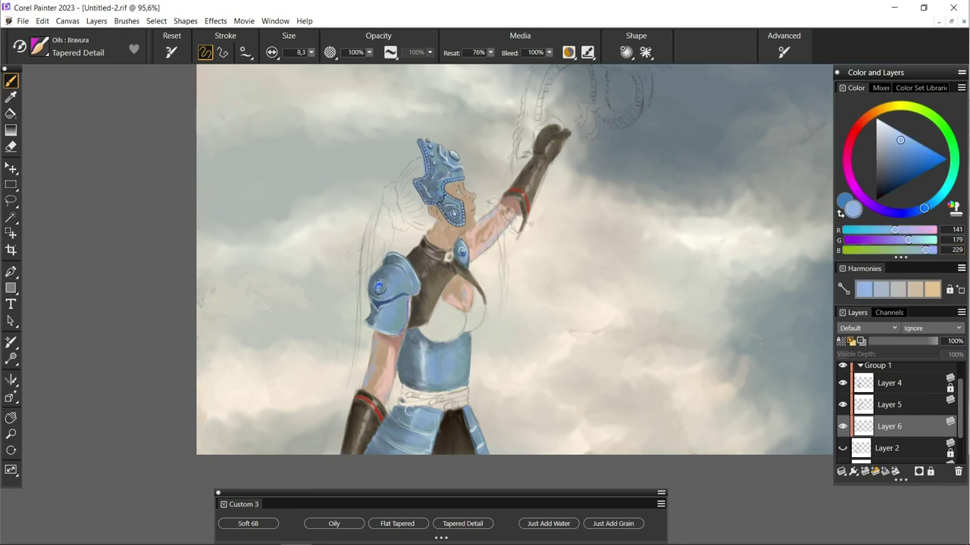
left_click(459, 185, "alt")
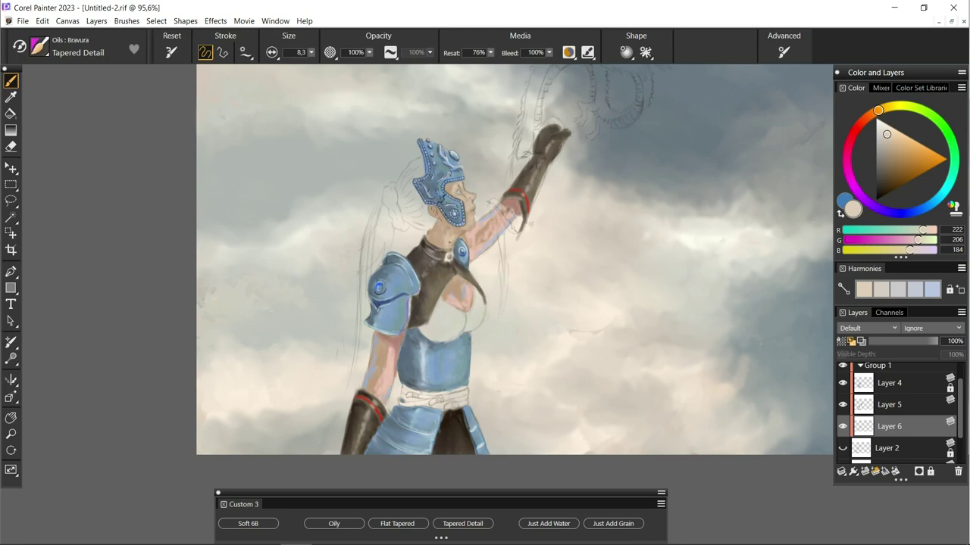
left_click(452, 219, "alt")
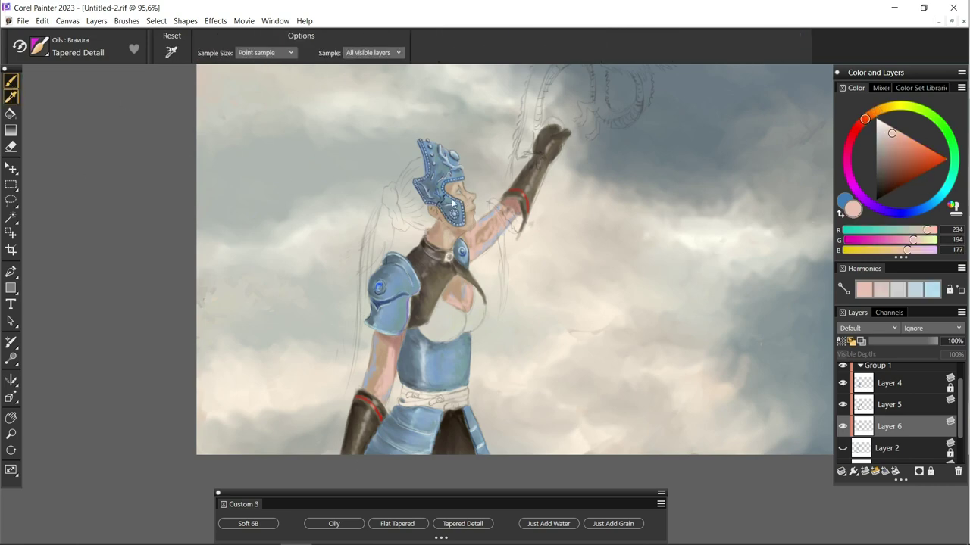
key("ctrl+plus")
left_click(434, 131, "alt")
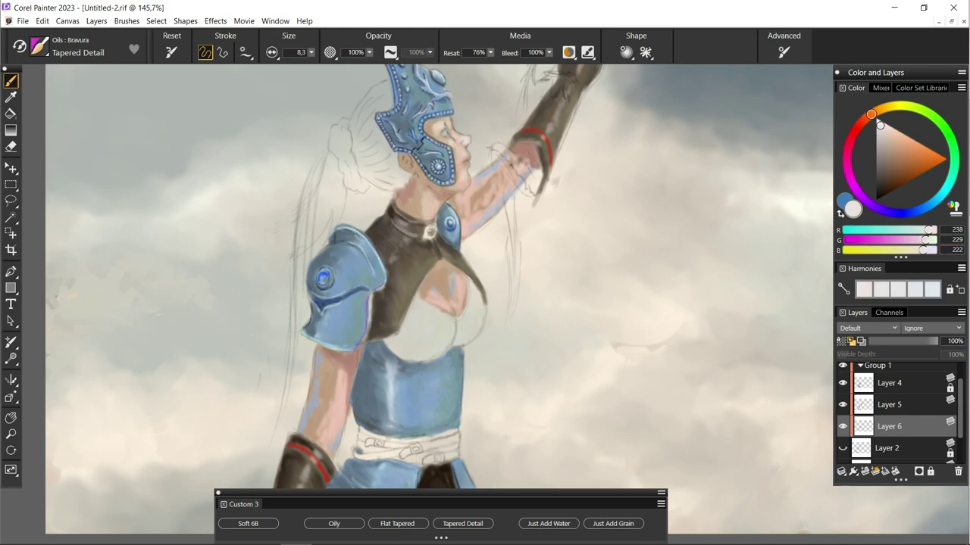
left_click(924, 145)
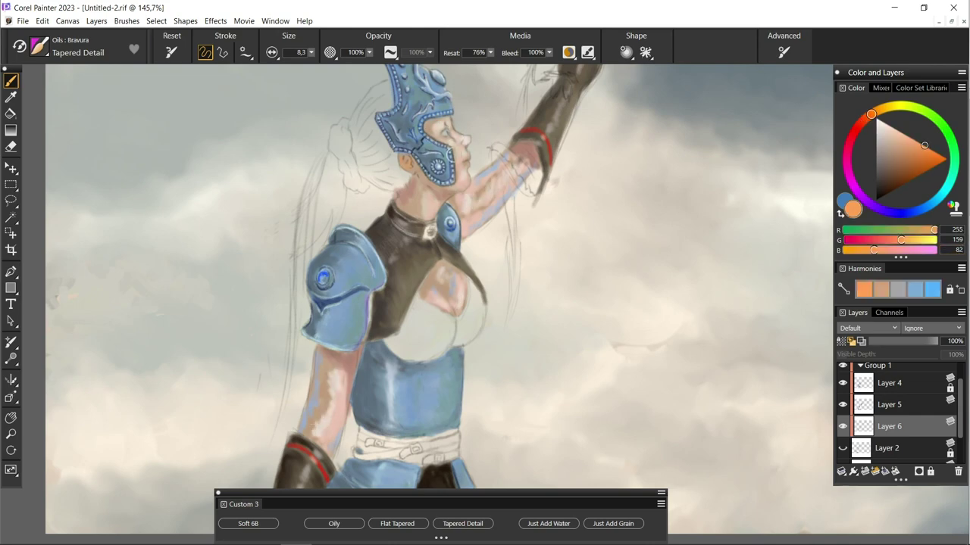
Step: Blend the neck skin tones with Just Add Water and pick a light beige
left_click(548, 524)
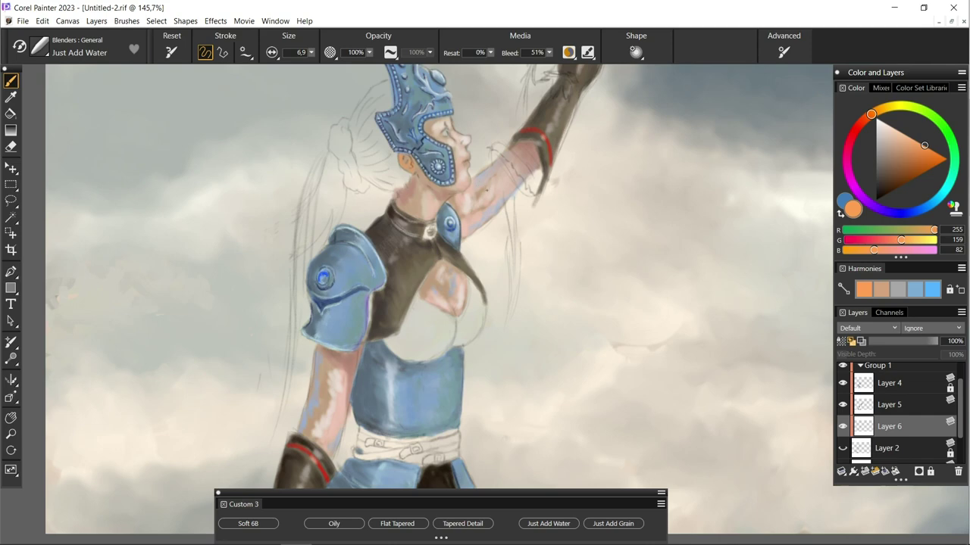
left_click_drag(446, 199, 430, 201)
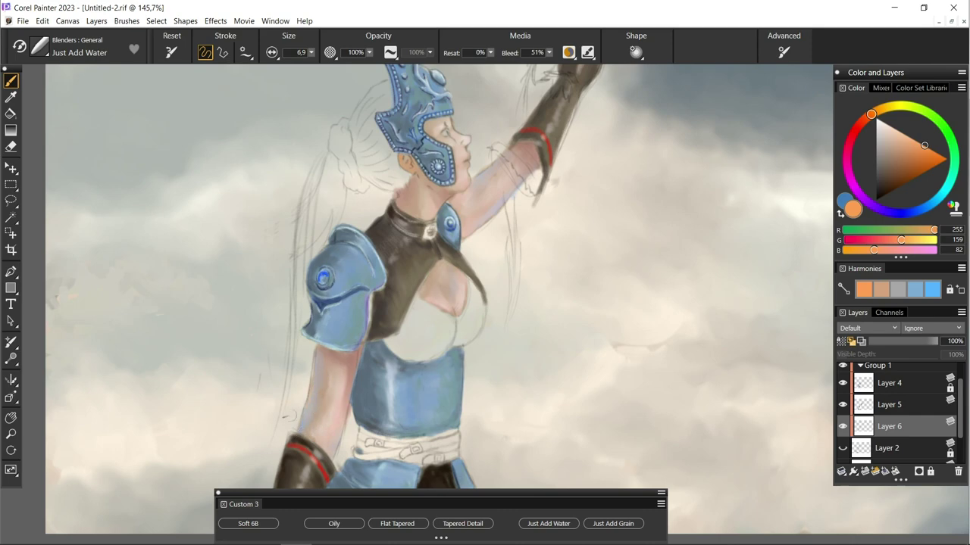
scroll(492, 288, "down", 3)
left_click(898, 172)
left_click(462, 524)
left_click(549, 523)
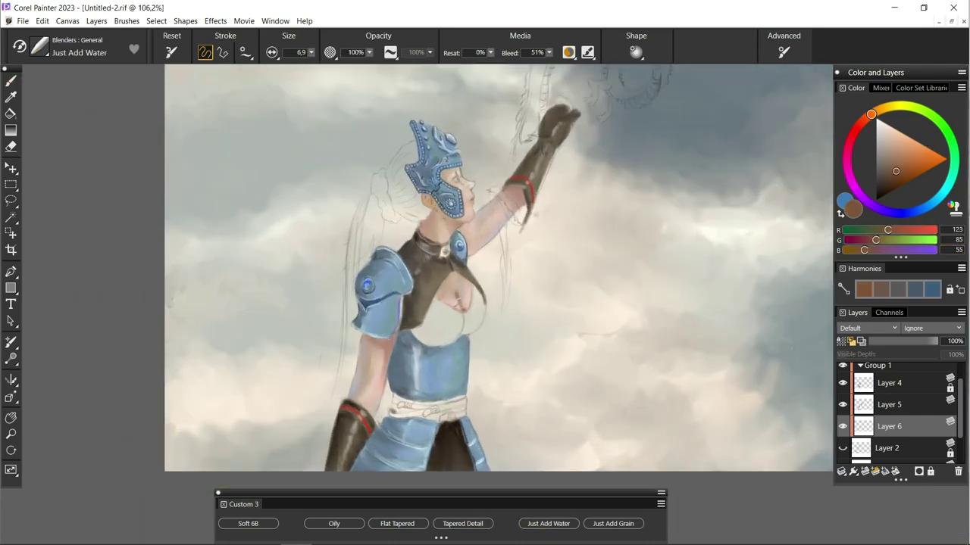
scroll(313, 394, "down", 1)
scroll(313, 394, "down", 1)
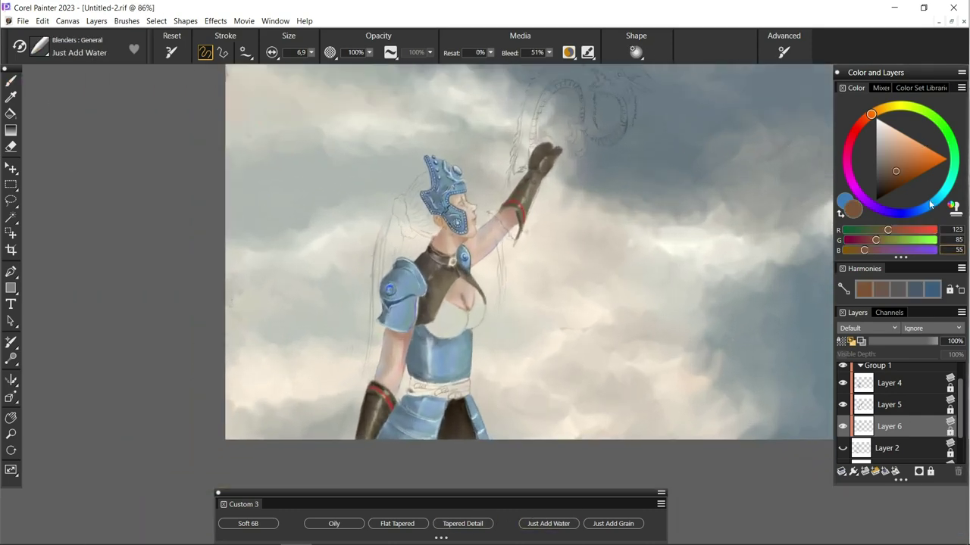
left_click(474, 292, "alt")
Step: Add a new layer above Layer 6
key("ctrl+shift+n")
left_click(477, 296, "alt")
left_click(479, 297, "alt")
left_click(463, 523)
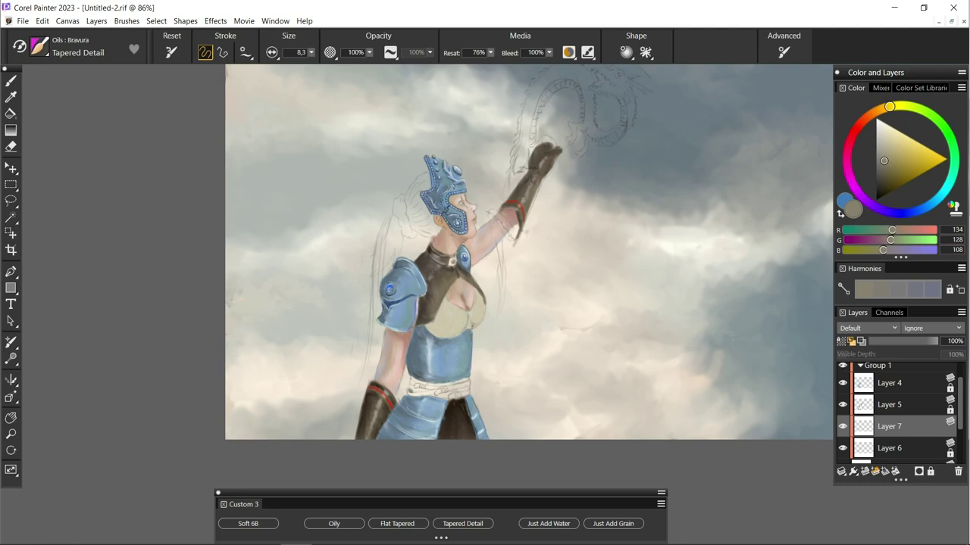
Step: Sample the sky's blue-grey, choose Just Add Water, and toggle the Layer 3 sketch visibility
left_click(807, 175, "alt")
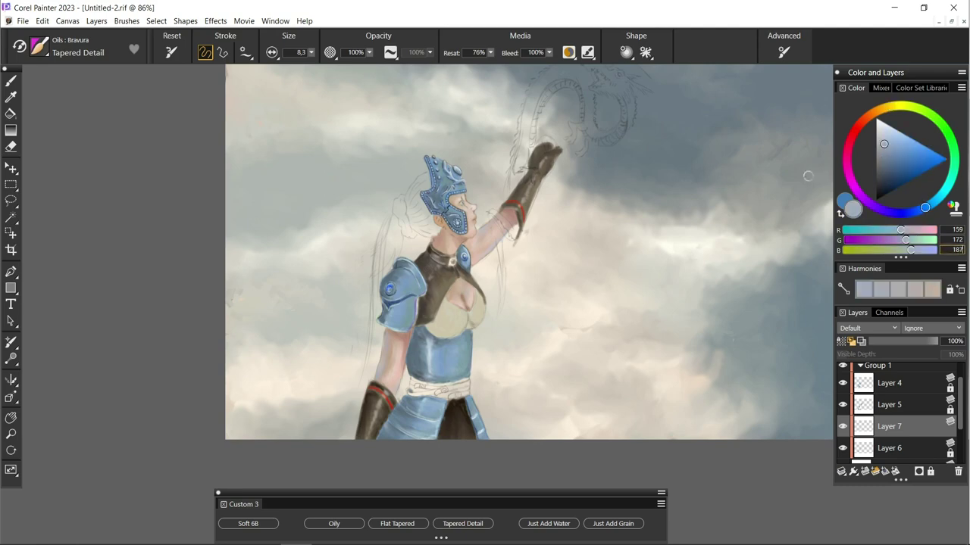
left_click(530, 523)
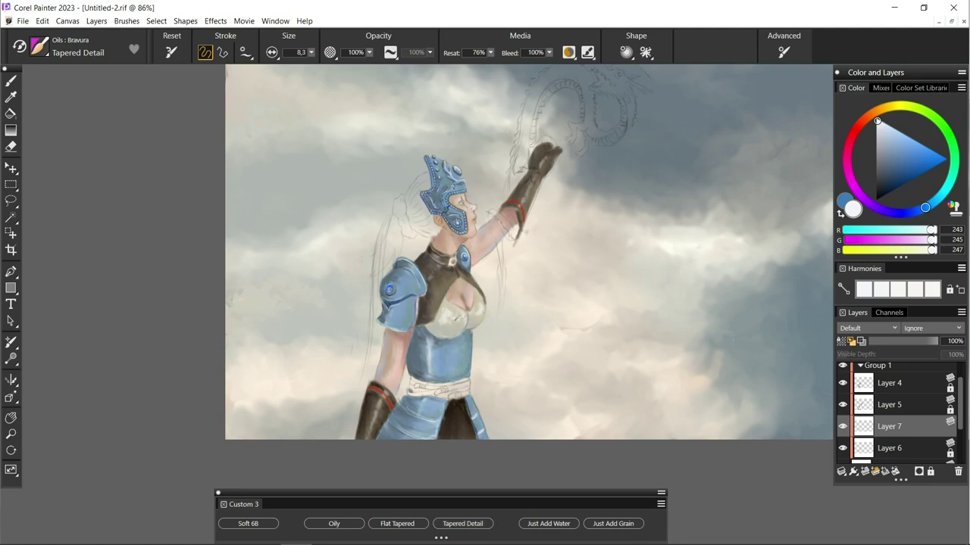
left_click(530, 522)
scroll(894, 409, "up", 1)
left_click(842, 373)
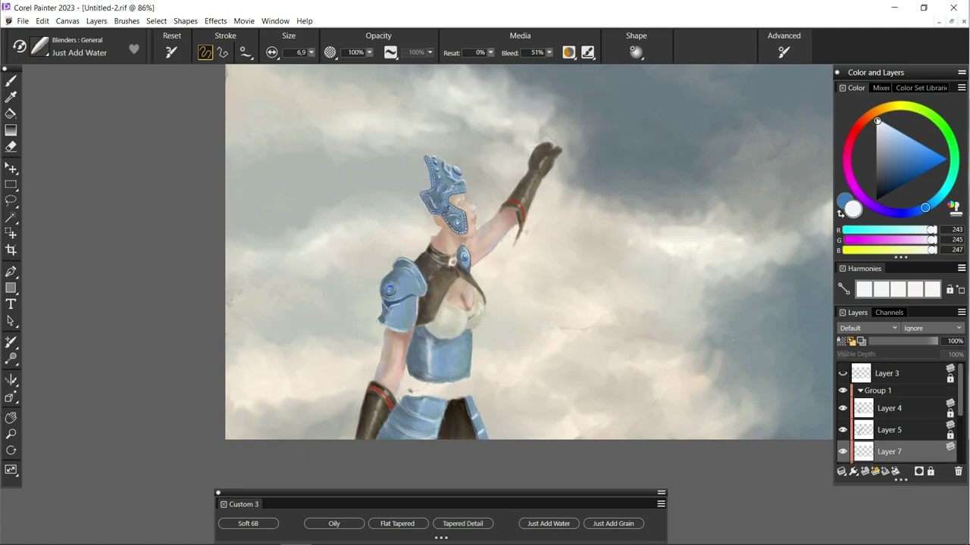
scroll(894, 409, "down", 1)
Step: Select Layer 7 and sample browns and blue-greys, with the brush at size 4.2
left_click(884, 183)
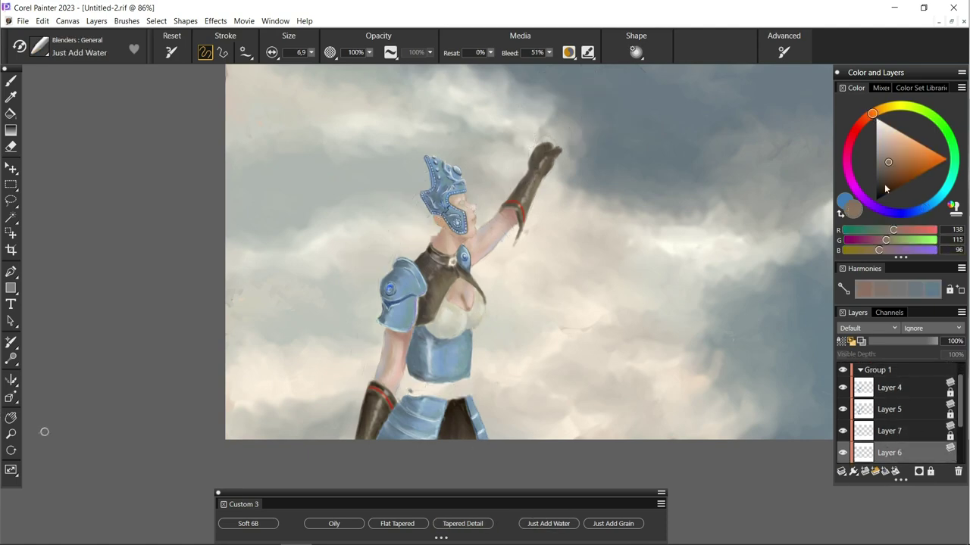
key("bracketleft")
key("bracketleft")
key("bracketleft")
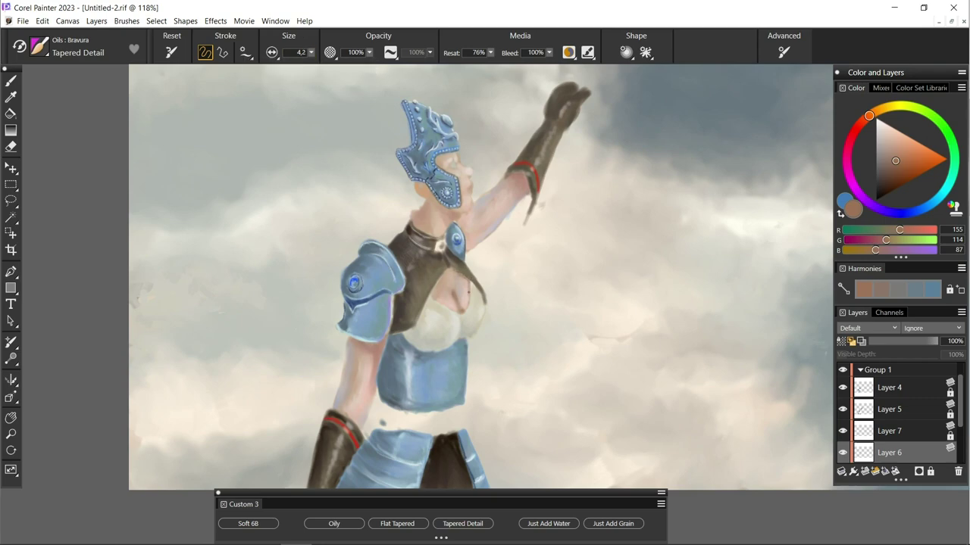
left_click(454, 307, "alt")
left_click(889, 430)
left_click(906, 150)
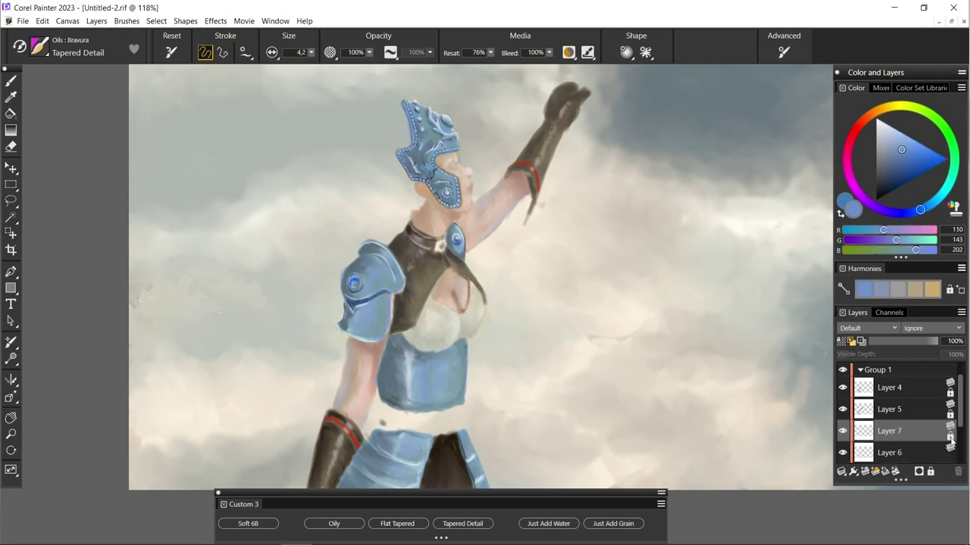
left_click(477, 297, "alt")
left_click(415, 320, "alt")
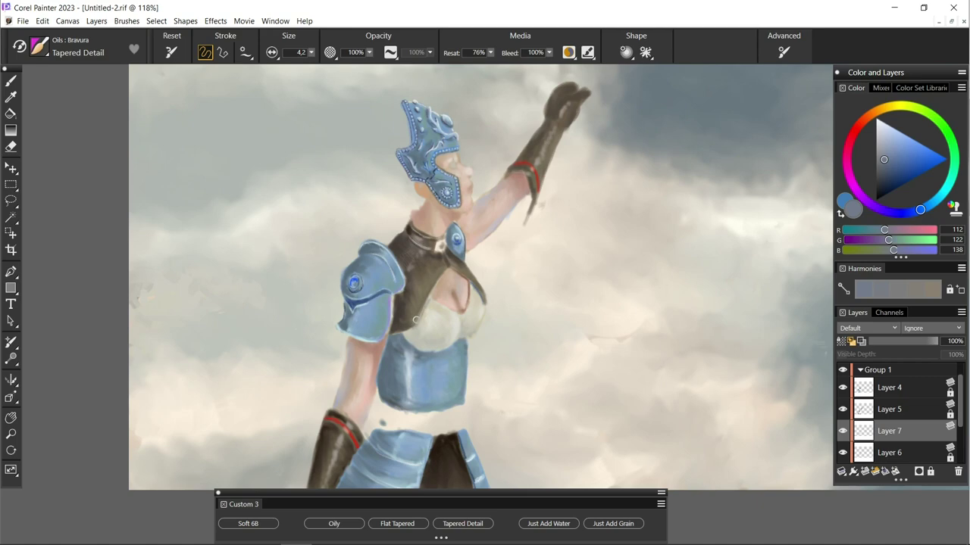
left_click(409, 333, "alt")
Step: Select Layer 4 and pick a very dark blue, alternating Tapered Detail and Just Add Water
left_click(548, 523)
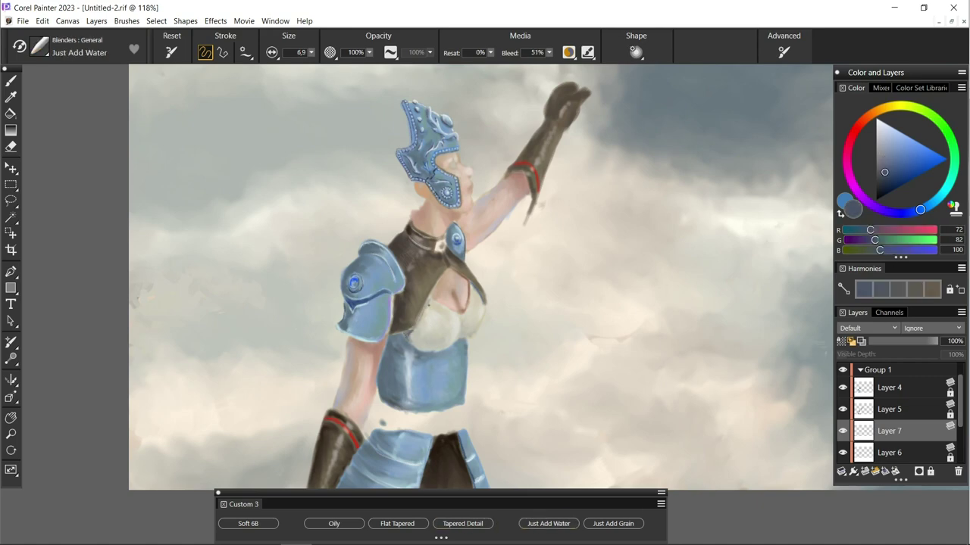
left_click(889, 387)
left_click(363, 326, "alt")
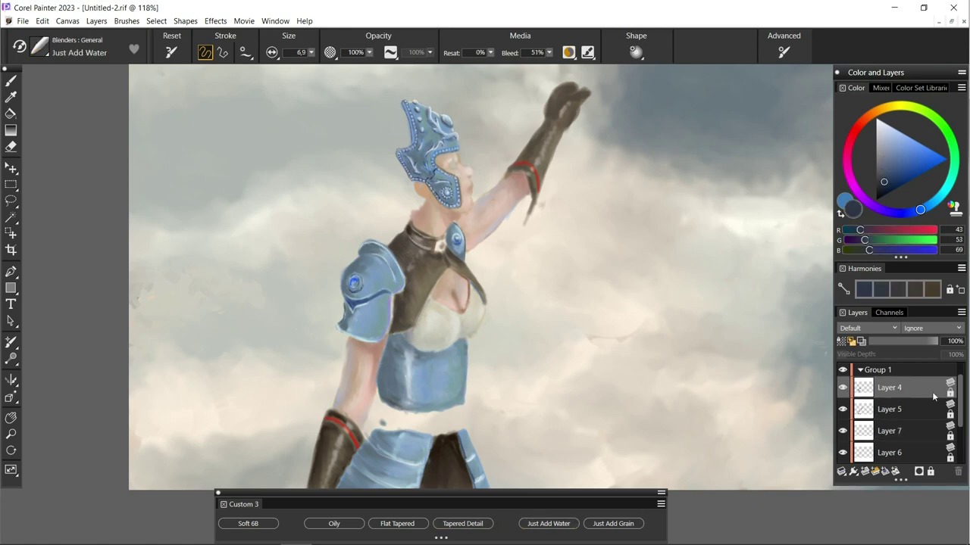
left_click(463, 523)
scroll(470, 379, "down", 2)
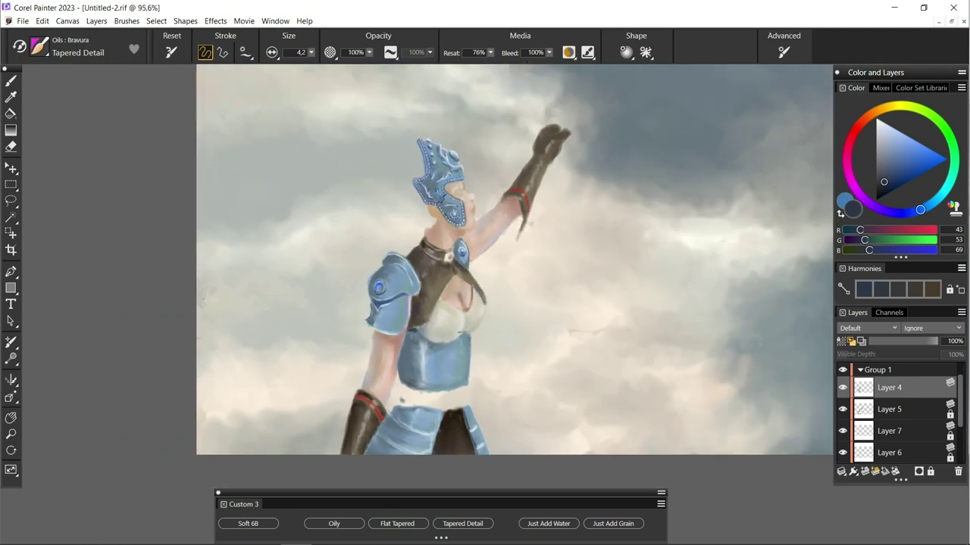
left_click(548, 523)
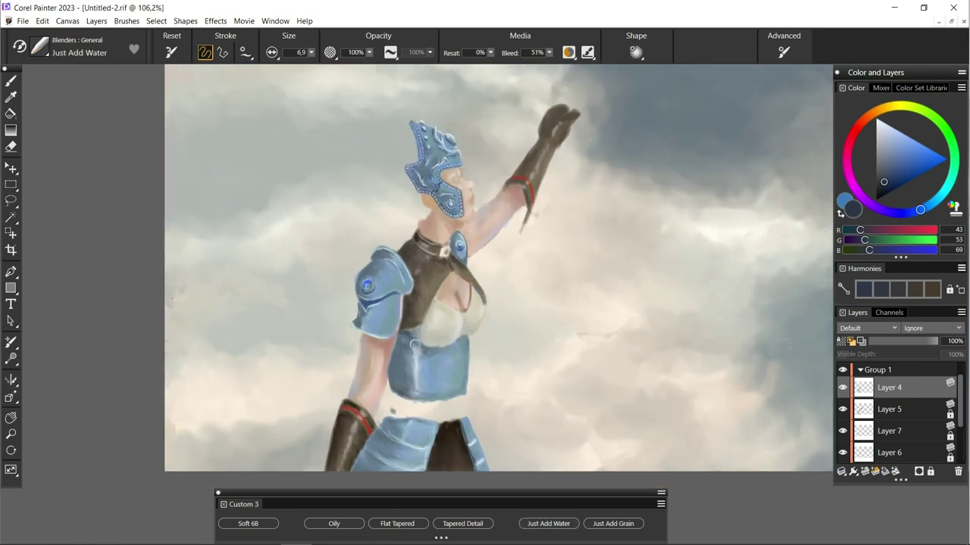
scroll(416, 334, "down", 2)
Step: Pick dark purple on a larger brush, then erase stray sketch lines left of the shoulder
left_click(416, 334, "alt")
left_click(462, 523)
left_click(870, 208)
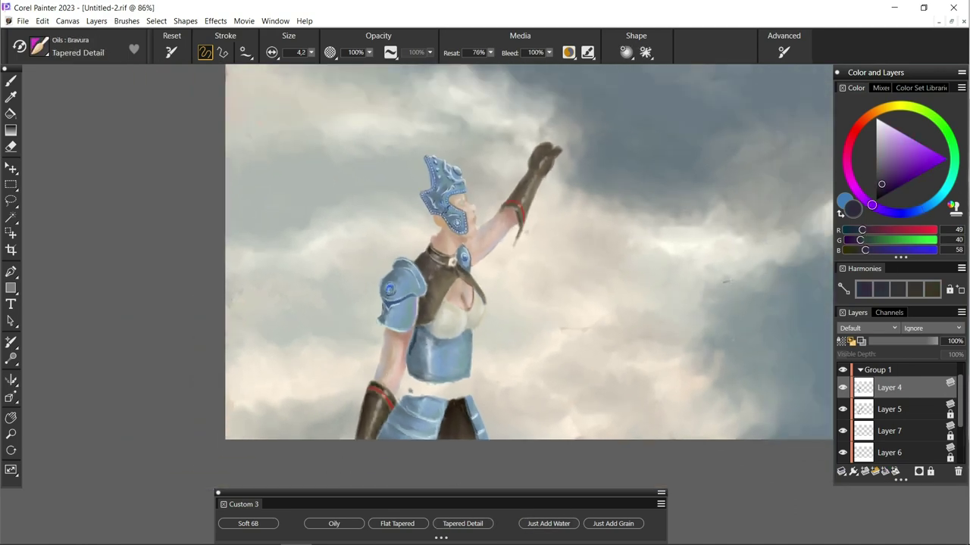
key("bracketright")
left_click(548, 523)
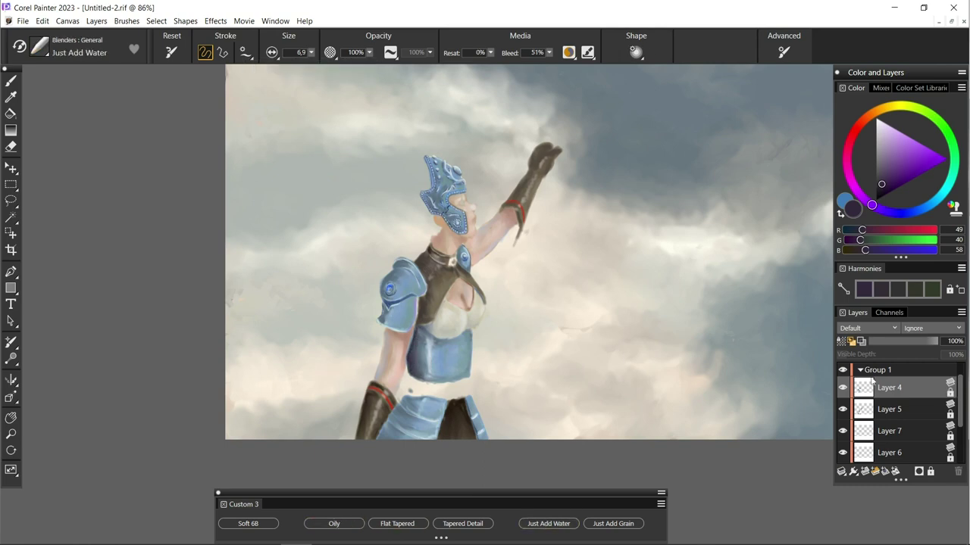
key("n")
left_click_drag(371, 341, 373, 272)
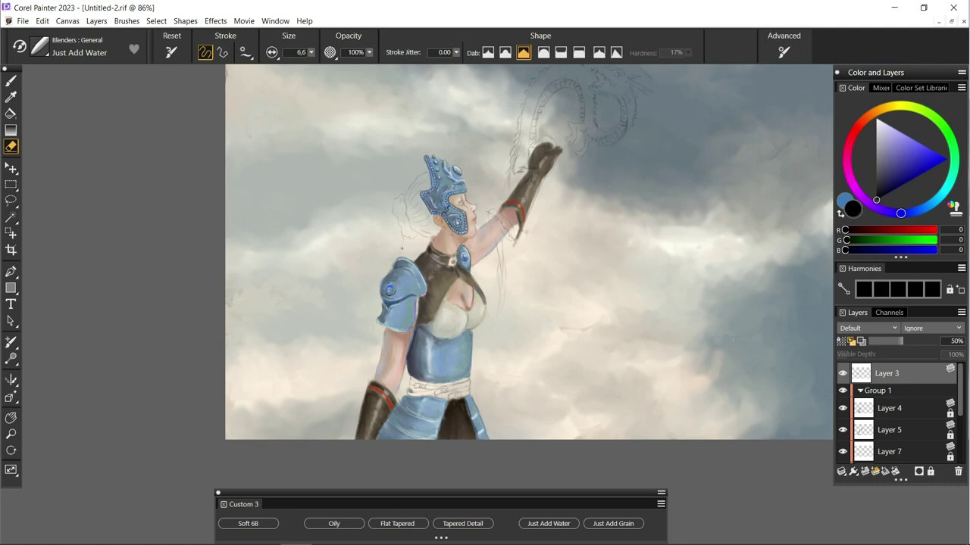
Step: Sample a dark and a light cream colour and select the Oils Tapered Detail brush
scroll(898, 413, "down", 2)
key("ctrl+plus")
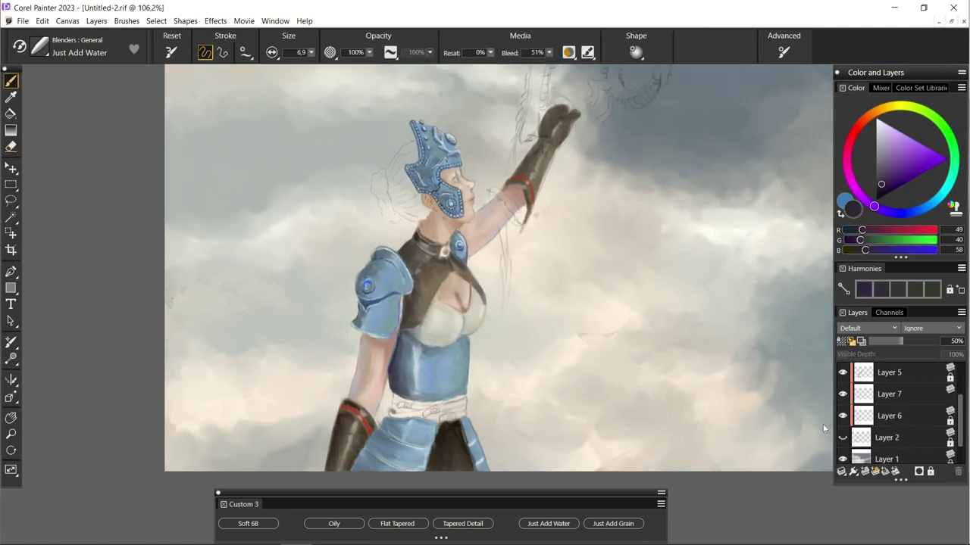
left_click(889, 394)
left_click(424, 307)
key("b")
left_click(462, 523)
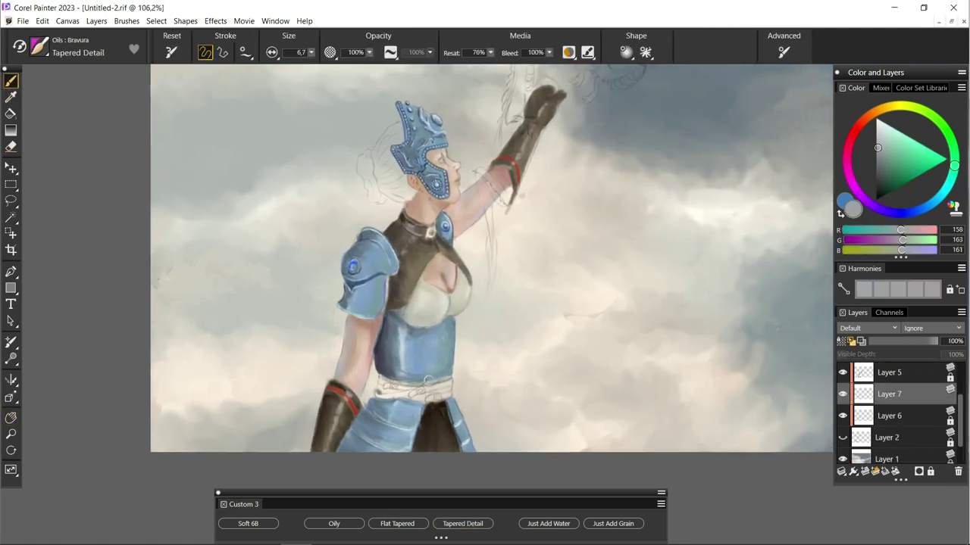
Step: Reframe the view on the girl's figure and pick a warm brown for the hair
scroll(249, 310, "down", 3)
key("m")
scroll(316, 298, "up", 1)
left_click(889, 416)
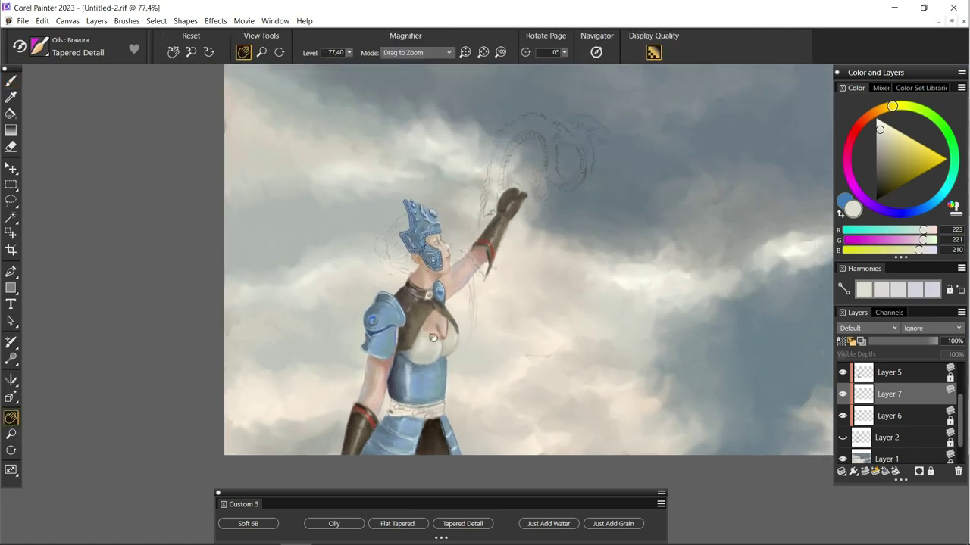
key("b")
scroll(404, 303, "up", 1)
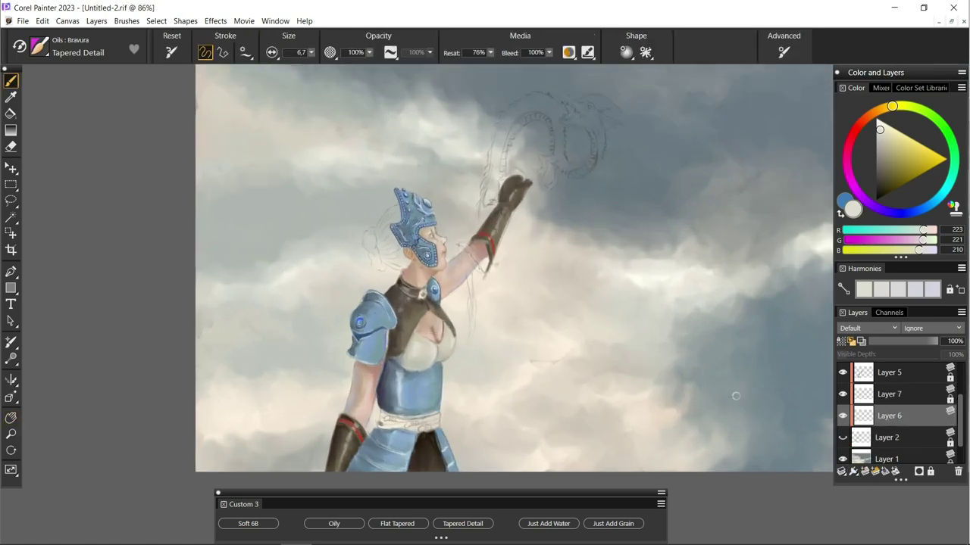
scroll(362, 262, "up", 1)
left_click(904, 178)
Step: Paint brown hair beneath the helmet, shading it with dark grey and blue-grey strokes
mouse_move(377, 247)
left_mouse_down()
mouse_move(362, 255)
mouse_move(349, 235)
mouse_move(371, 227)
mouse_move(358, 203)
mouse_move(342, 210)
mouse_move(364, 171)
mouse_move(336, 214)
mouse_move(327, 202)
mouse_move(338, 258)
mouse_move(323, 208)
left_mouse_up()
left_click(897, 289)
mouse_move(366, 179)
left_mouse_down()
mouse_move(349, 193)
mouse_move(351, 224)
mouse_move(368, 239)
left_mouse_up()
mouse_move(339, 203)
left_mouse_down()
mouse_move(372, 249)
mouse_move(343, 229)
left_mouse_up()
left_click(361, 188, "alt")
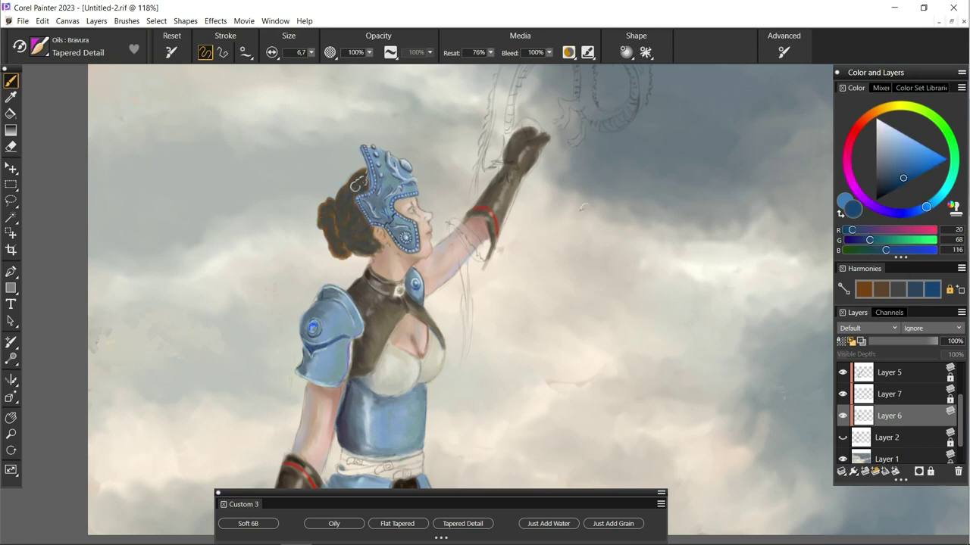
mouse_move(361, 188)
left_mouse_down()
mouse_move(365, 241)
mouse_move(333, 245)
mouse_move(334, 215)
mouse_move(331, 224)
left_mouse_up()
Step: Pick a dark navy and return to a slightly larger Tapered Detail brush
left_click(658, 165, "alt")
key("w")
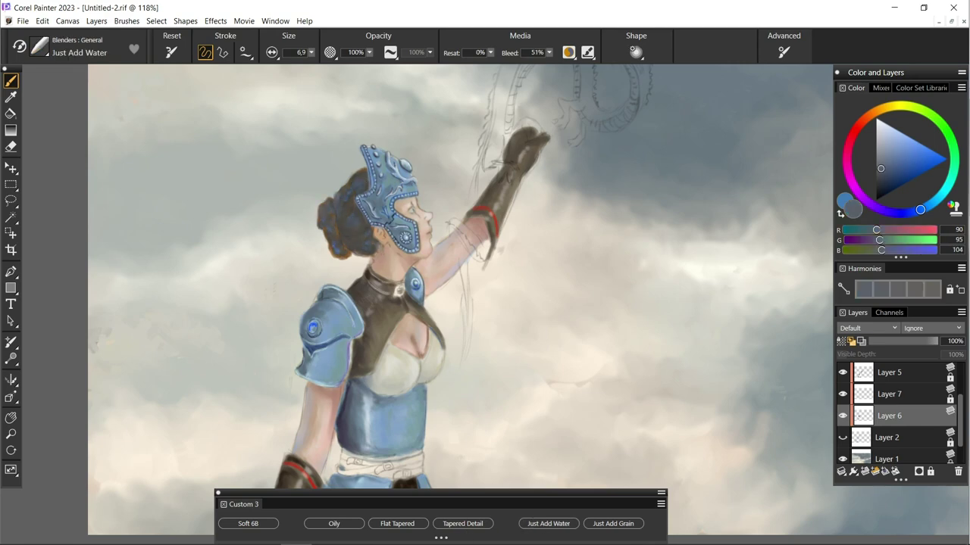
left_click(361, 183, "alt")
key("t")
key("bracketright")
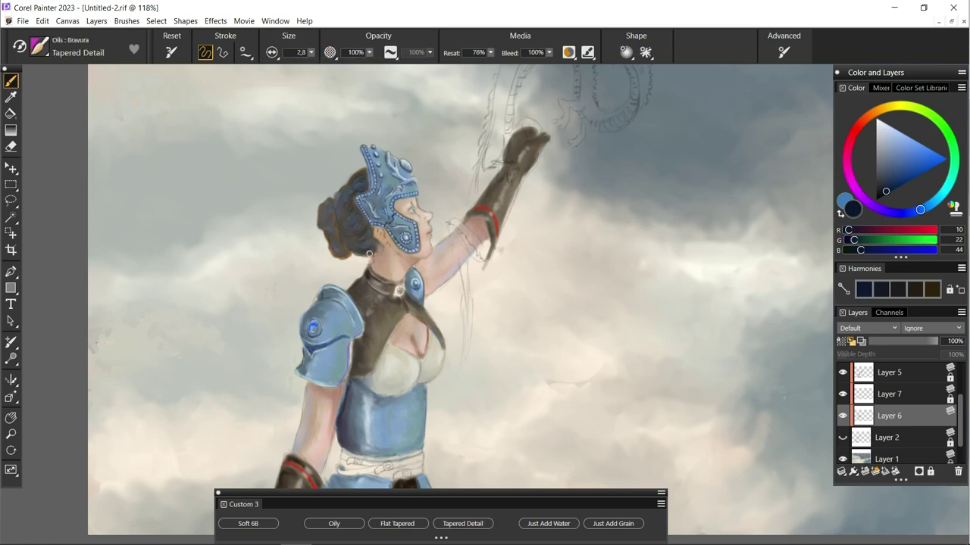
Step: Darken the hair bun, its orange edges and the hair beside the helmet with navy
scroll(515, 303, "up", 3)
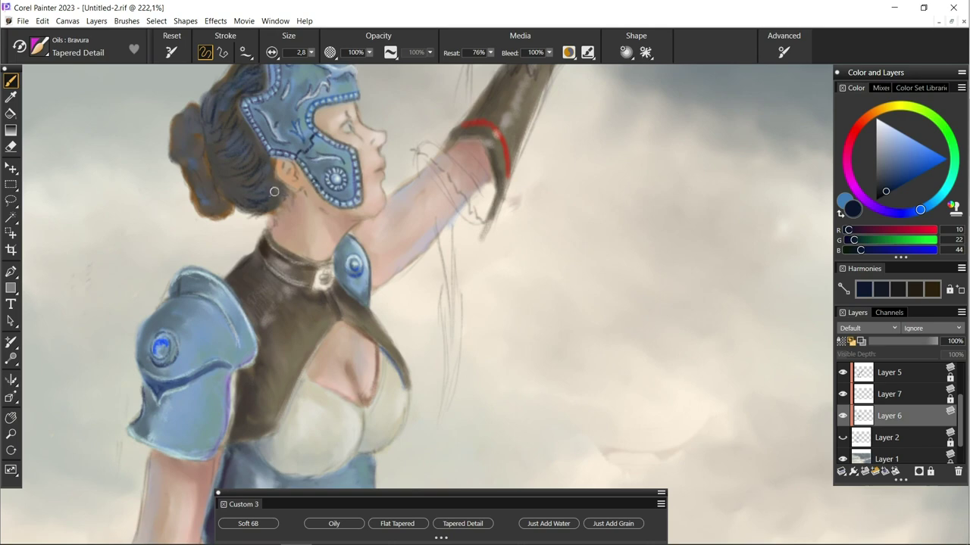
mouse_move(261, 161)
left_mouse_down()
mouse_move(195, 114)
mouse_move(196, 155)
left_mouse_up()
mouse_move(180, 121)
left_mouse_down()
mouse_move(182, 159)
mouse_move(209, 163)
mouse_move(228, 214)
mouse_move(195, 200)
mouse_move(184, 172)
left_mouse_up()
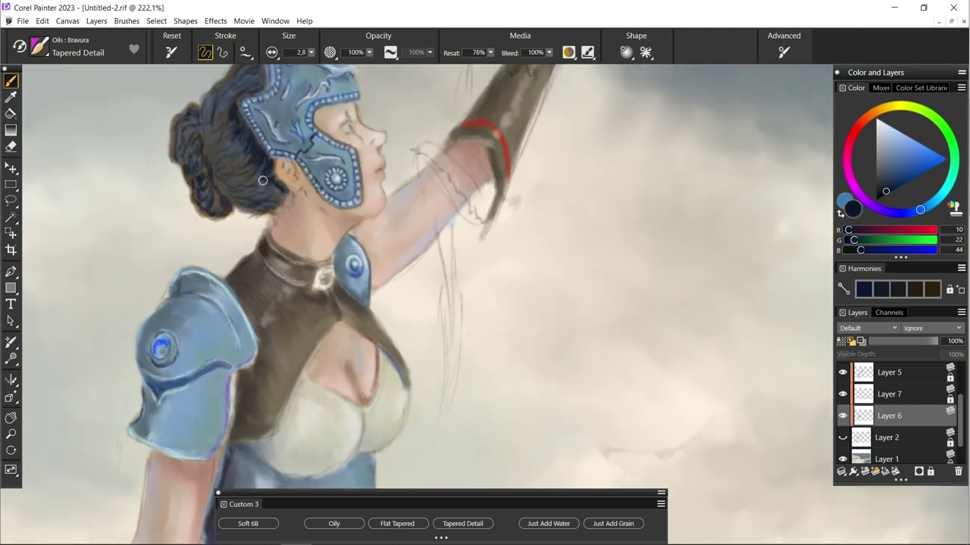
scroll(331, 141, "down", 2)
left_click_drag(331, 142, 321, 163)
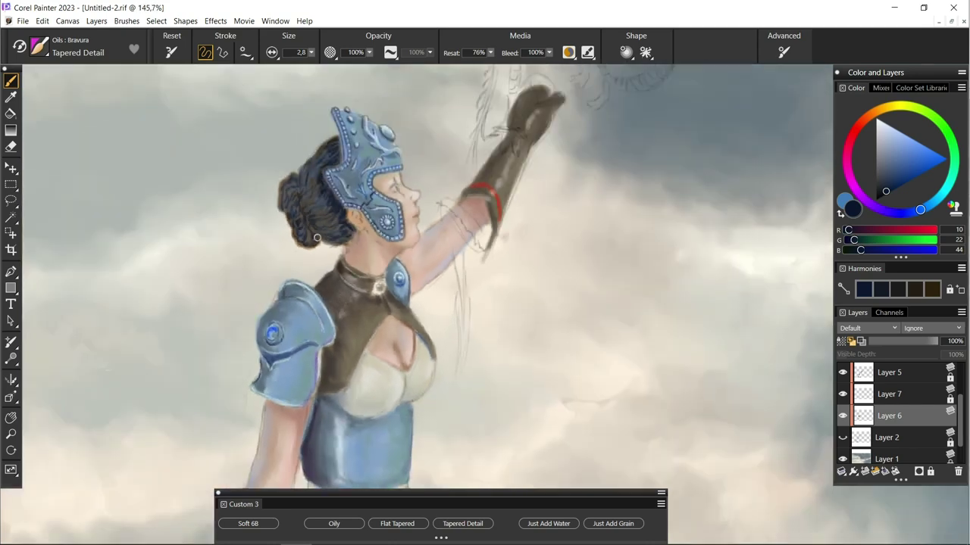
Step: Mix a blue-lavender colour and switch to a smaller Soft 6B pencil
left_click(549, 523)
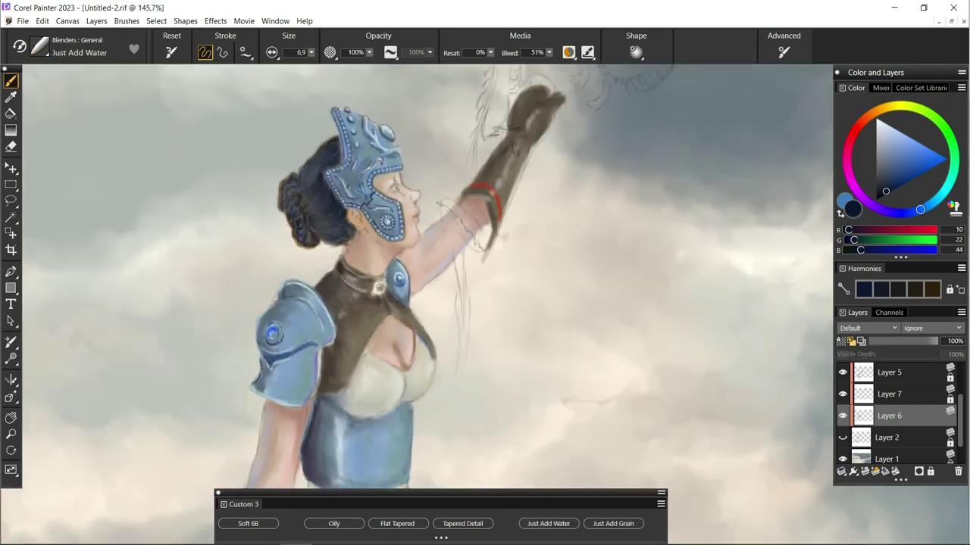
left_click(463, 523)
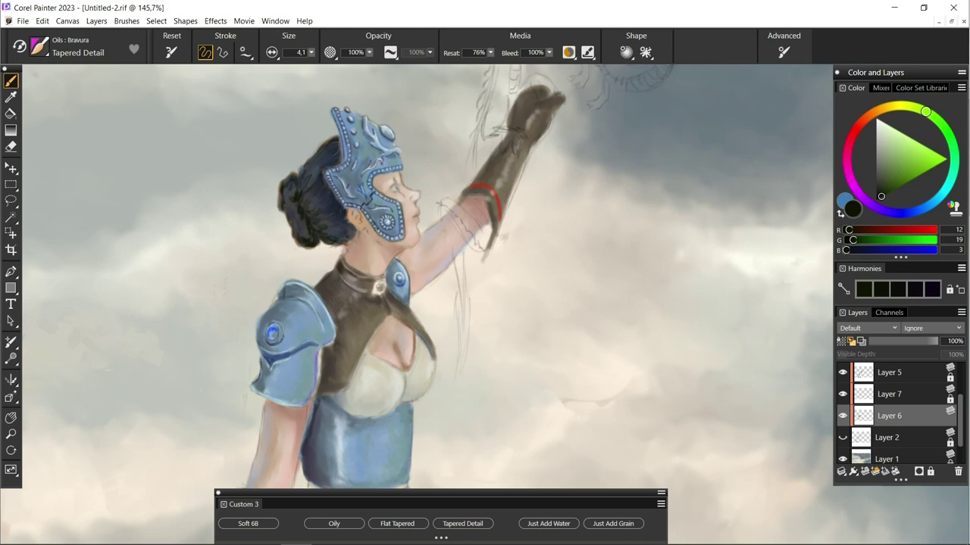
left_click(878, 165)
left_click_drag(913, 200, 899, 213)
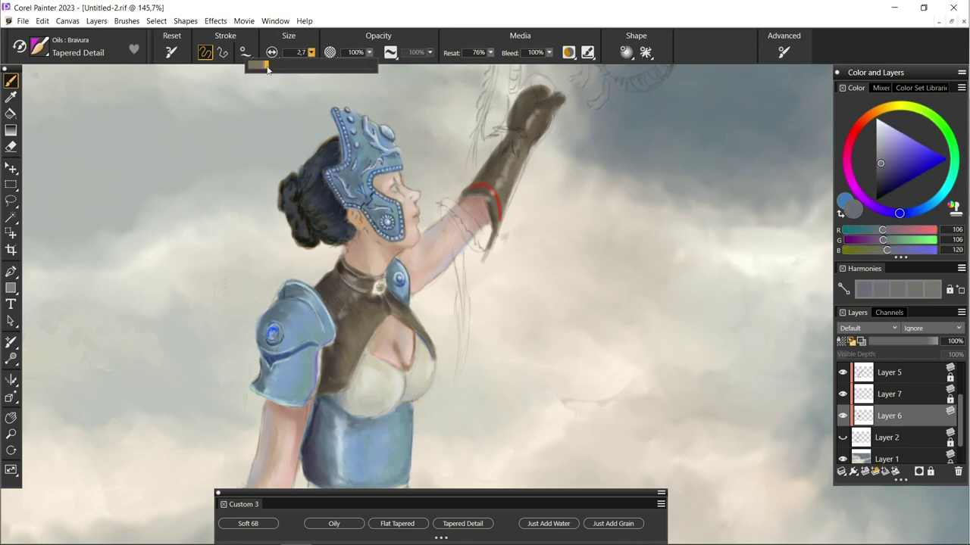
left_click(248, 524)
key("bracketleft")
key("bracketleft")
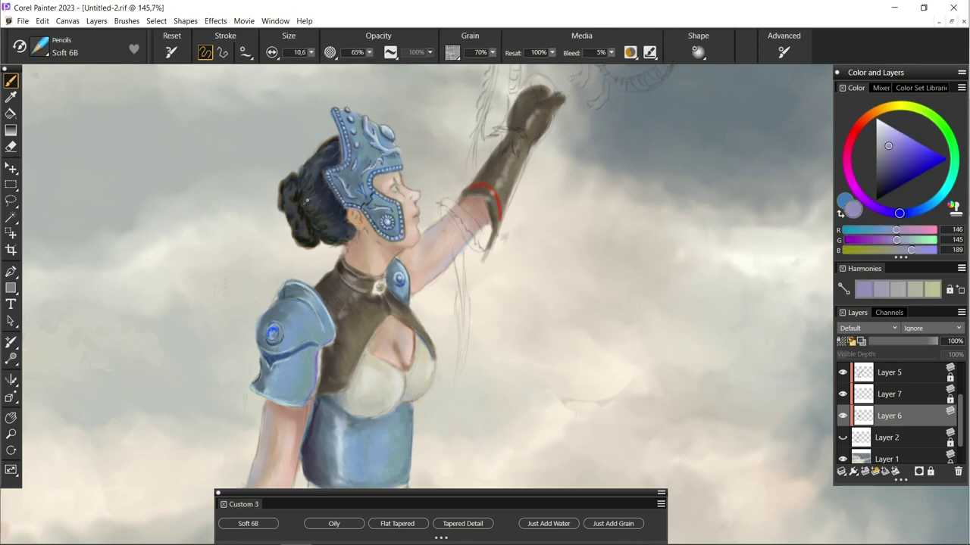
left_click(327, 235, "alt")
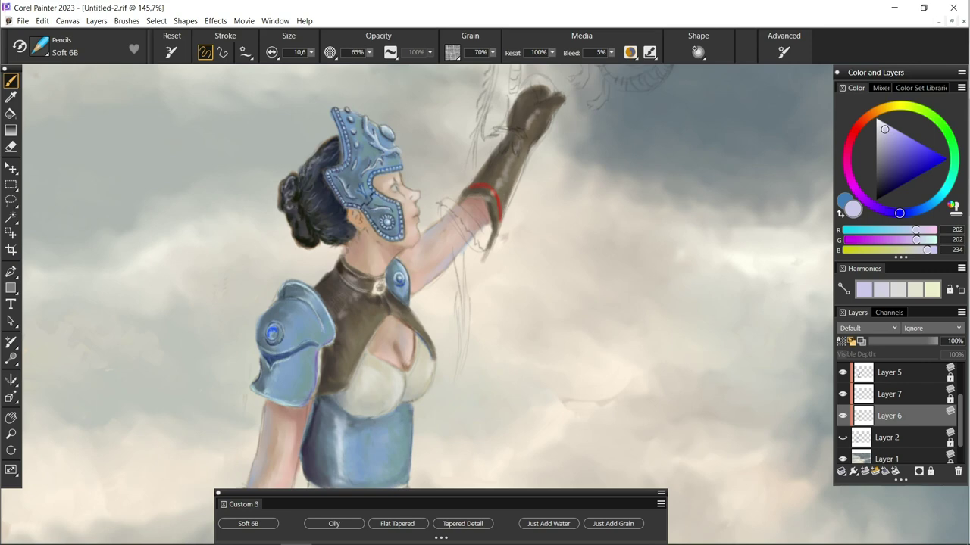
Step: Alternate between Just Add Water, Tapered Detail and Soft 6B brushes, picking a skin tone
key("slash")
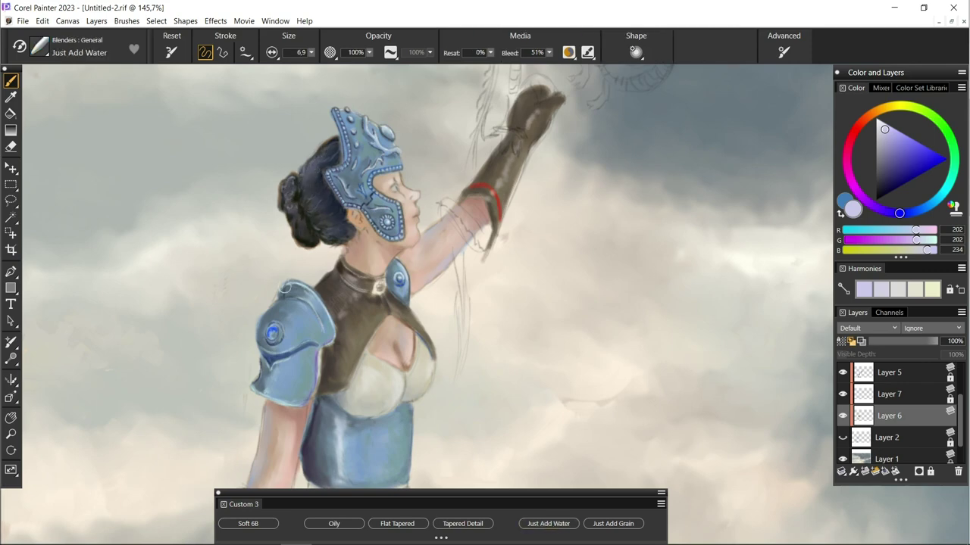
key("slash")
left_click(247, 523)
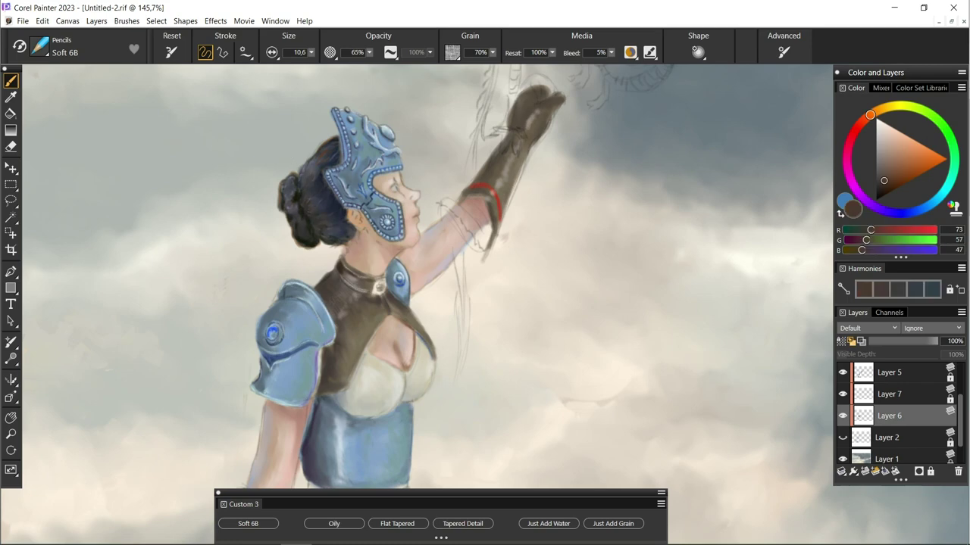
left_click(337, 206, "alt")
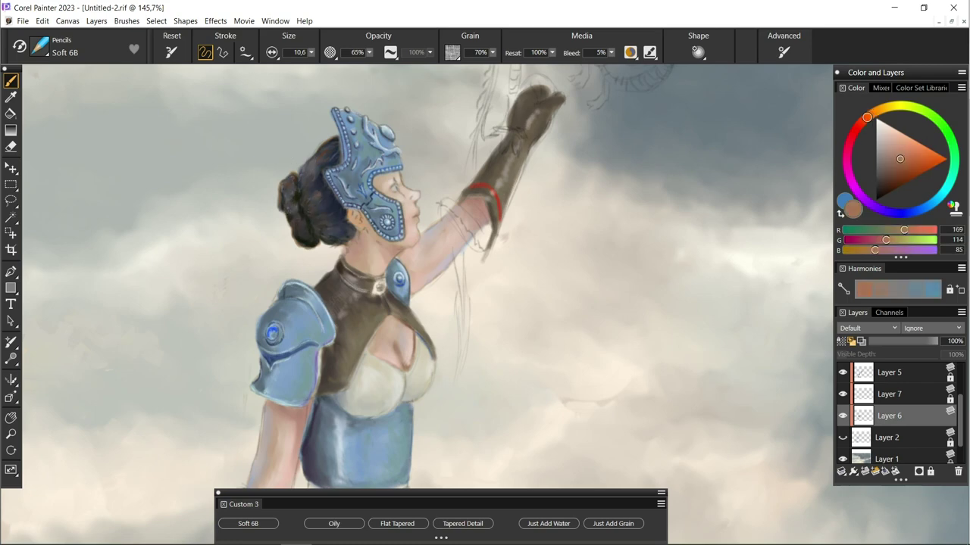
left_click(548, 523)
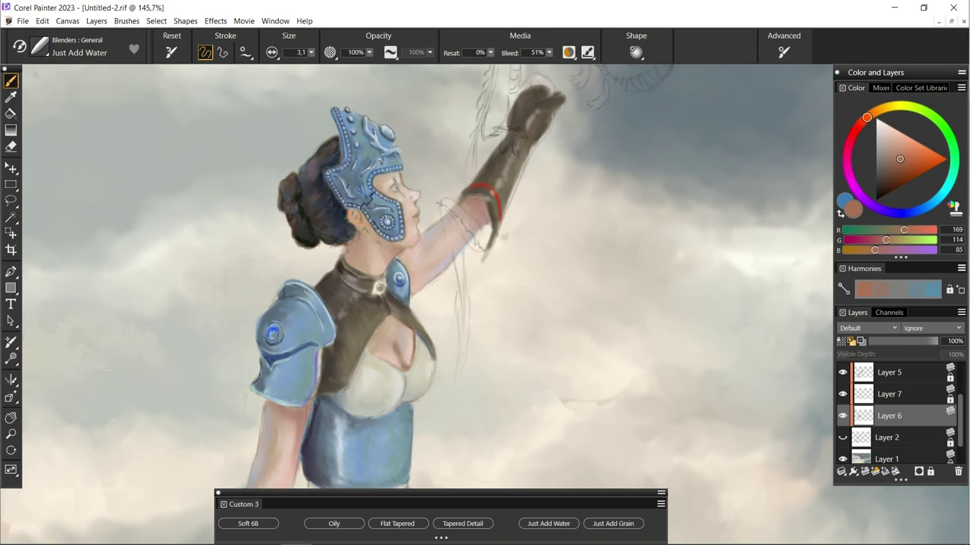
key("n")
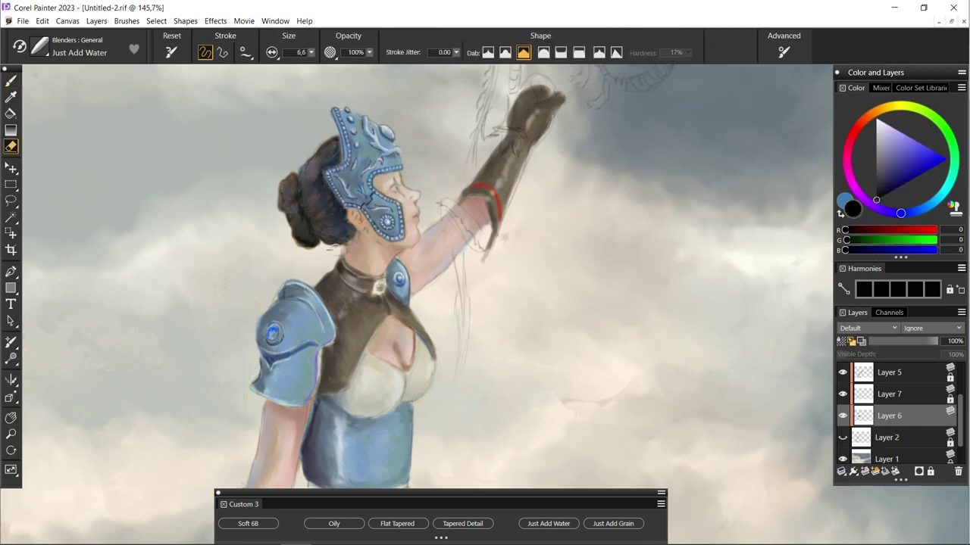
key("b")
left_click(463, 523)
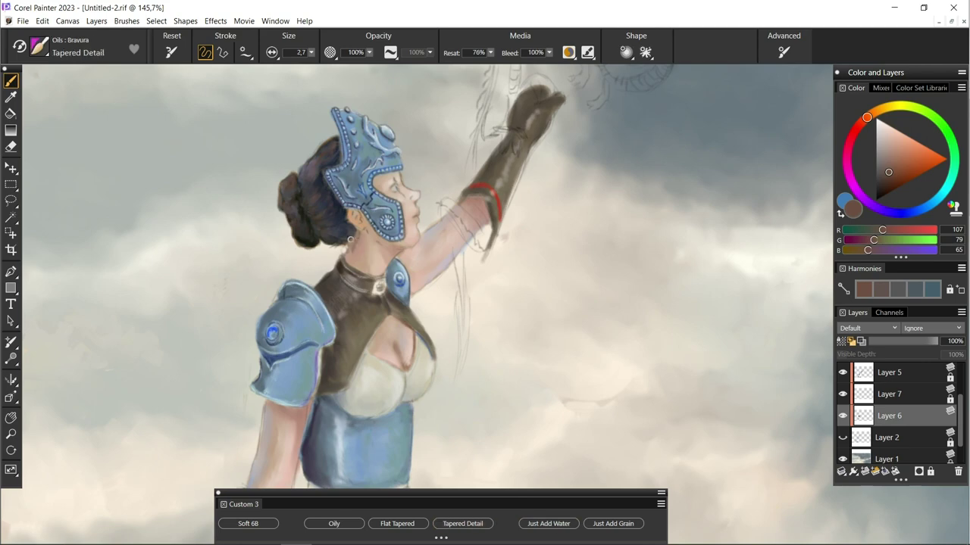
left_click(549, 523)
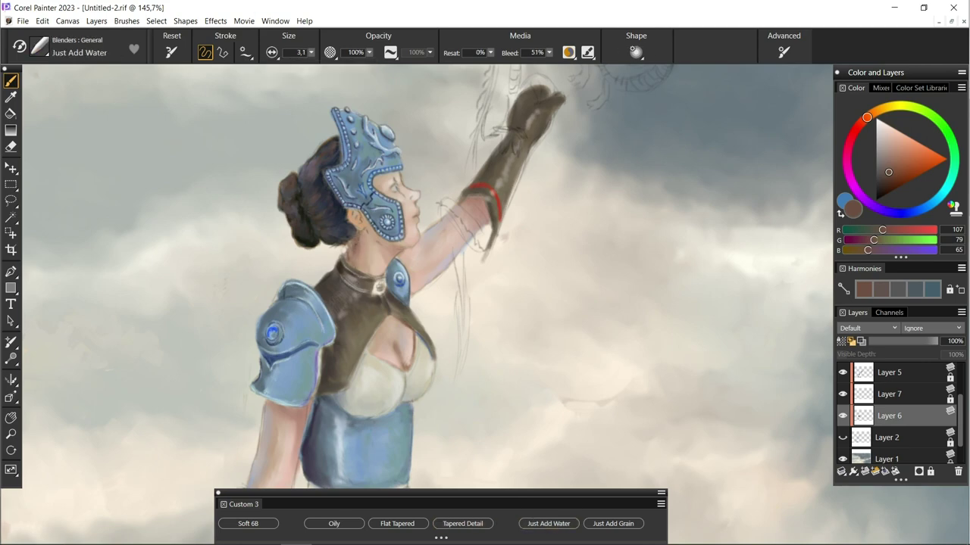
scroll(351, 274, "down", 3)
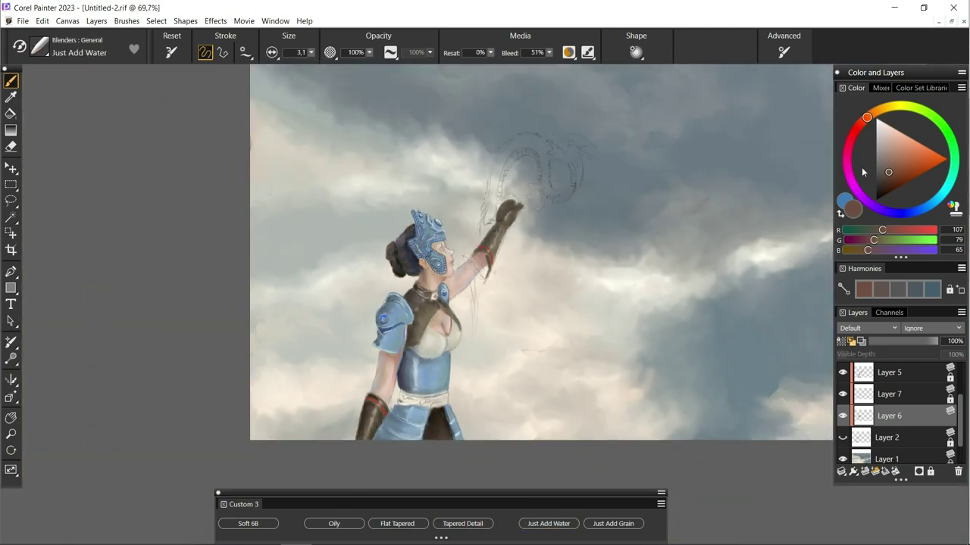
Step: Cycle between Soft 6B, Just Add Water and Tapered Detail brushes and pick a light grey
left_click(248, 523)
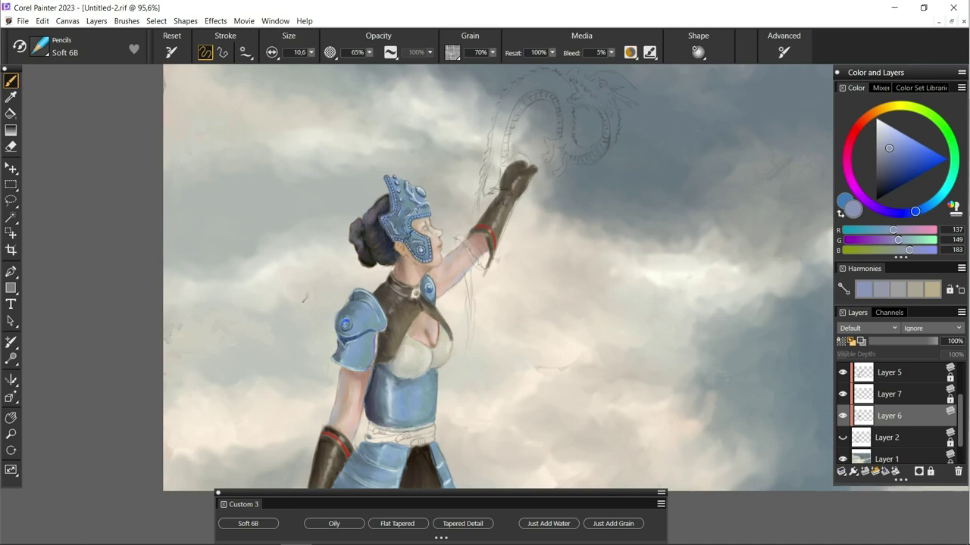
left_click(548, 524)
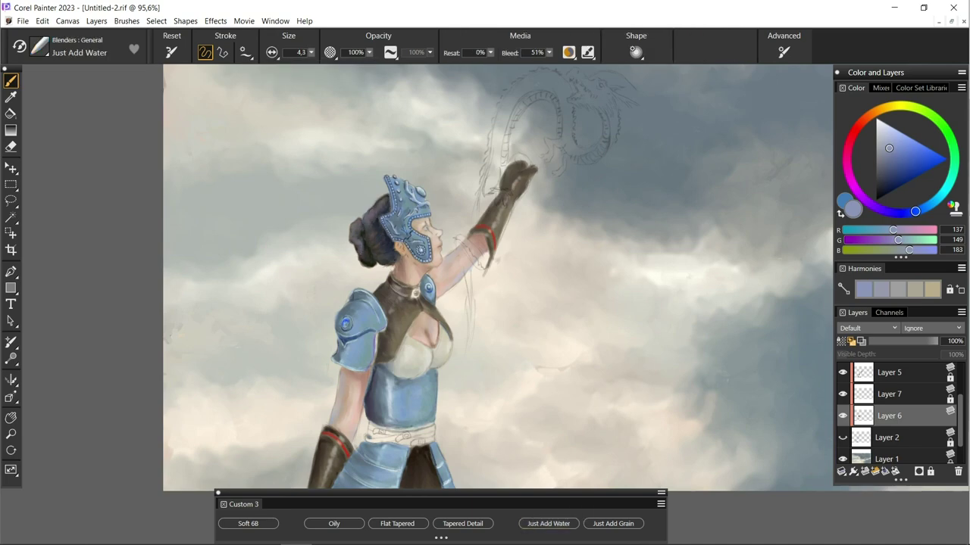
left_click(248, 523)
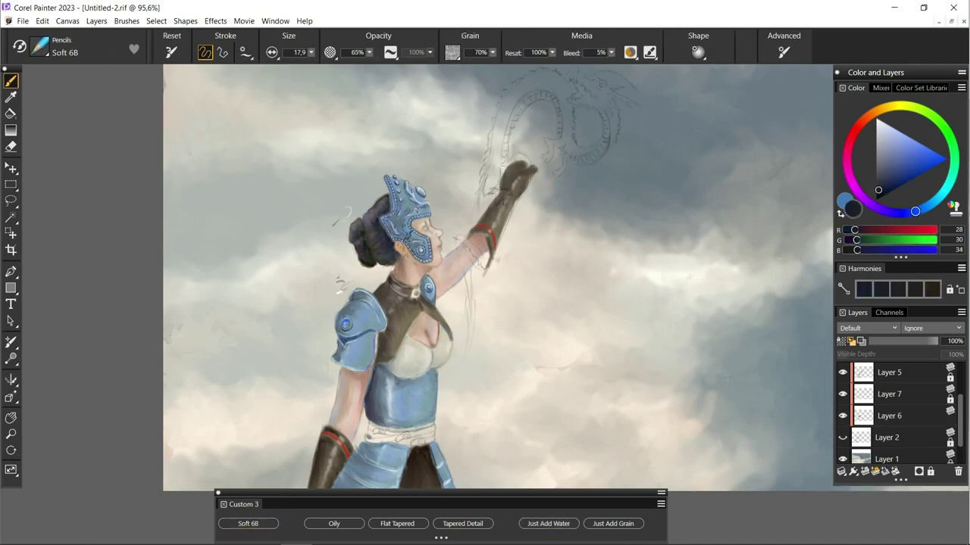
scroll(485, 303, "up", 3)
scroll(485, 303, "up", 2)
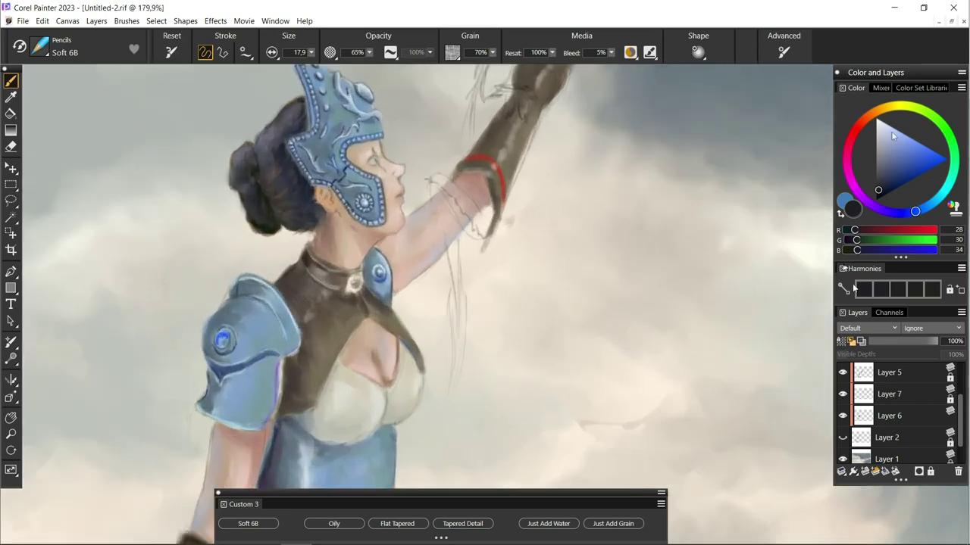
left_click(463, 524)
left_click(890, 416)
Step: Sample browns, the eye's near-black and the hair's dark navy from the figure
left_click(373, 135, "alt")
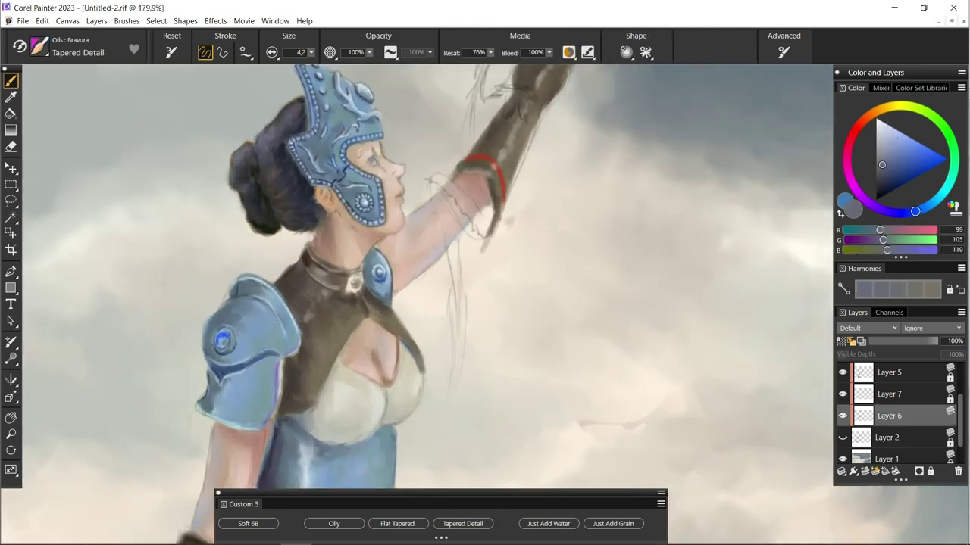
left_click(375, 153, "alt")
left_click(888, 192)
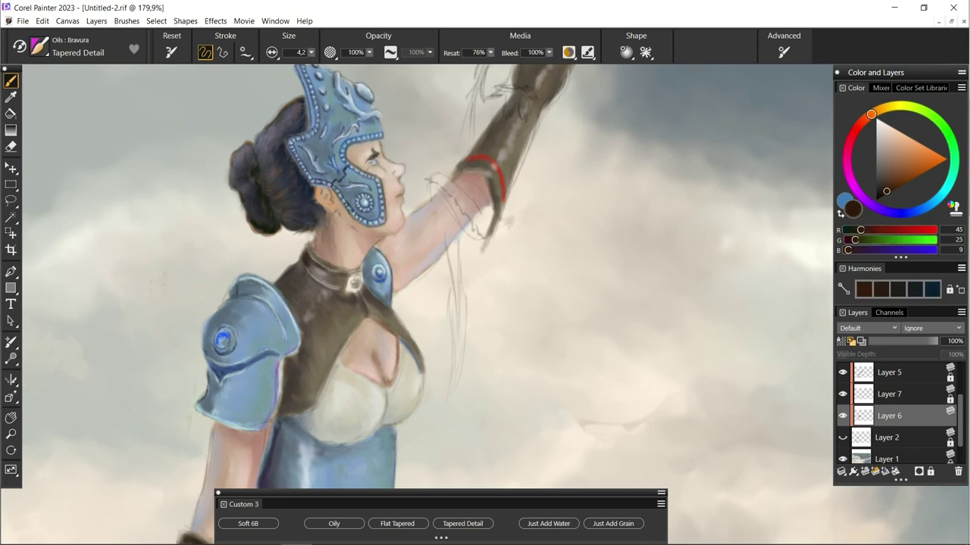
left_click(879, 196)
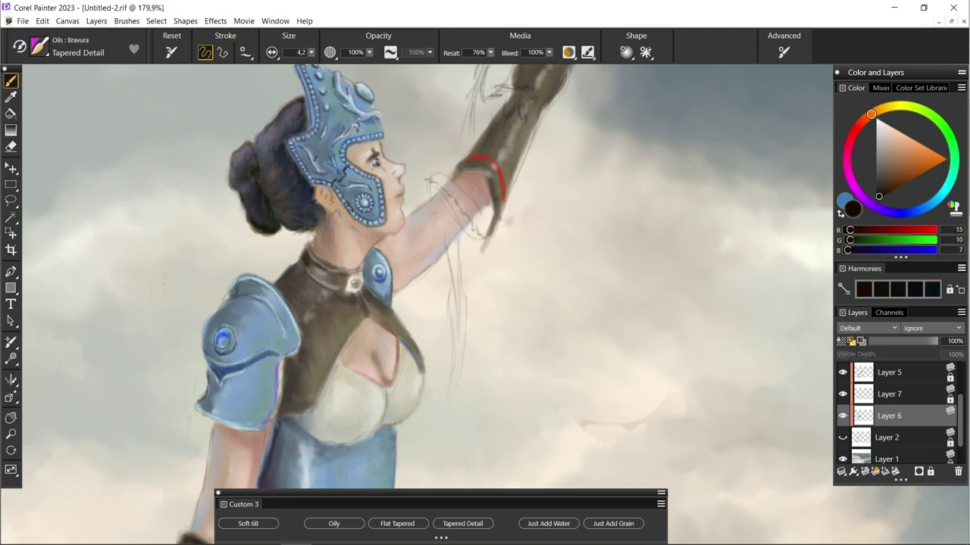
left_click(891, 168)
left_click(375, 154, "alt")
left_click(312, 208, "alt")
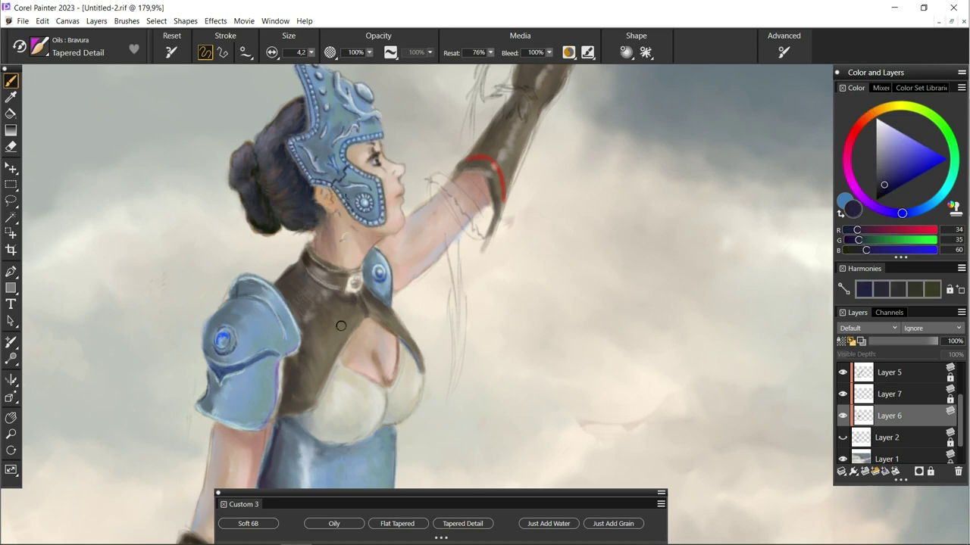
left_click(487, 205, "alt")
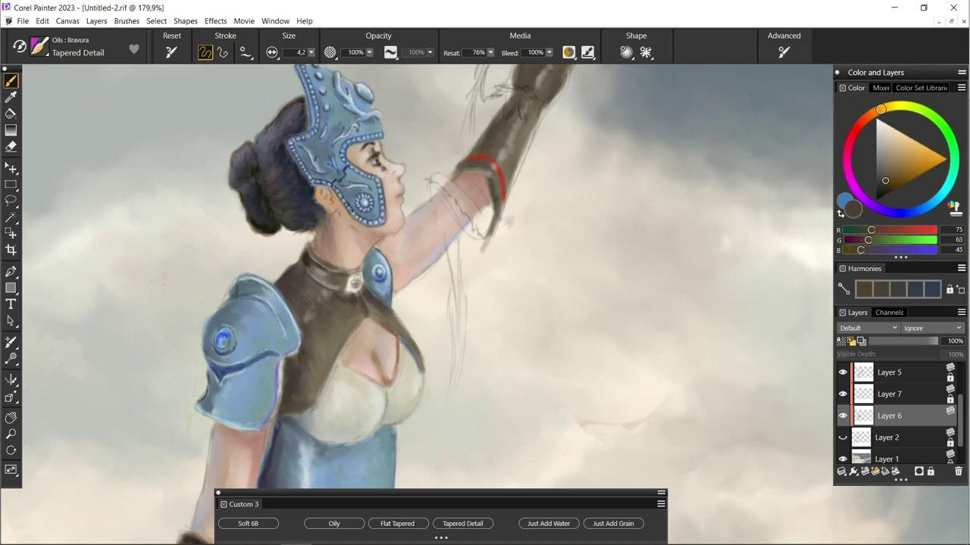
Step: Pick orange and the blue-grey sky colour, then zoom out to the full canvas
left_click(548, 524)
left_click(385, 171, "alt")
left_click(248, 523)
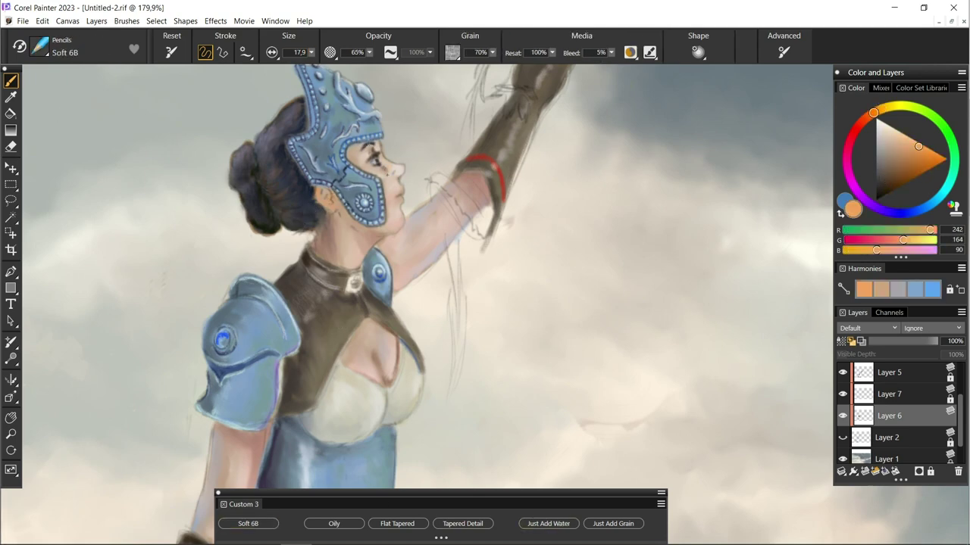
left_click(548, 523)
key("ctrl+0")
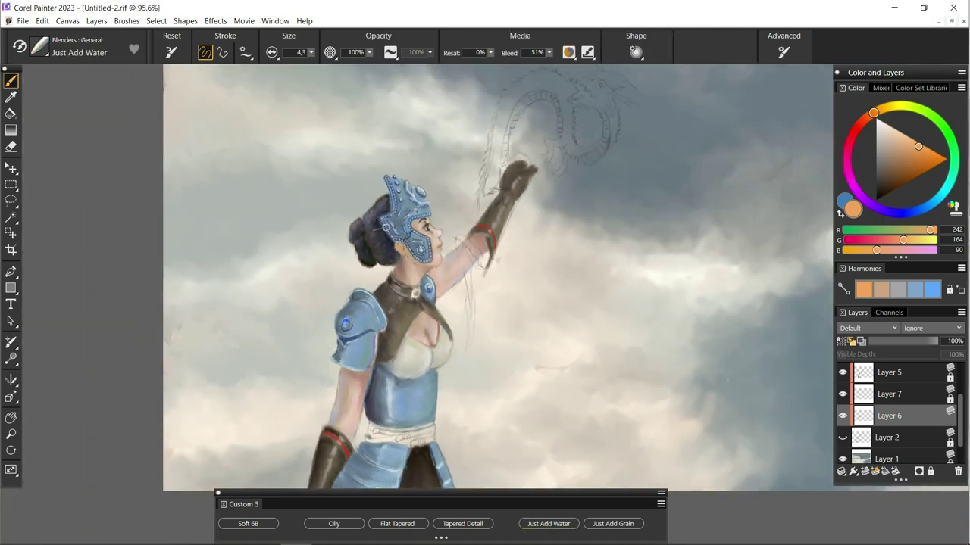
left_click(480, 465, "alt")
left_click(462, 523)
left_click(549, 523)
key("ctrl+minus")
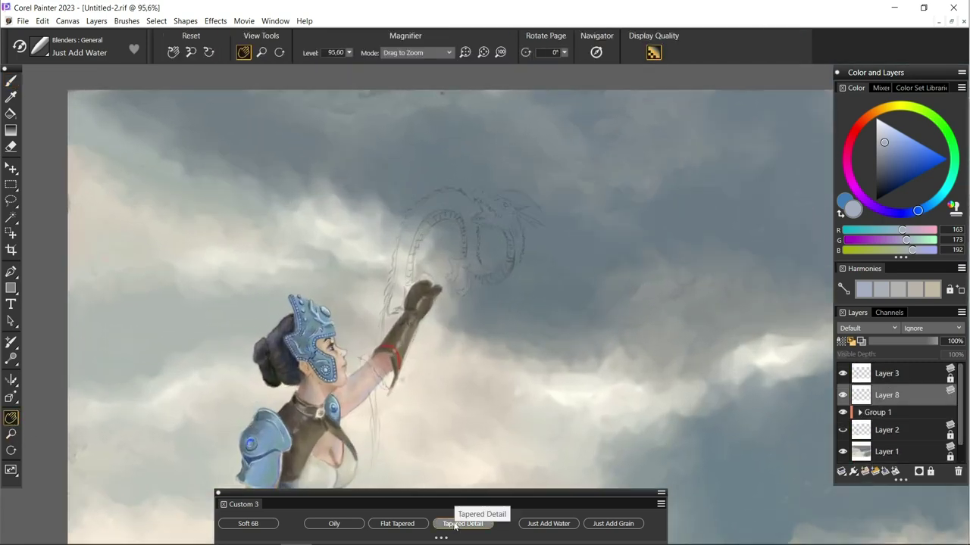
Step: Paint yellow strokes along the dragon's snout and down its head
left_click(463, 524)
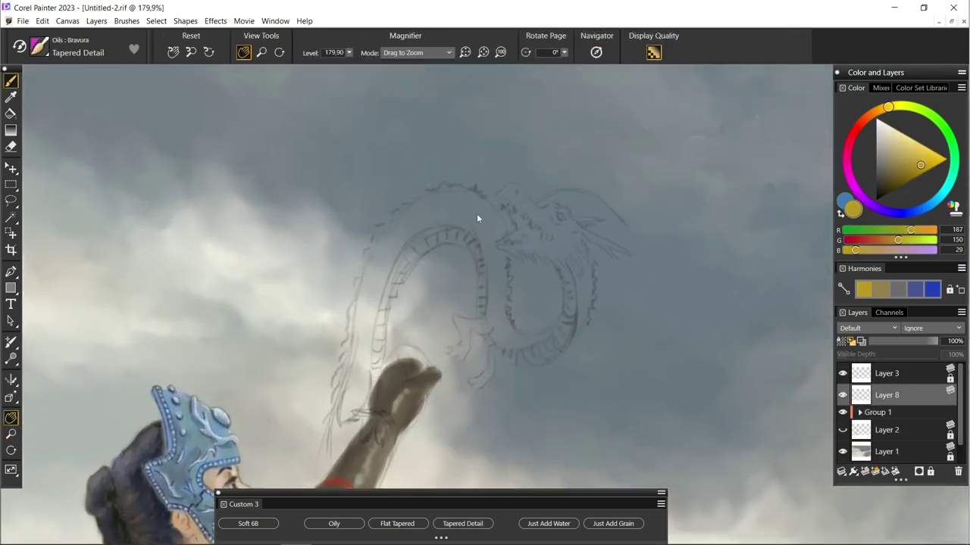
scroll(485, 227, "up", 2)
left_click_drag(580, 227, 518, 162)
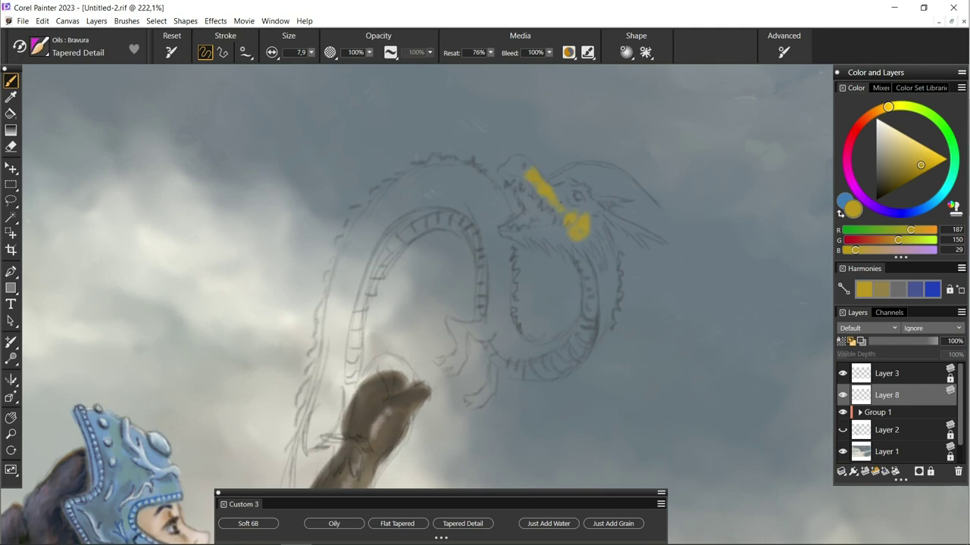
left_click(513, 162)
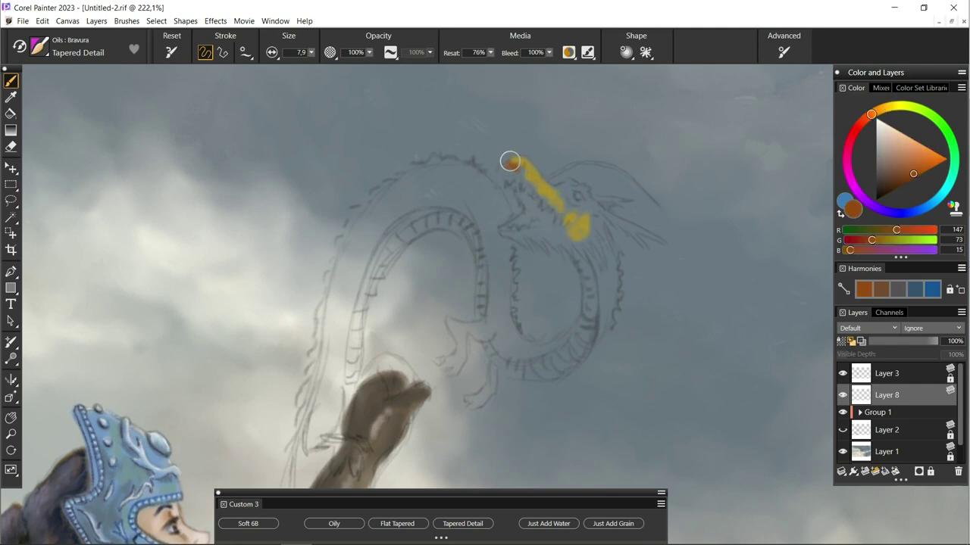
left_click(545, 185, "alt")
left_click_drag(508, 167, 559, 209)
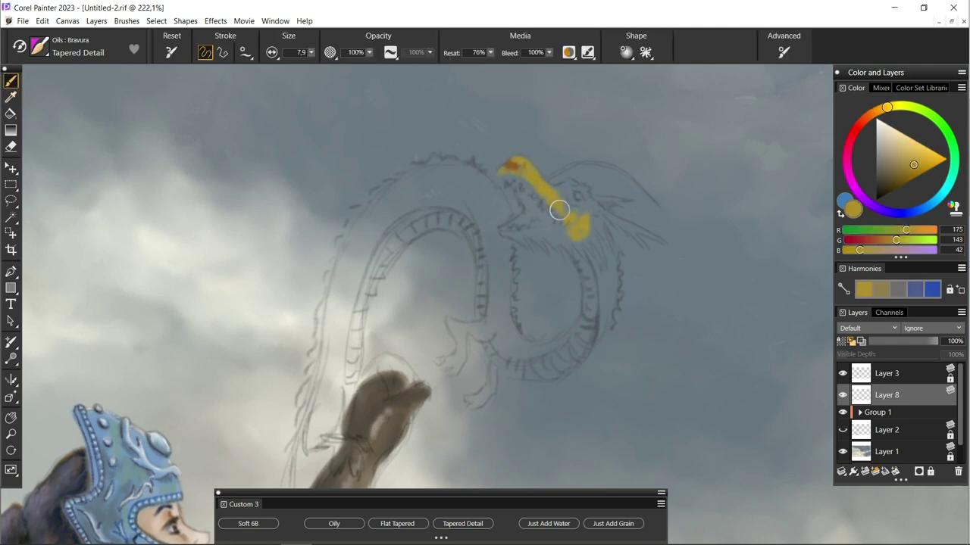
Step: Add a darker brown stroke along the snout and a very dark stroke at the lower jaw
left_click(518, 142, "alt")
scroll(520, 212, "up", 2)
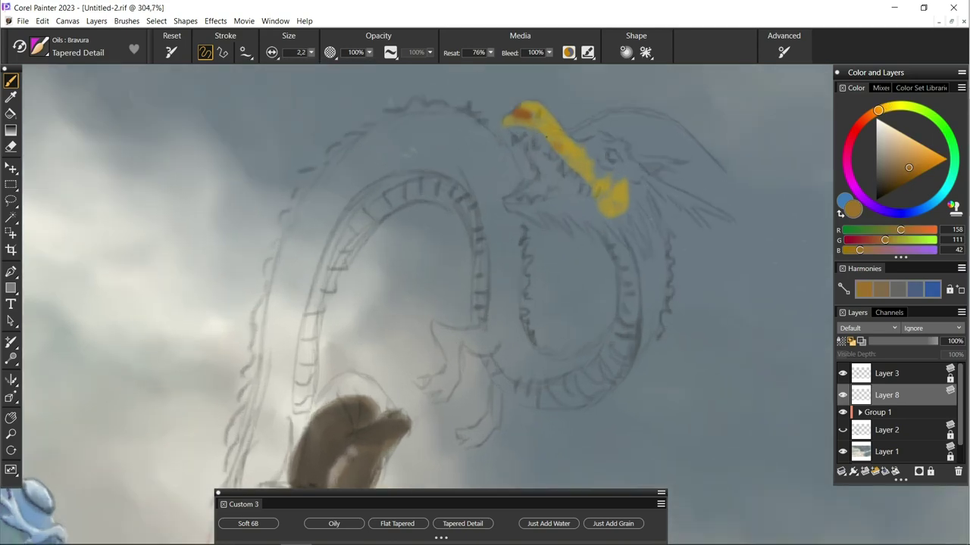
left_click(561, 181, "alt")
left_click_drag(543, 126, 575, 171)
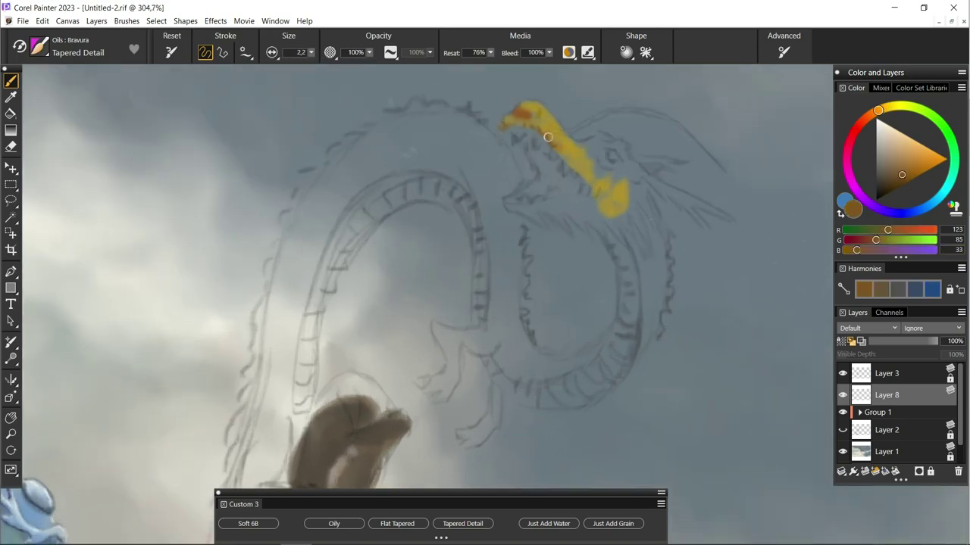
left_click(504, 205, "alt")
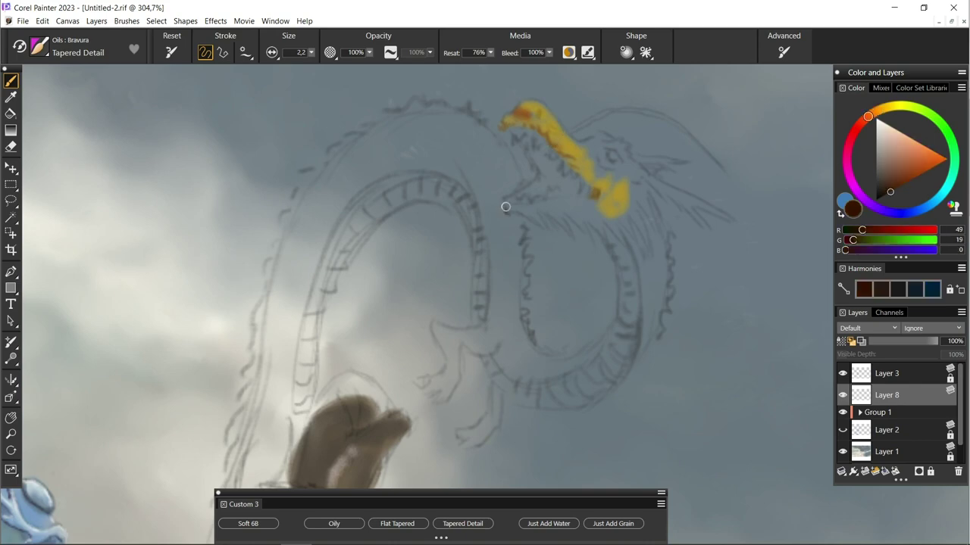
left_click_drag(501, 203, 533, 221)
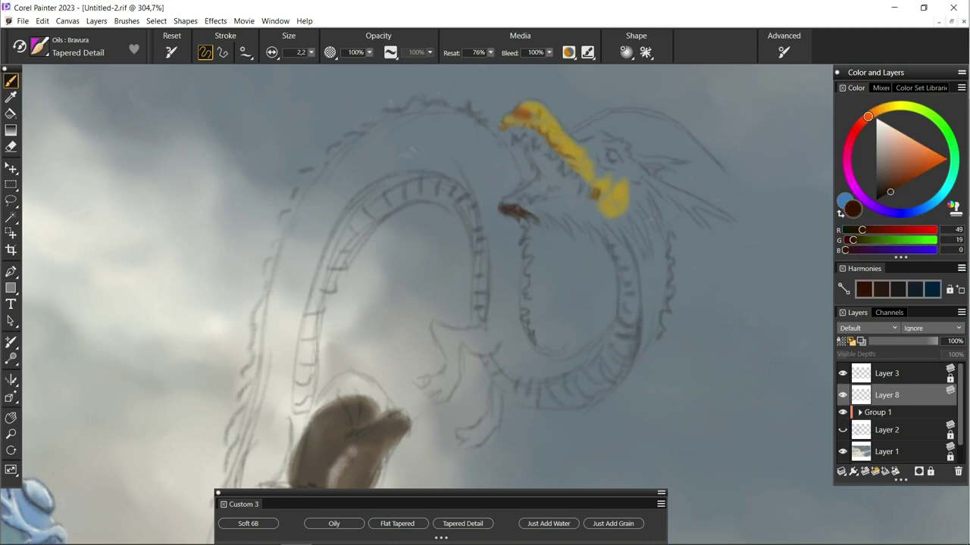
Step: Paint a reddish-brown jaw stroke and light yellow along the jaw spikes and head
left_click(519, 219, "alt")
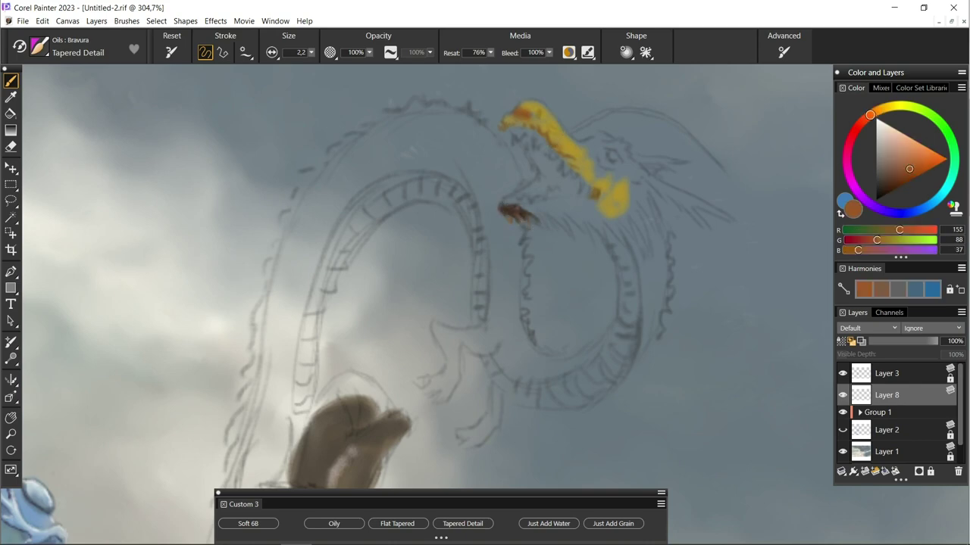
left_click(532, 212, "alt")
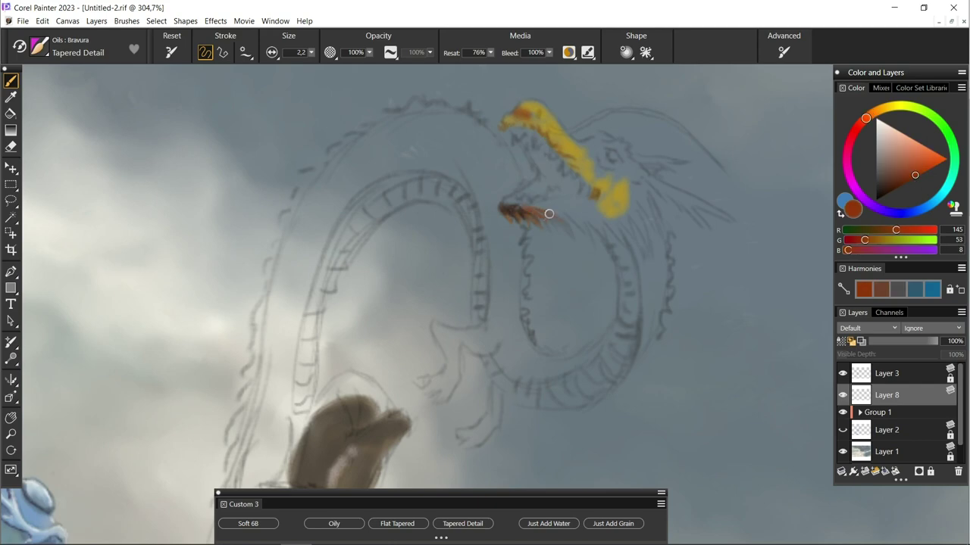
mouse_move(600, 238)
left_mouse_down()
mouse_move(547, 213)
mouse_move(595, 216)
left_mouse_up()
left_click(606, 186, "alt")
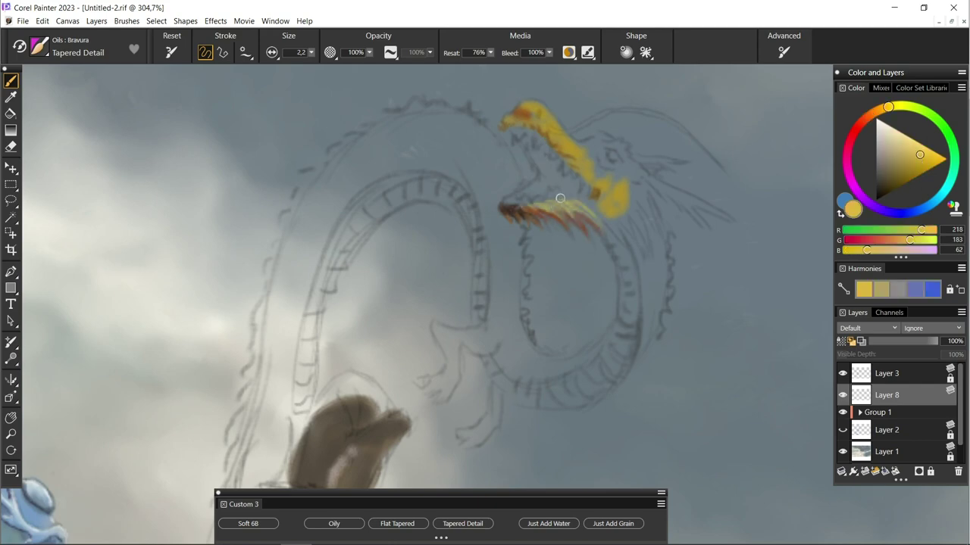
left_click(576, 217, "alt")
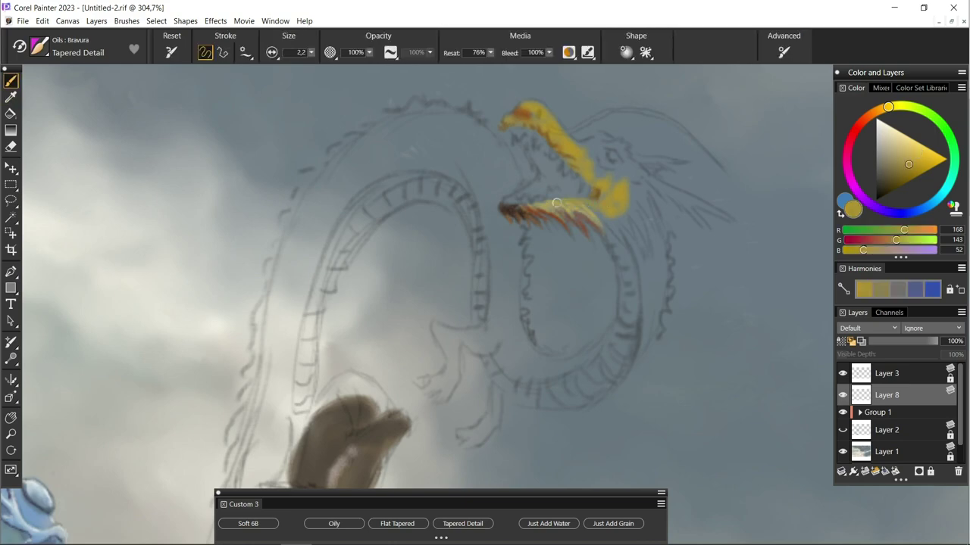
left_click(598, 182, "alt")
left_click_drag(310, 52, 333, 61)
mouse_move(595, 173)
left_mouse_down()
mouse_move(629, 190)
mouse_move(650, 244)
left_mouse_up()
mouse_move(599, 228)
left_mouse_down()
mouse_move(629, 182)
mouse_move(582, 146)
mouse_move(622, 150)
mouse_move(599, 161)
left_mouse_up()
Step: With a smaller brush, add red-brown and dark red brow strokes, then pick olive green for the eye
left_click(582, 146, "alt")
key("bracketleft")
left_click(455, 119, "alt")
left_click_drag(310, 52, 287, 60)
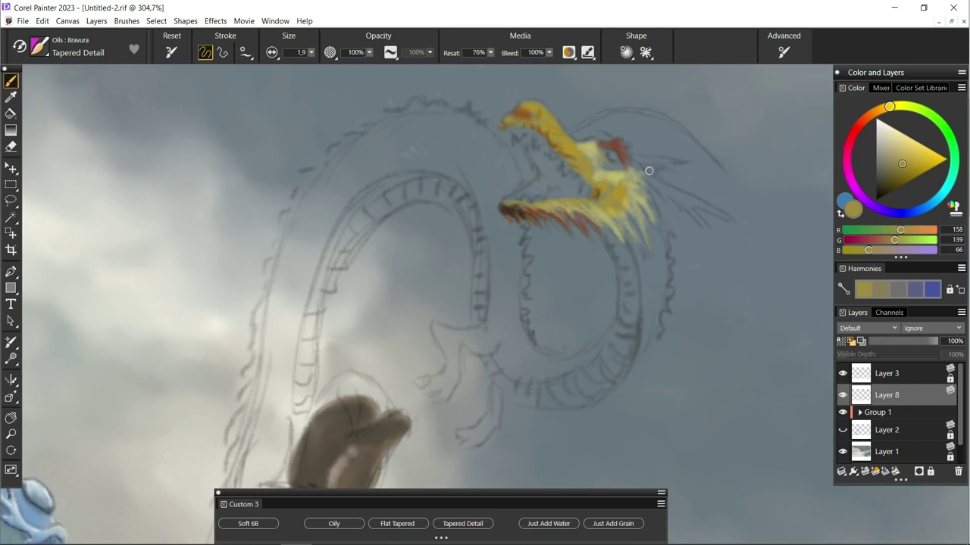
left_click(617, 151, "alt")
left_click_drag(311, 53, 299, 61)
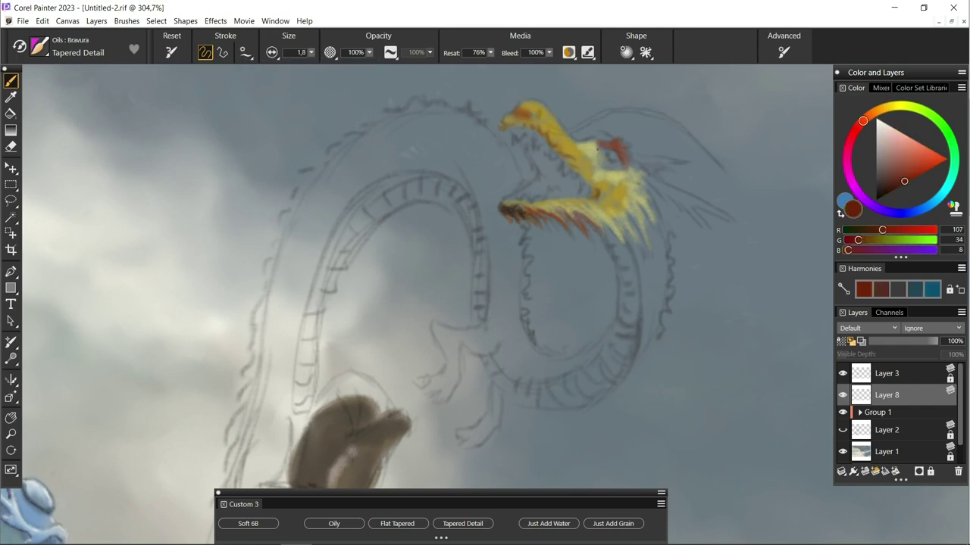
left_click(616, 165, "alt")
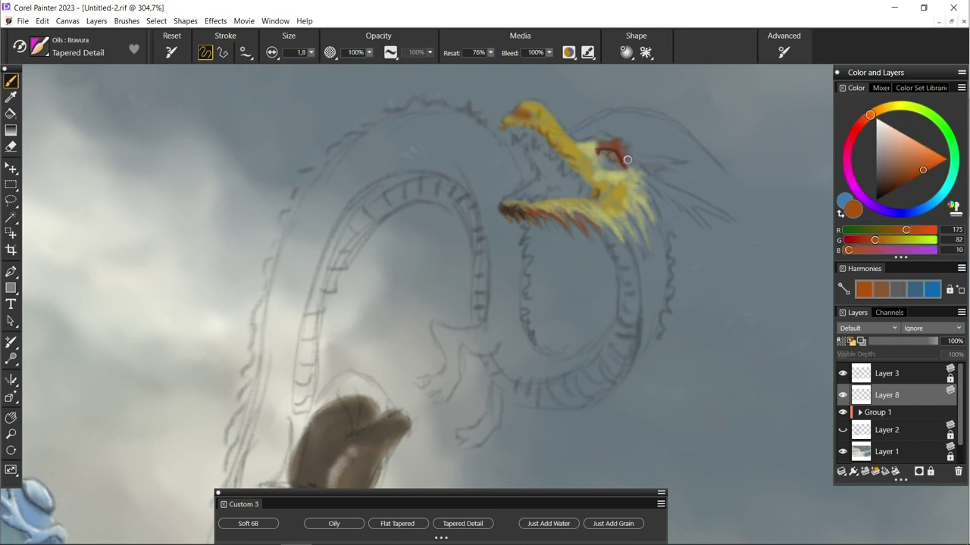
left_click(602, 161, "alt")
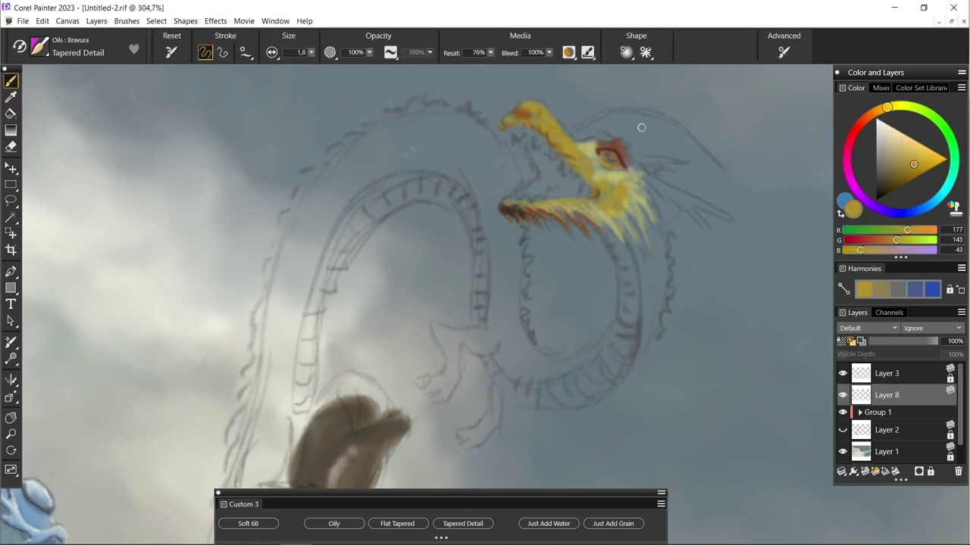
left_click(609, 157, "alt")
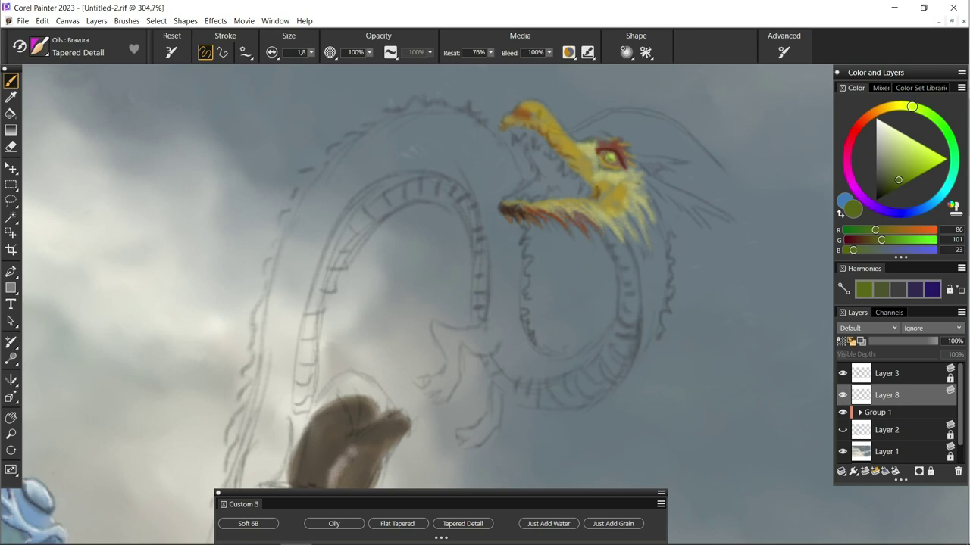
left_click(548, 524)
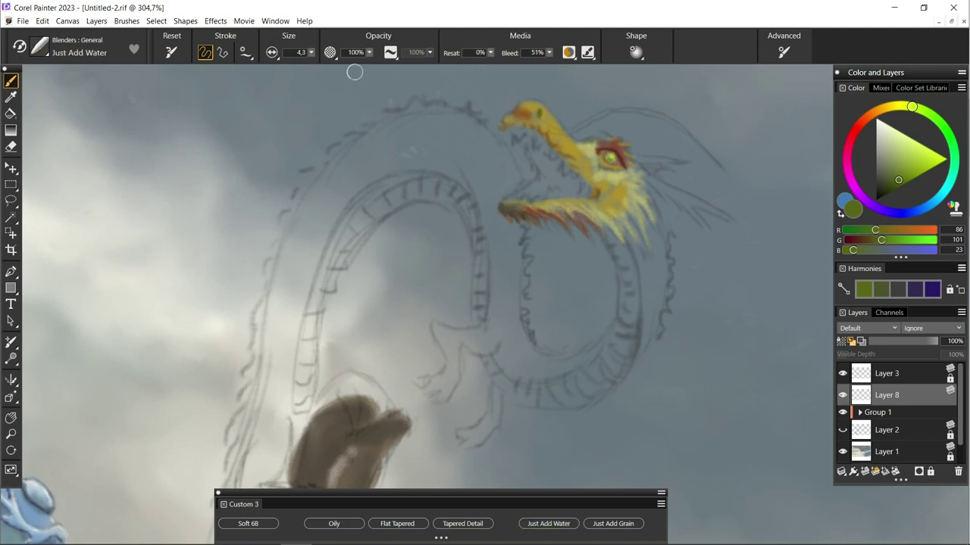
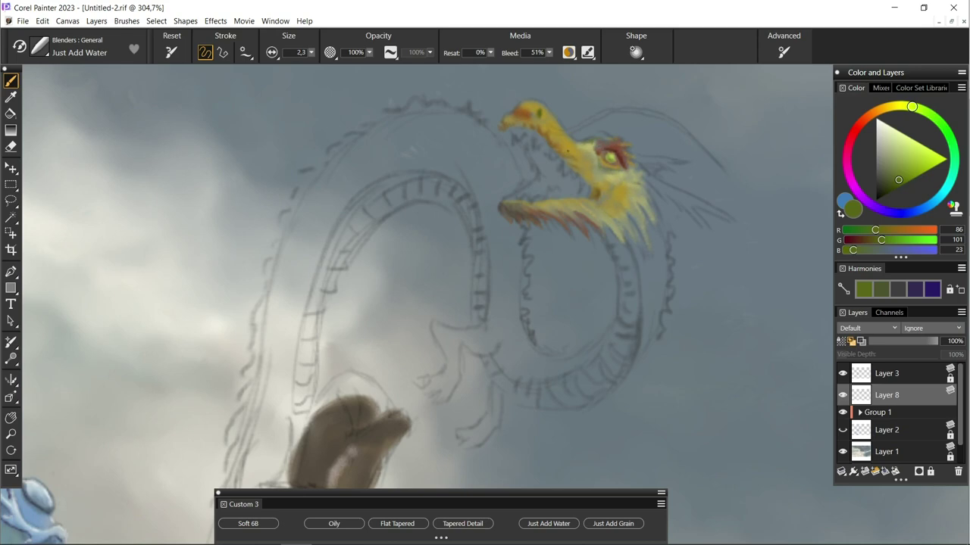
Step: Select the Tapered Detail oil brush and settle on a muted blue-grey colour
scroll(531, 189, "down", 5)
scroll(530, 190, "up", 3)
scroll(530, 189, "up", 2)
left_click(588, 160, "alt")
key("slash")
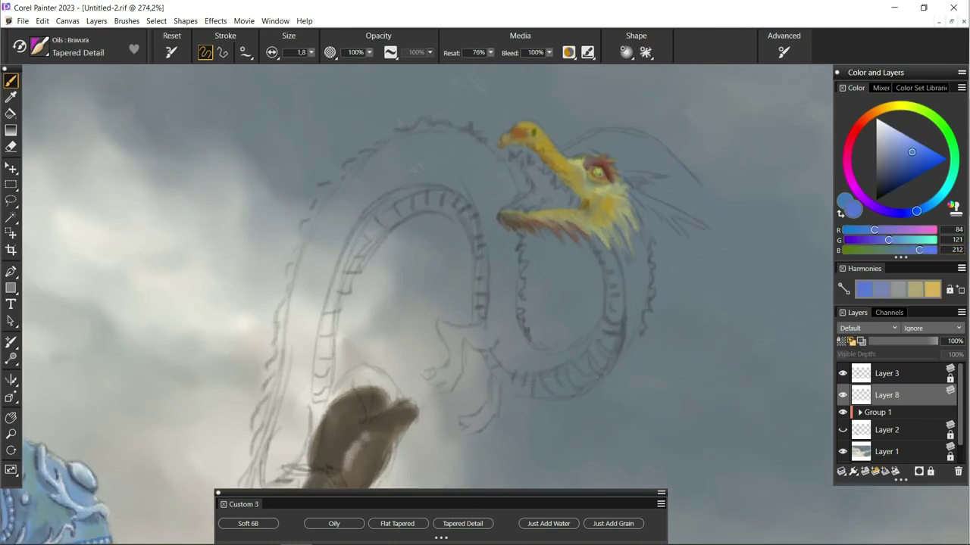
left_click(595, 141, "alt")
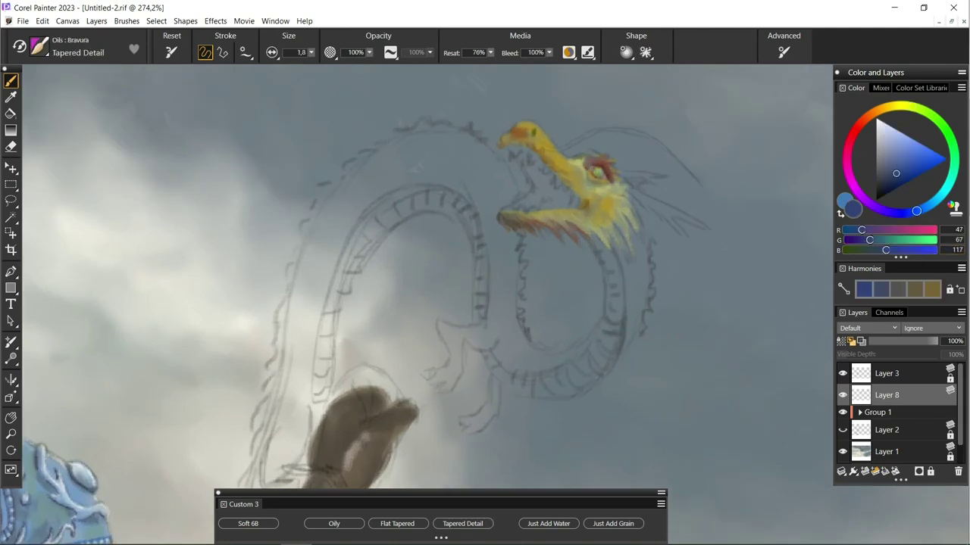
left_click(620, 114, "alt")
left_click(598, 194, "alt")
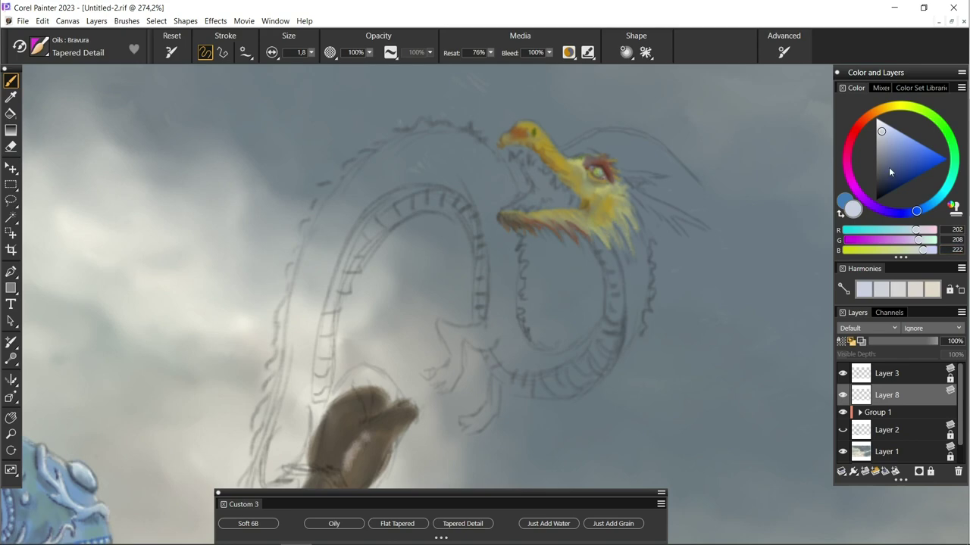
left_click(598, 171, "alt")
scroll(569, 236, "up", 1)
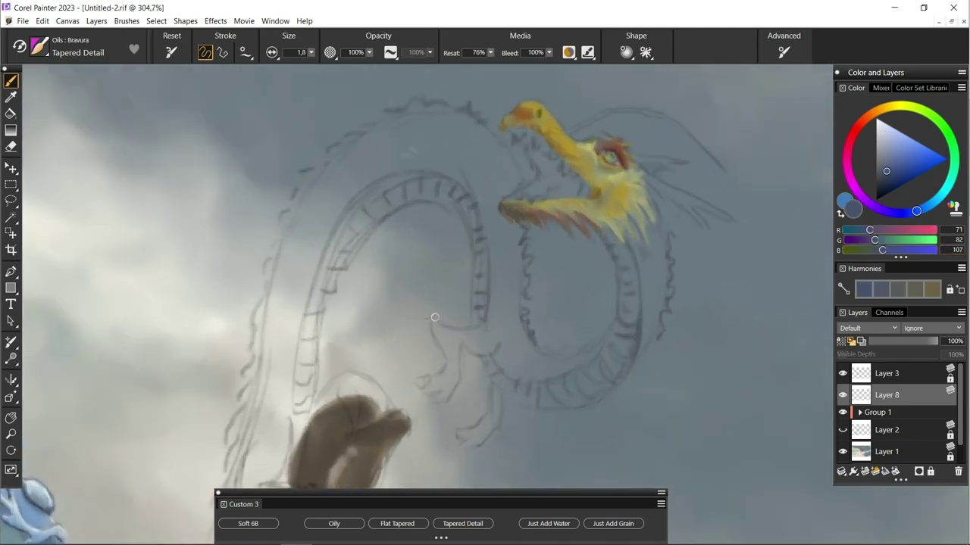
Step: Paint a red-brown throat and near-black mouth interior, with a dark red-brown throat line
left_click(519, 147, "alt")
left_click_drag(511, 129, 570, 182)
key("bracketright")
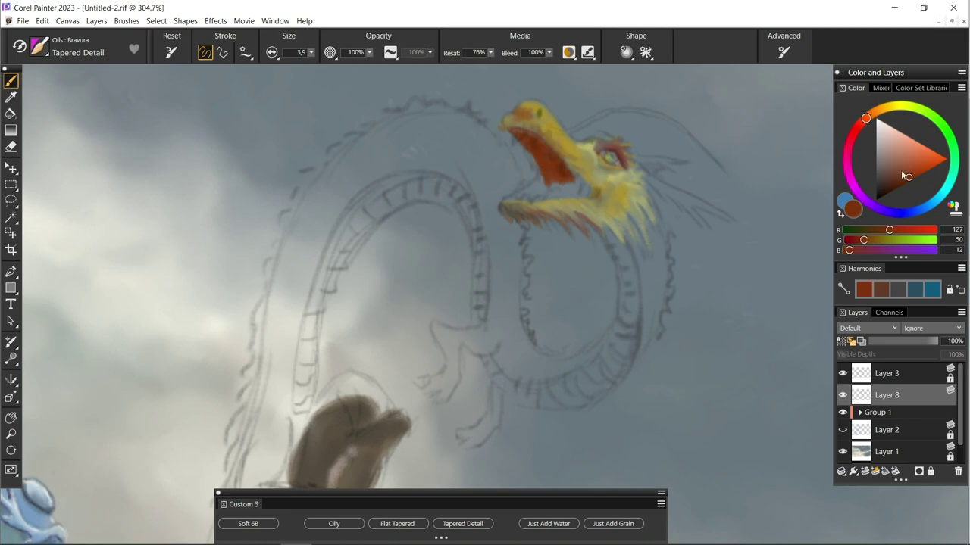
left_click(580, 190, "alt")
mouse_move(558, 159)
left_mouse_down()
mouse_move(563, 186)
mouse_move(548, 175)
left_mouse_up()
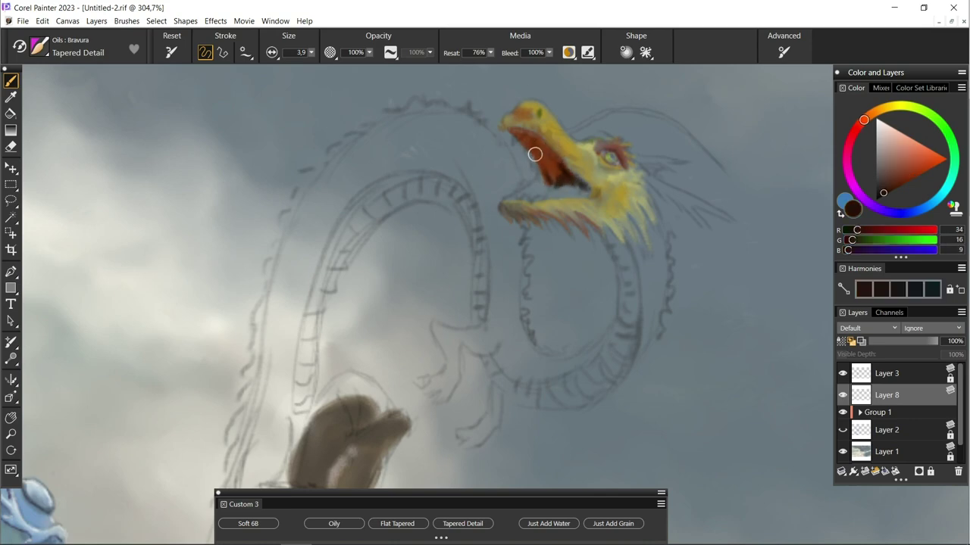
key("bracketleft")
key("bracketleft")
left_click_drag(523, 142, 547, 181)
Step: Mix a deep olive and lighter dark brown, then paint a dark stroke along the lower jaw
left_click(545, 190, "alt")
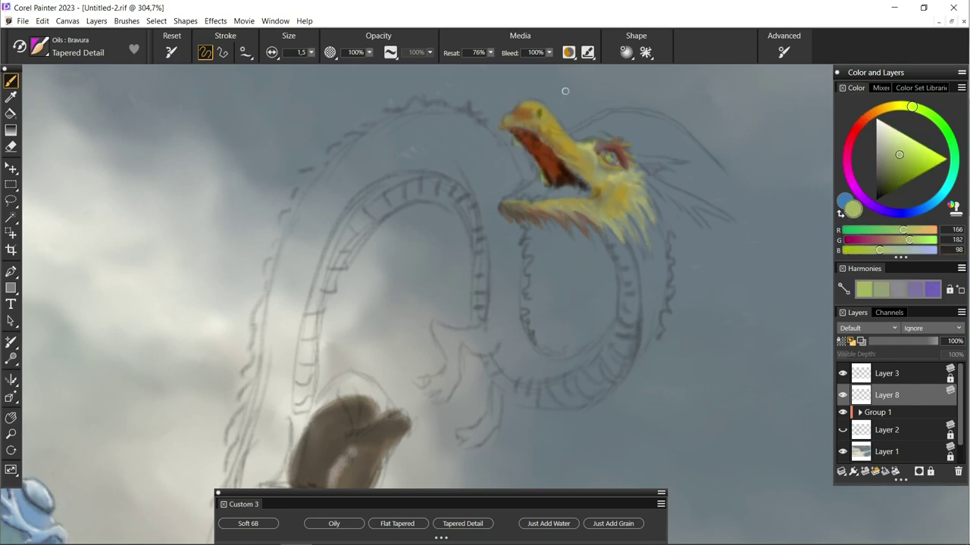
left_click(890, 177)
left_click(888, 184)
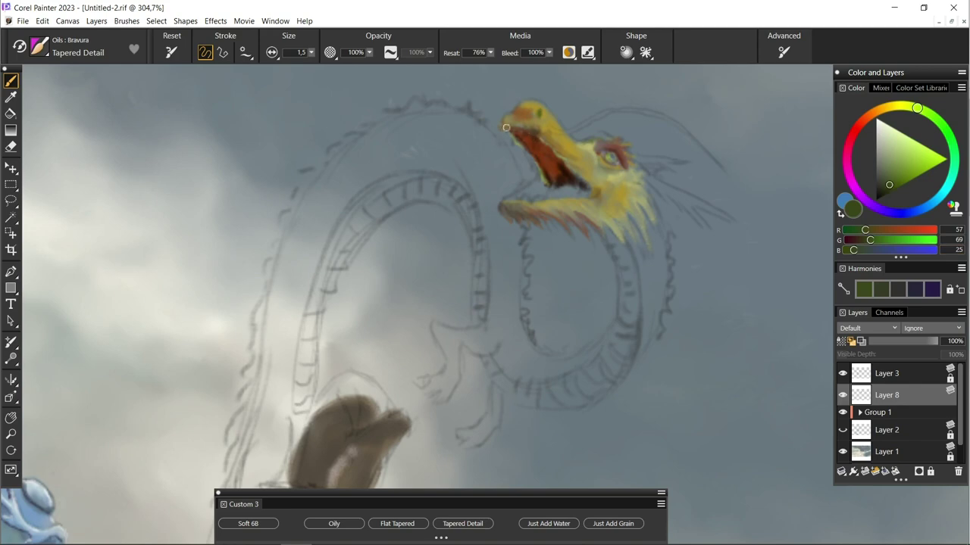
left_click(559, 176, "alt")
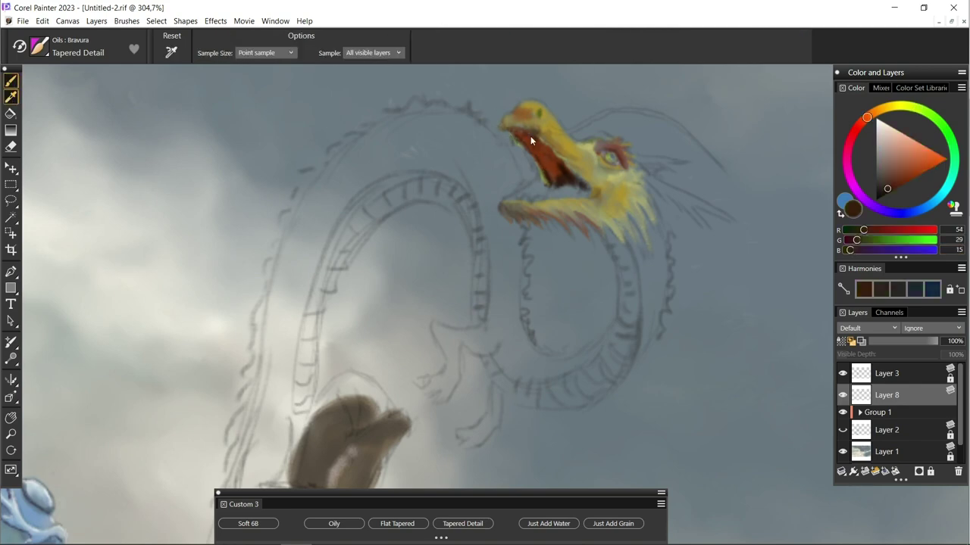
left_click(556, 195, "alt")
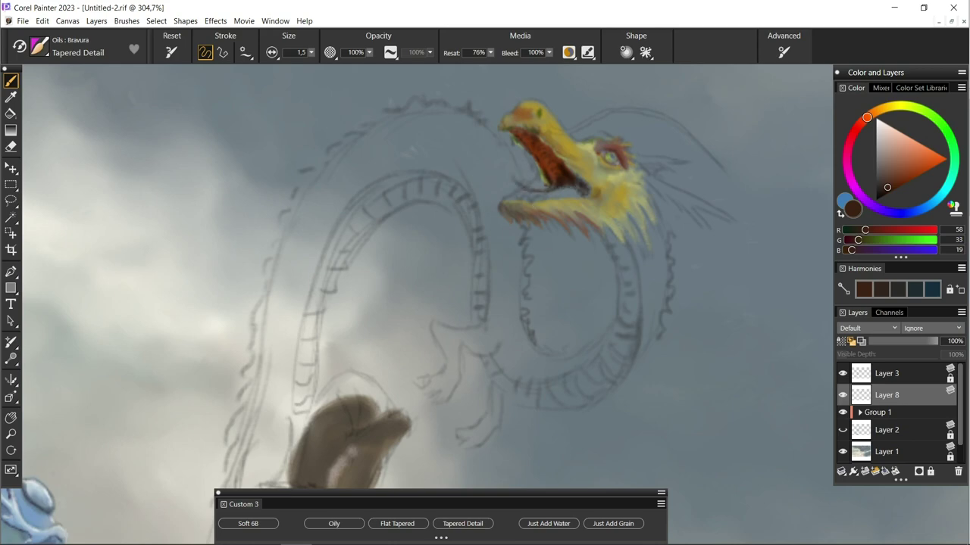
left_click_drag(494, 174, 545, 194)
Step: Try orange, tan and yellow-green, then paint a near-black line along the lower jaw
left_click(913, 172)
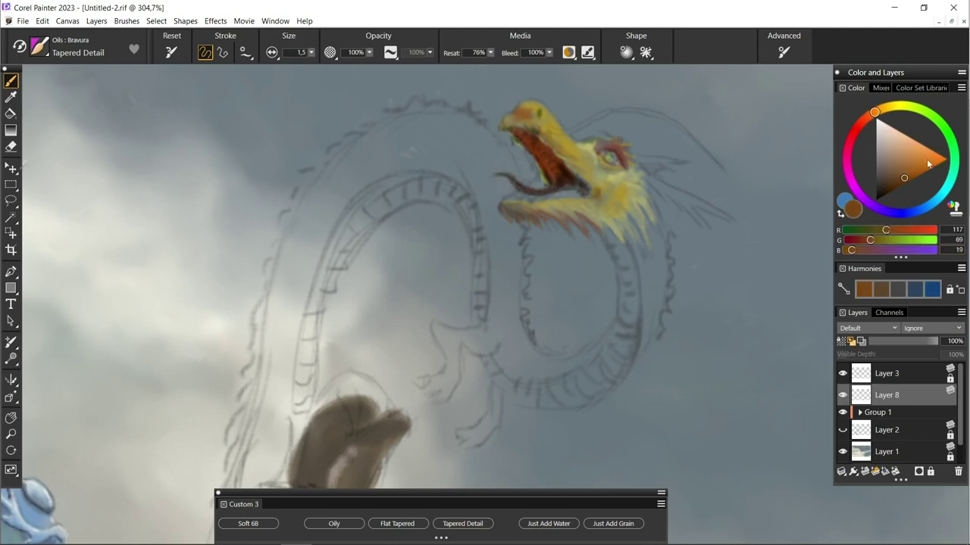
left_click_drag(916, 171, 911, 156)
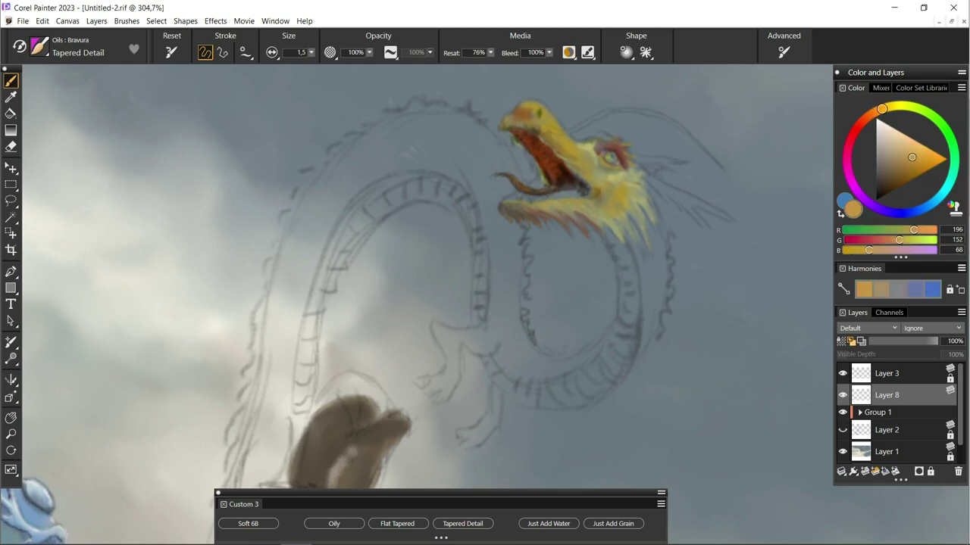
left_click(912, 107)
left_click(508, 226, "alt")
left_click_drag(580, 194, 509, 202)
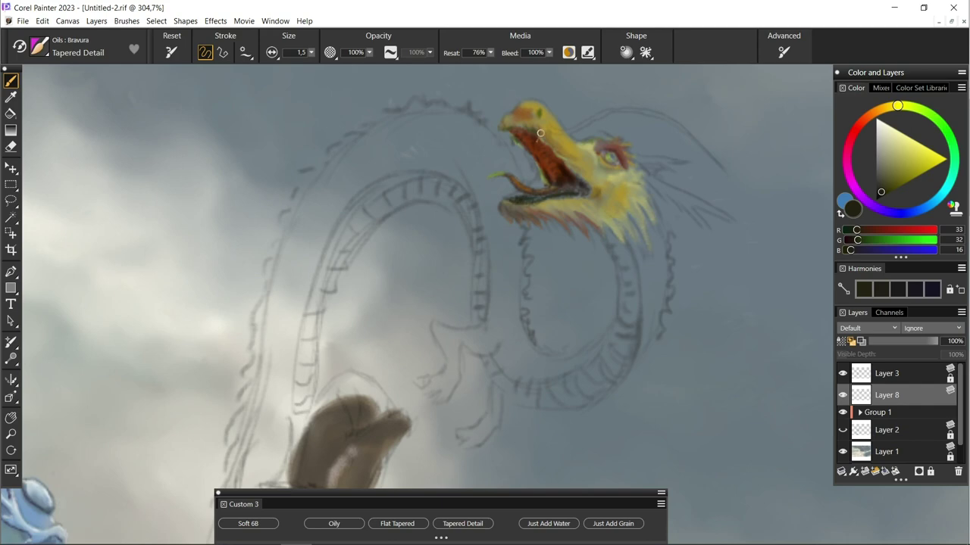
left_click(874, 112)
left_click(928, 156)
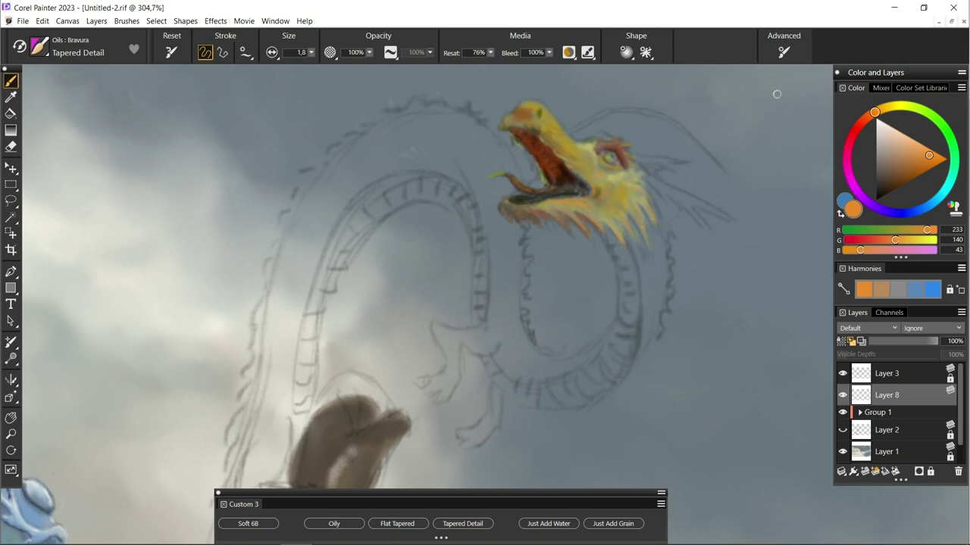
Step: Add a fresh green touch along the lower jaw, then shift to olive and grey-green tones
left_click(500, 187, "alt")
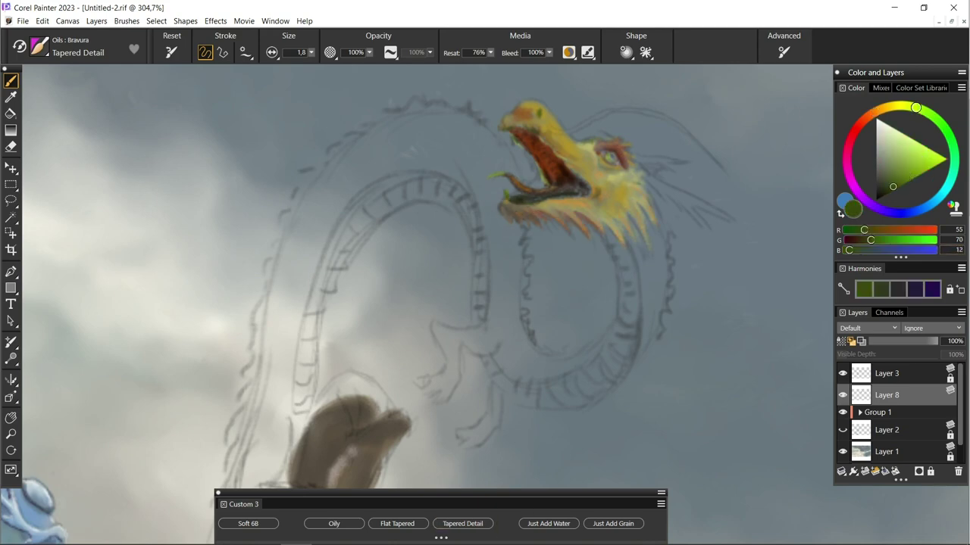
left_click(532, 142, "alt")
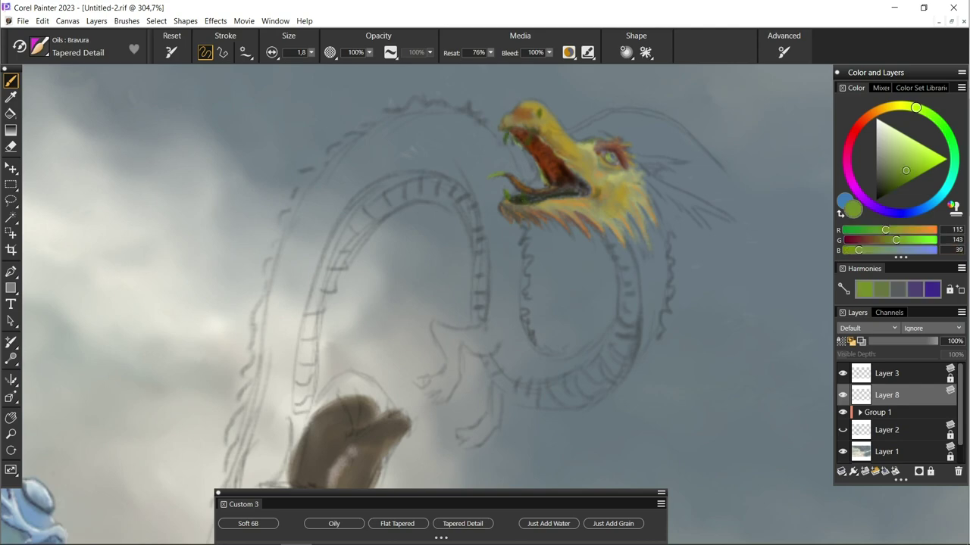
left_click_drag(510, 193, 523, 200)
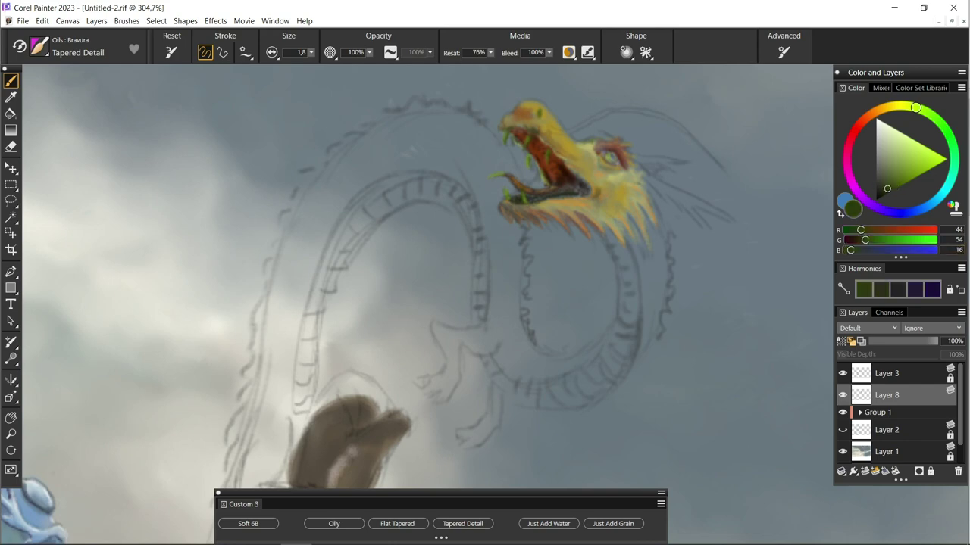
left_click(546, 141, "alt")
left_click(553, 200, "alt")
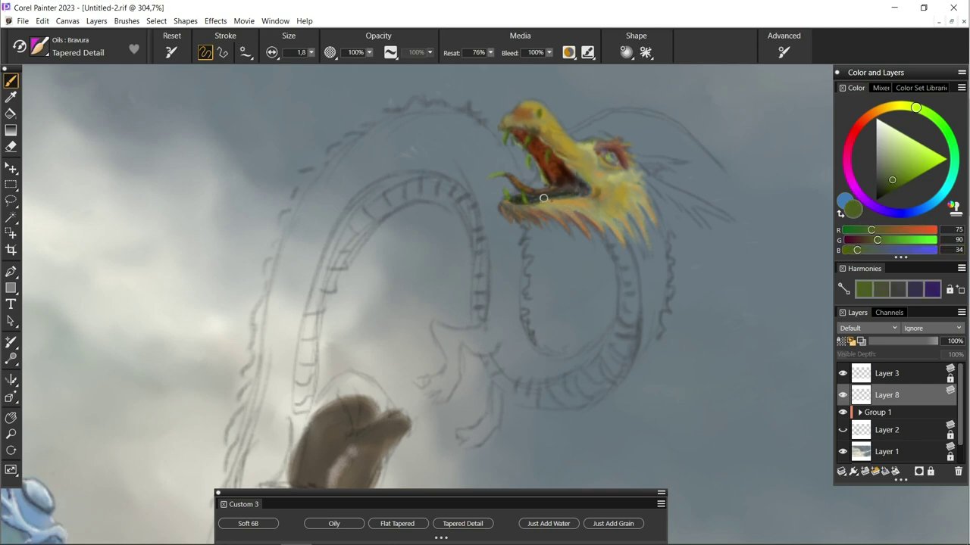
left_click(528, 157, "alt")
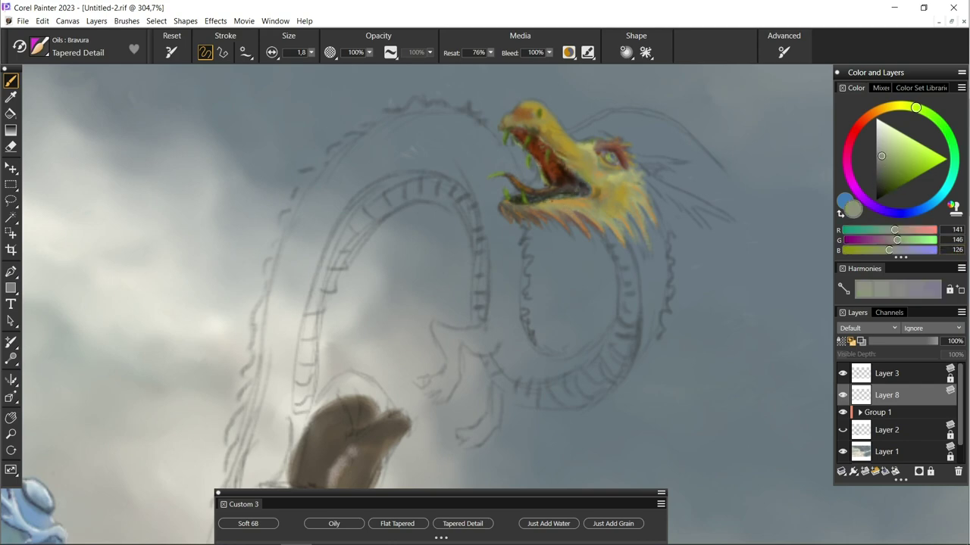
left_click(549, 524)
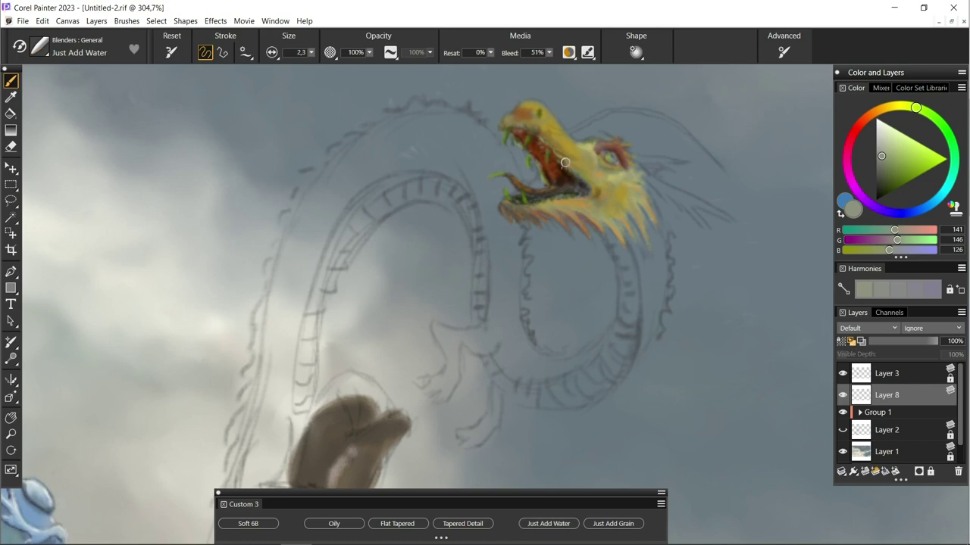
scroll(485, 303, "down", 2)
Step: Paint a dark red-brown stroke down the dragon's neck with the detail oil brush
scroll(485, 303, "down", 1)
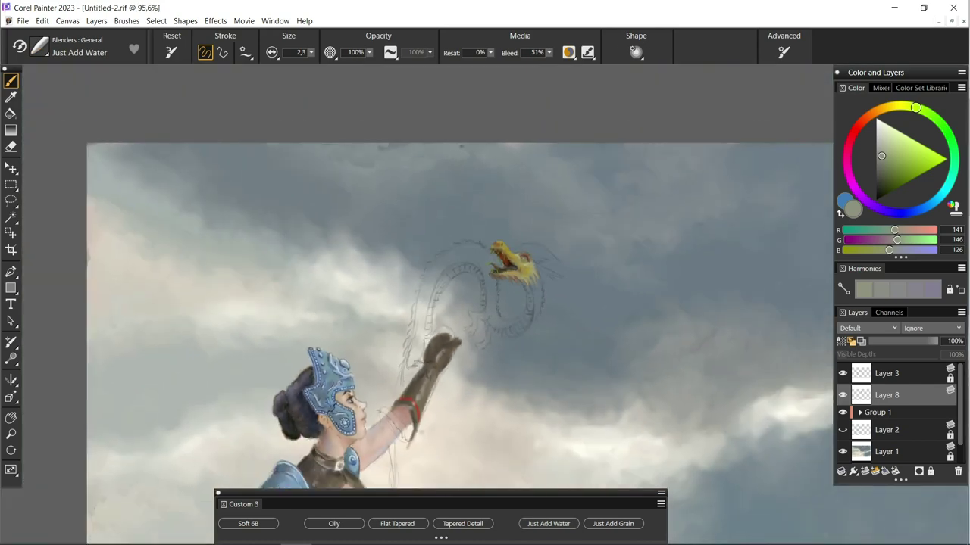
scroll(275, 315, "up", 2)
left_click(576, 260, "alt")
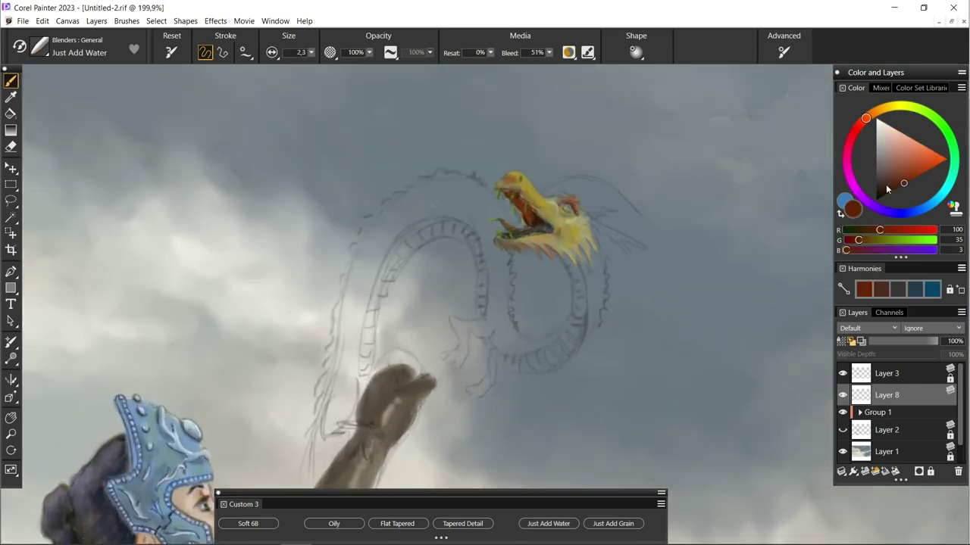
key("/")
scroll(592, 256, "up", 1)
mouse_move(610, 231)
left_mouse_down()
mouse_move(622, 341)
mouse_move(552, 410)
left_mouse_up()
Step: Pick a dark gold and paint gold-orange over the dragon's lower body curve
left_click(611, 294, "alt")
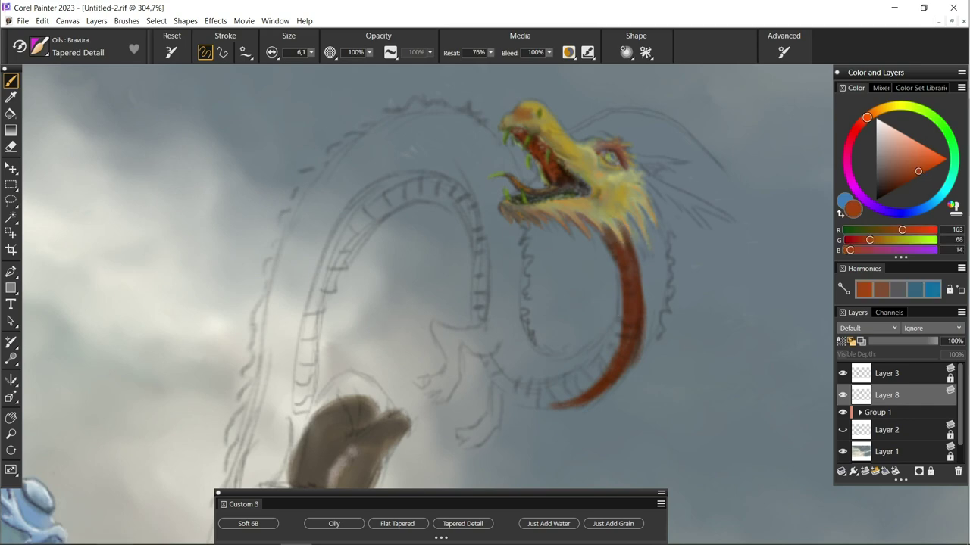
left_click(617, 242, "alt")
key("[")
key("[")
key("[")
key("bracketleft")
key("bracketleft")
key("bracketleft")
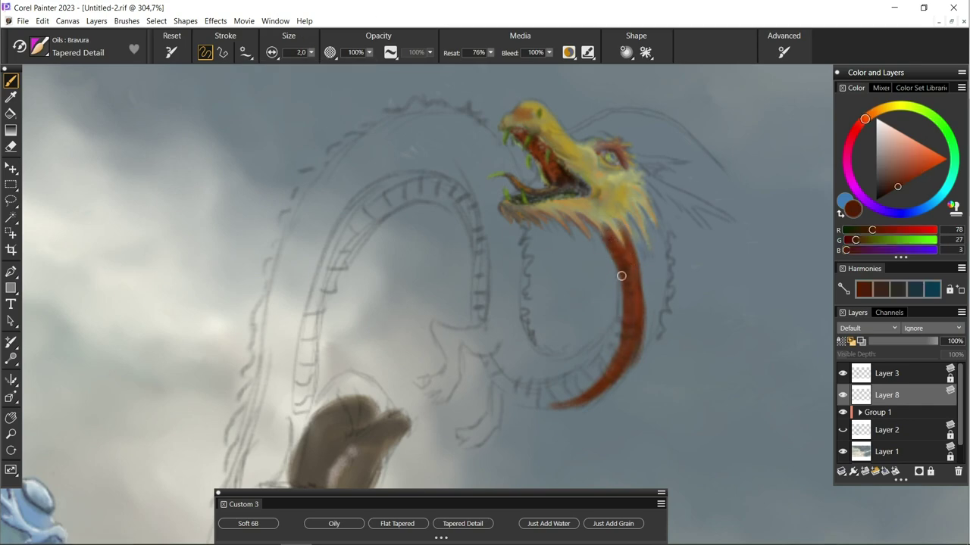
left_click(610, 238, "alt")
left_click(622, 280, "alt")
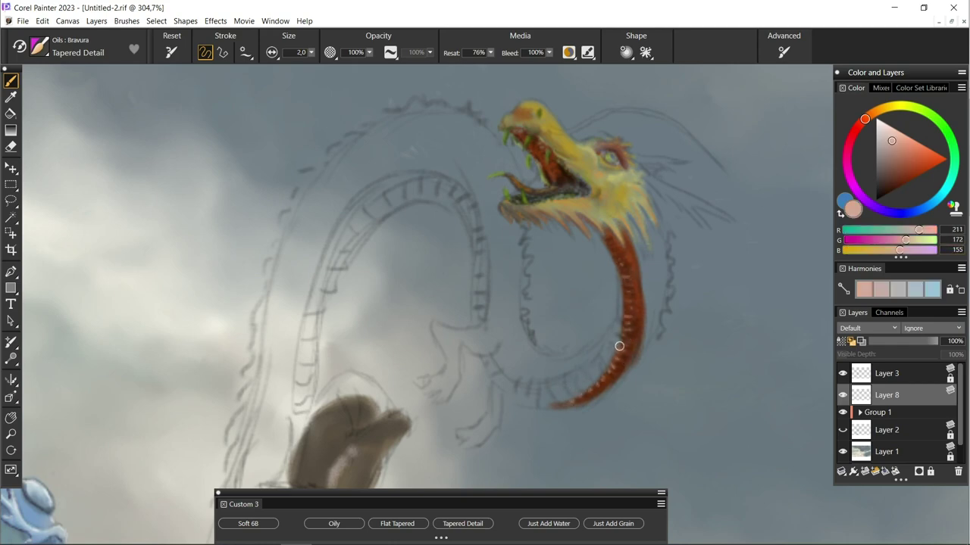
left_click(584, 178, "alt")
key("bracketright")
key("bracketright")
key("bracketright")
mouse_move(579, 369)
left_mouse_down()
mouse_move(521, 390)
mouse_move(485, 356)
left_mouse_up()
Step: Blend the tail's lower edge with Just Add Water, enlarging the brush to 4.9
left_click(550, 524)
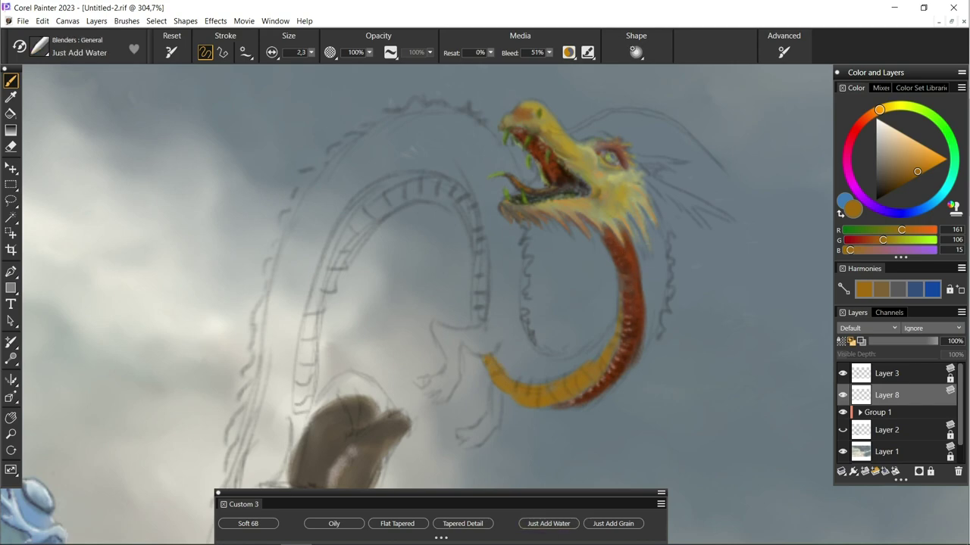
left_click_drag(603, 360, 598, 386)
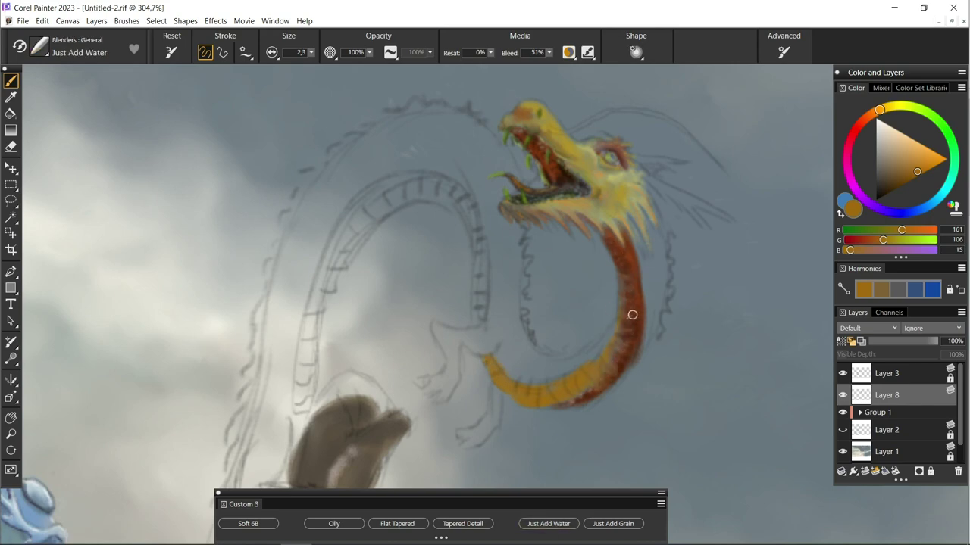
key("bracketright")
key("bracketright")
key("bracketright")
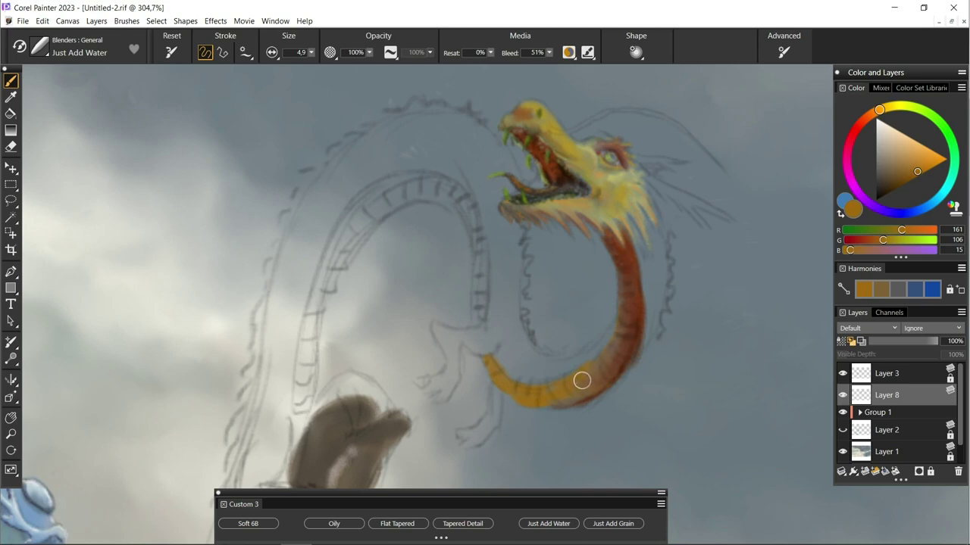
scroll(582, 381, "down", 2)
scroll(548, 318, "down", 4)
scroll(576, 288, "up", 2)
scroll(600, 239, "up", 2)
Step: Paint green down the dragon's neck and darken the inner left edge
left_click(463, 524)
mouse_move(602, 235)
left_mouse_down()
mouse_move(597, 336)
mouse_move(615, 280)
mouse_move(606, 333)
left_mouse_up()
mouse_move(602, 262)
left_mouse_down()
mouse_move(606, 287)
mouse_move(553, 346)
mouse_move(515, 359)
mouse_move(496, 337)
mouse_move(502, 349)
left_mouse_up()
mouse_move(504, 282)
left_mouse_down()
mouse_move(500, 332)
mouse_move(489, 345)
left_mouse_up()
left_click_drag(469, 215, 489, 286)
left_click_drag(501, 237, 485, 263)
left_click_drag(504, 273, 497, 333)
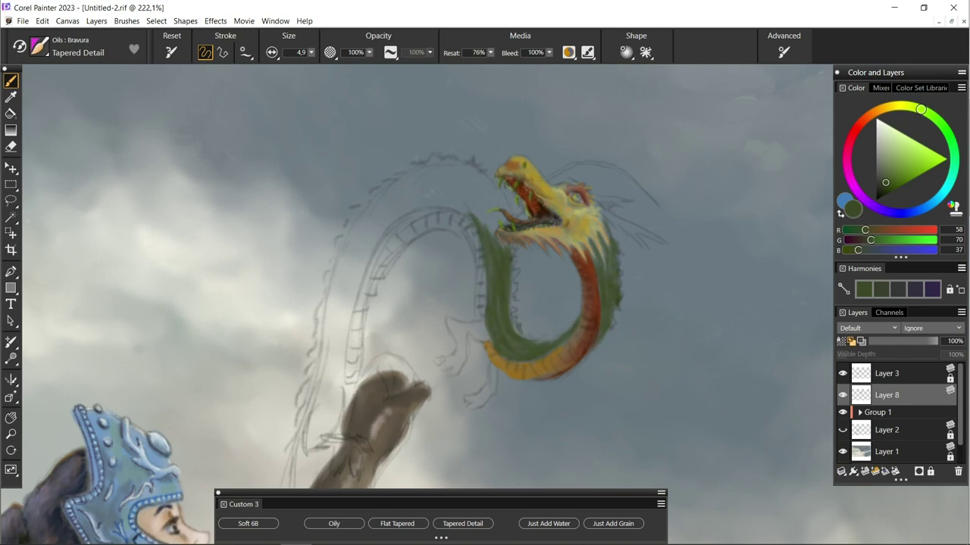
Step: Pick a brighter gold and paint lighter strokes up the dragon's belly at brush size 3.9
left_click(549, 523)
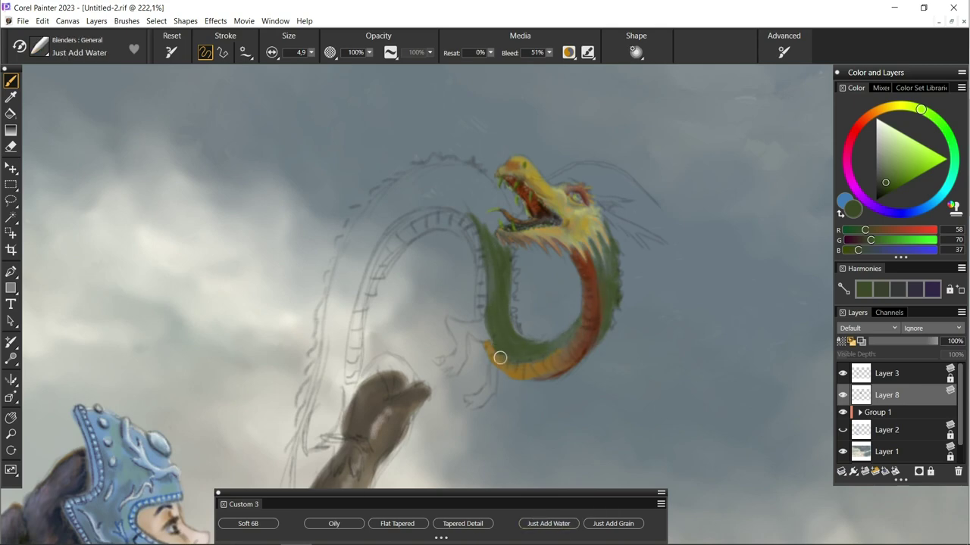
key("slash")
left_click_drag(311, 55, 291, 55)
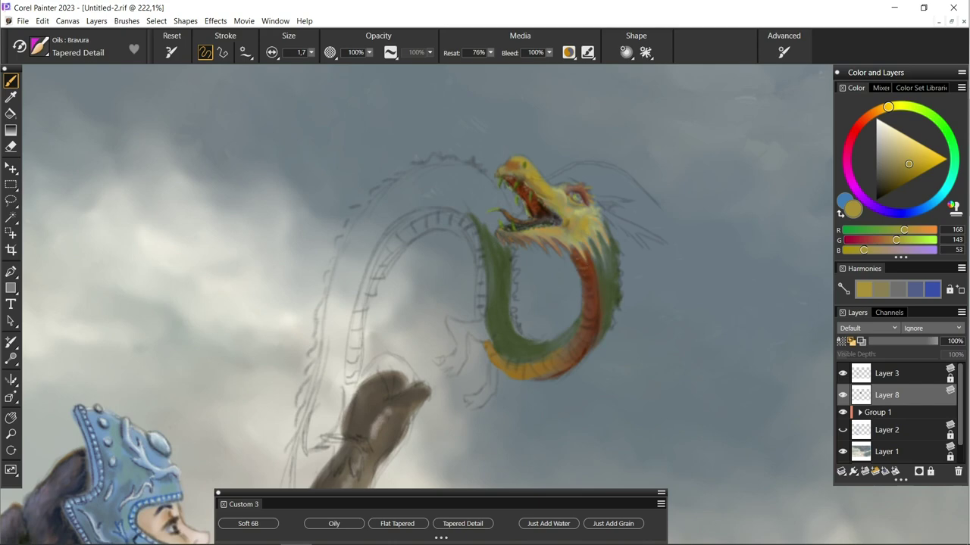
left_click(572, 253, "alt")
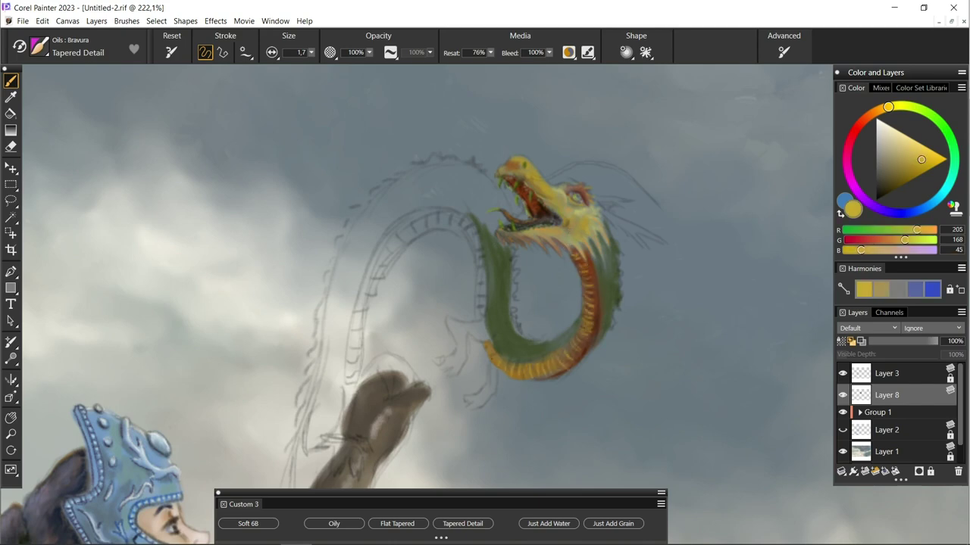
key("/")
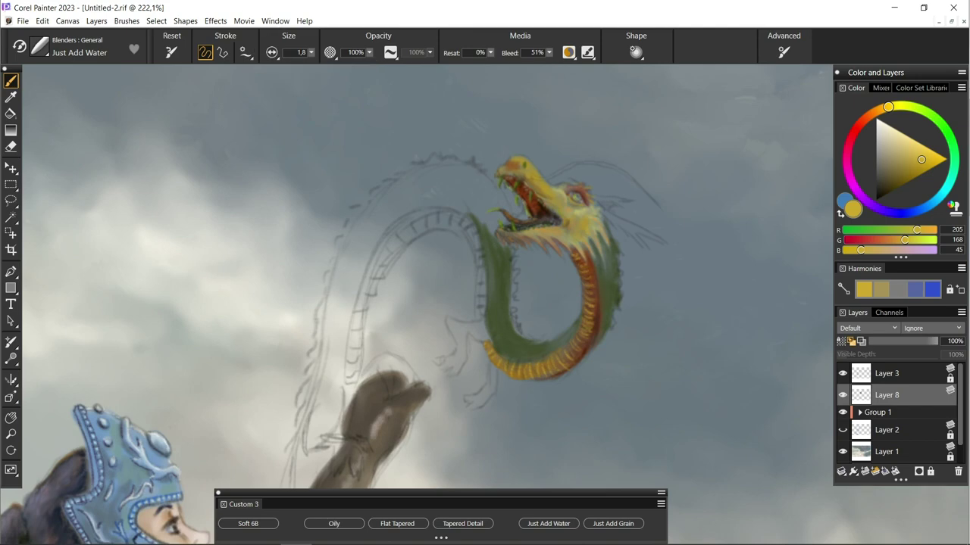
left_click(462, 523)
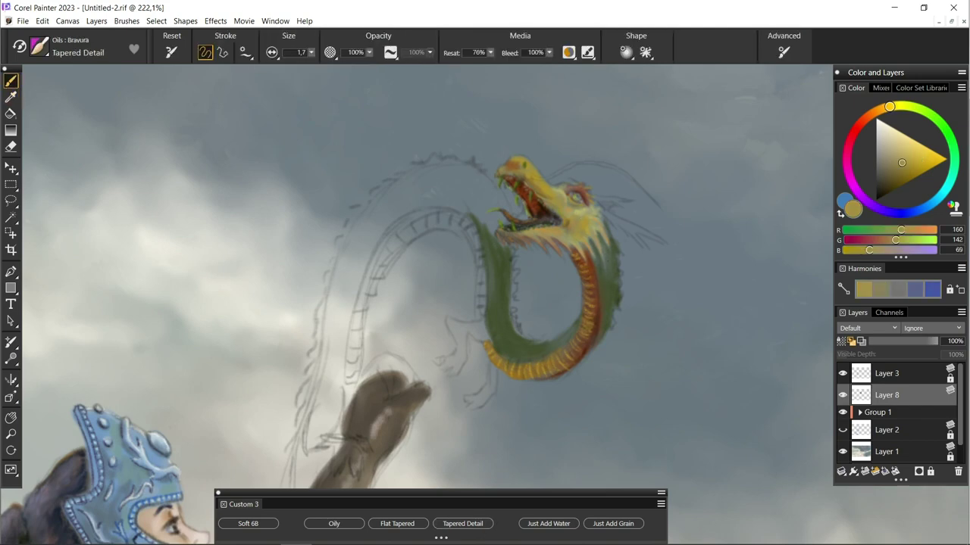
key("bracketright")
key("bracketright")
key("bracketright")
left_click_drag(514, 364, 493, 265)
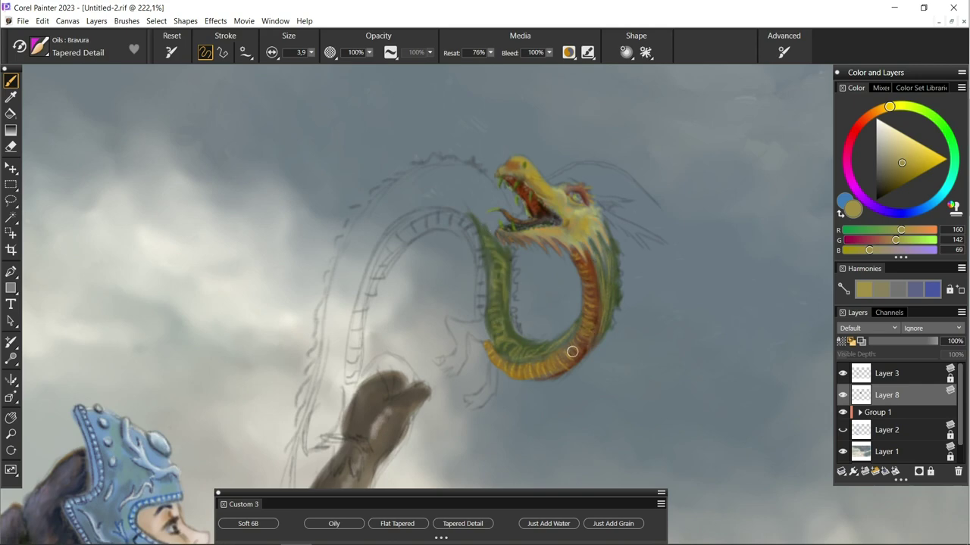
Step: Smooth the dragon's lower belly with the Just Add Water blender at size 4.1
left_click(542, 524)
key("bracketright")
key("bracketright")
key("bracketright")
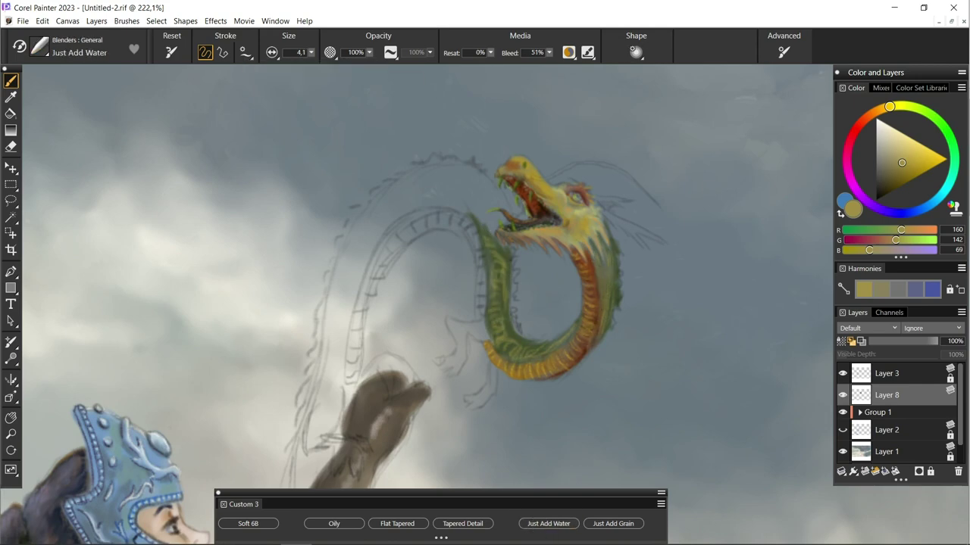
mouse_move(542, 355)
left_mouse_down()
mouse_move(506, 353)
mouse_move(505, 319)
left_mouse_up()
scroll(500, 276, "down", 5)
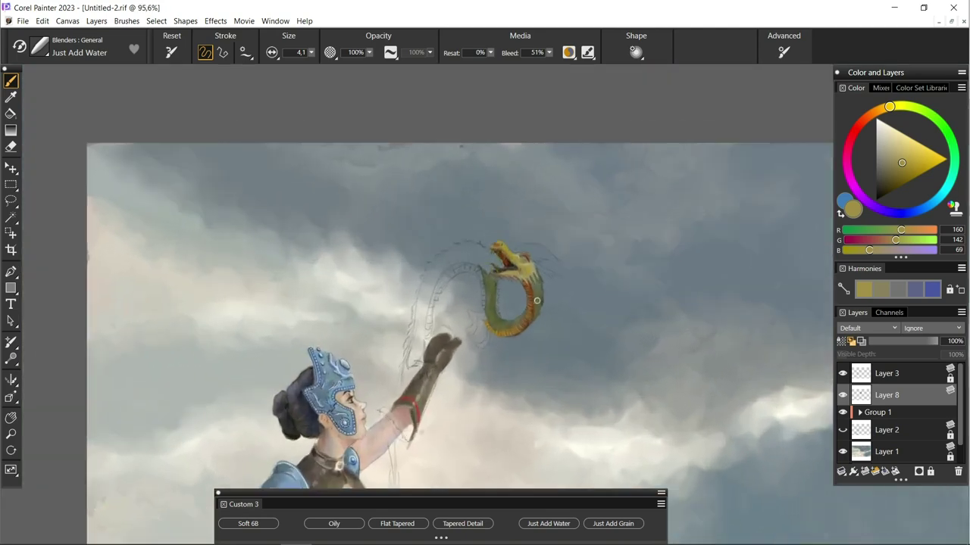
Step: Paint dark olive green on the lower claw, behind the head and across the upper back
scroll(500, 277, "up", 3)
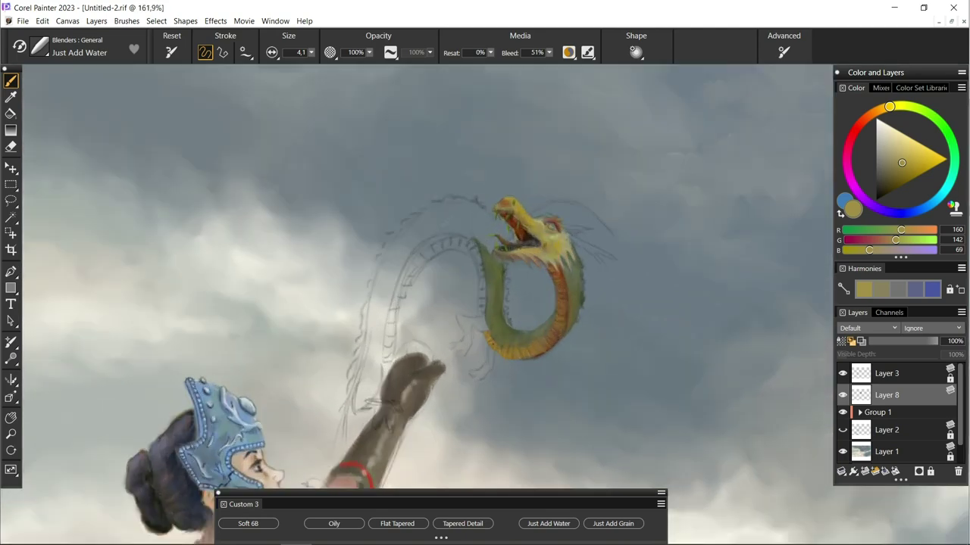
scroll(485, 307, "down", 3)
left_click(483, 318, "alt")
left_click(462, 523)
left_click_drag(461, 335, 476, 322)
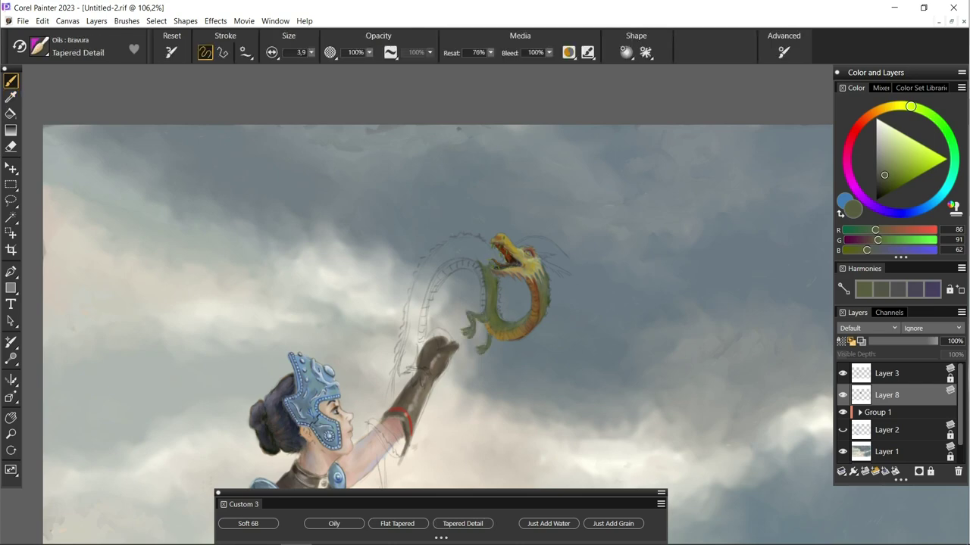
scroll(481, 303, "up", 3)
mouse_move(473, 227)
left_mouse_down()
mouse_move(504, 216)
mouse_move(481, 201)
mouse_move(432, 216)
left_mouse_up()
mouse_move(473, 186)
left_mouse_down()
mouse_move(382, 253)
mouse_move(386, 232)
left_mouse_up()
left_click_drag(439, 190, 365, 258)
Step: Extend the dragon's body down its left side and over the warrior's raised hand and wrist
left_click_drag(387, 216, 352, 310)
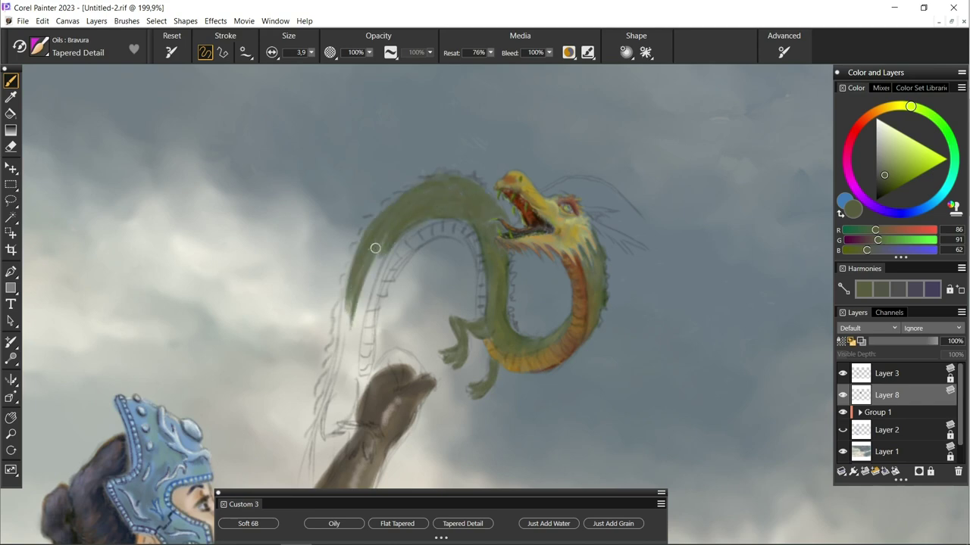
left_click_drag(387, 242, 356, 344)
left_click_drag(362, 296, 337, 382)
left_click_drag(360, 312, 344, 390)
mouse_move(398, 345)
left_mouse_down()
mouse_move(409, 377)
mouse_move(381, 371)
left_mouse_up()
left_click_drag(356, 440, 324, 379)
left_click_drag(348, 420, 337, 345)
key("ctrl+0")
key("b")
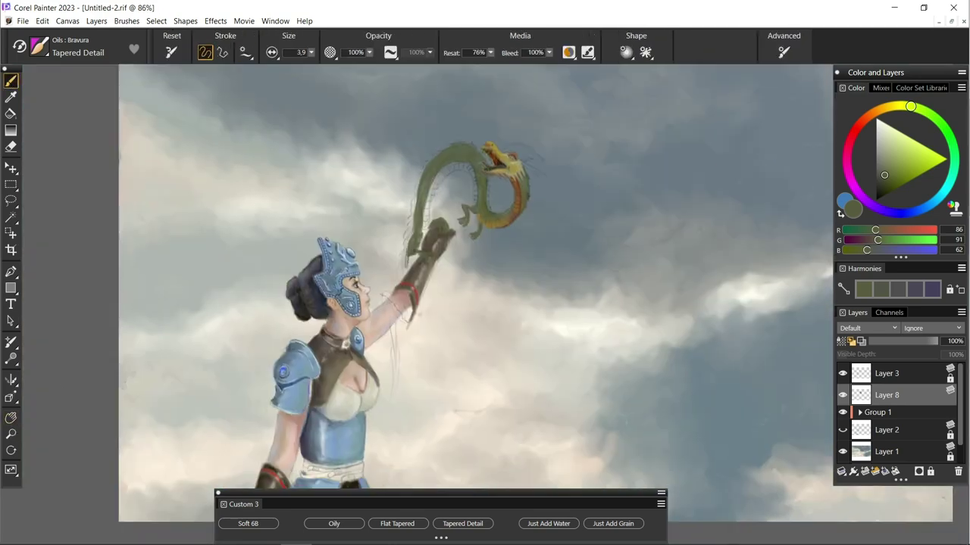
mouse_move(386, 294)
left_mouse_down()
mouse_move(404, 320)
mouse_move(390, 374)
left_mouse_up()
Step: Sample a brownish orange and paint dark strokes along the dragon's neck and body
scroll(394, 363, "down", 3)
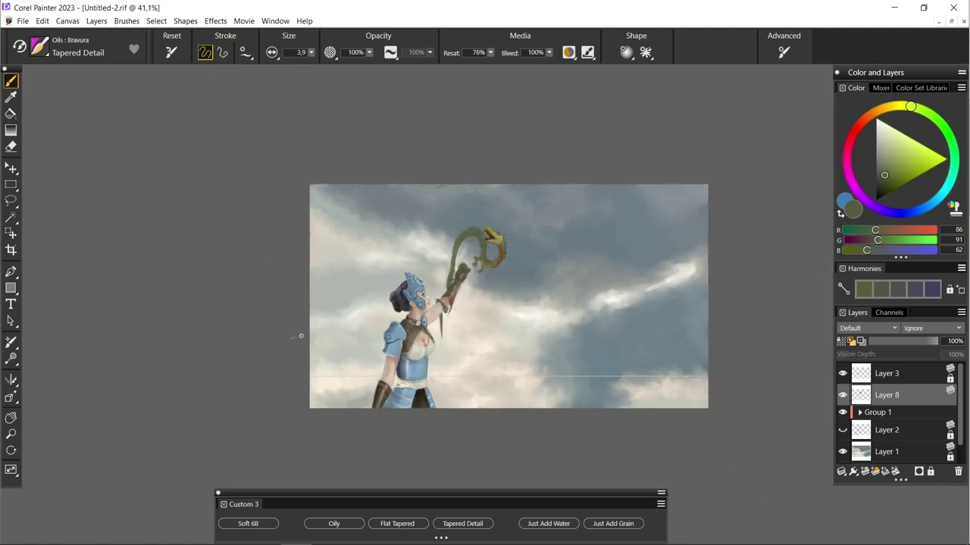
scroll(394, 364, "up", 5)
key("d")
left_click(472, 170)
key("b")
mouse_move(467, 142)
left_mouse_down()
mouse_move(428, 140)
mouse_move(408, 236)
left_mouse_up()
left_click_drag(881, 108, 906, 106)
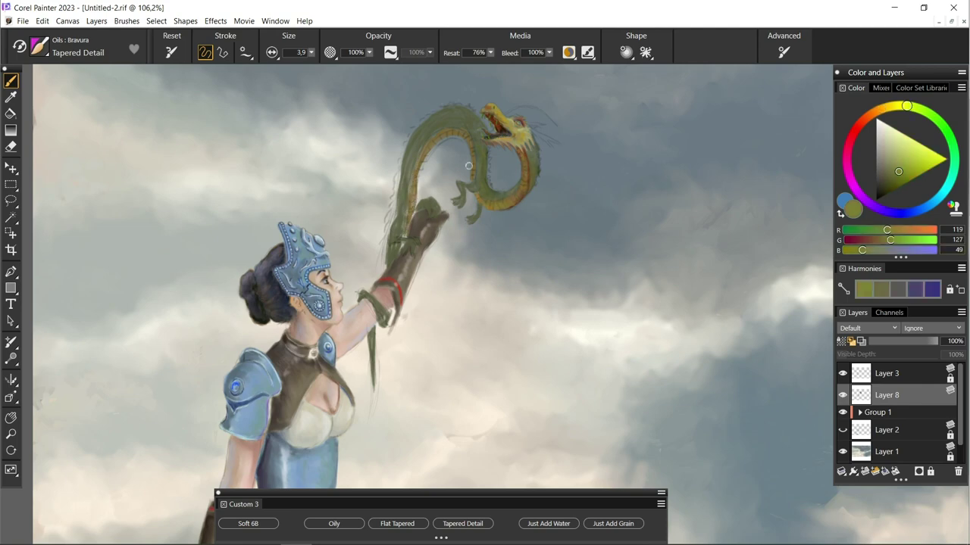
Step: Paint a vivid yellow-green whisker from the dragon's head and shrink the brush to 2.3
left_click(524, 143, "alt")
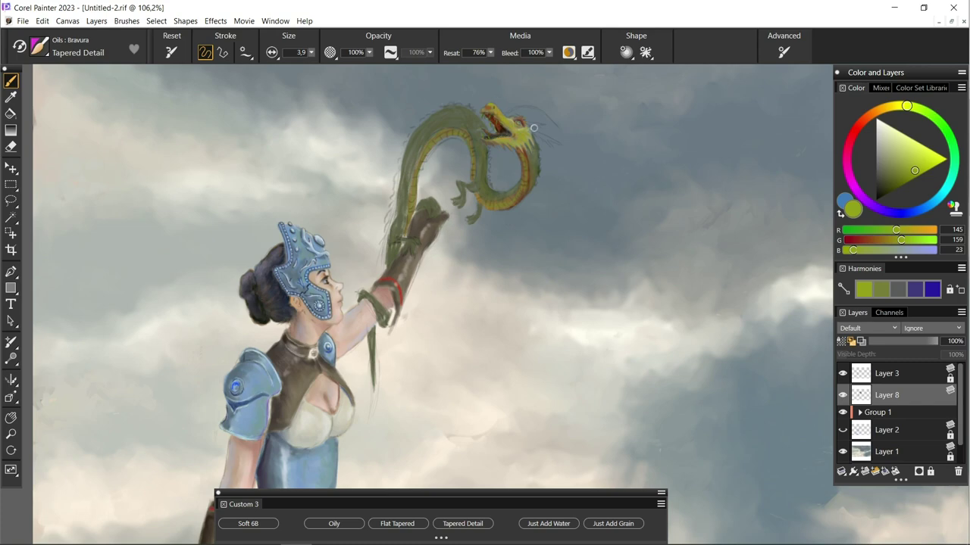
left_click(937, 160)
left_click_drag(507, 107, 562, 128)
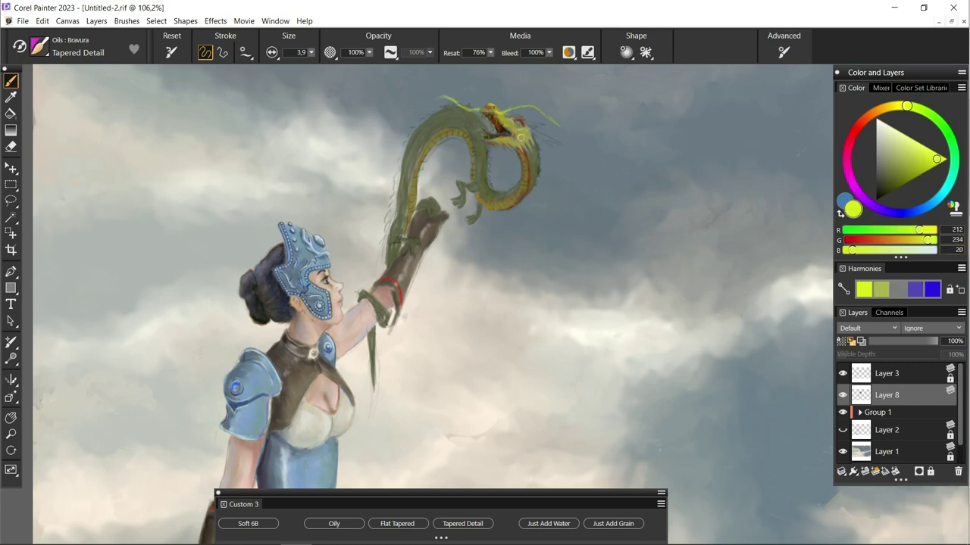
left_click(875, 113)
left_click(883, 192)
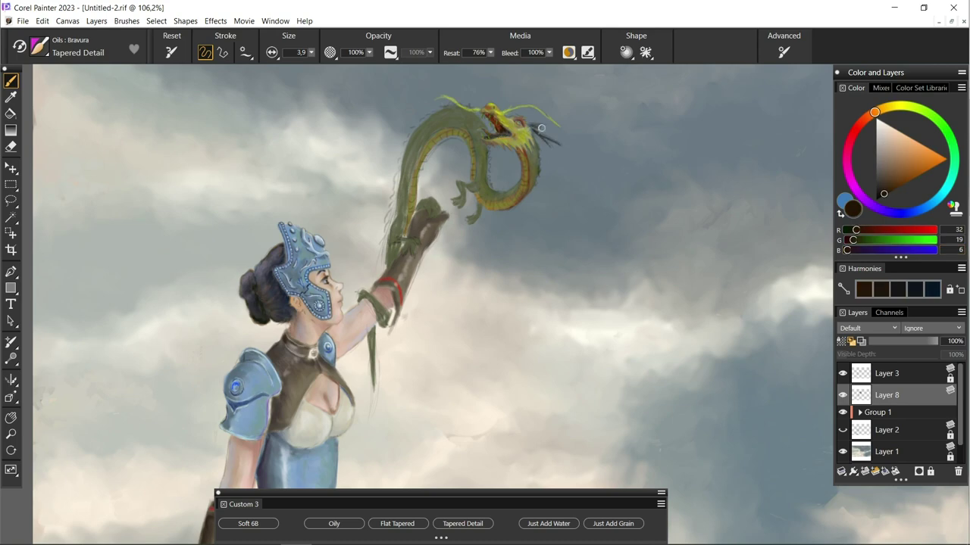
left_click(544, 173, "alt")
scroll(473, 213, "up", 2)
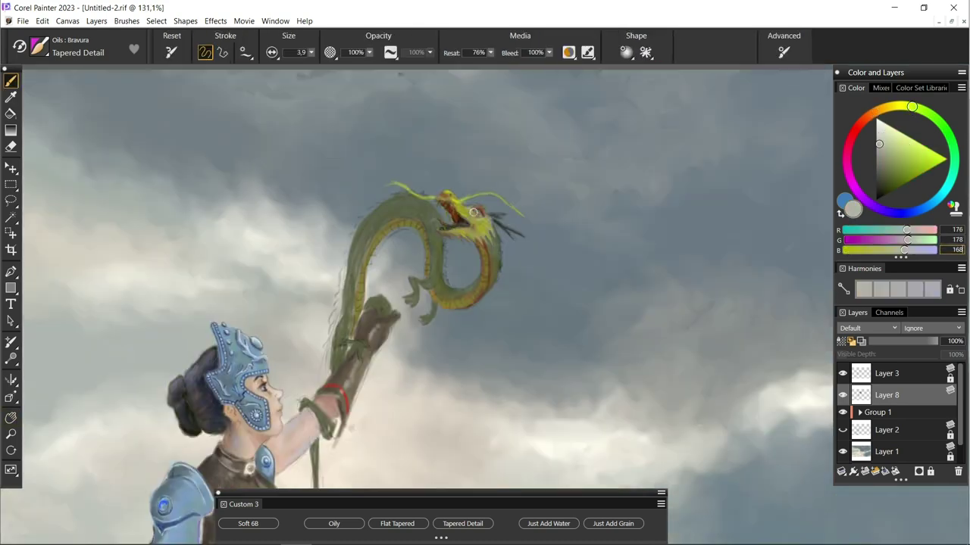
scroll(474, 213, "up", 1)
key("[")
key("[")
Step: With the Soft 6B pencil, paint olive green down the forearm below the hand
left_click(474, 185, "alt")
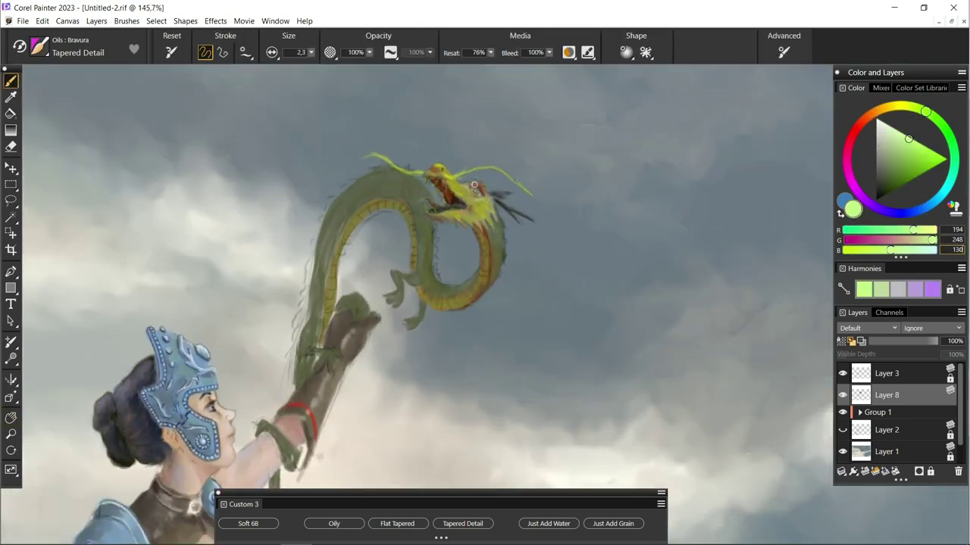
scroll(490, 310, "up", 3)
left_click(248, 524)
left_click_drag(882, 144, 934, 160)
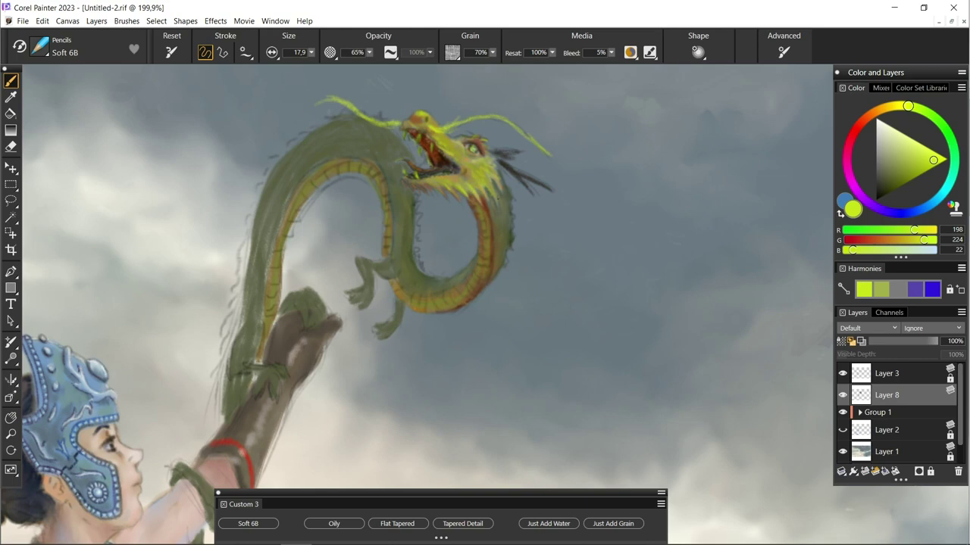
scroll(489, 324, "down", 7)
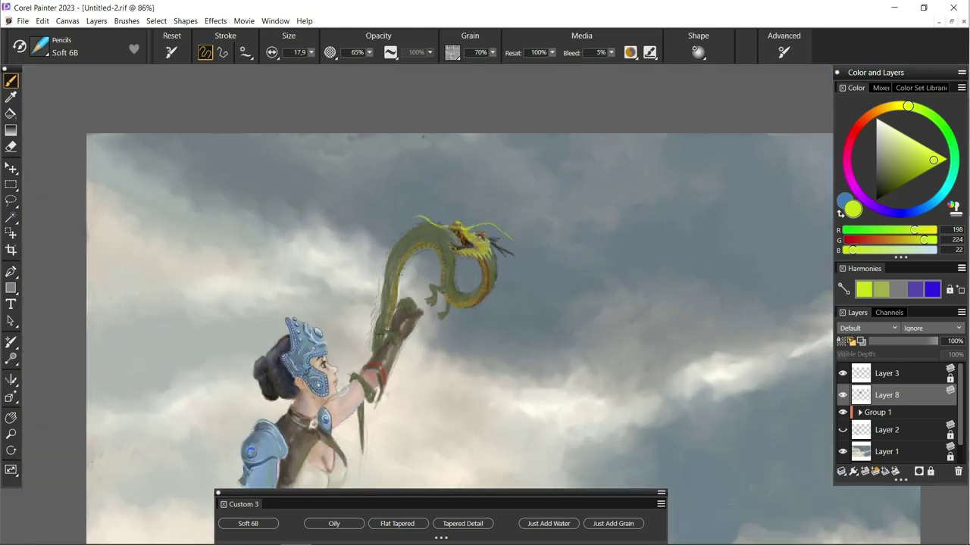
left_click(458, 292, "alt")
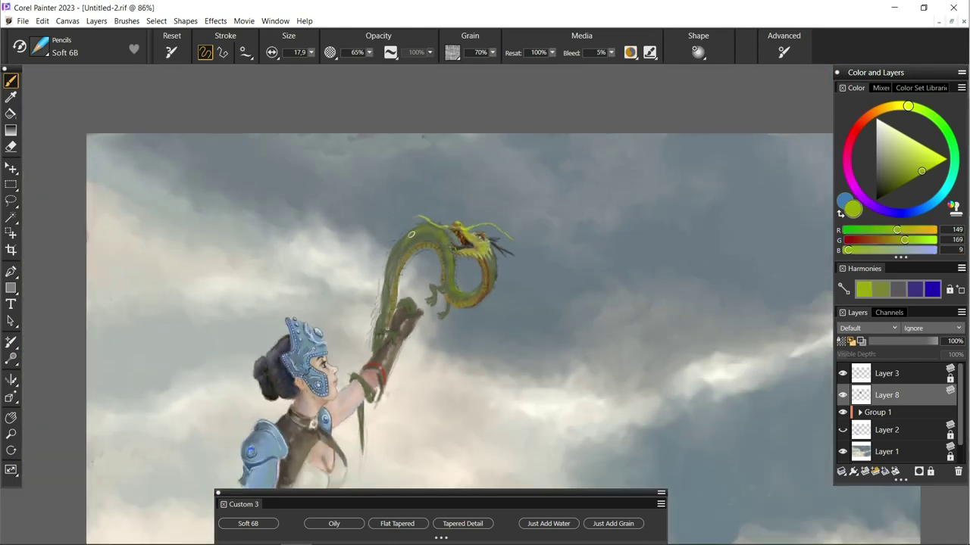
mouse_move(379, 339)
left_mouse_down()
mouse_move(360, 386)
mouse_move(359, 447)
left_mouse_up()
Step: Pick a saturated yellow, then a dark olive, on the colour wheel
left_click(885, 113)
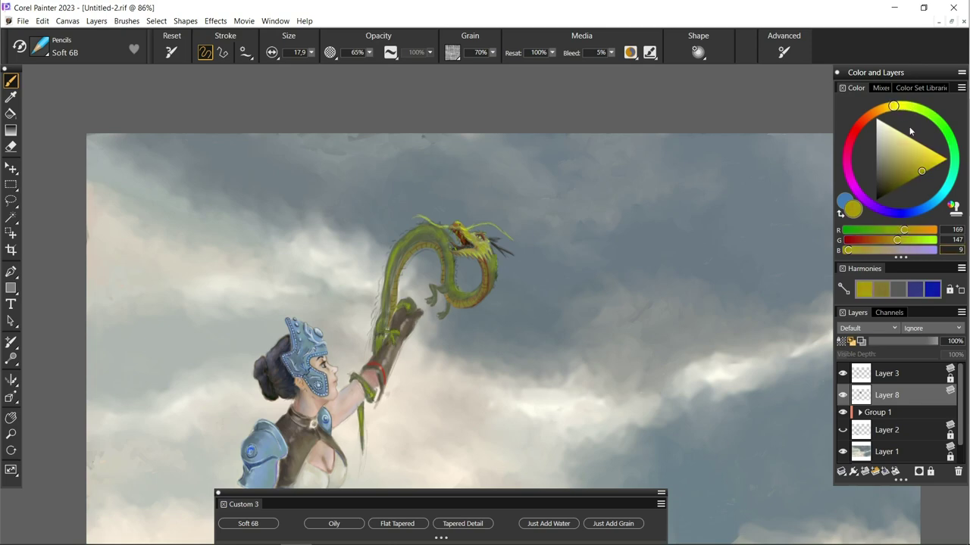
left_click(943, 156)
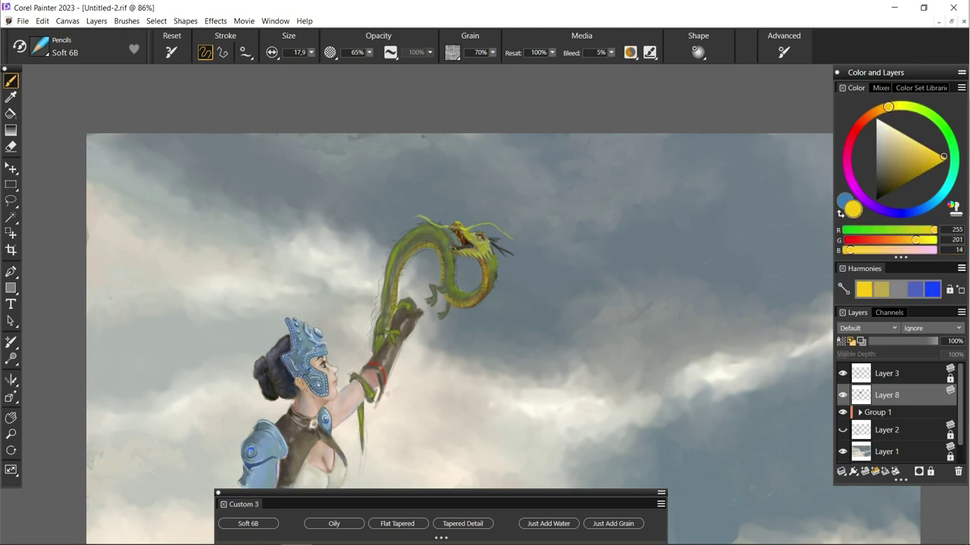
left_click(892, 188)
key("ctrl+minus")
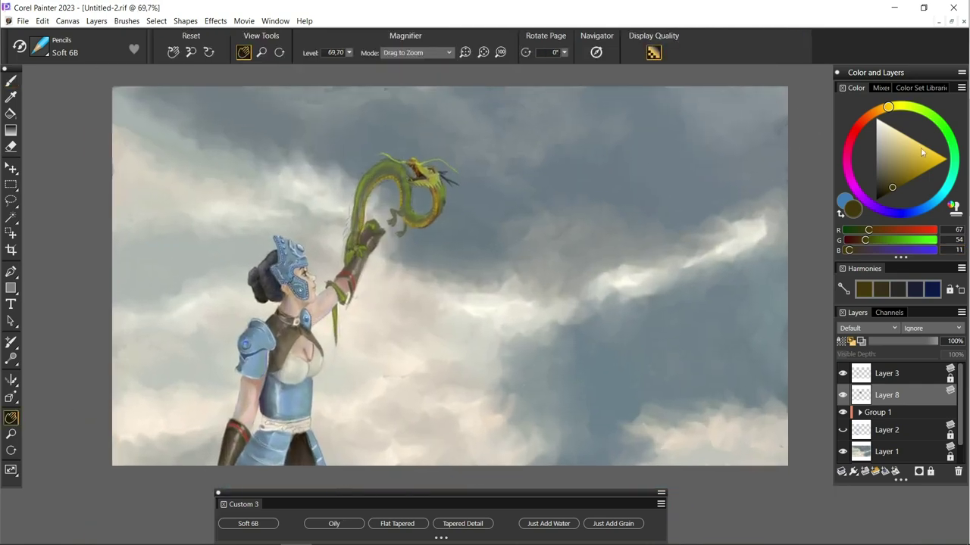
Step: Select the Oils Tapered Detail brush, zoom in on the raised hand, and choose a darker green
left_click(877, 146)
key("b")
left_click(900, 134)
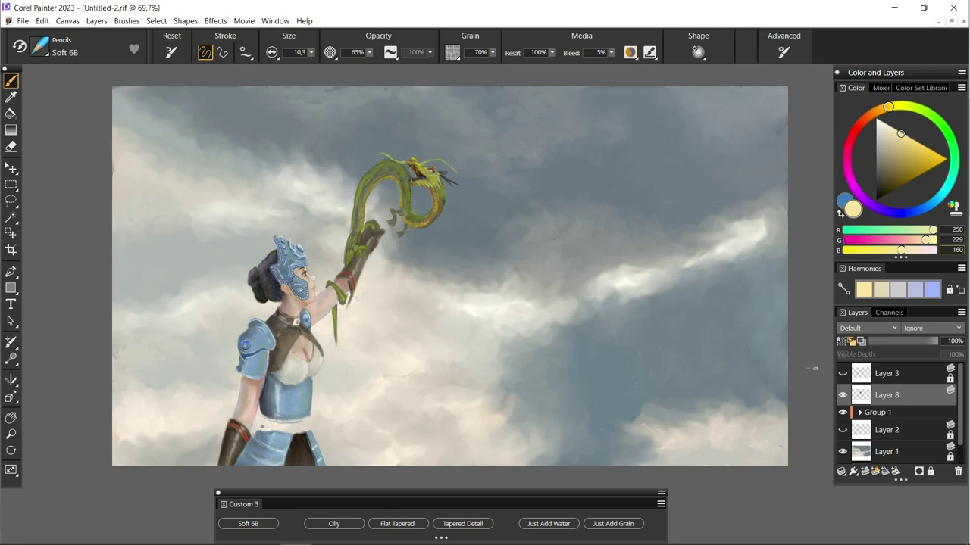
key("w")
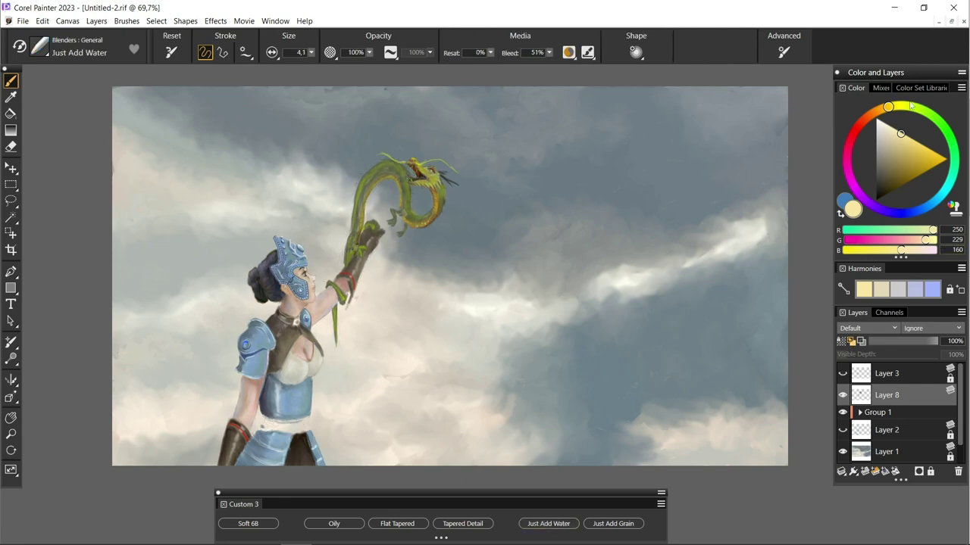
left_click_drag(911, 105, 929, 113)
left_click(904, 171)
scroll(443, 187, "up", 2)
left_click(463, 524)
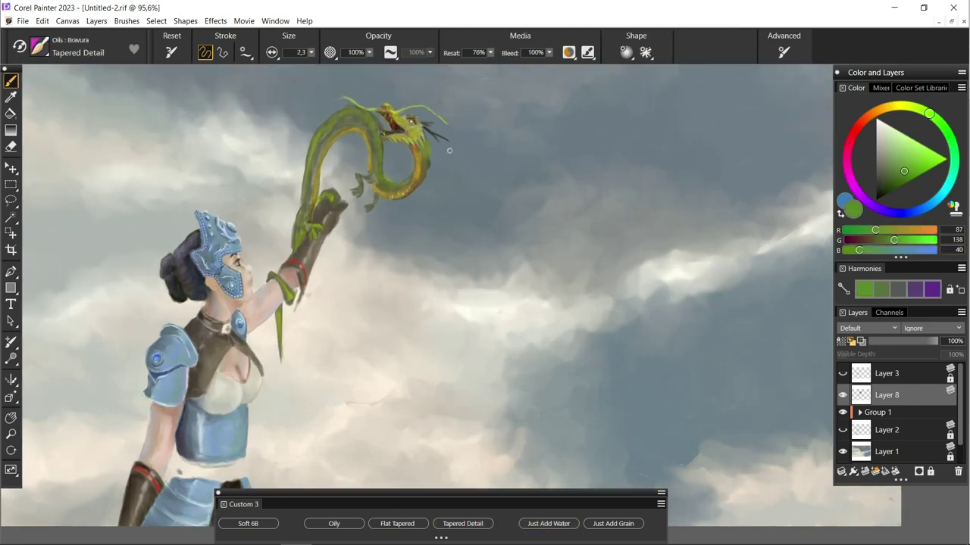
left_click(449, 150, "alt")
Step: Paint the spear shaft darker and longer in yellow-green, ending in a pointed tip
key("bracketright")
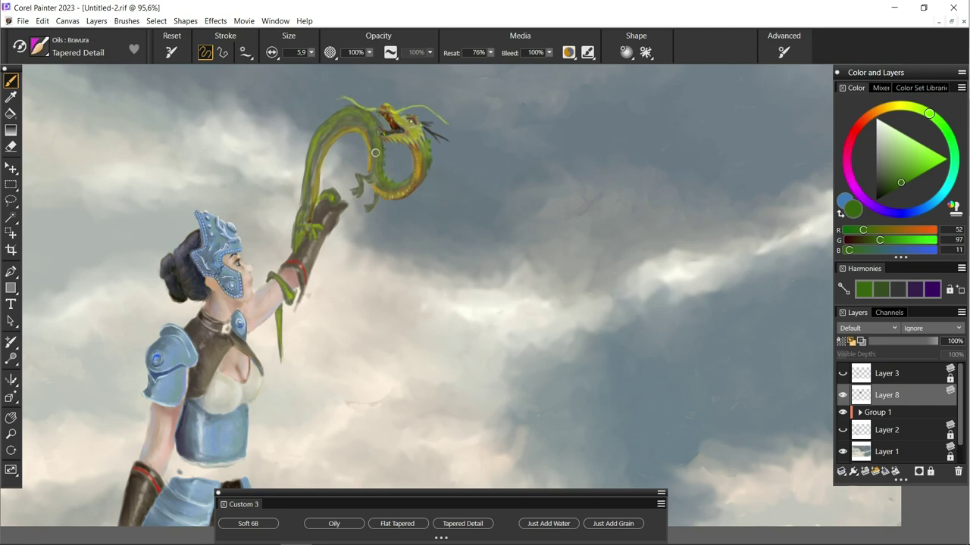
left_click_drag(929, 113, 909, 106)
key("bracketleft")
key("bracketleft")
key("bracketleft")
left_click_drag(280, 341, 282, 383)
key("bracketright")
key("bracketright")
left_click_drag(282, 342, 280, 390)
Step: Sample colours from the spear and the grey-blue sky, then select the water blender
left_click(281, 356, "alt")
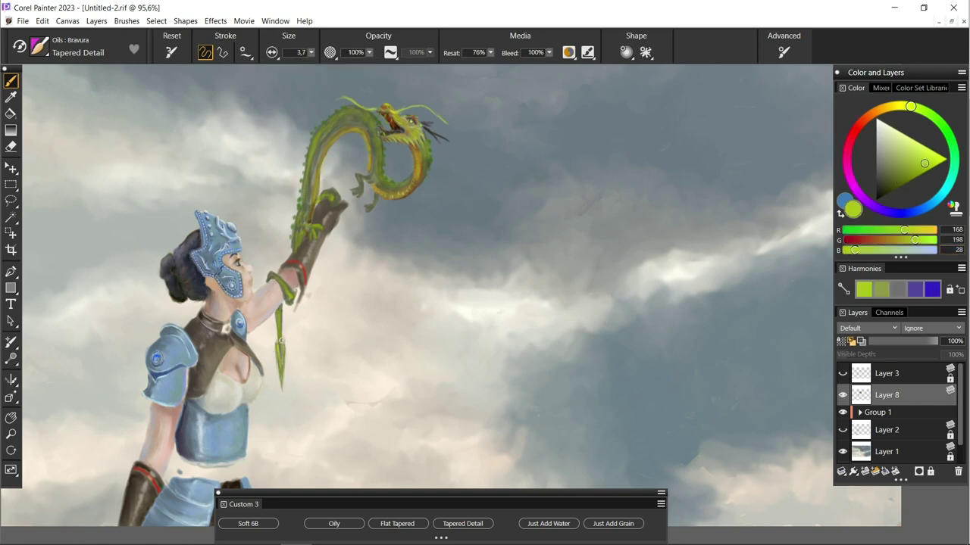
left_click(283, 360, "alt")
left_click(273, 343, "alt")
left_click(612, 94, "alt")
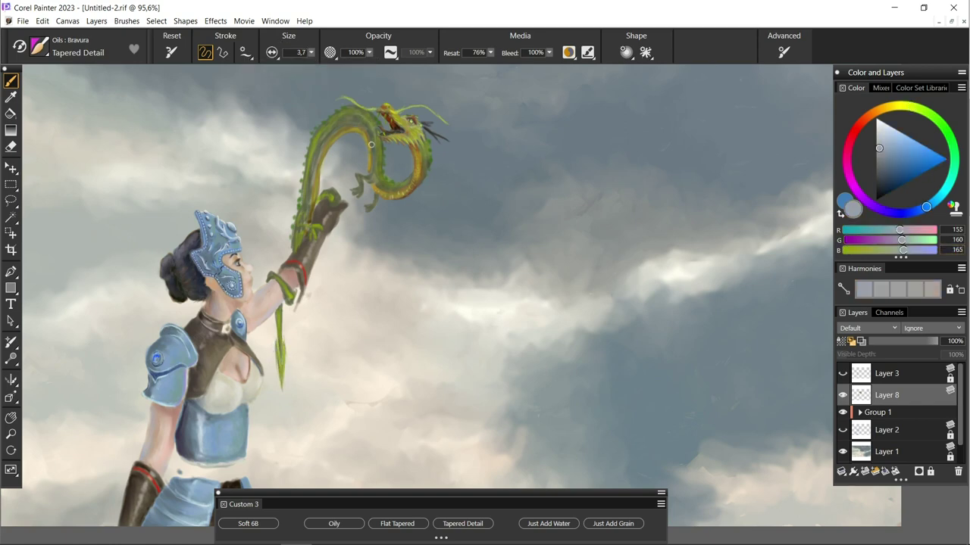
left_click(550, 524)
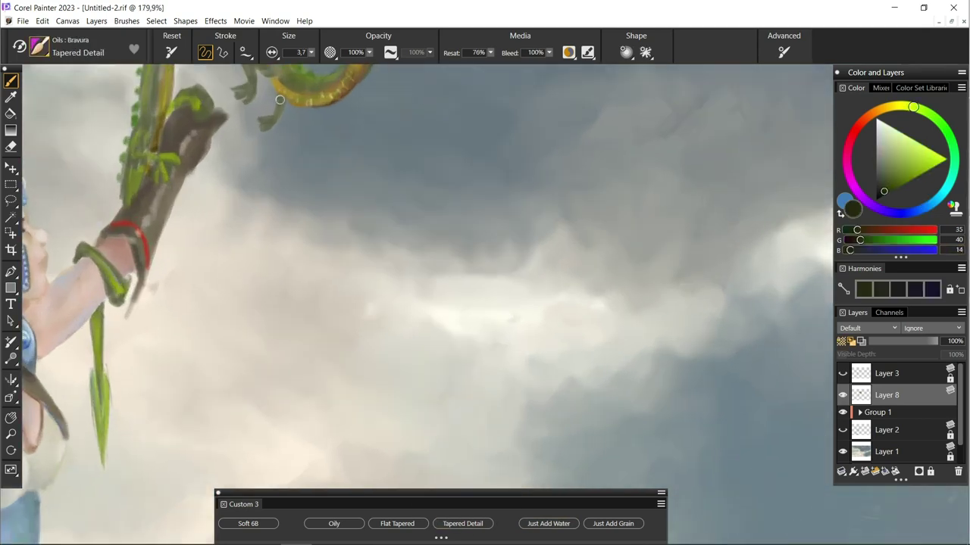
Step: Make the brush smaller and shade the dragon's lower claws and front leg dark green
left_click_drag(275, 62, 336, 198)
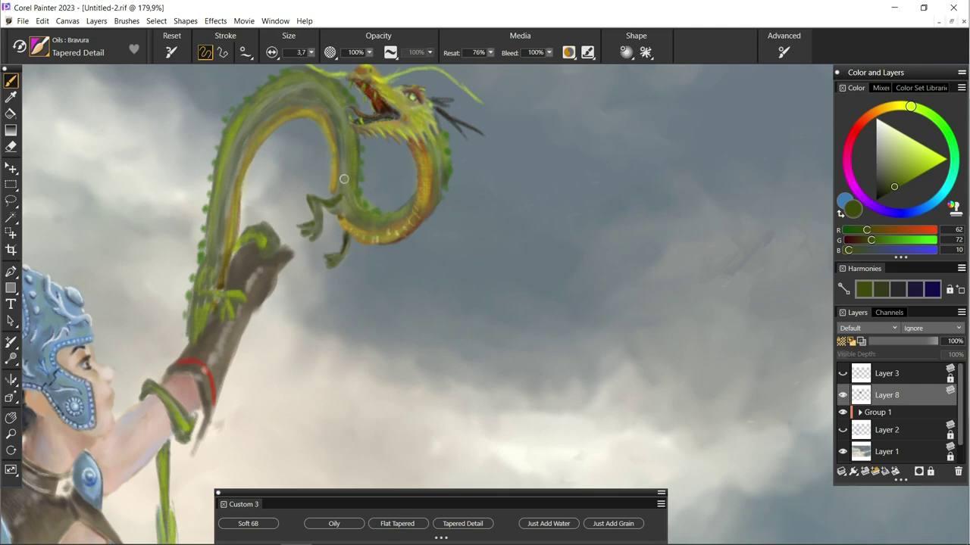
left_click_drag(310, 52, 318, 93)
left_click(217, 177, "alt")
left_click(271, 246)
left_click_drag(220, 312, 216, 301)
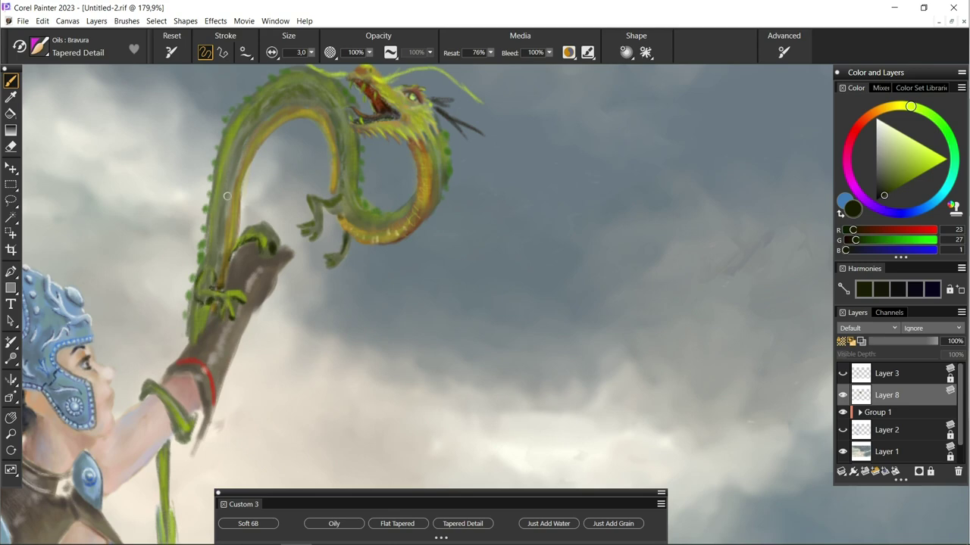
mouse_move(322, 195)
left_mouse_down()
mouse_move(305, 231)
mouse_move(332, 264)
left_mouse_up()
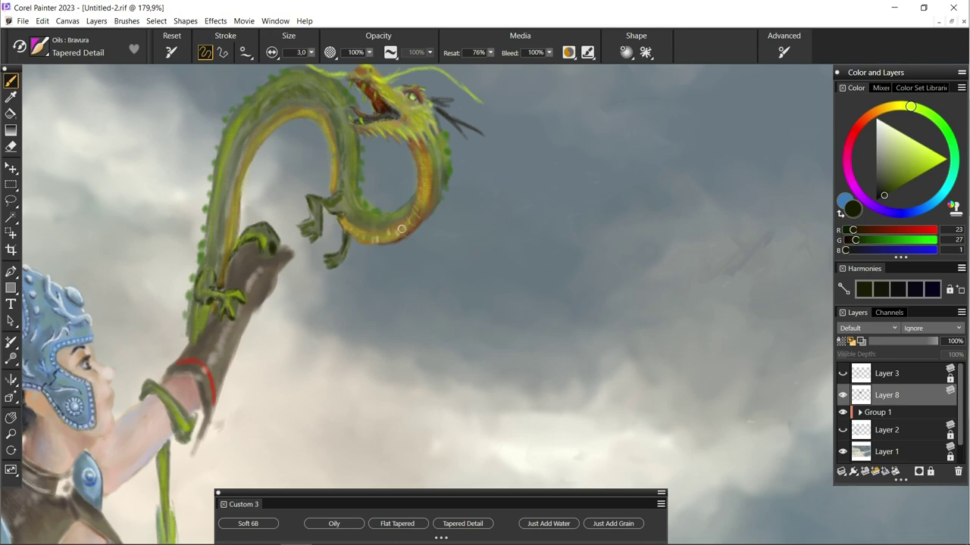
Step: Zoom out and add a warm yellow highlight along the dragon's neck
key("ctrl+minus")
left_click(369, 180, "alt")
left_click_drag(378, 188, 383, 218)
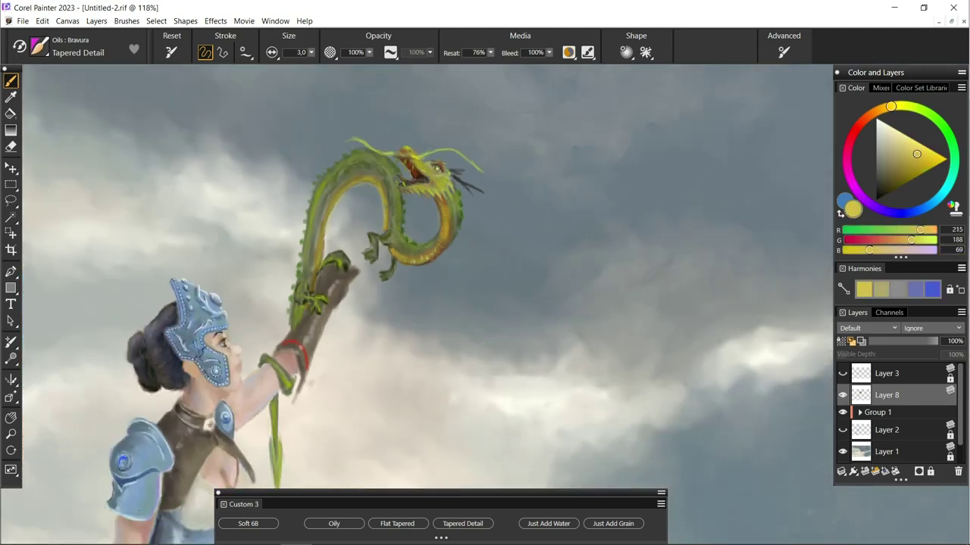
Step: With Pencils Soft 6B in bright yellow-green, highlight the dragon's left body curve
left_click(248, 524)
left_click(429, 209, "alt")
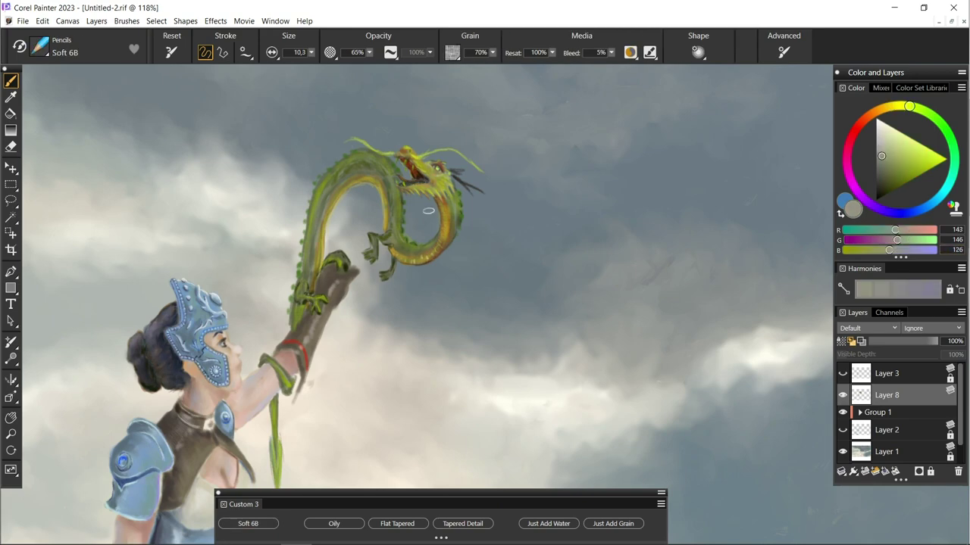
left_click(385, 182, "alt")
left_click(394, 212, "alt")
left_click(400, 236, "alt")
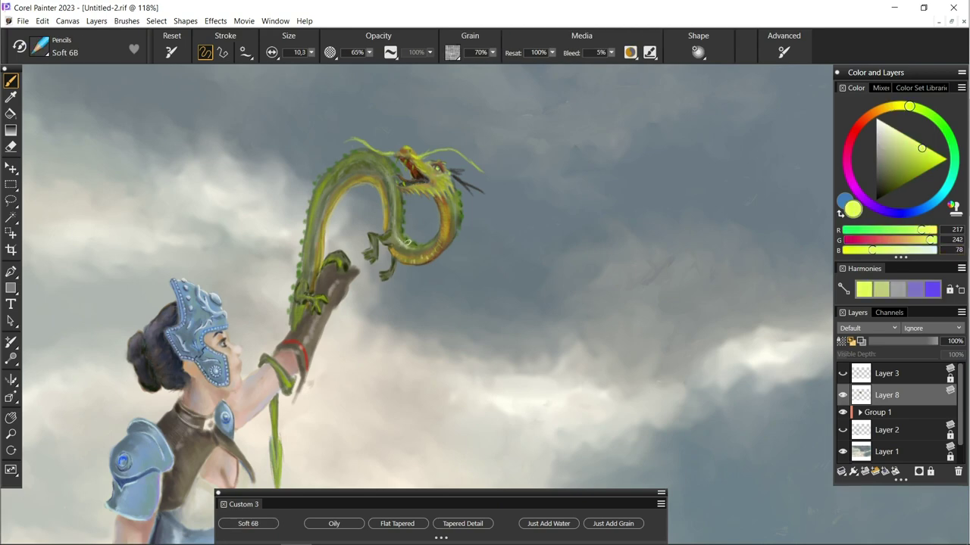
mouse_move(351, 163)
left_mouse_down()
mouse_move(325, 200)
mouse_move(315, 261)
left_mouse_up()
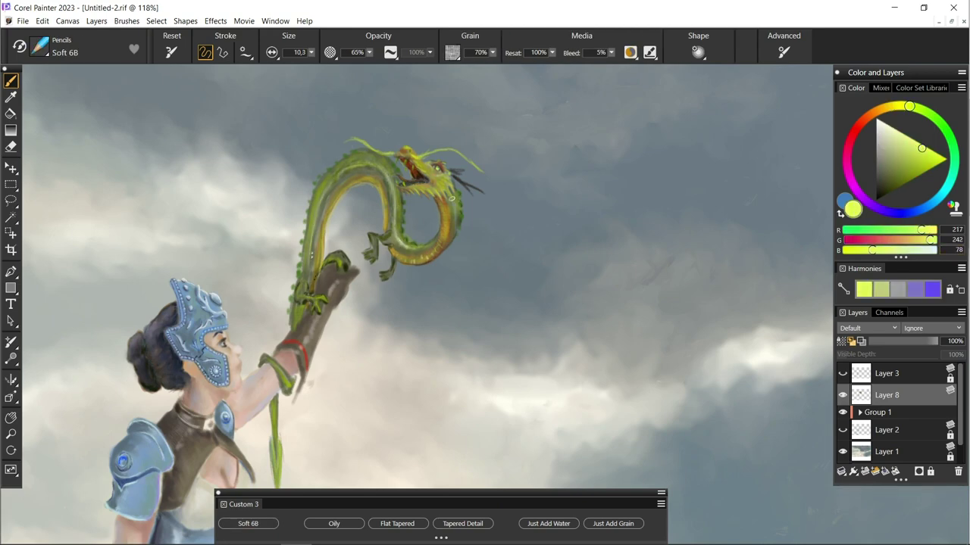
Step: Try light and saturated blues and sample a light grey-blue with the water blender
left_click(199, 311, "alt")
left_click_drag(272, 447, 296, 379)
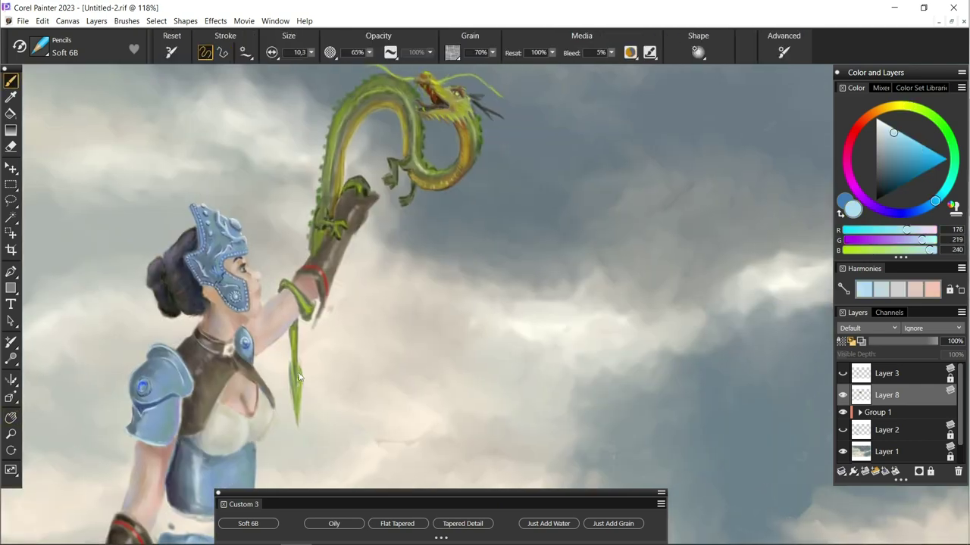
left_click(360, 100, "alt")
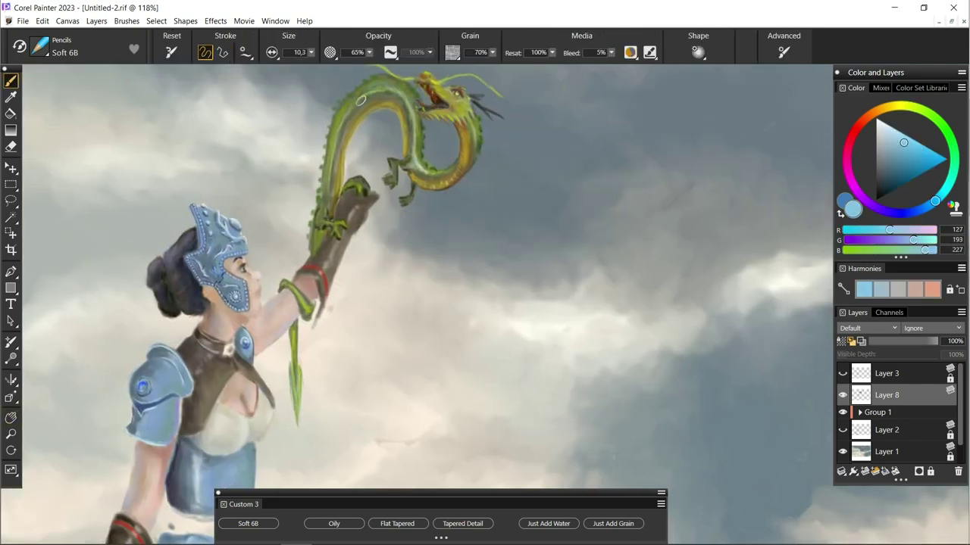
left_click(691, 145, "alt")
left_click(549, 524)
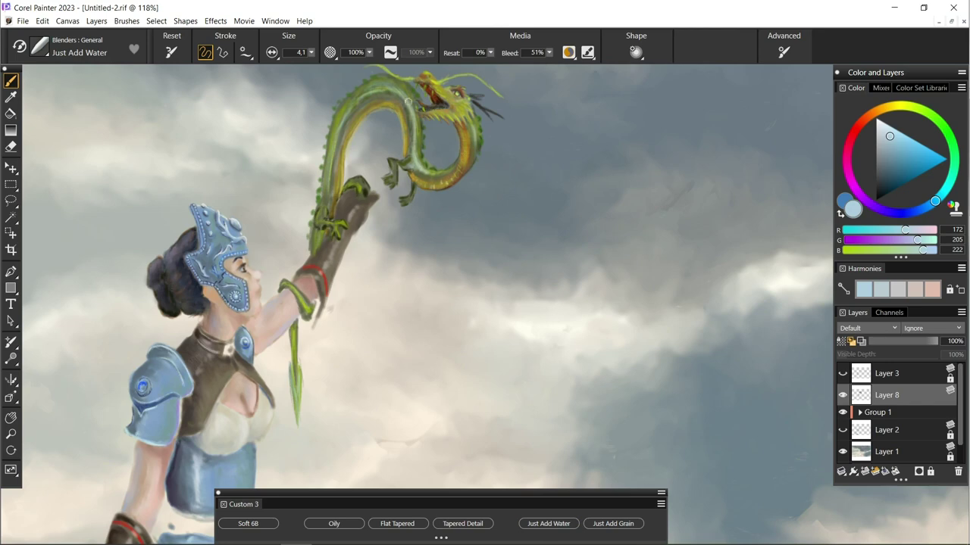
Step: Stroke yellow-green onto the dragon's neck and along its back with the soft pencil
left_click(400, 174, "alt")
left_click(248, 524)
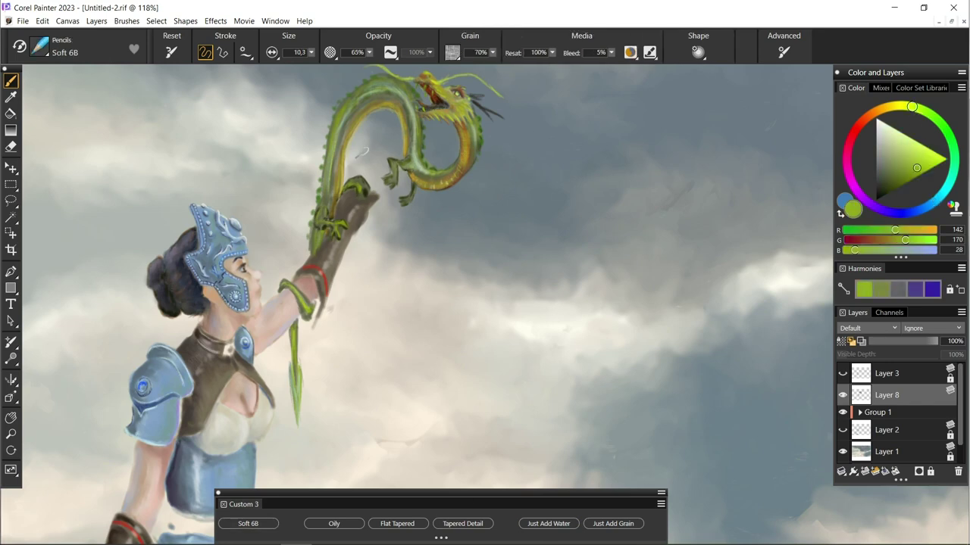
mouse_move(402, 120)
left_mouse_down()
mouse_move(392, 97)
mouse_move(365, 98)
left_mouse_up()
left_click_drag(362, 105, 351, 118)
Step: Pick a golden yellow, select the water blender, and make Layer 6 active
left_click(468, 152, "alt")
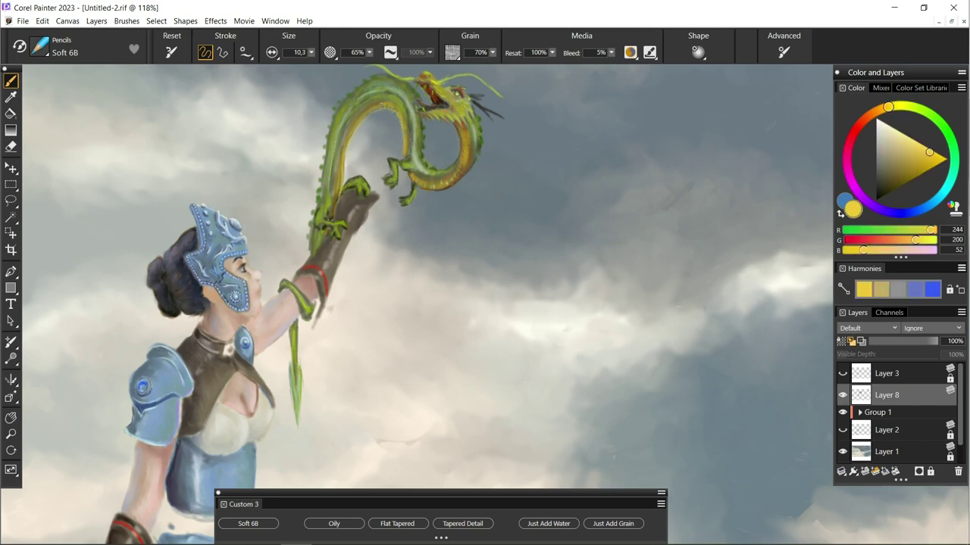
key("slash")
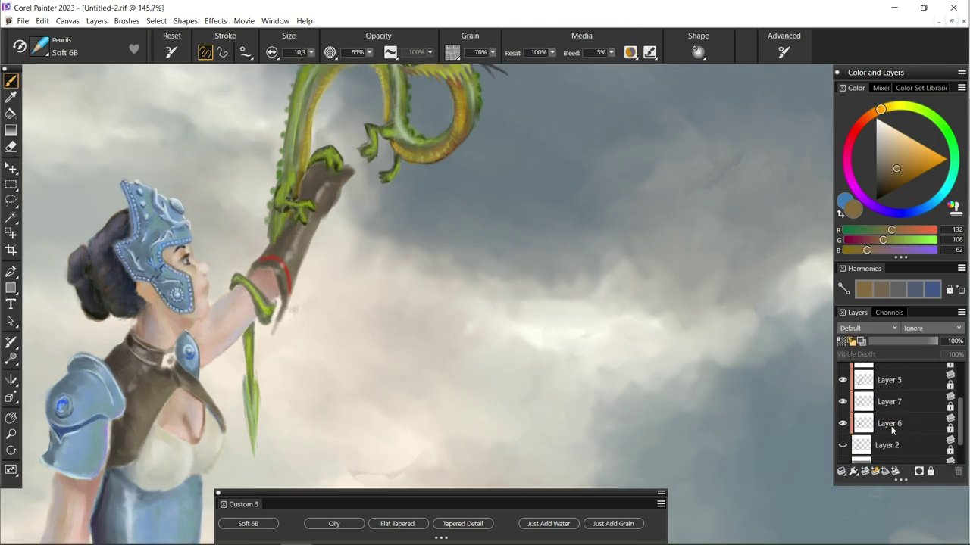
left_click(891, 429)
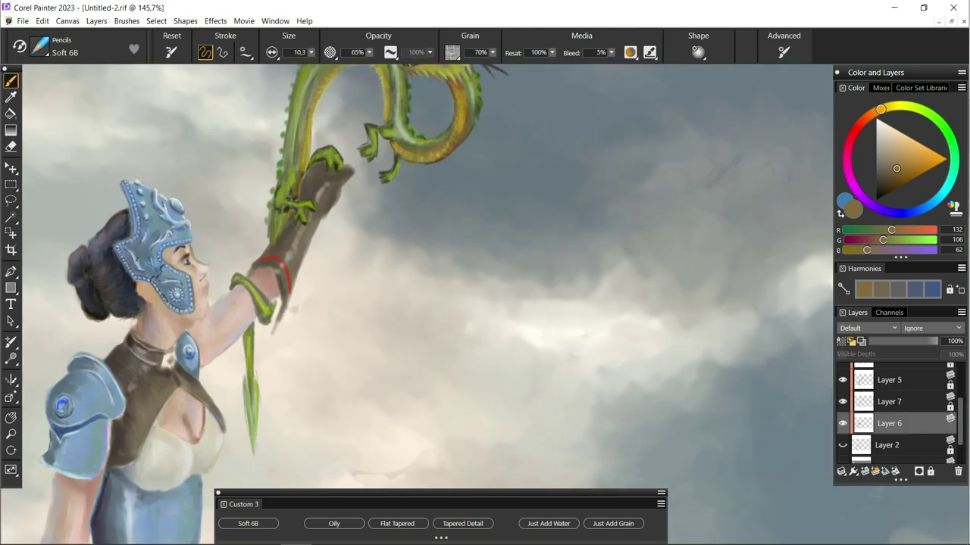
left_click_drag(866, 121, 868, 116)
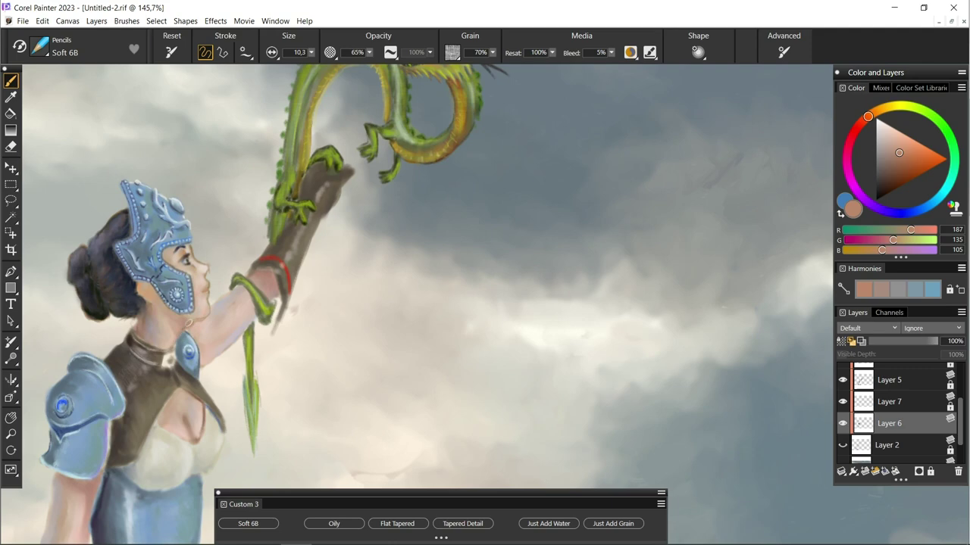
left_click(916, 168)
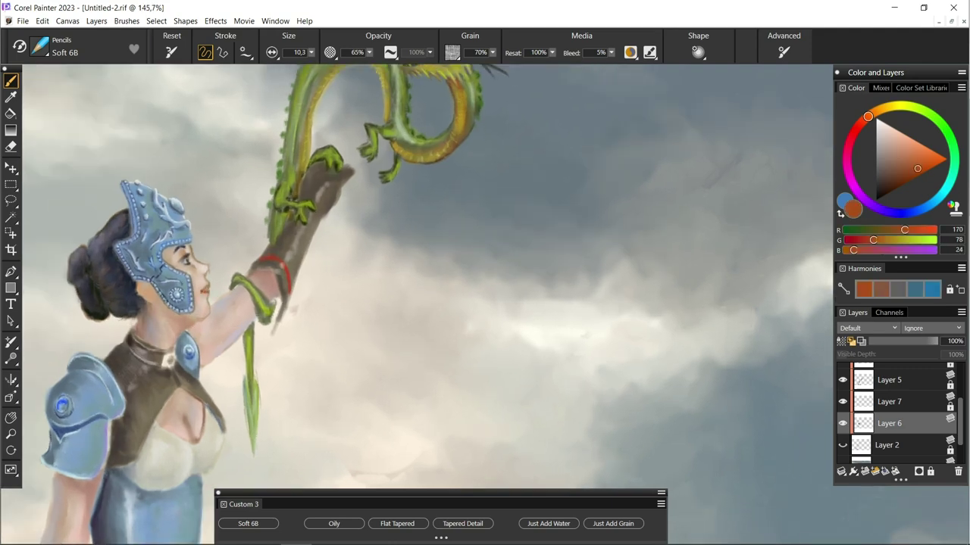
left_click(887, 189)
scroll(416, 277, "down", 3)
scroll(416, 276, "up", 2)
left_click(363, 364, "alt")
scroll(417, 276, "down", 2)
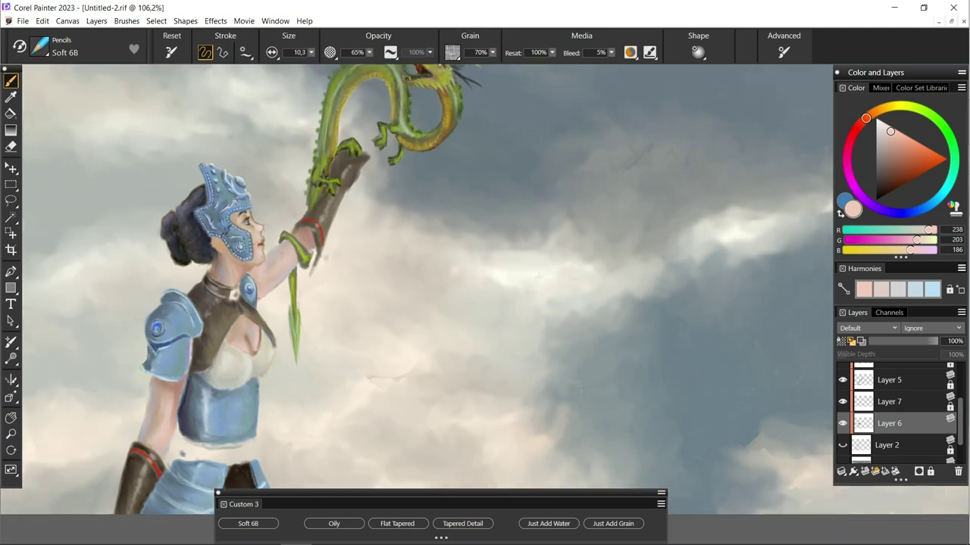
scroll(417, 277, "up", 3)
left_click(299, 227, "alt")
left_click(886, 168)
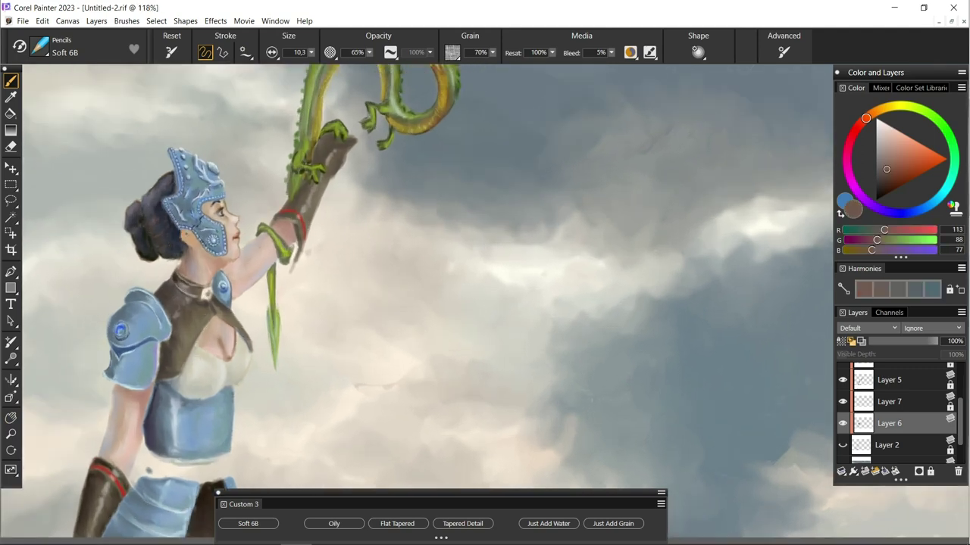
scroll(86, 379, "down", 3)
left_click(863, 404)
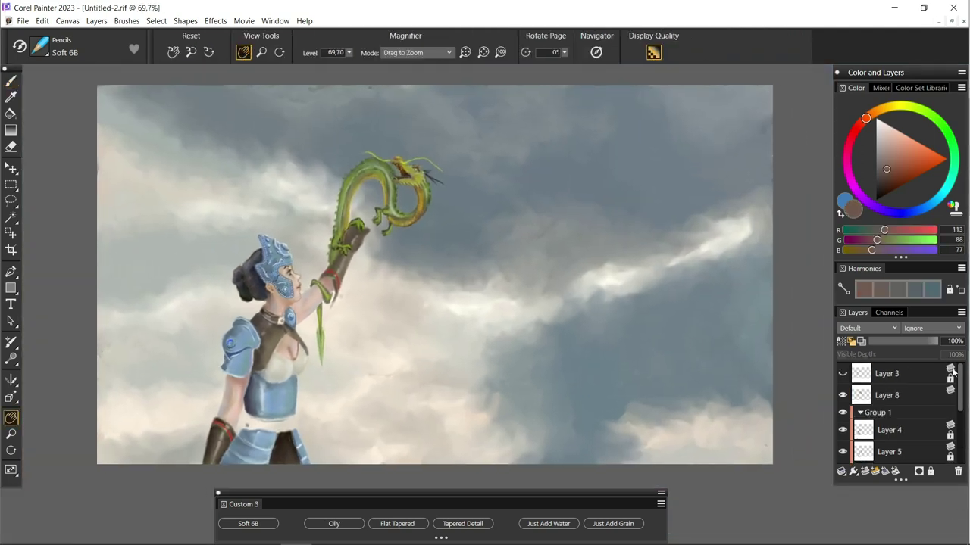
Step: On a new layer, paint an orange-red band around the warrior's waist with Tapered Detail
key("ctrl+shift+n")
scroll(197, 451, "up", 1)
scroll(197, 451, "up", 2)
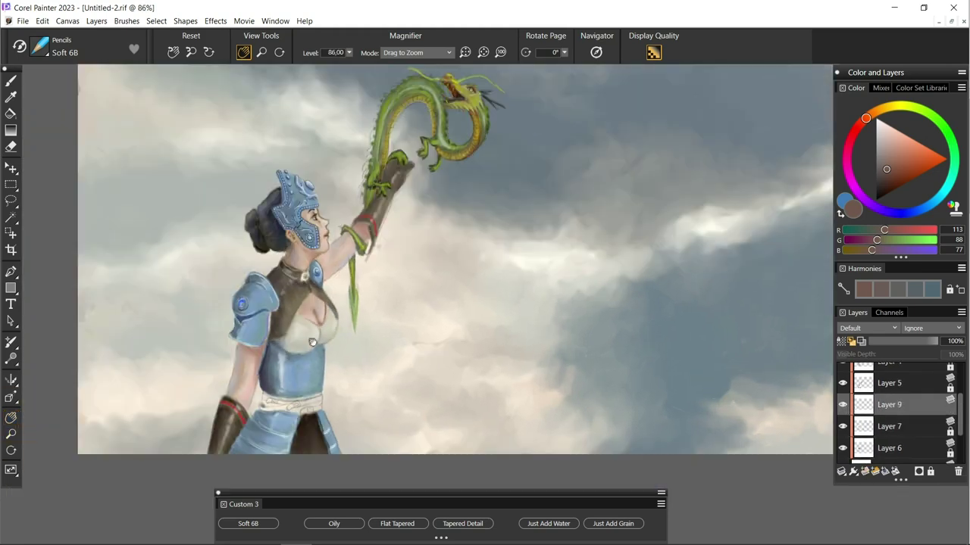
scroll(197, 451, "up", 1)
key("b")
left_click(922, 163)
left_click(462, 524)
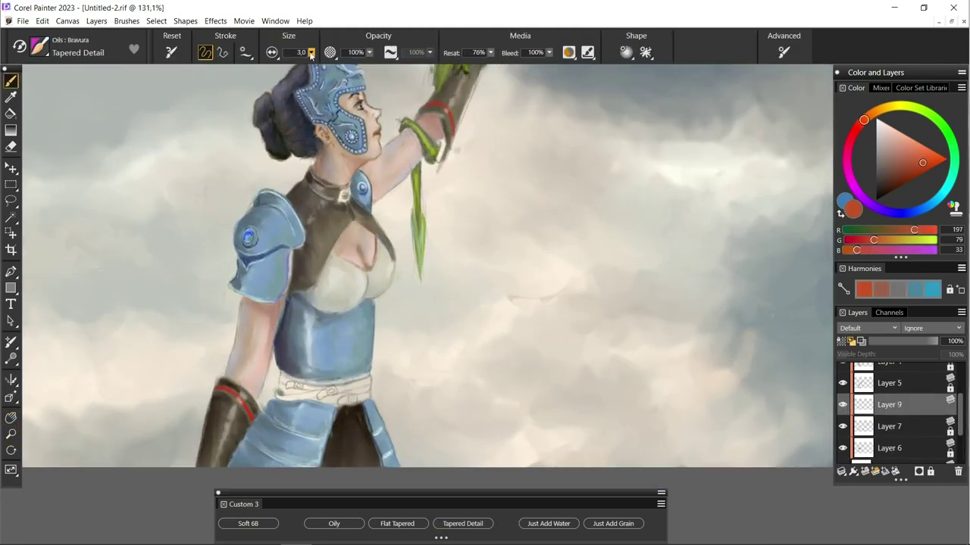
mouse_move(369, 387)
left_mouse_down()
mouse_move(318, 395)
mouse_move(364, 398)
mouse_move(280, 390)
mouse_move(341, 390)
left_mouse_up()
left_click_drag(272, 397, 335, 396)
Step: Shade the belt with darker red and warm brown, blending with Just Add Water
left_click(893, 185)
left_click(856, 129)
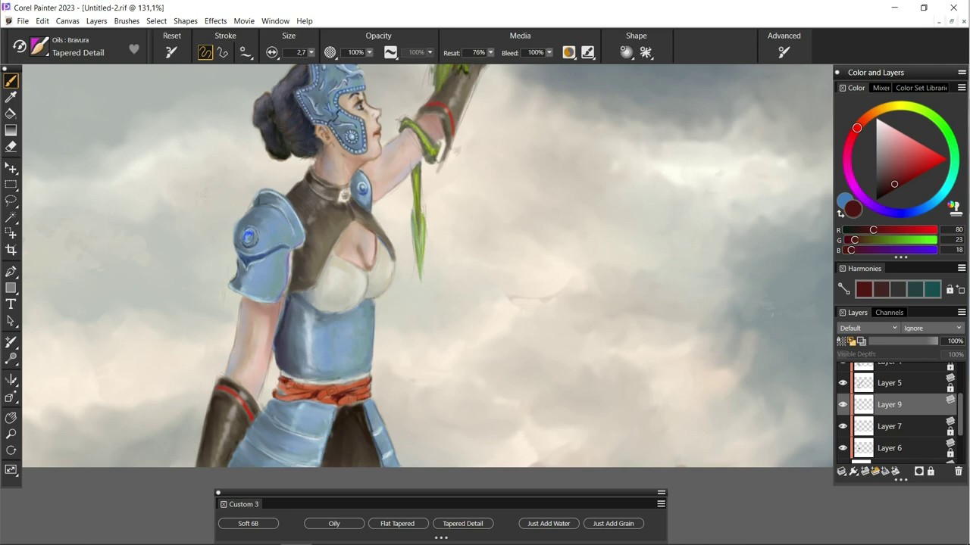
left_click(369, 377, "alt")
key("bracketright")
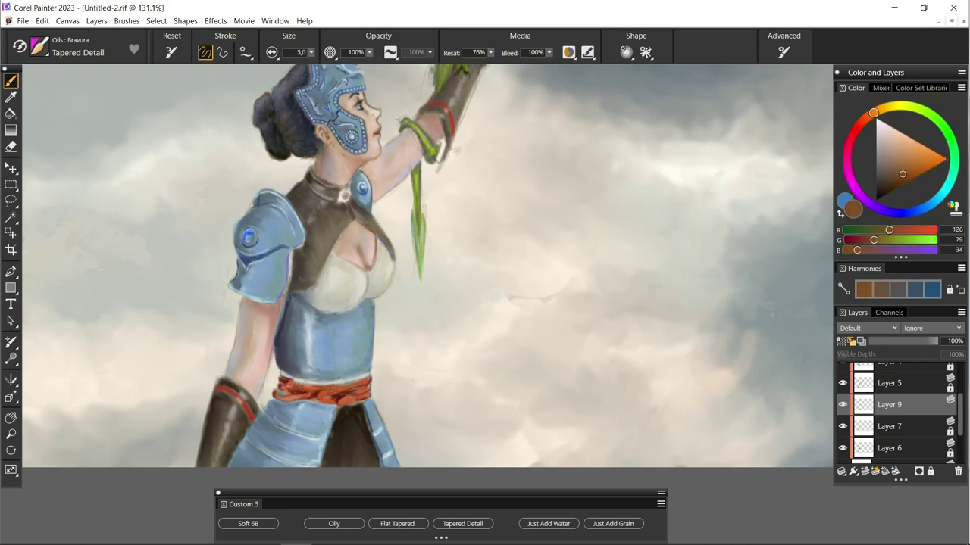
left_click(548, 523)
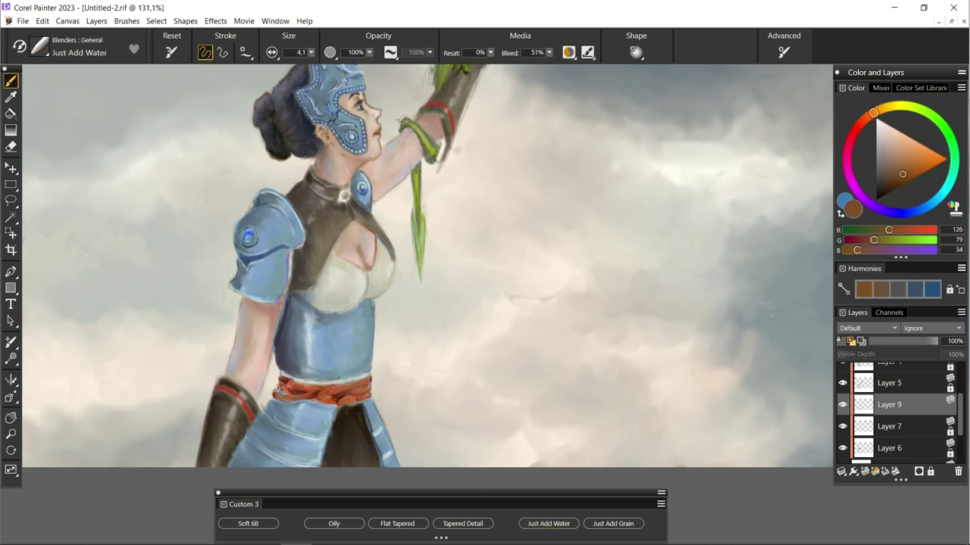
left_click(299, 397, "alt")
Step: Pick tan and crimson tones, then add pale peach highlights on the belt's left side with Soft 6B
left_click(463, 524)
left_click(895, 149)
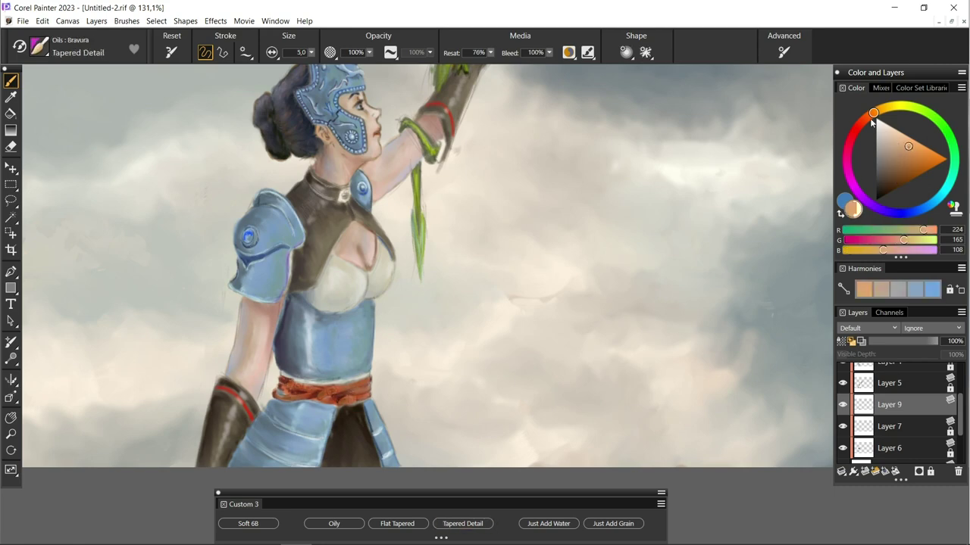
left_click(359, 385, "alt")
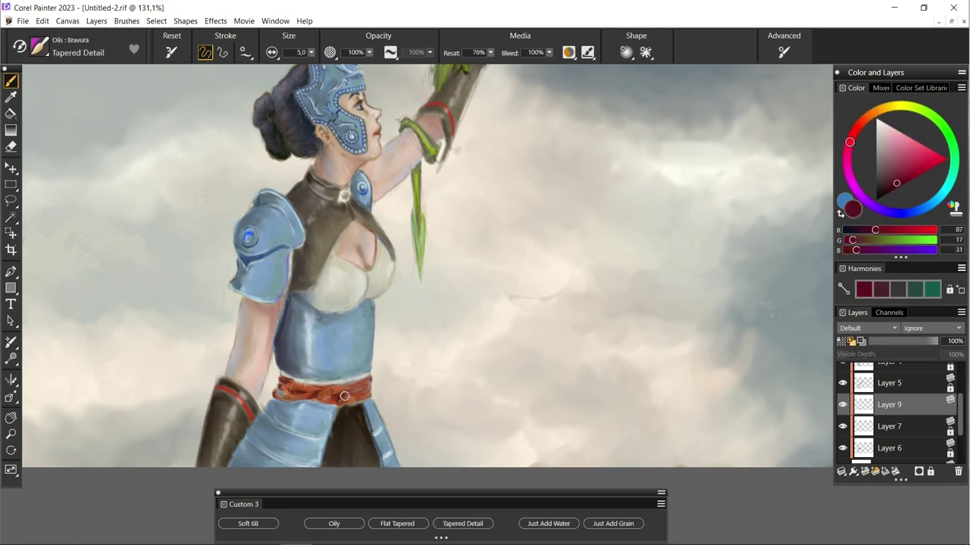
left_click(293, 399, "alt")
left_click(248, 524)
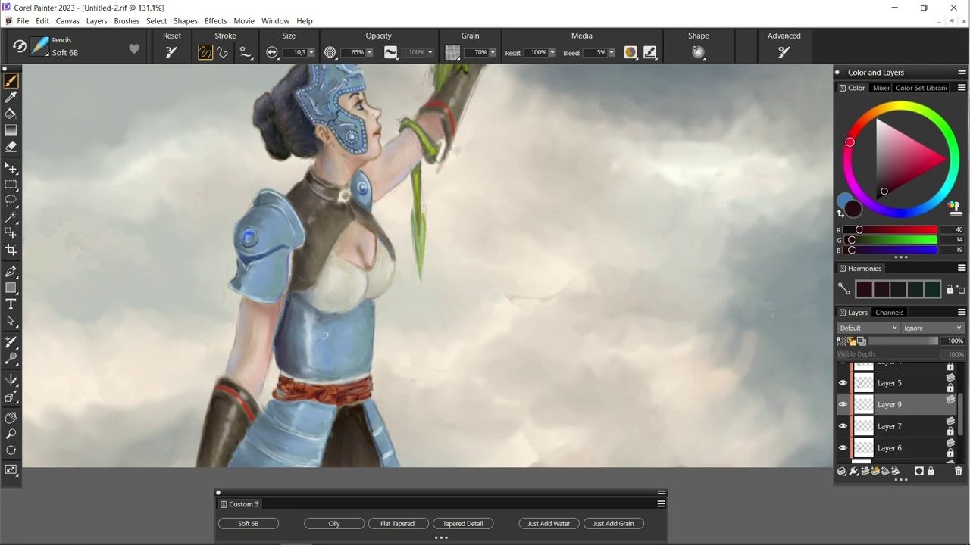
scroll(440, 265, "down", 5)
scroll(439, 265, "up", 4)
left_click(879, 119)
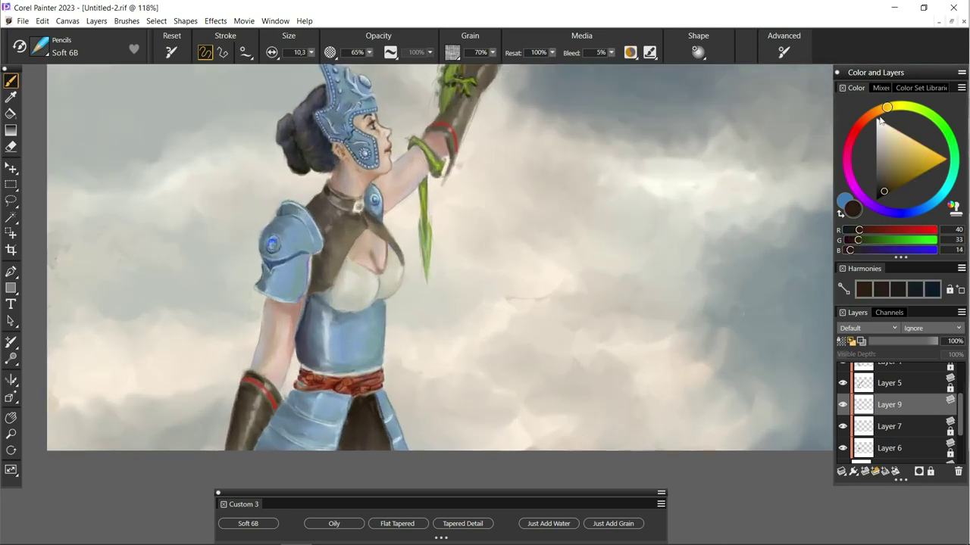
left_click_drag(879, 119, 894, 131)
left_click_drag(318, 371, 295, 383)
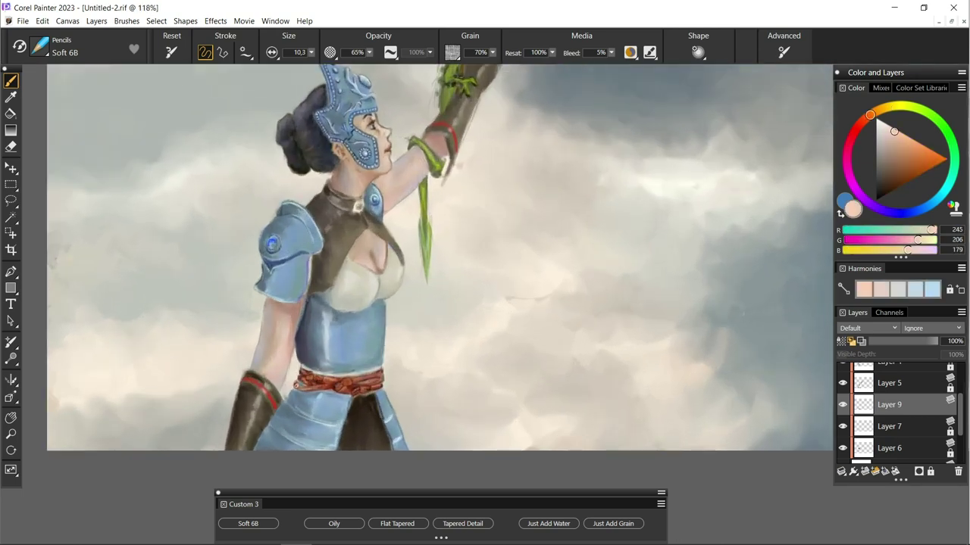
Step: Add Layer 10 and mix a yellow-gold with a smaller Tapered Detail brush
scroll(894, 409, "up", 2)
left_click(864, 471)
left_click(902, 106)
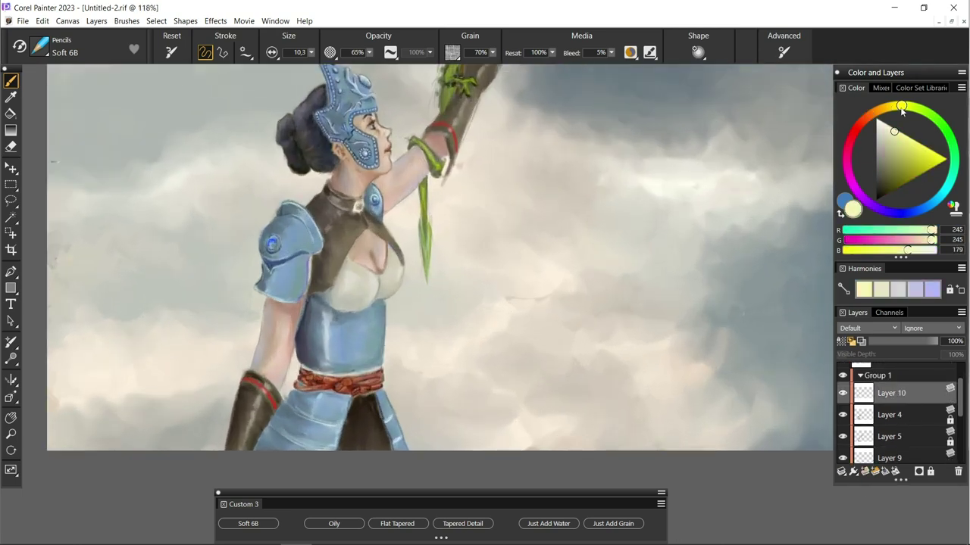
left_click(462, 523)
key("bracketleft")
left_click(926, 172)
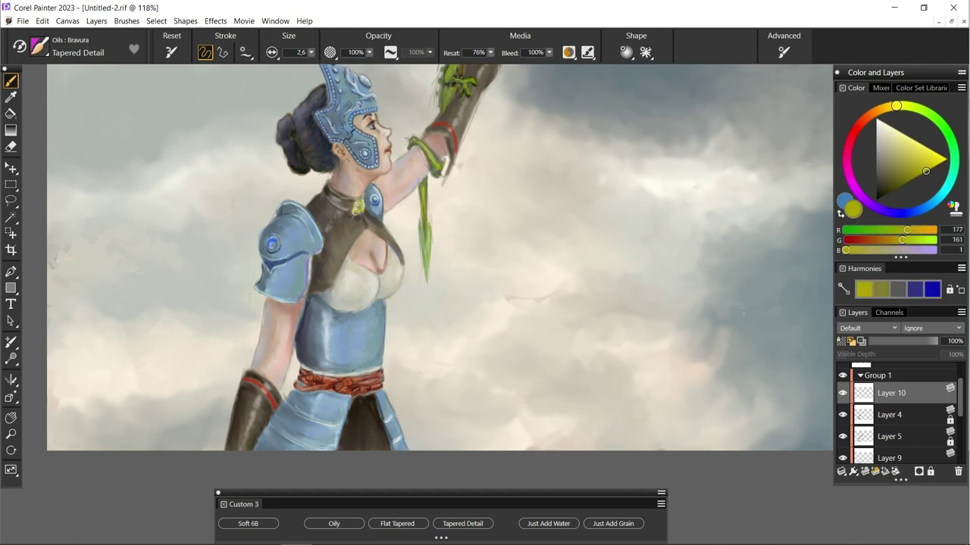
left_click(884, 108)
left_click(947, 158)
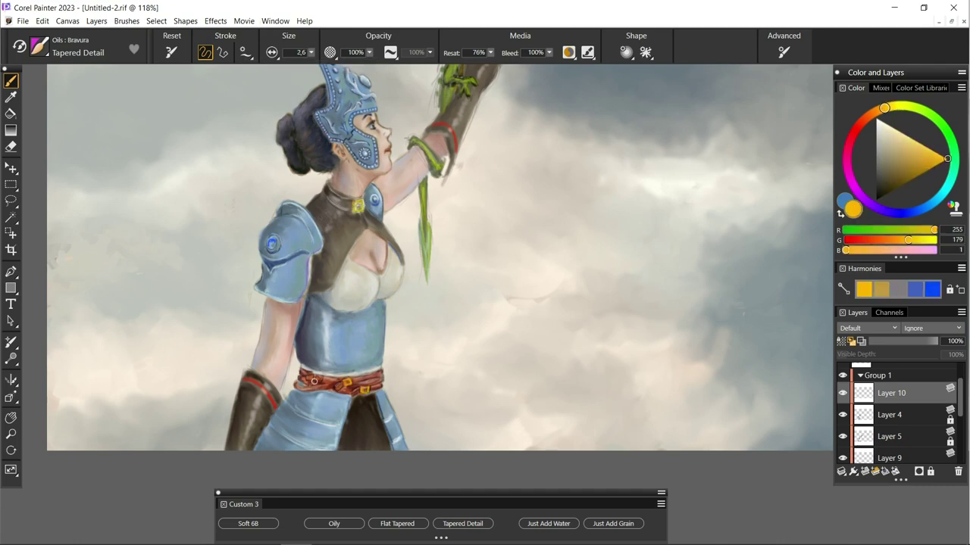
left_click(901, 106)
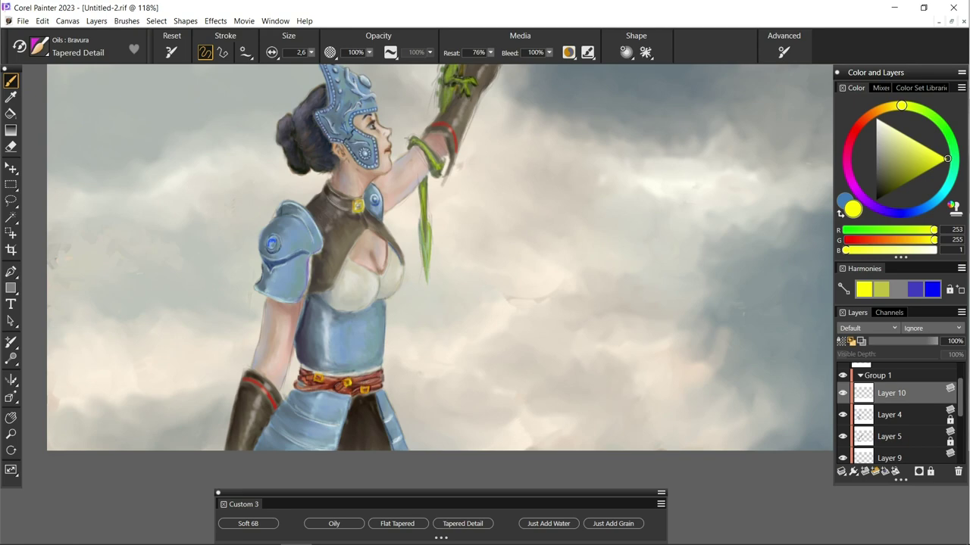
left_click_drag(947, 159, 896, 183)
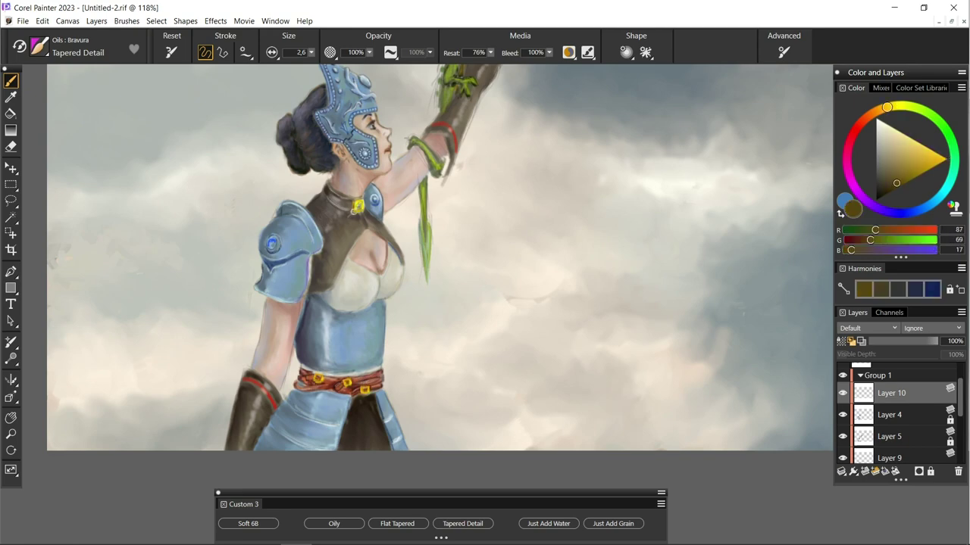
Step: Select Layer 4 and sample the sky's grey-blue with the Dropper
key("ctrl+minus")
key("ctrl+plus")
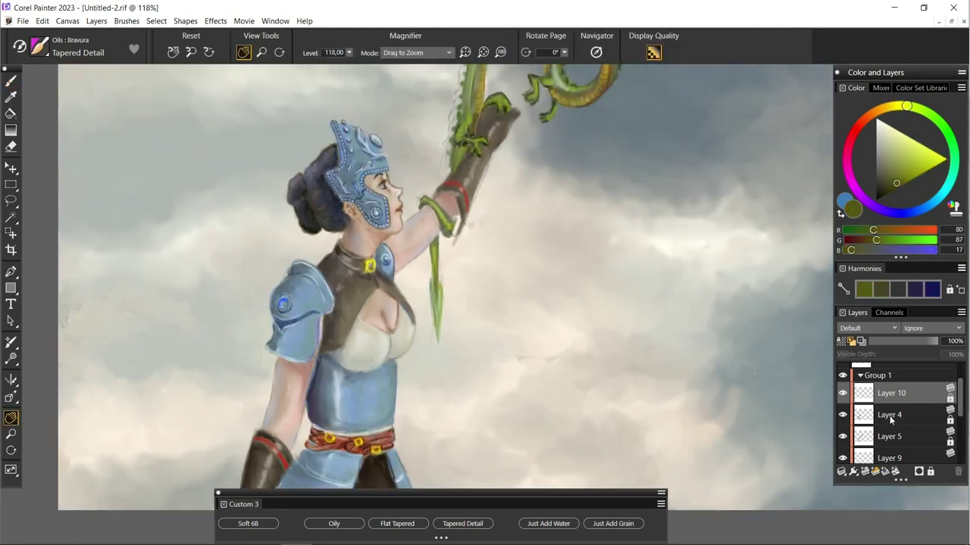
left_click(890, 414)
key("d")
left_click(350, 194)
key("b")
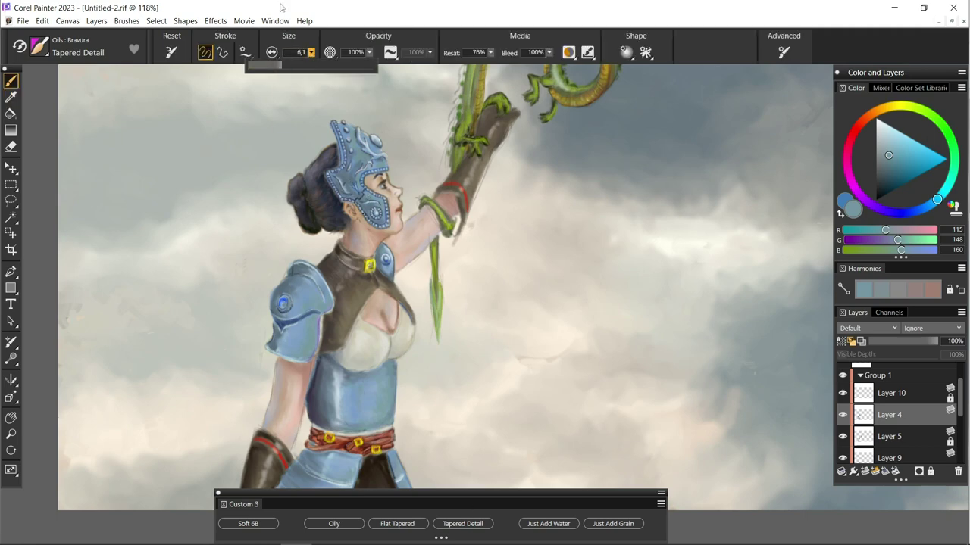
scroll(894, 416, "up", 1)
key("ctrl+minus")
Step: Select Layer 5 and sample a dark brown from the canvas with the Dropper
left_click(549, 524)
key("ctrl+minus")
scroll(894, 417, "down", 2)
left_click(890, 421)
key("d")
left_click(355, 219)
Step: Alternate Tapered Detail, Just Add Water and Soft 6B, pick dark brown, and select Layer 4
left_click(463, 524)
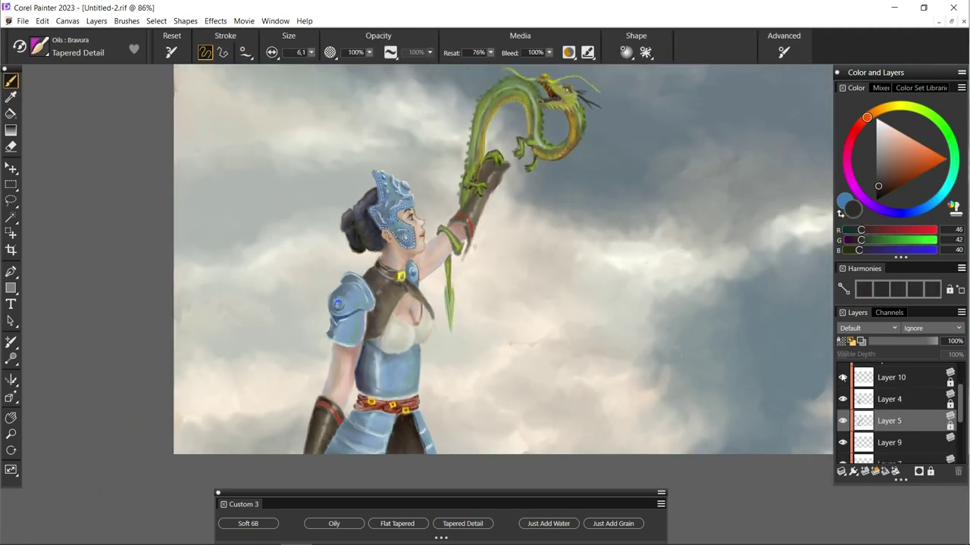
key("slash")
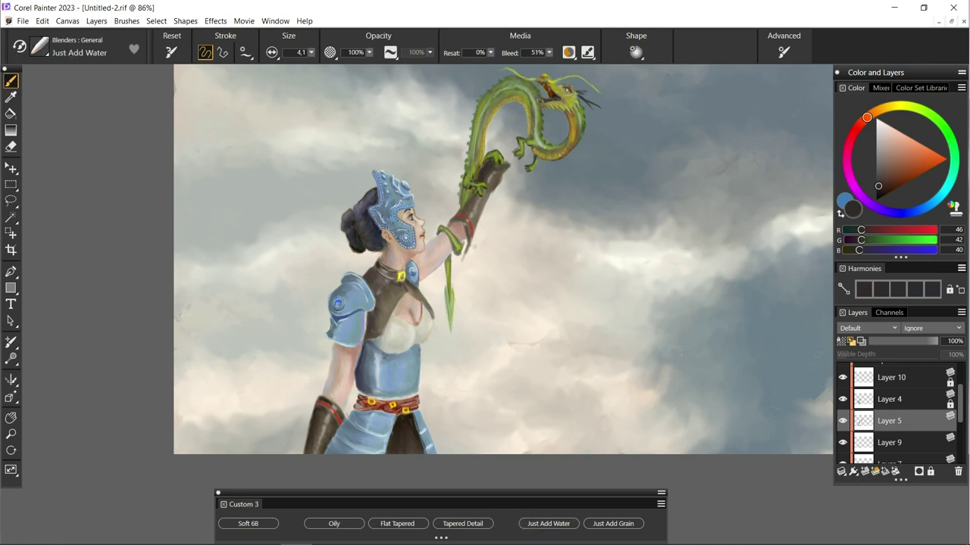
key("slash")
left_click(549, 524)
left_click(247, 524)
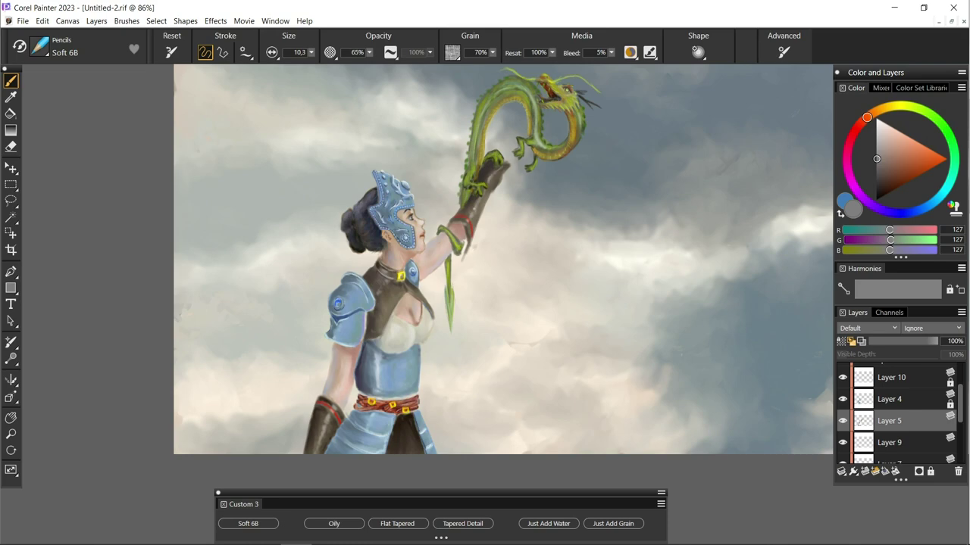
left_click(548, 524)
left_click(463, 524)
left_click(390, 433, "alt")
left_click(939, 401)
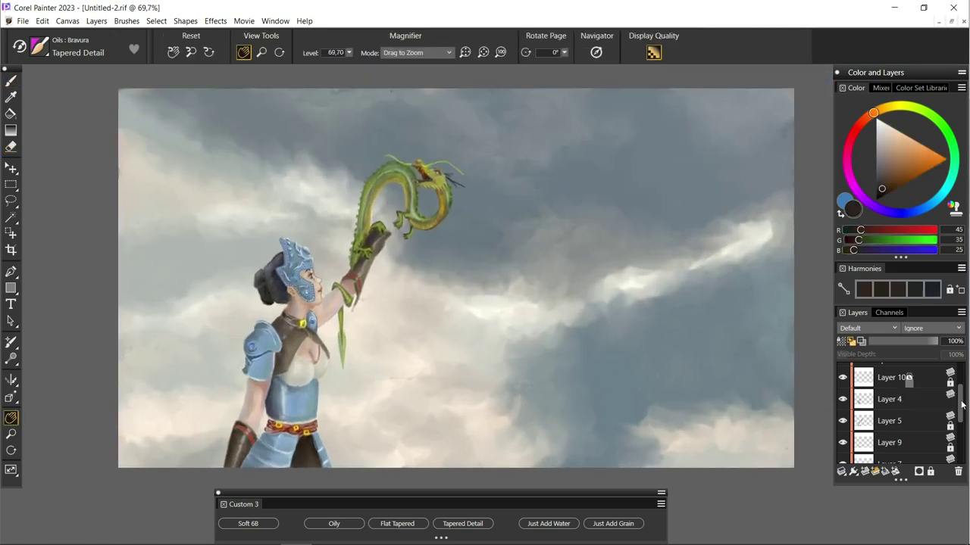
Step: Apply Brightness/Contrast to the selected figure layer, lowering brightness and raising contrast
left_click(216, 20)
left_click(254, 47)
left_click_drag(227, 202, 167, 318)
left_click_drag(242, 349, 227, 348)
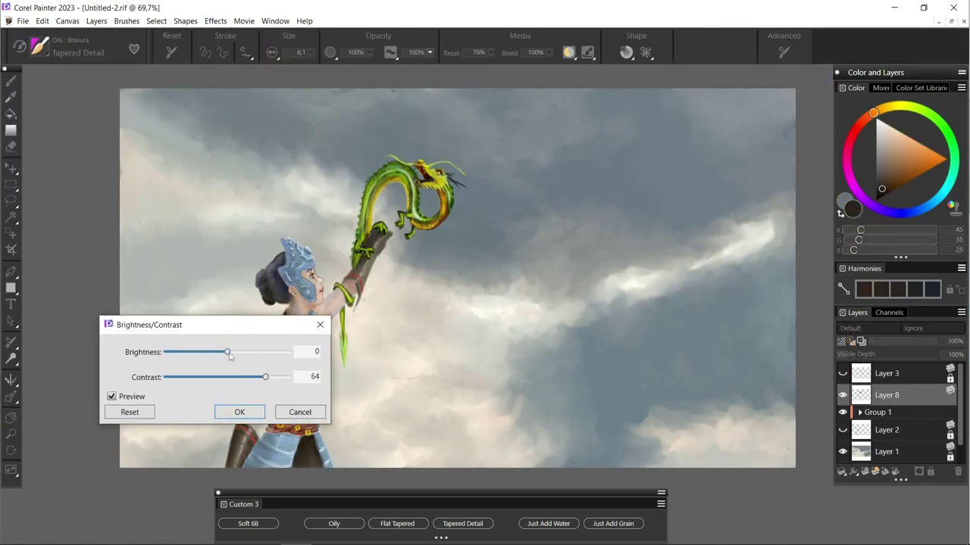
left_click_drag(190, 318, 139, 252)
left_click(192, 340)
Step: Expand Group 1 and raise the contrast of Layer 6 with Brightness/Contrast
left_click(860, 412)
scroll(872, 387, "down", 2)
scroll(871, 386, "down", 3)
scroll(871, 401, "down", 2)
left_click(890, 428)
left_click(215, 21)
left_click(413, 98)
left_click_drag(620, 197, 607, 197)
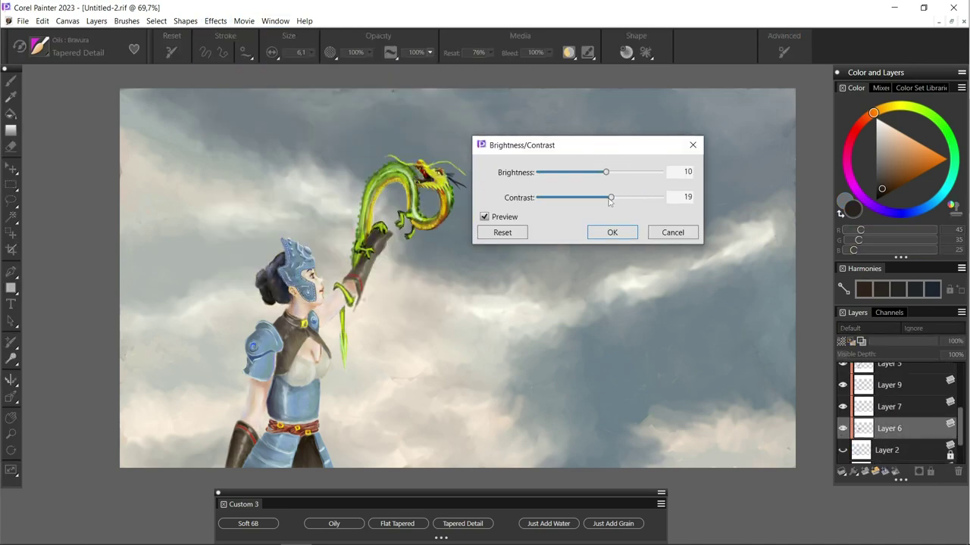
left_click(612, 233)
Step: Lower the brightness of Layer 7 with Brightness/Contrast
left_click(890, 407)
left_click(215, 20)
left_click(412, 99)
mouse_move(590, 141)
left_mouse_down()
mouse_move(574, 144)
mouse_move(575, 173)
mouse_move(567, 148)
left_mouse_up()
left_click(597, 202)
Step: Apply Brightness/Contrast to Layer 9, then try Layer 5 and leave it unchanged
left_click(890, 385)
left_click(215, 21)
left_click(412, 98)
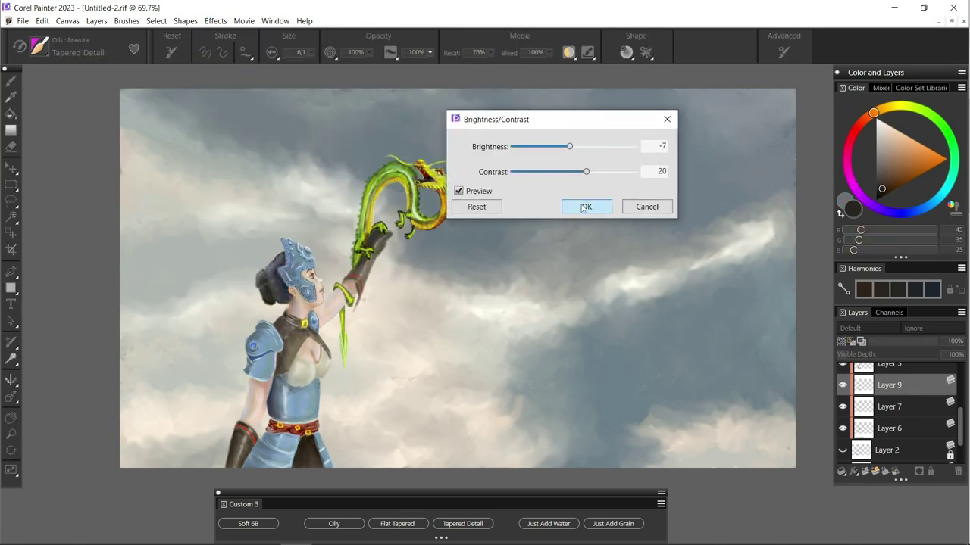
left_click(586, 206)
scroll(894, 409, "up", 3)
left_click(889, 414)
left_click(216, 21)
left_click(379, 98)
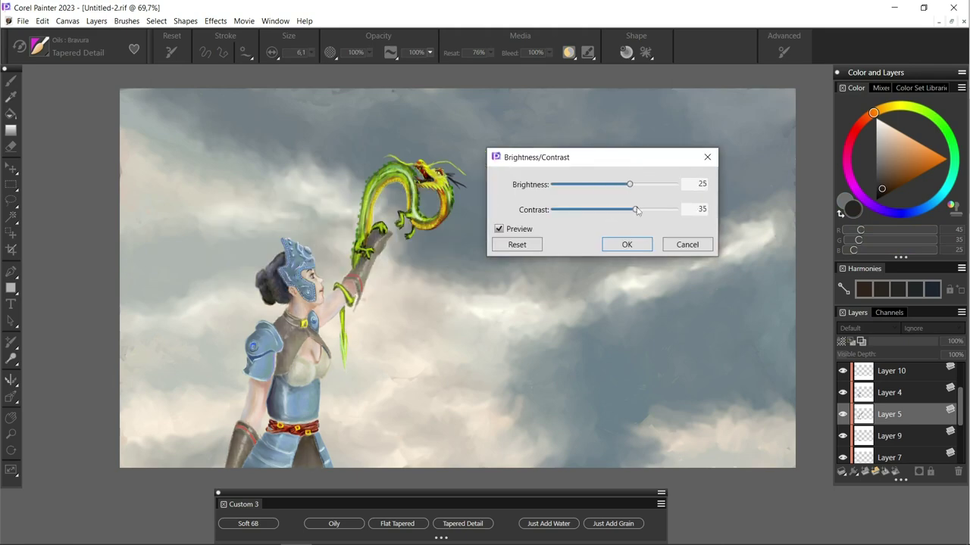
key("Return")
Step: Adjust the brightness of Layer 4 with Brightness/Contrast
scroll(885, 401, "up", 2)
left_click(215, 21)
left_click(379, 98)
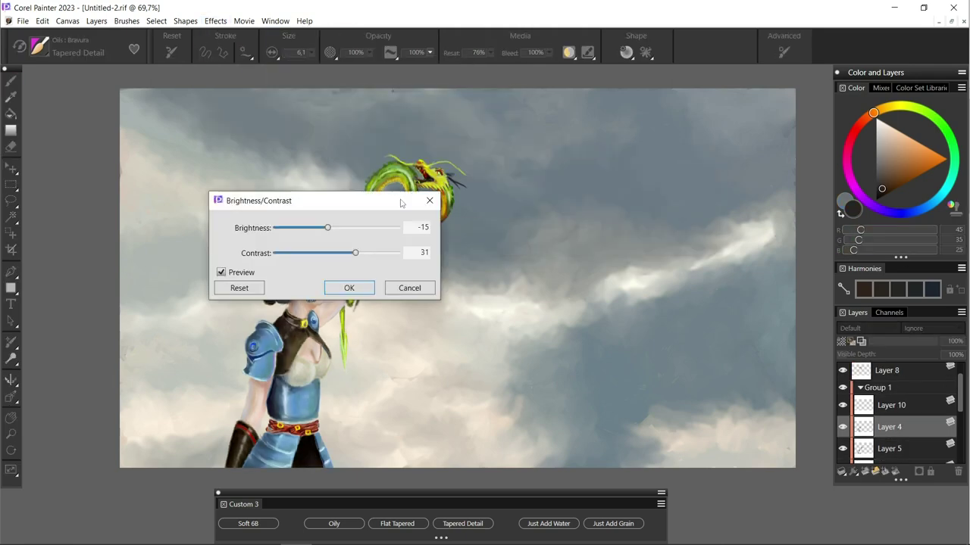
left_click_drag(287, 200, 548, 189)
left_click_drag(584, 216, 591, 217)
key("Return")
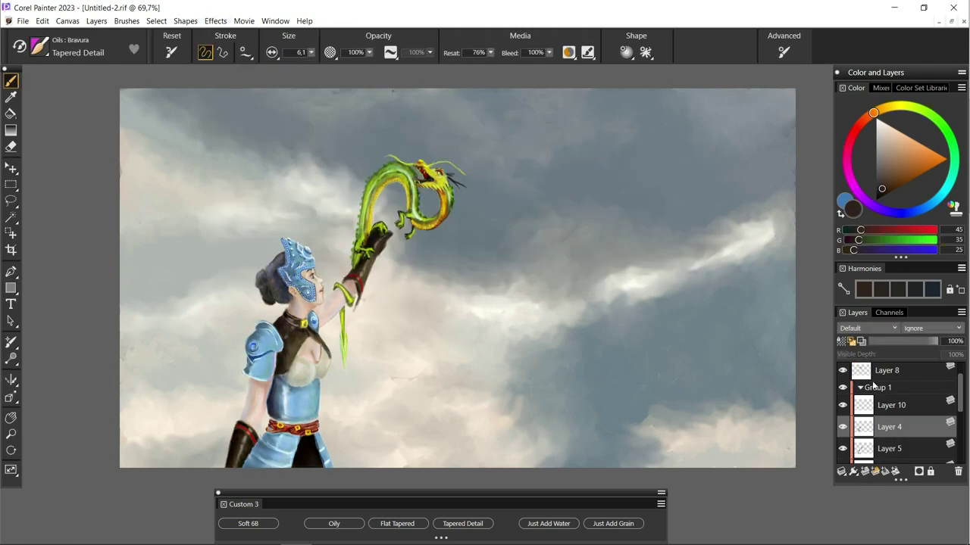
Step: Lower the brightness of Layer 10, then switch to the Magnifier
left_click(891, 405)
left_click(215, 21)
left_click(379, 98)
mouse_move(621, 202)
left_mouse_down()
mouse_move(629, 211)
mouse_move(606, 227)
left_mouse_up()
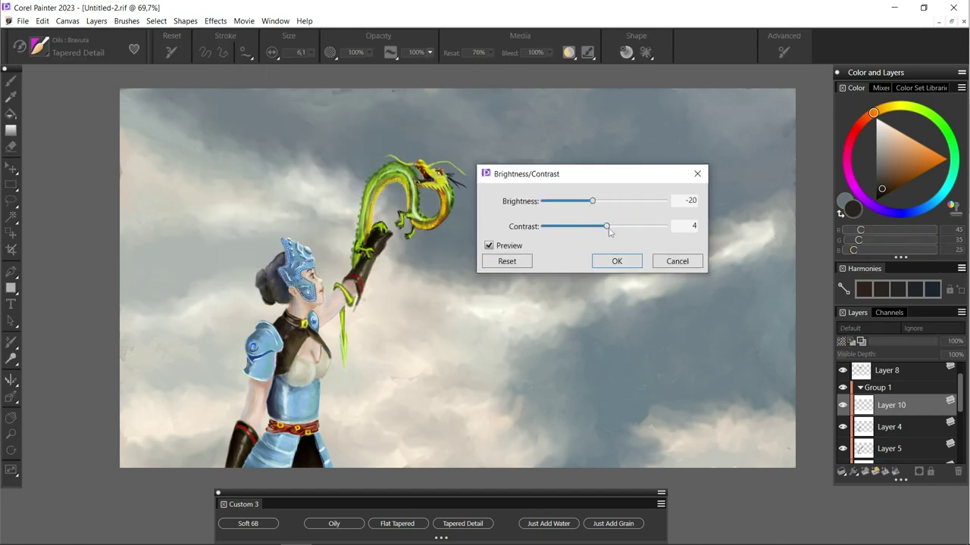
key("Return")
key("m")
scroll(319, 297, "down", 1)
Step: Darken the next figure layer with Brightness/Contrast and group it, reopening Group 1
left_click(215, 20)
left_click(379, 98)
mouse_move(320, 198)
left_mouse_down()
mouse_move(467, 102)
mouse_move(543, 102)
mouse_move(565, 91)
left_mouse_up()
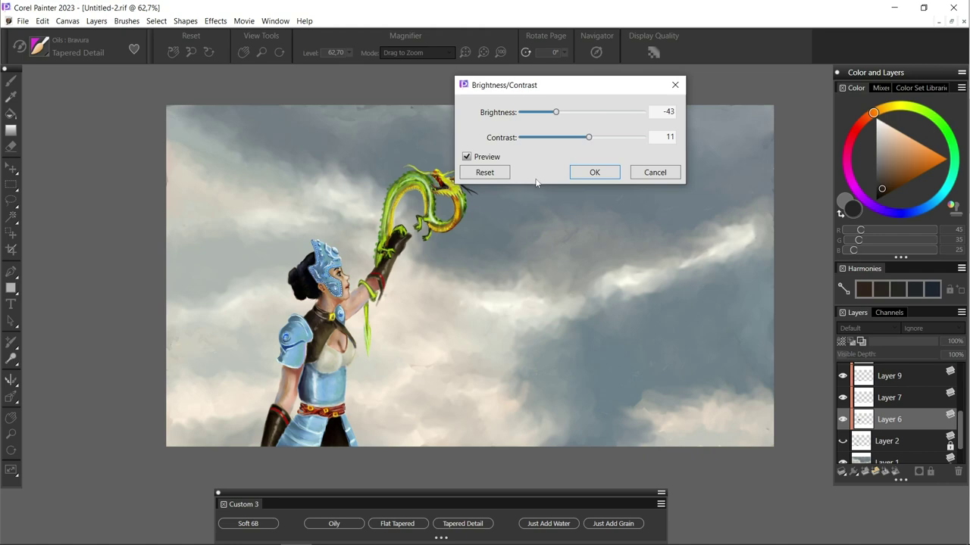
key("Return")
key("ctrl+g")
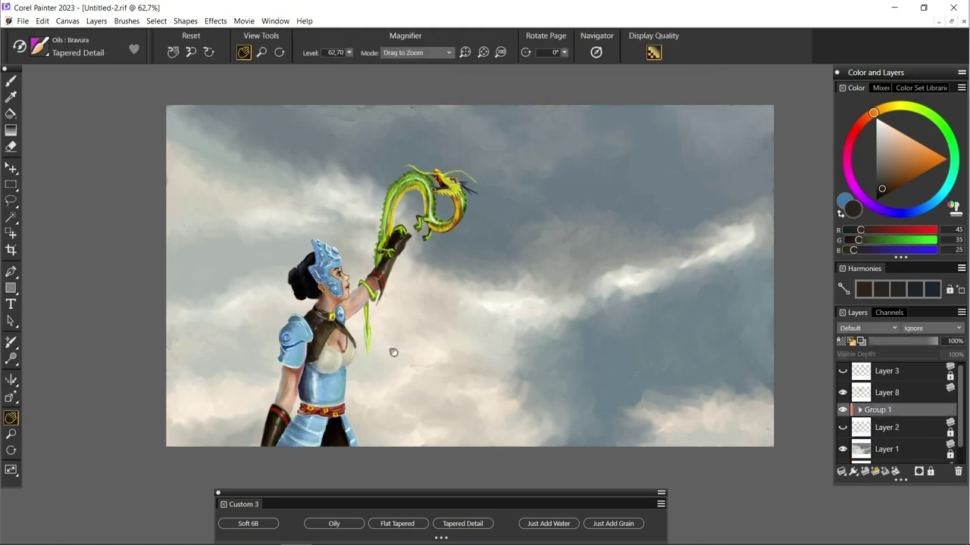
scroll(397, 365, "up", 1)
left_click(860, 410)
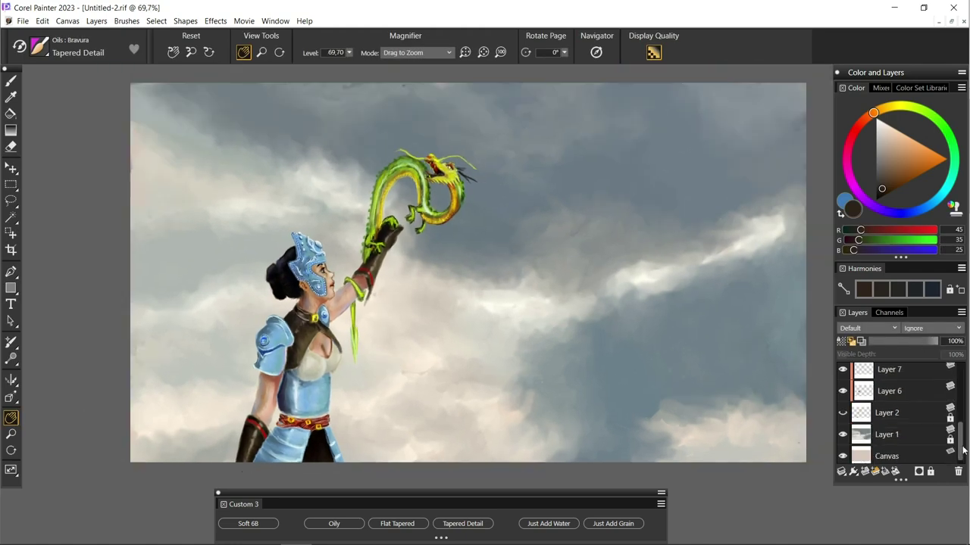
Step: Paint first pale streaks on the right-hand cloud with Oils Tapered Detail, sampling sky and cloud colours
scroll(894, 409, "down", 3)
left_click(11, 80)
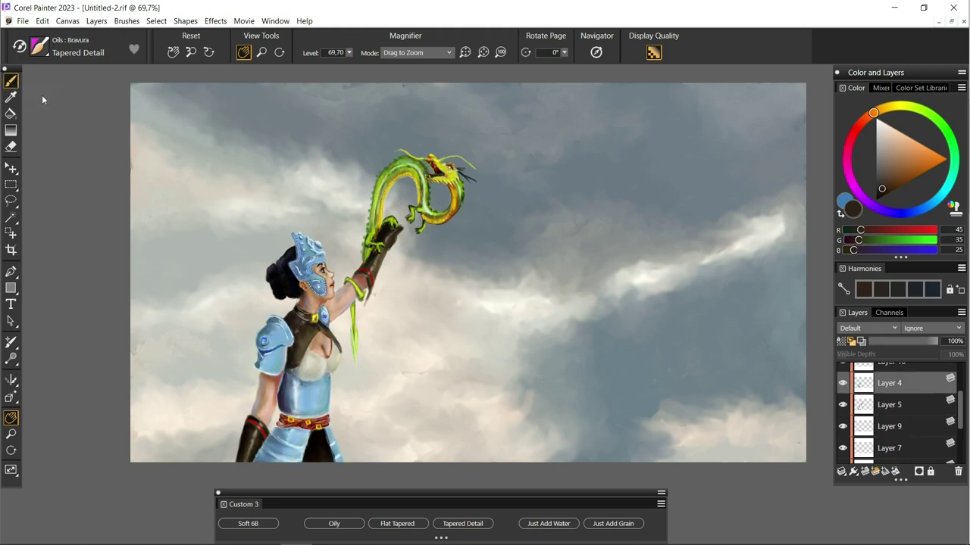
key("n")
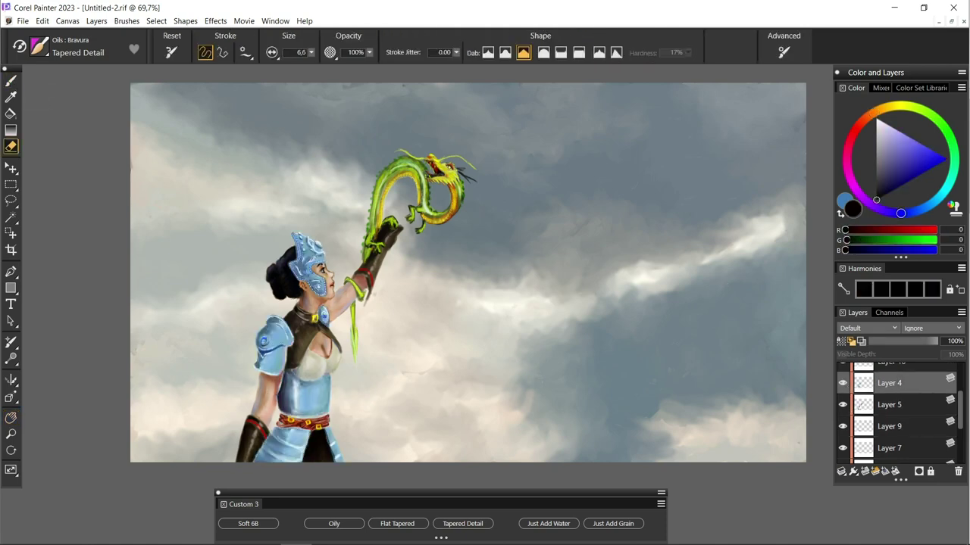
left_click(548, 523)
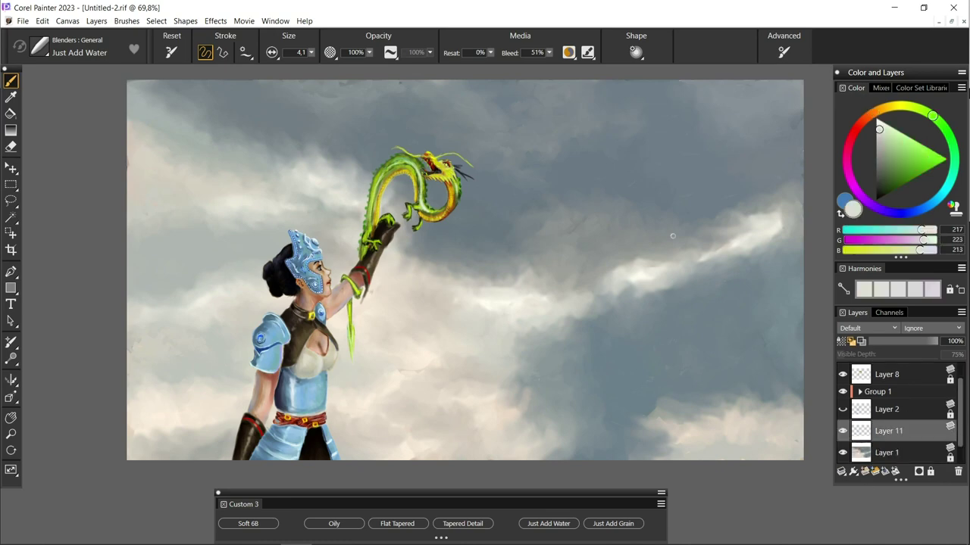
left_click(463, 523)
left_click_drag(771, 243, 774, 270)
left_click(793, 293, "alt")
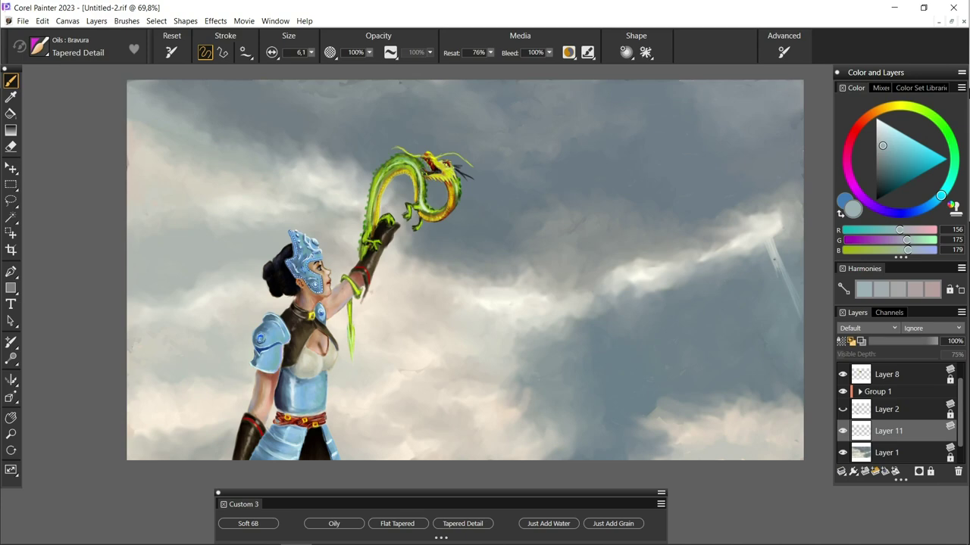
left_click(779, 228, "alt")
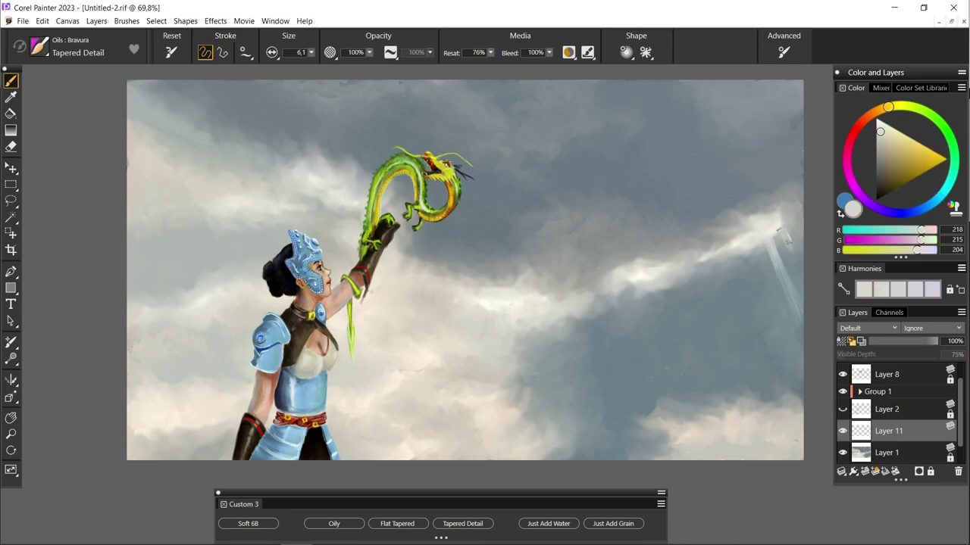
Step: At brush size about 11, paint light-grey, slightly green rays down from the cloud edge
left_click_drag(310, 52, 333, 67)
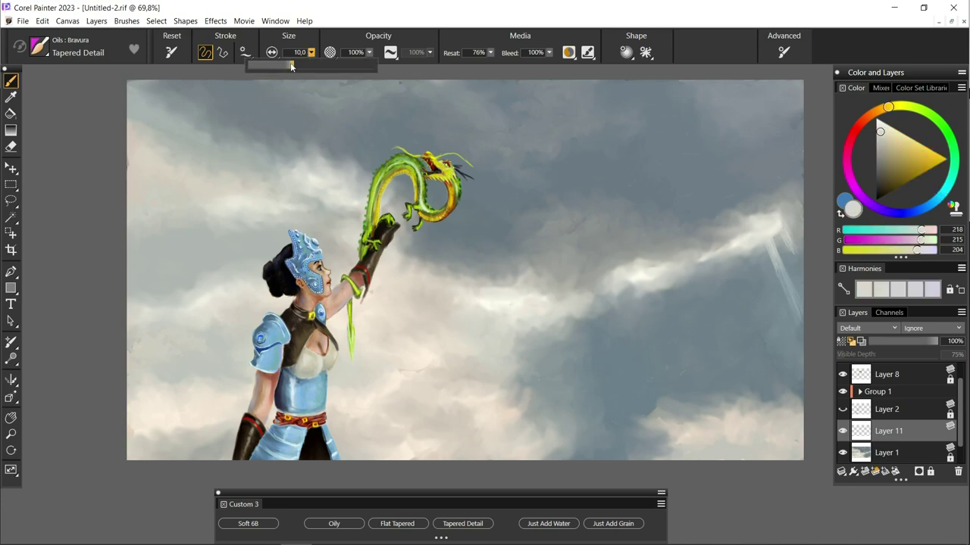
left_click(792, 253, "alt")
left_click(760, 246, "alt")
mouse_move(761, 248)
left_mouse_down()
mouse_move(755, 274)
mouse_move(737, 272)
mouse_move(747, 281)
left_mouse_up()
left_click(924, 111)
left_click_drag(731, 250, 777, 362)
left_click(743, 278, "alt")
left_click_drag(735, 285, 759, 368)
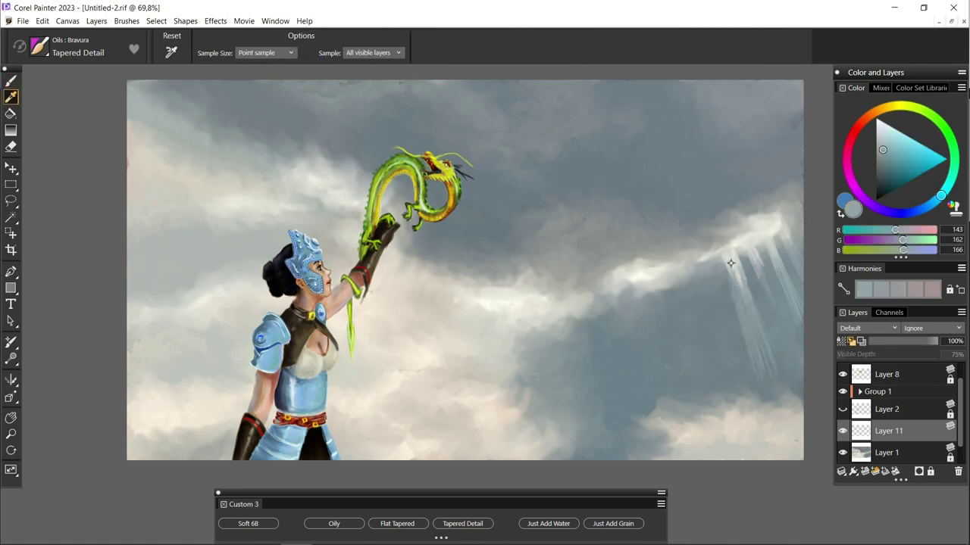
left_click(768, 277, "alt")
left_click_drag(701, 266, 707, 317)
left_click_drag(704, 274, 710, 332)
Step: Add more vertical light rays farther left across the lower sky using sampled sky greys
left_click(716, 341, "alt")
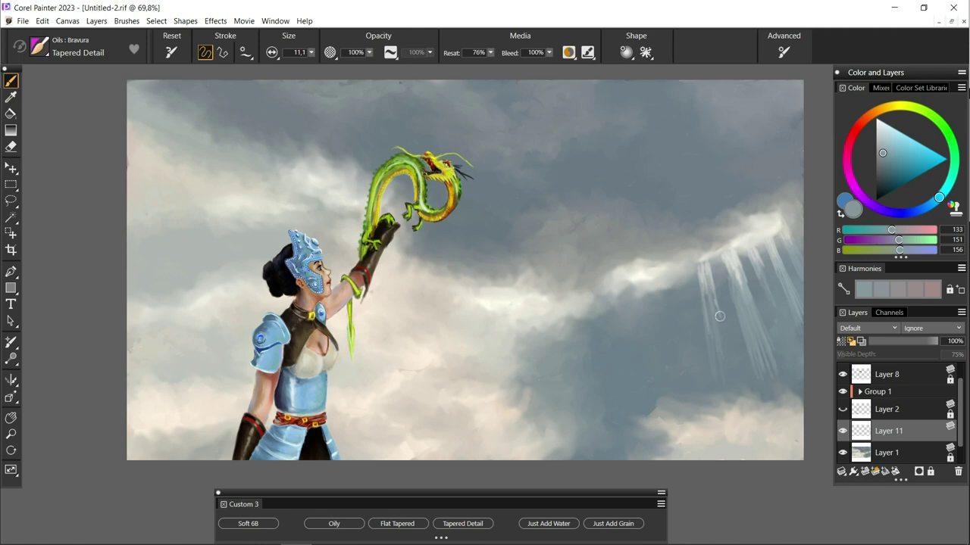
left_click(679, 279, "alt")
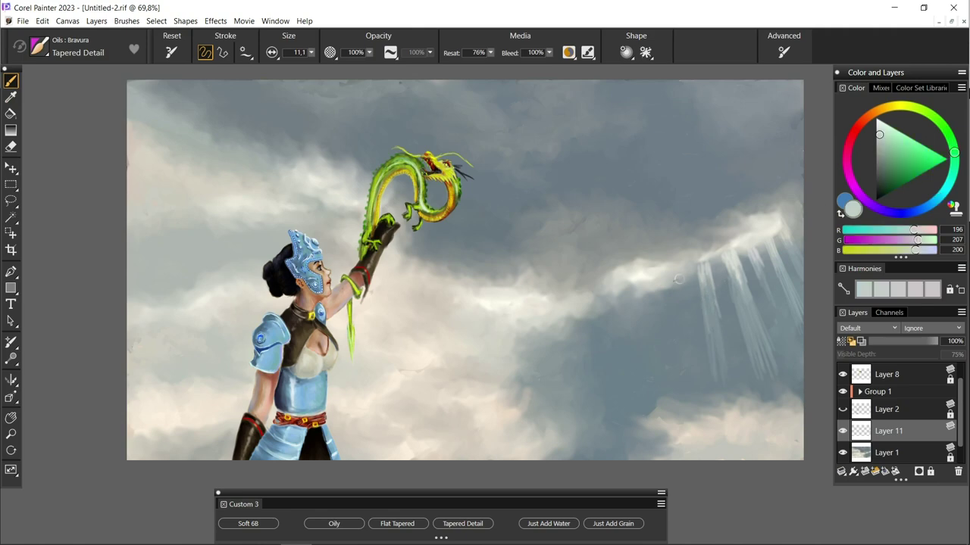
left_click_drag(679, 279, 669, 341)
mouse_move(634, 288)
left_mouse_down()
mouse_move(615, 348)
mouse_move(665, 361)
mouse_move(611, 343)
left_mouse_up()
left_click(630, 242, "alt")
mouse_move(673, 302)
left_mouse_down()
mouse_move(669, 394)
mouse_move(651, 376)
left_mouse_up()
left_click_drag(644, 280, 639, 393)
left_click_drag(618, 303, 605, 409)
left_click_drag(637, 318, 617, 406)
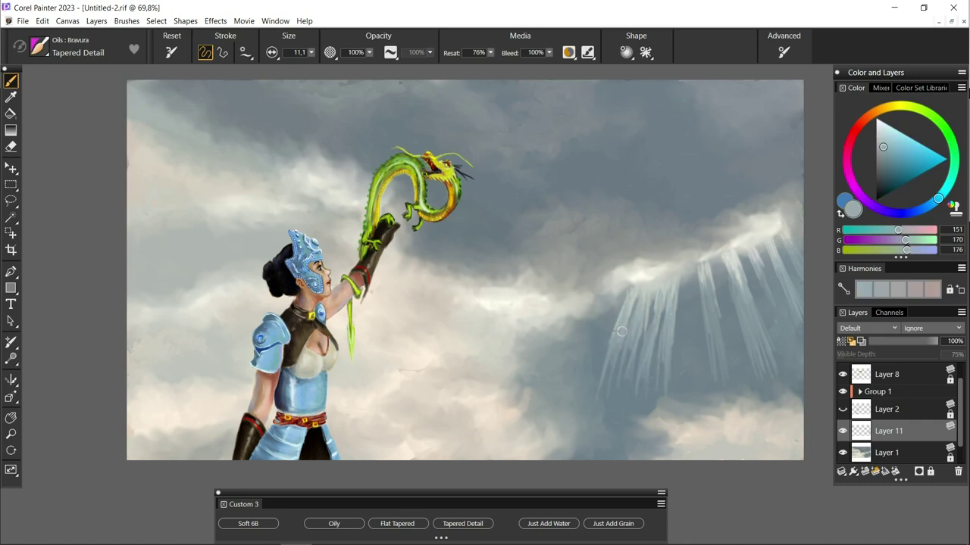
left_click(571, 338, "alt")
left_click_drag(597, 298, 570, 351)
left_click_drag(580, 318, 534, 414)
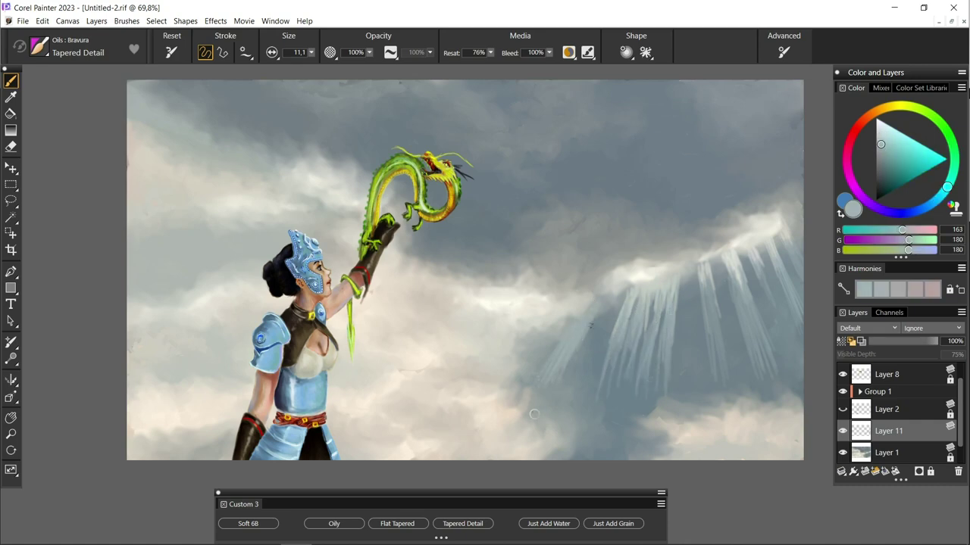
Step: Blend the rays with Blenders Just Add Water at size about 11.7
left_click(548, 523)
left_click_drag(311, 57, 333, 66)
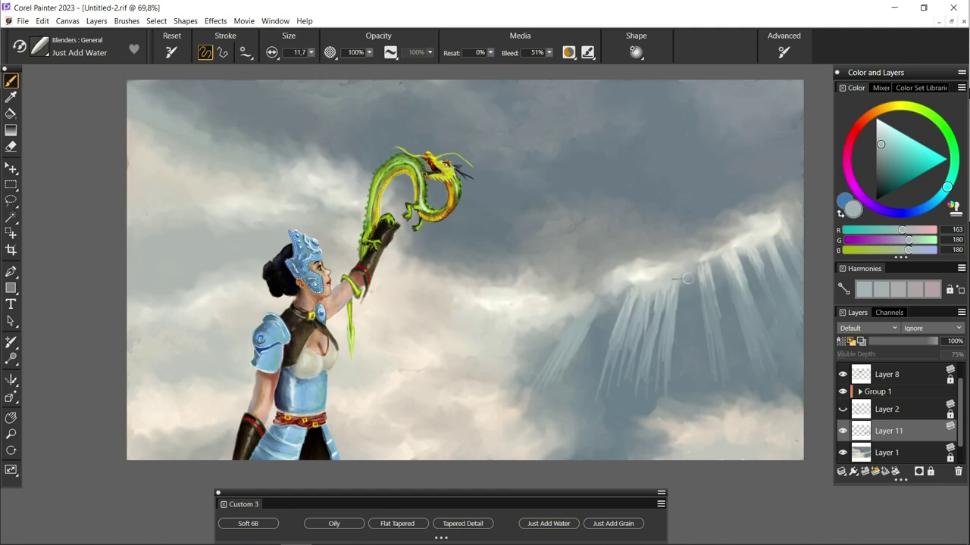
left_click_drag(674, 275, 650, 370)
left_click_drag(650, 296, 631, 368)
left_click_drag(615, 309, 631, 314)
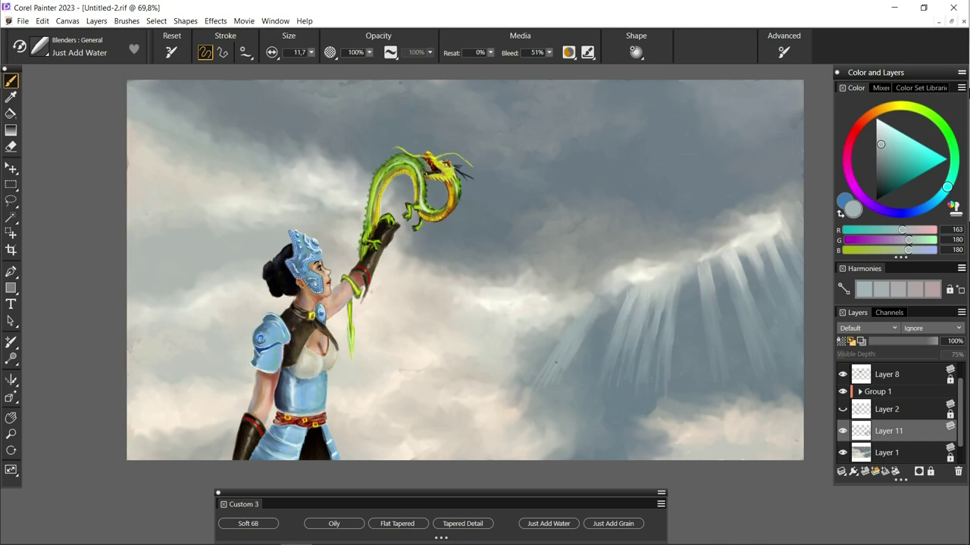
Step: Set the rays layer to Soft Light and ready a brush of about 18.9
left_click(867, 328)
left_click(854, 461)
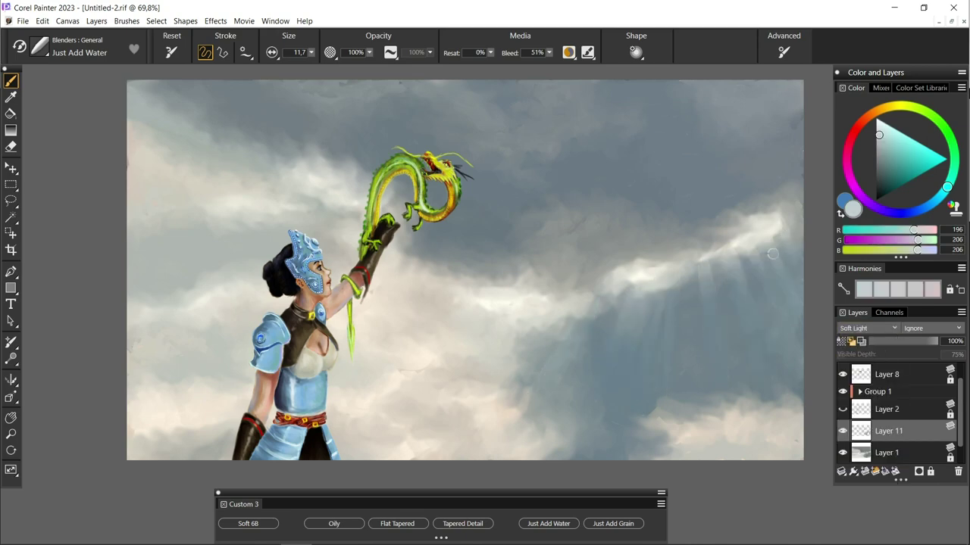
key("bracketright")
key("bracketright")
key("bracketright")
left_click(709, 293, "alt")
left_click(462, 523)
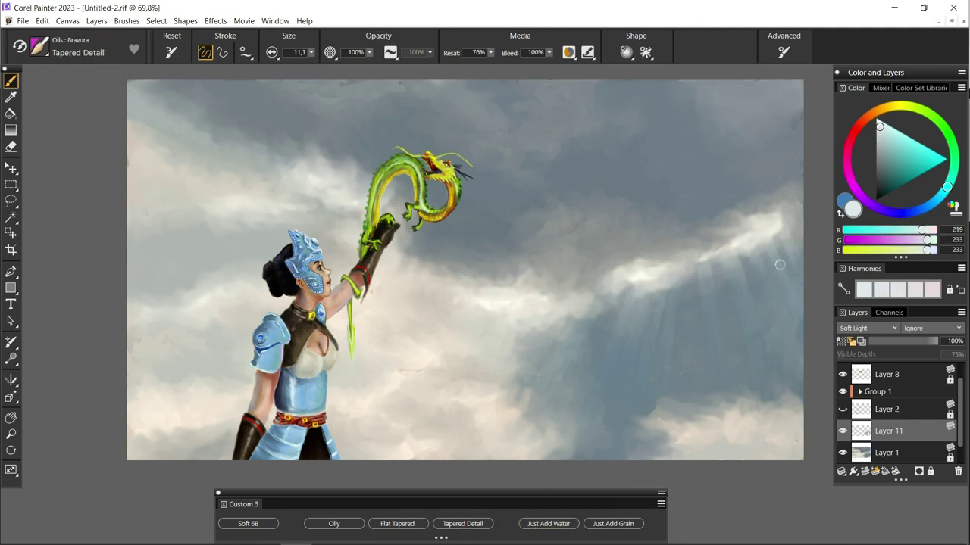
key("slash")
key("bracketright")
key("bracketright")
key("bracketright")
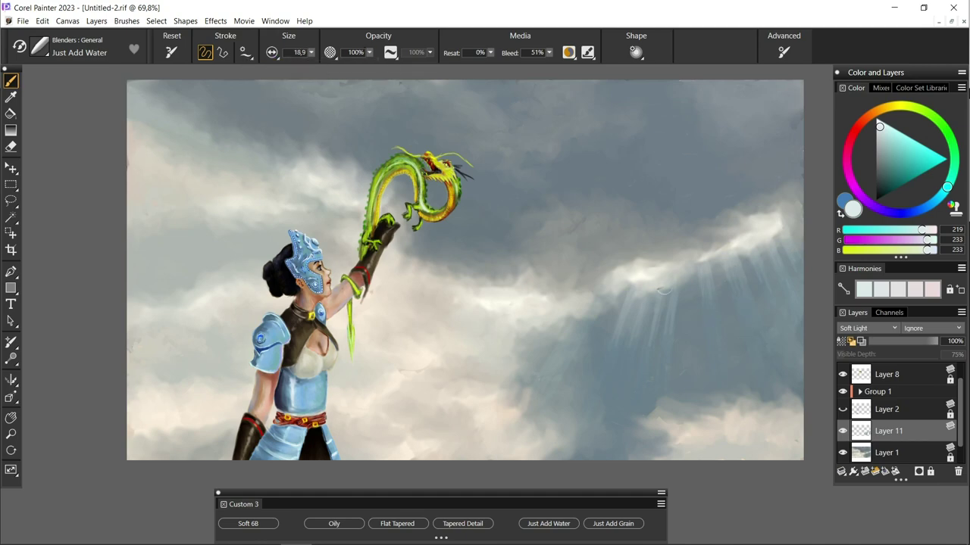
Step: On new Layer 12, paint a pale green streak along the cloud edge and move it below Layer 11
key("ctrl+shift+n")
left_click(729, 390, "alt")
left_click(482, 531)
left_click_drag(738, 243, 678, 269)
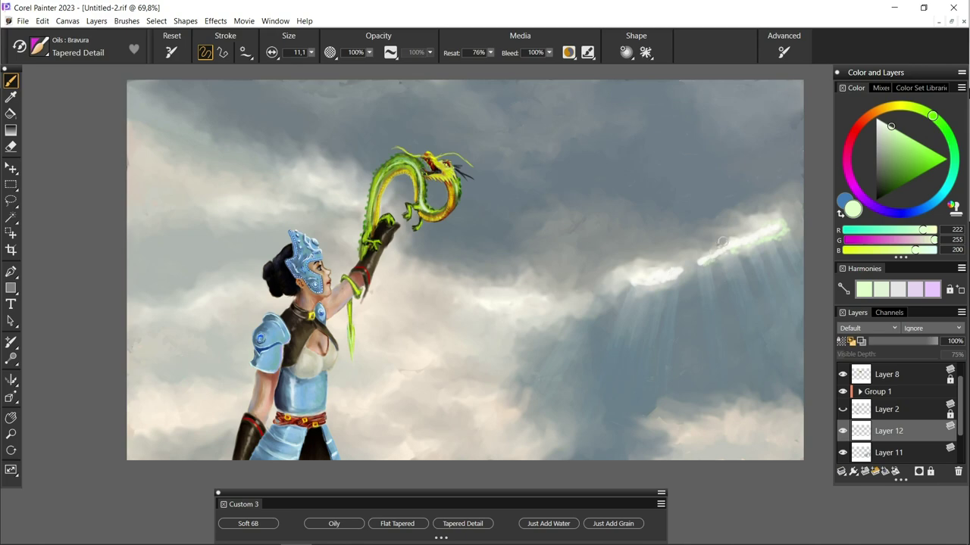
key("ctrl+1")
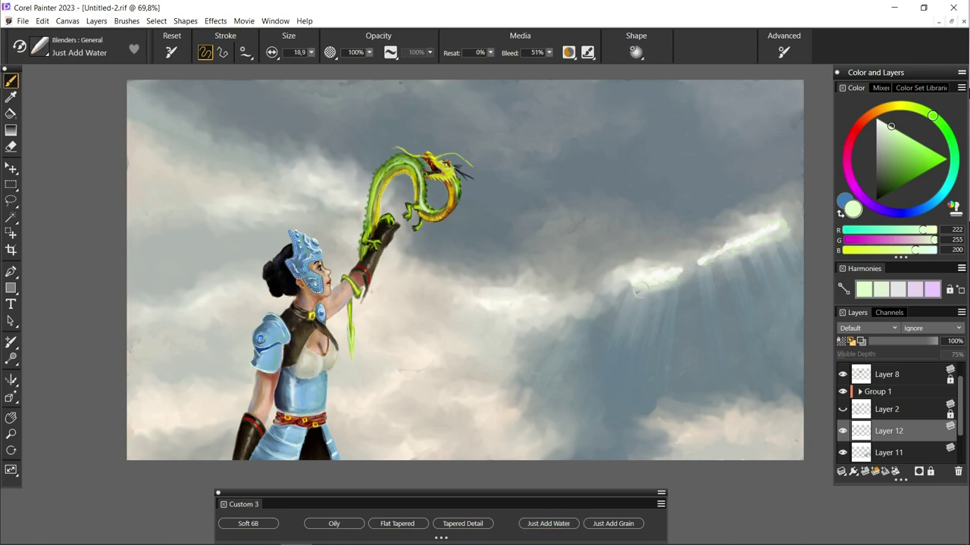
key("ctrl+bracketleft")
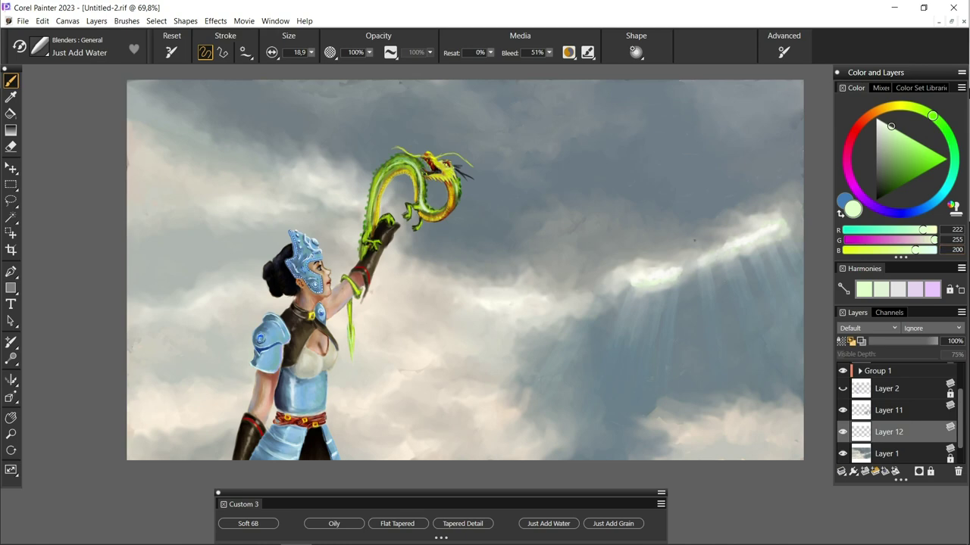
Step: Give the rays layer Brightness 50 and Contrast -47, then soften the glowing cloud streak
left_click(215, 20)
left_click(258, 76)
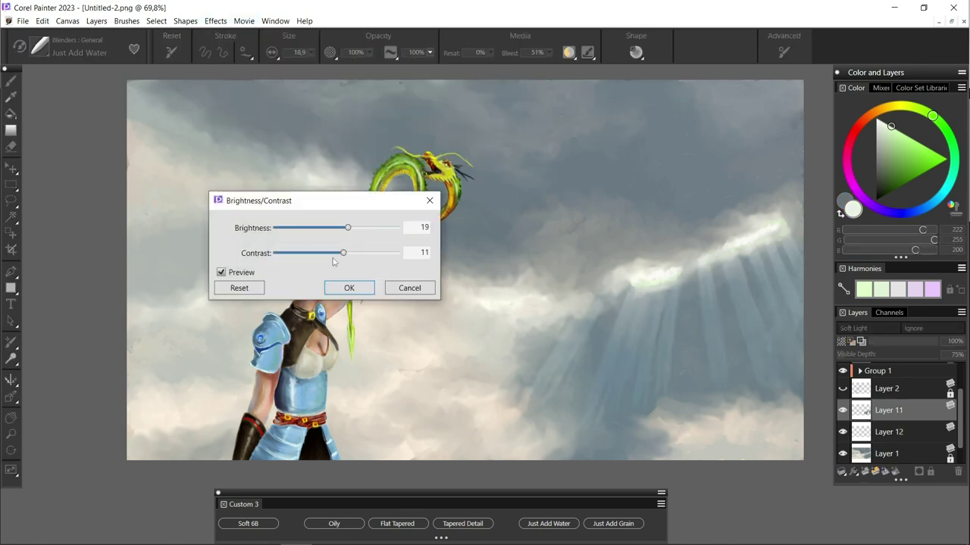
left_click_drag(343, 253, 307, 253)
left_click_drag(348, 227, 368, 227)
key("Return")
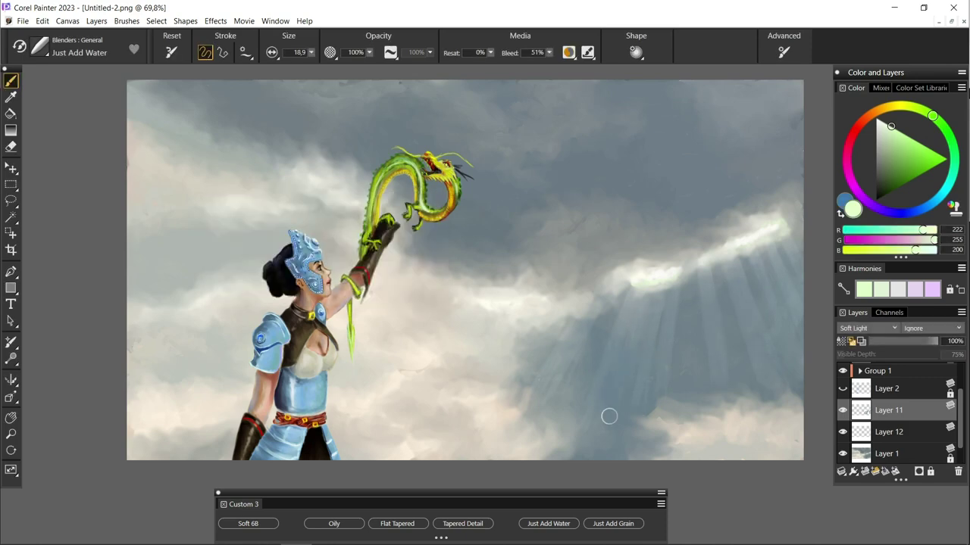
left_click_drag(657, 284, 674, 280)
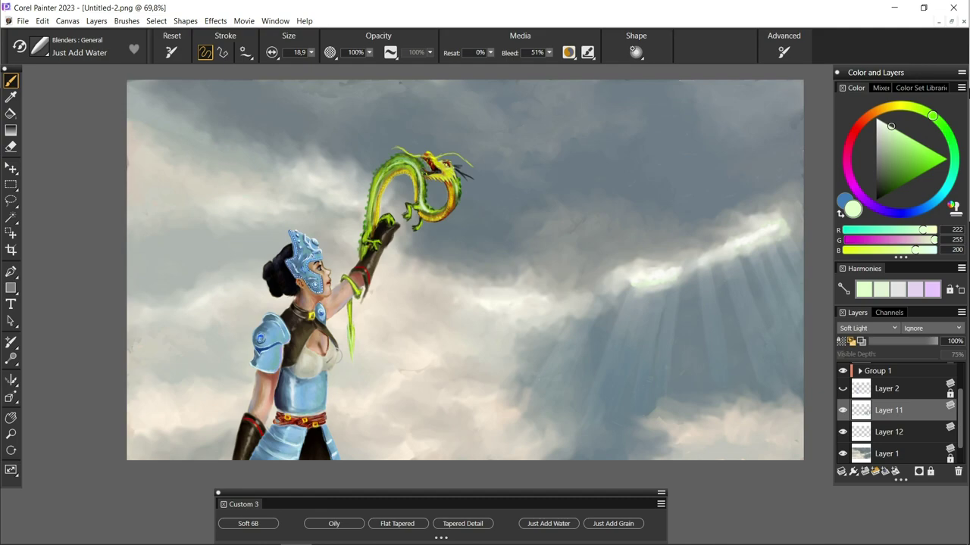